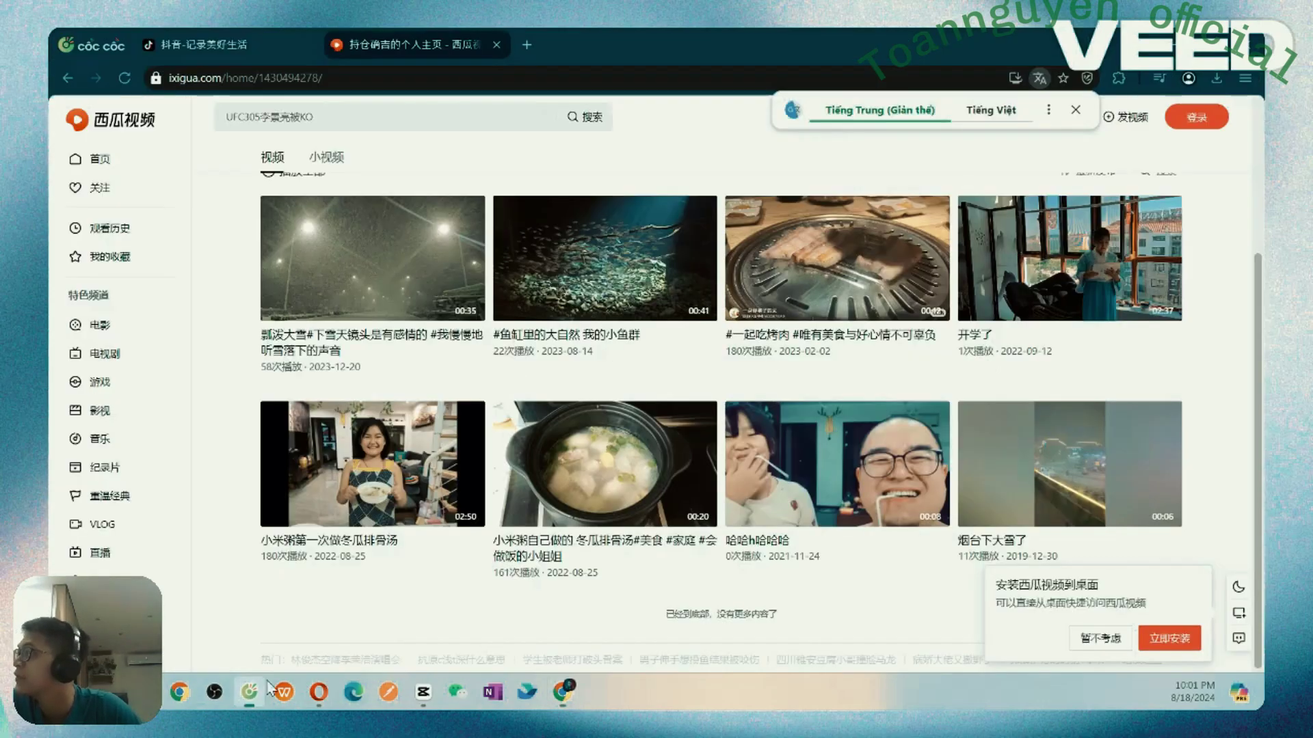
Step: Bring the Xigua channel window forward and scroll through its page
click(250, 693)
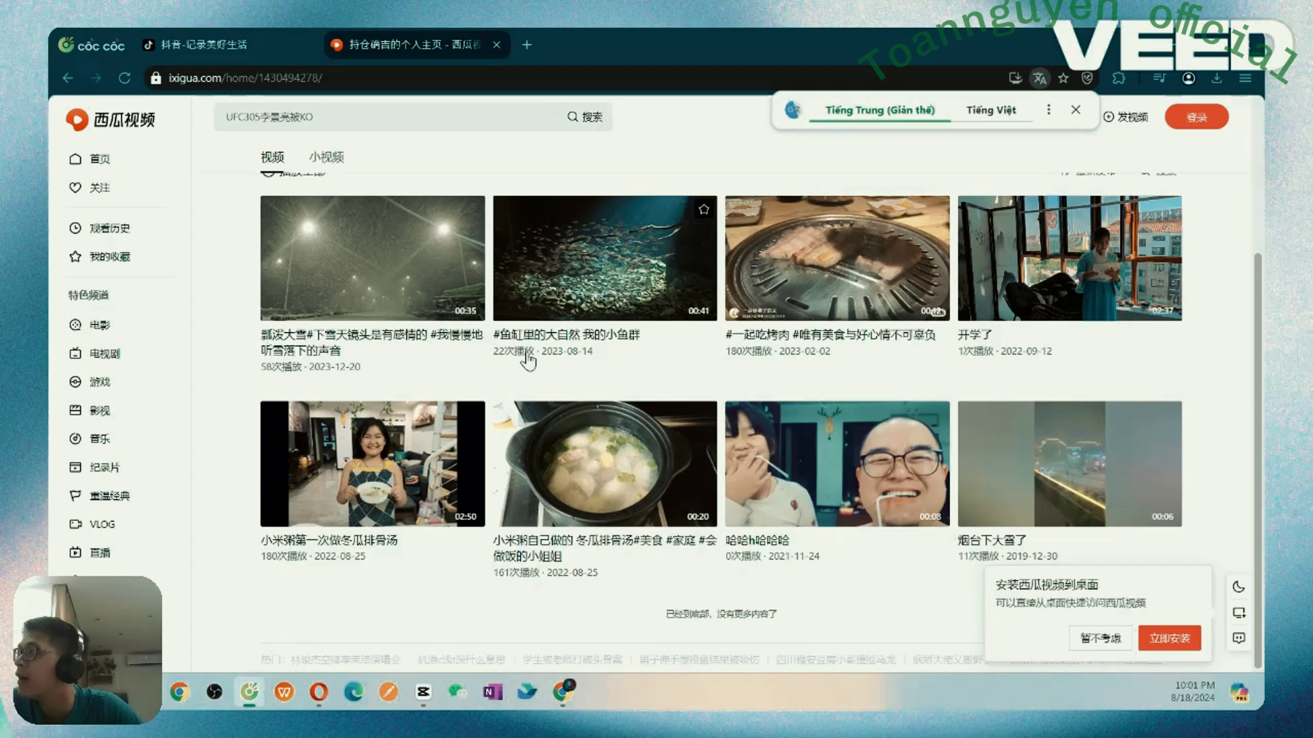
scroll(528, 361, up, 3)
scroll(528, 360, down, 3)
scroll(528, 360, up, 2)
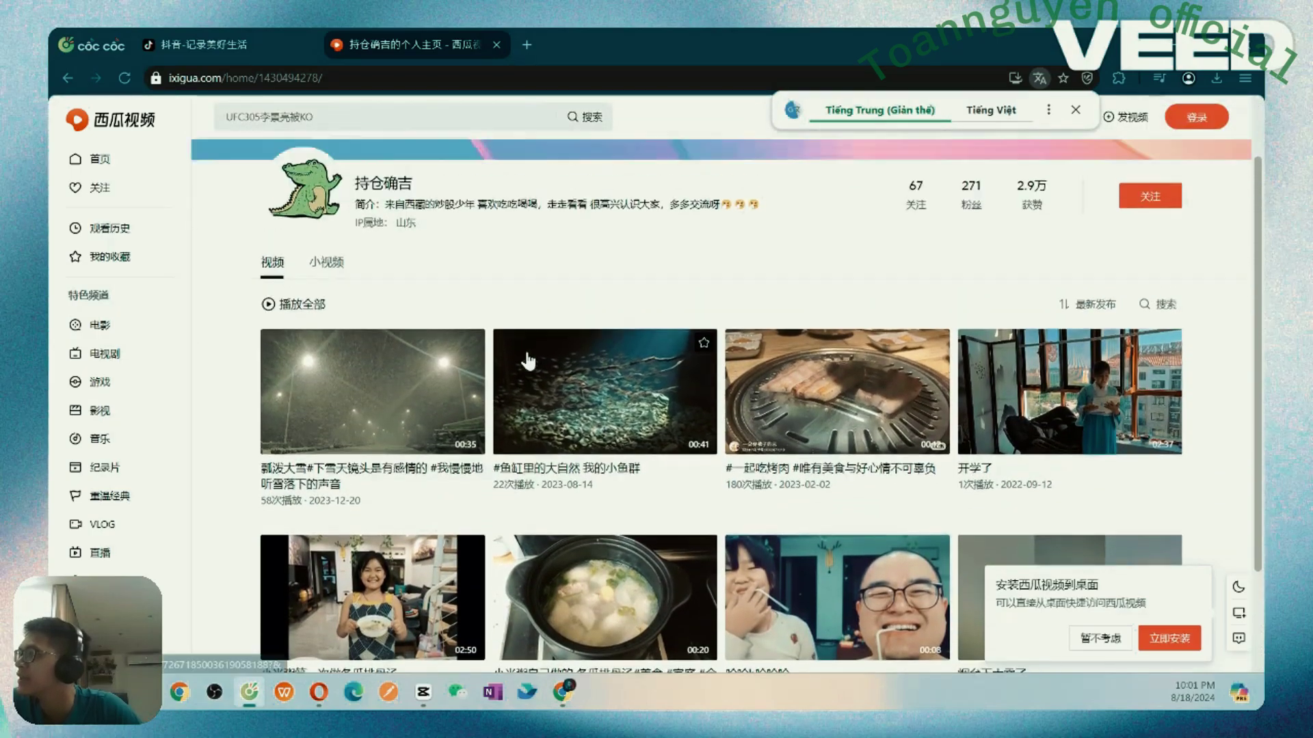
scroll(528, 360, up, 1)
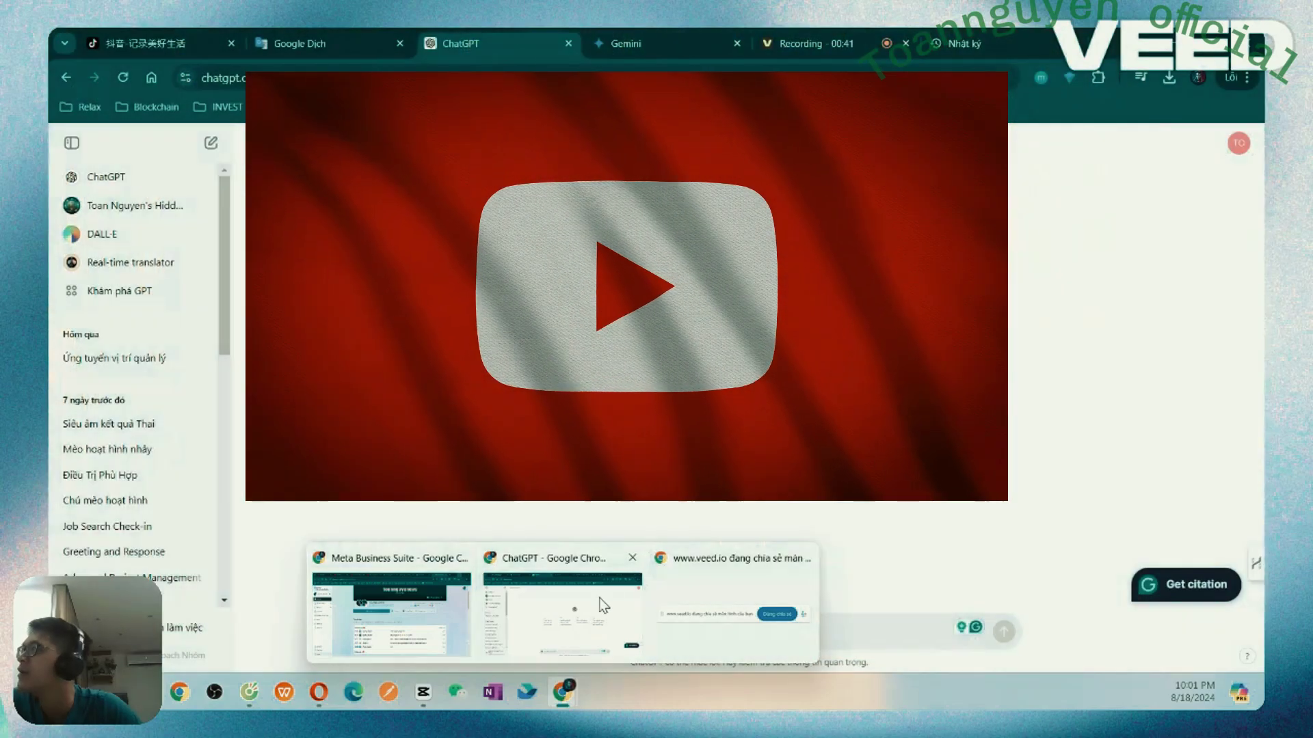
Step: Back in the ChatGPT browser window, load YouTube in a new tab
click(601, 606)
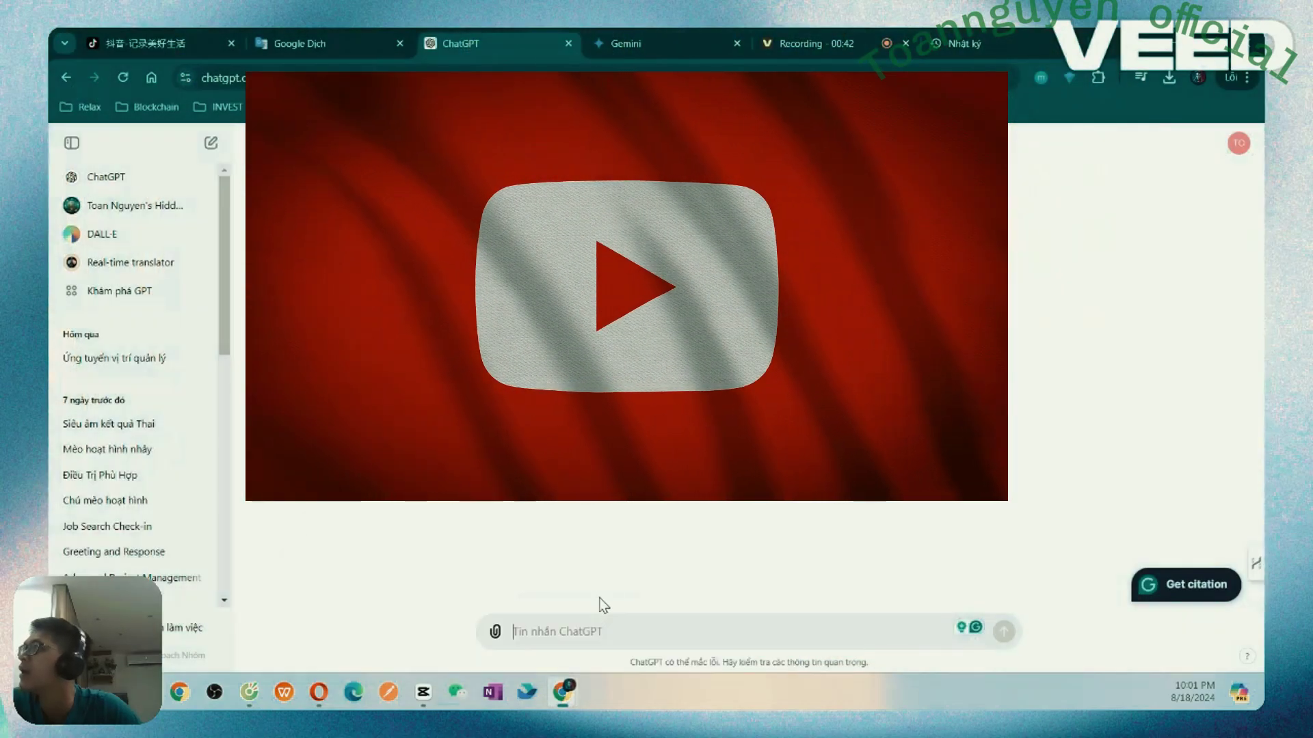
key(ctrl+t)
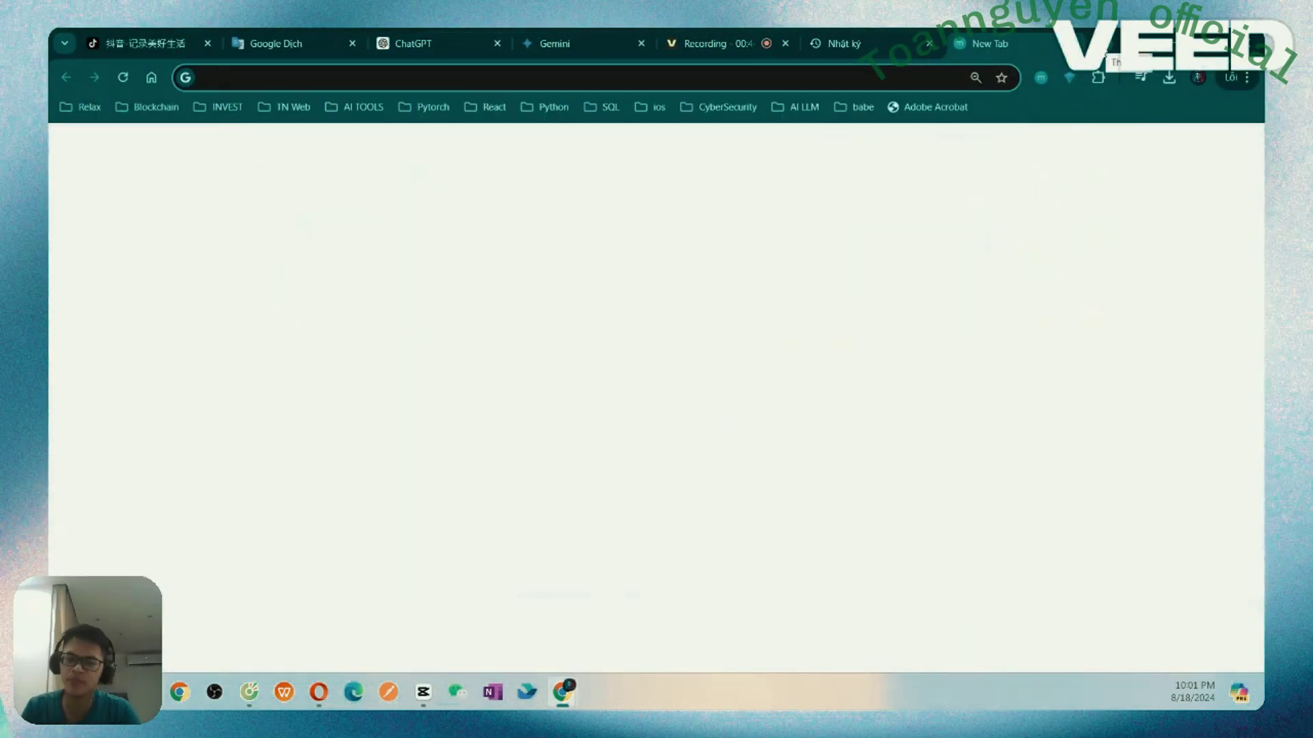
text(you)
key(Return)
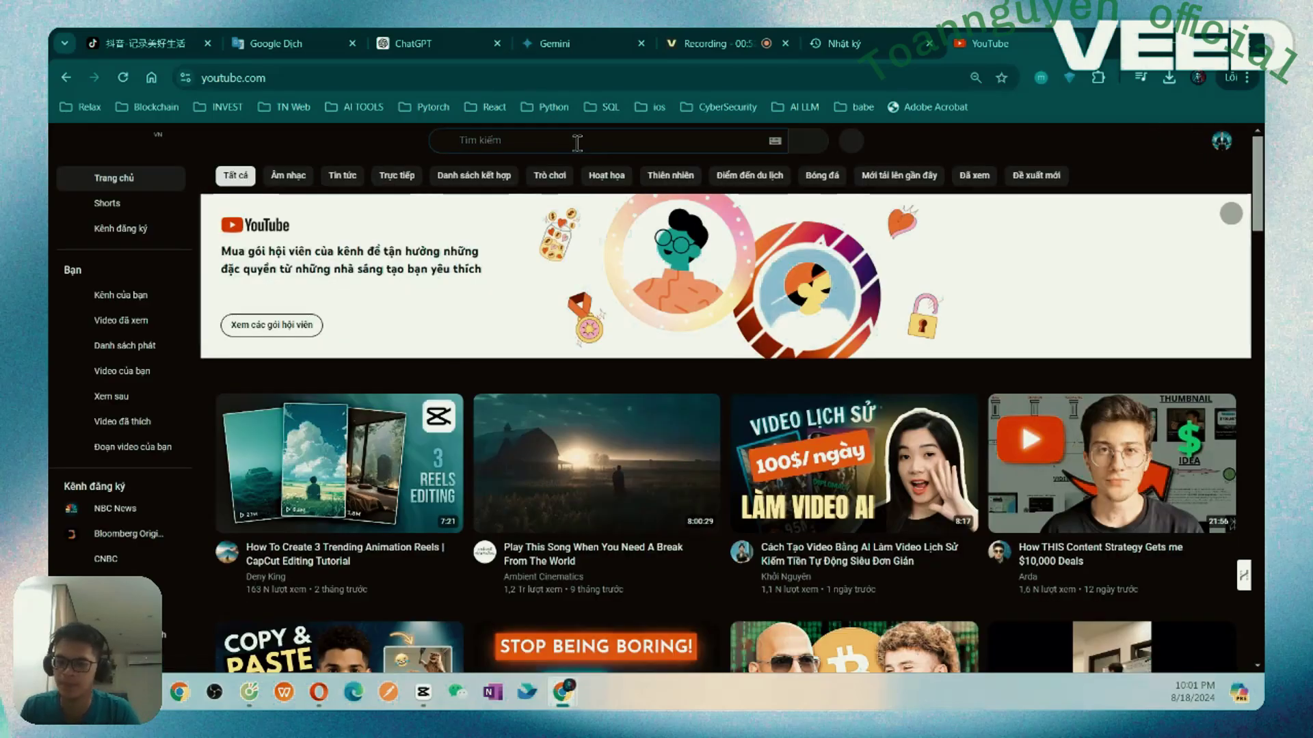
Step: Search YouTube for 'recap phim', browse the results, and bring up the Douyin video window
click(577, 142)
text(recap aphim)
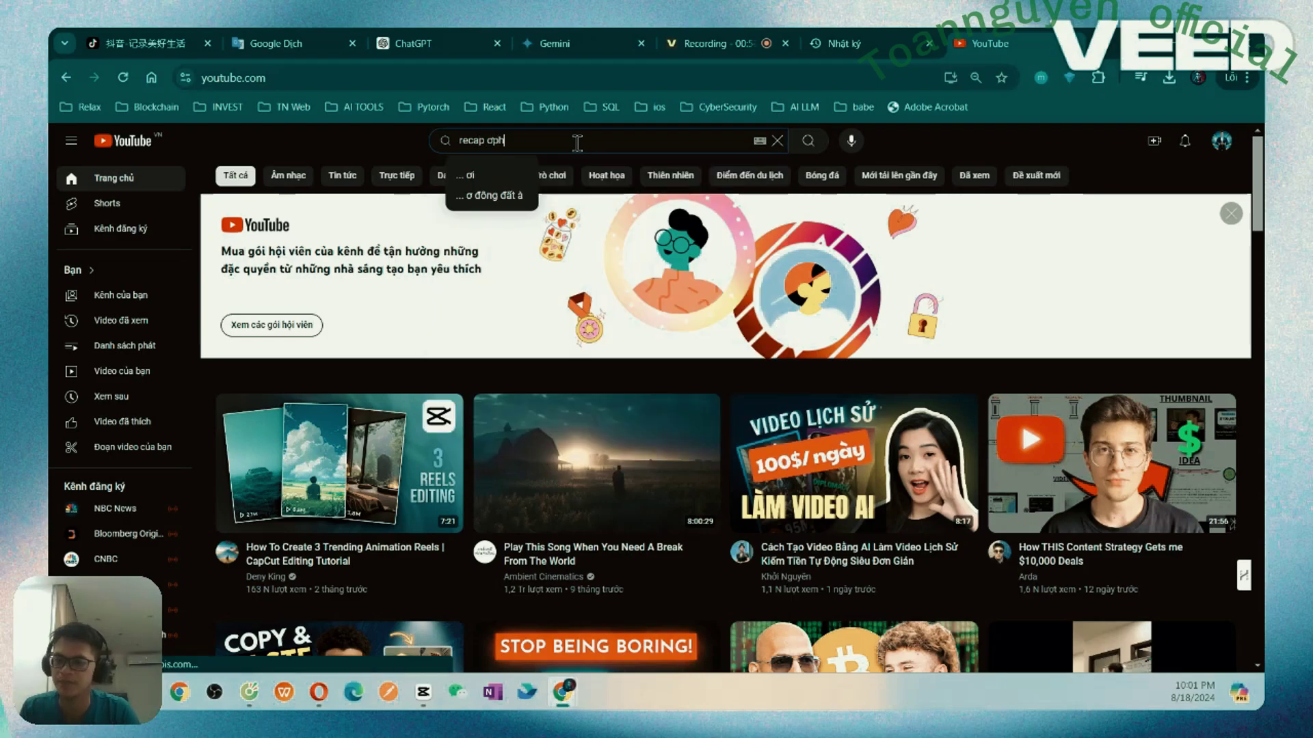
key(BackSpace)
key(BackSpace)
key(BackSpace)
key(BackSpace)
key(BackSpace)
key(BackSpace)
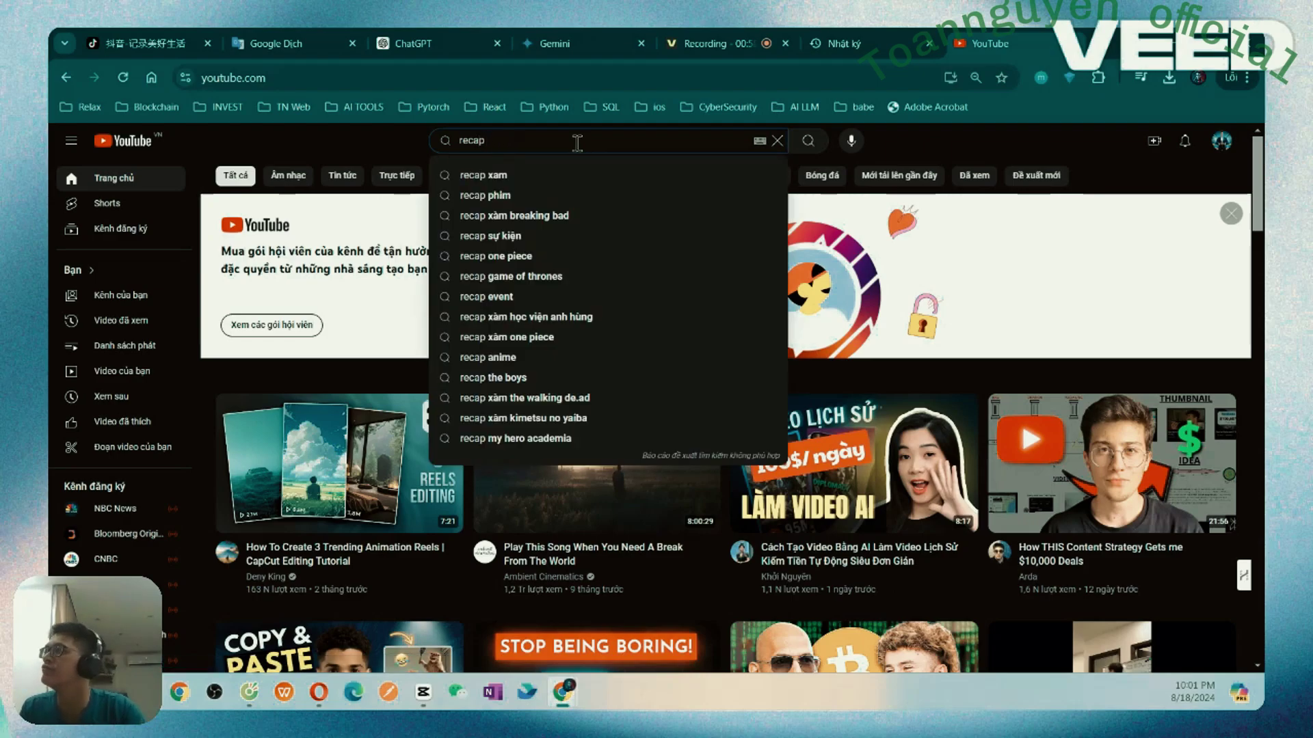
click(465, 195)
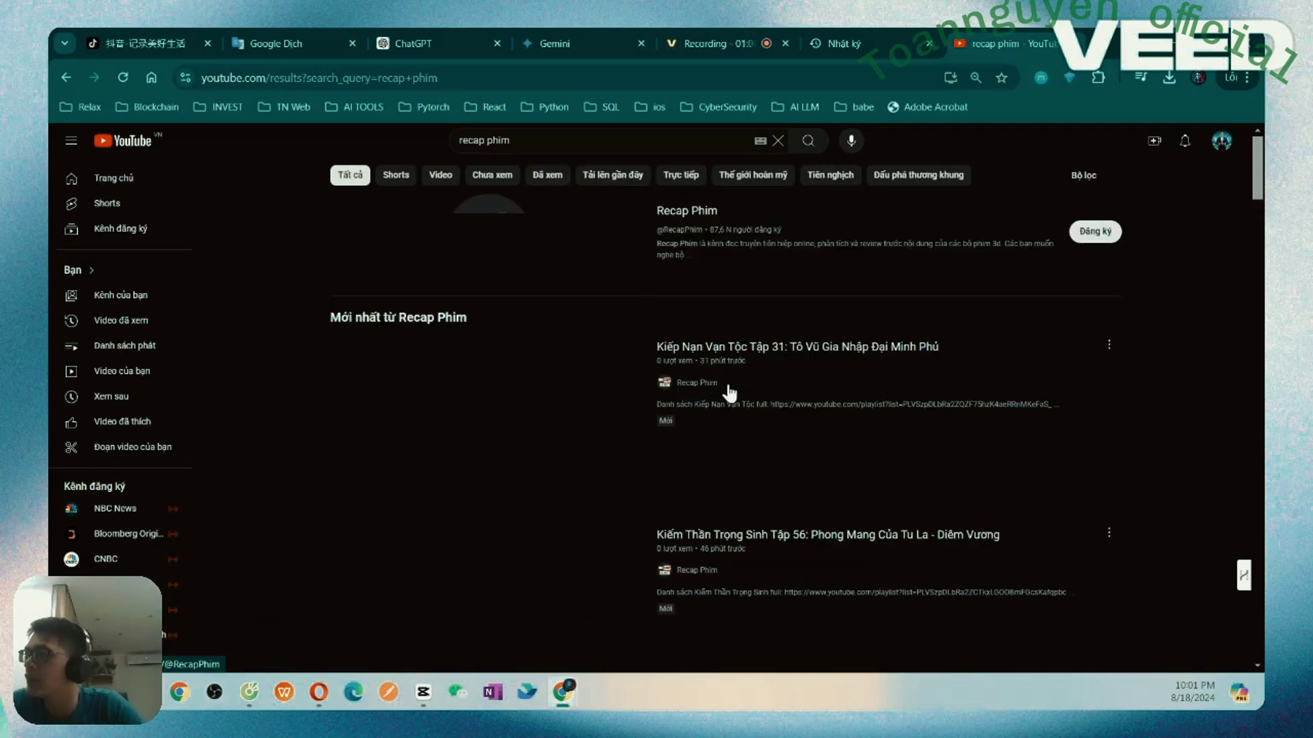
scroll(686, 398, down, 3)
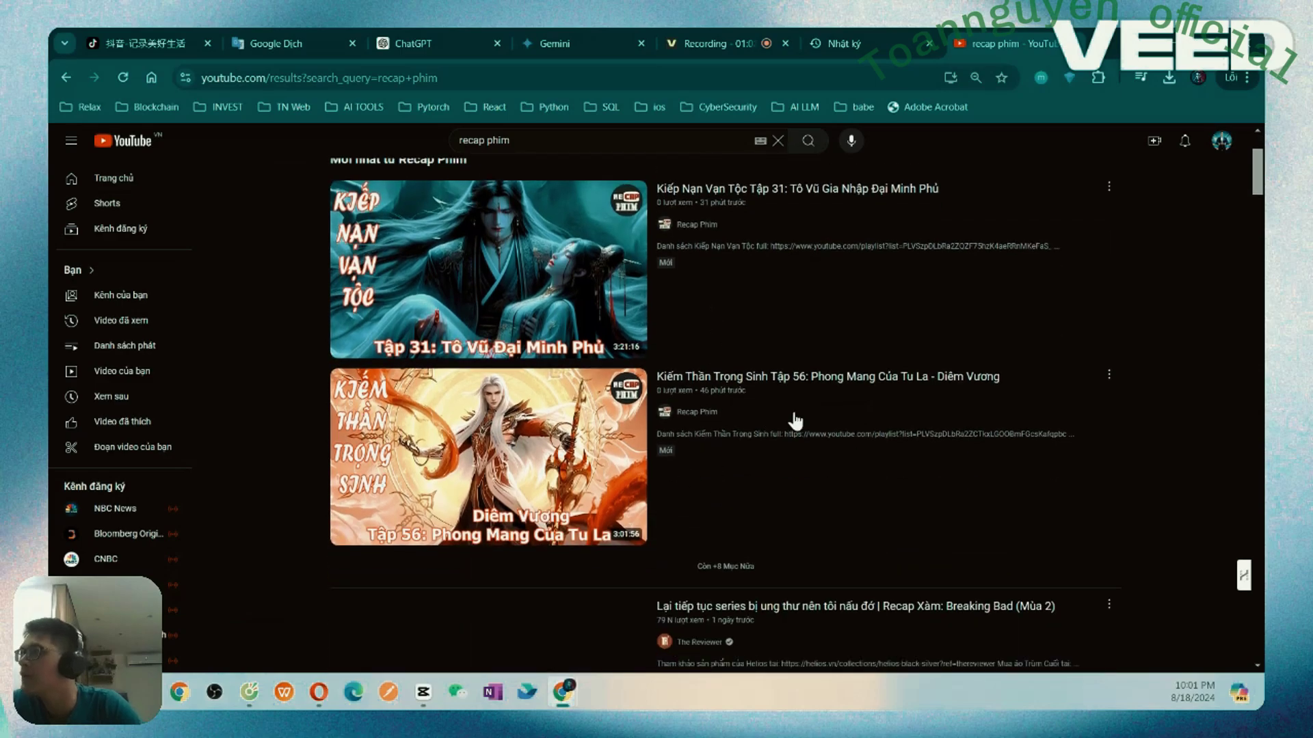
scroll(684, 380, down, 5)
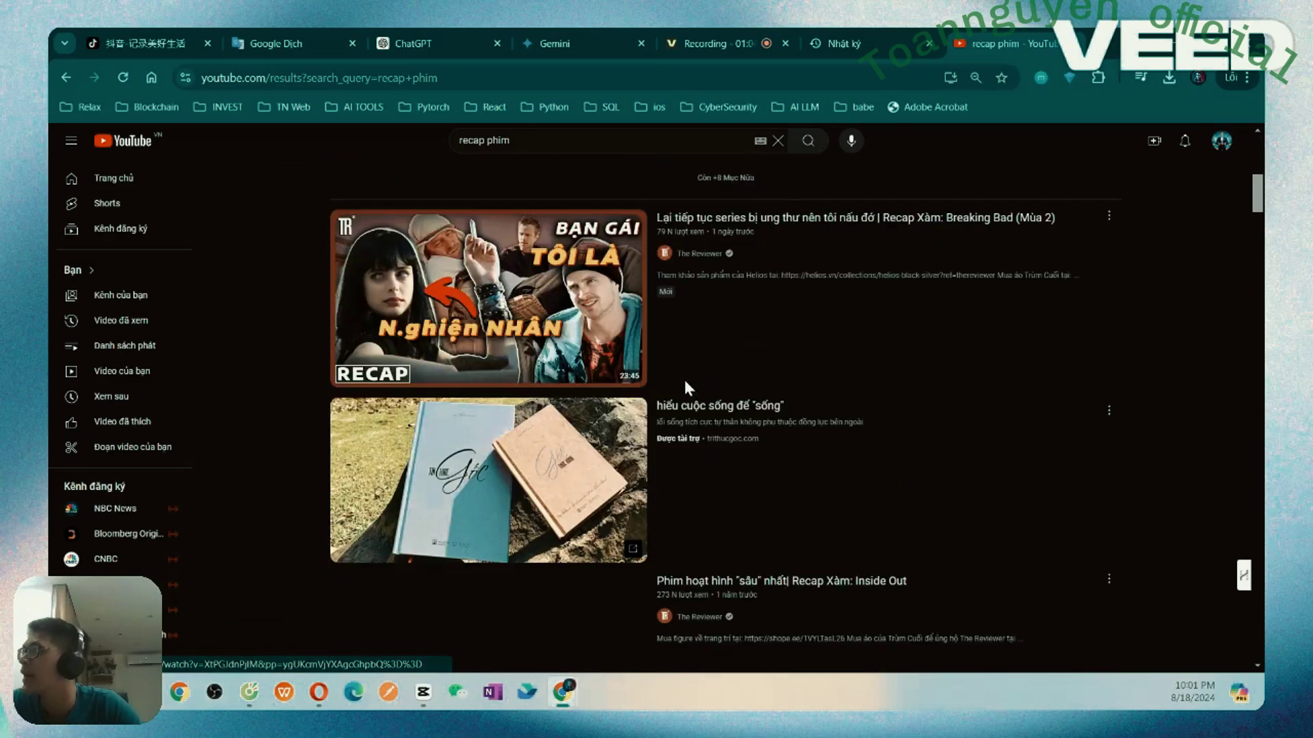
click(250, 701)
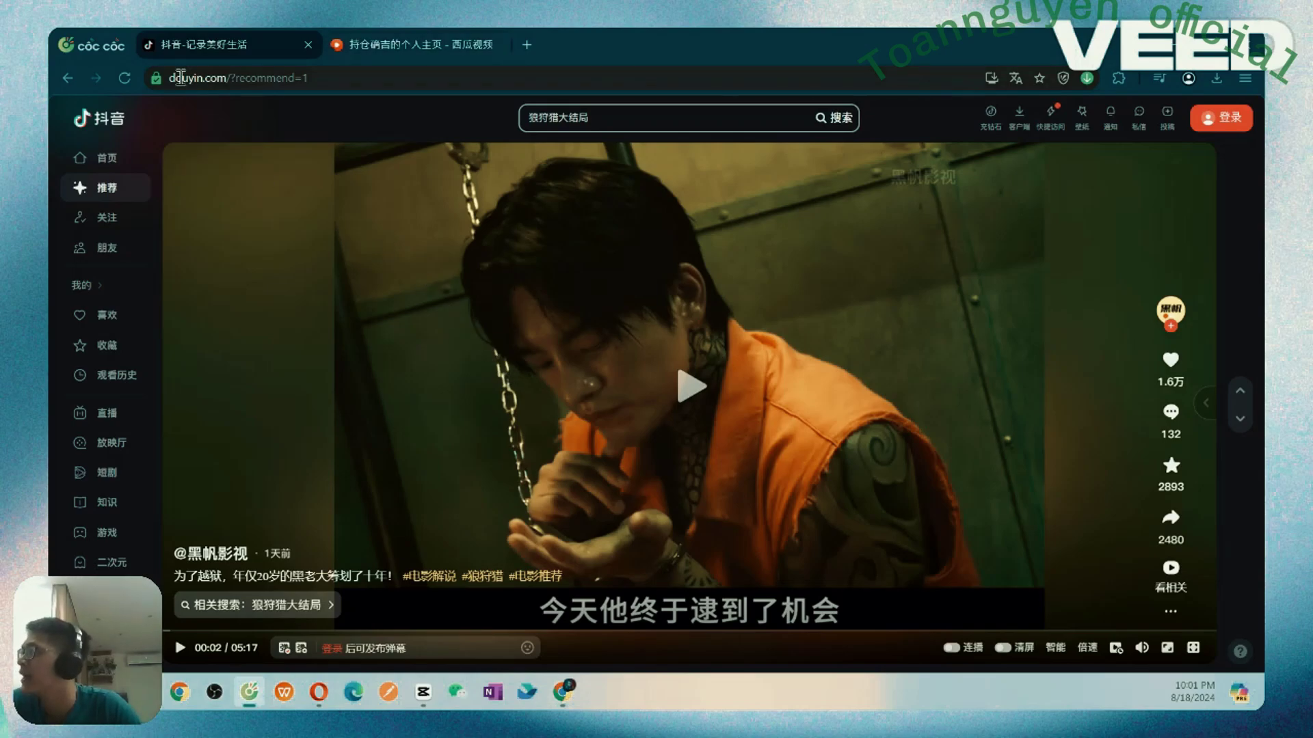
Step: Glance over the Xigua channel's video grid, then return to the YouTube 'recap phim' results
click(351, 38)
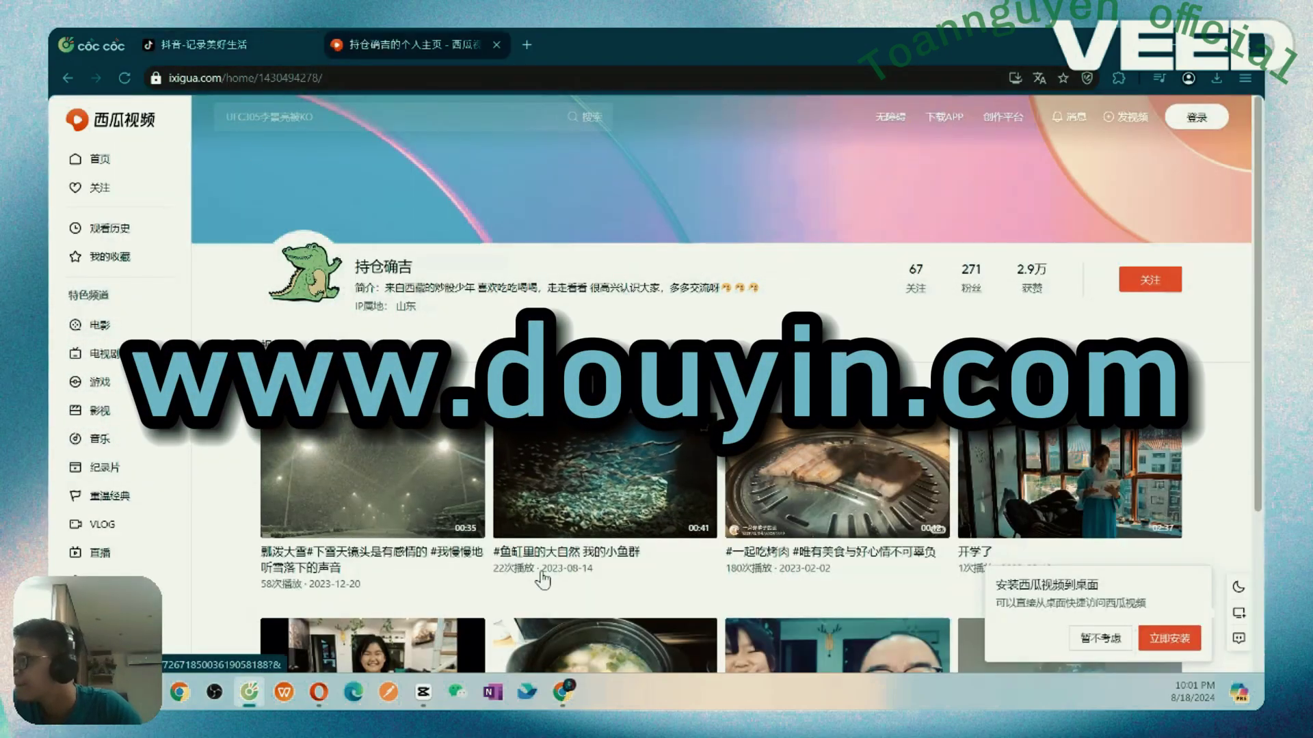
scroll(556, 484, down, 1)
scroll(559, 491, up, 1)
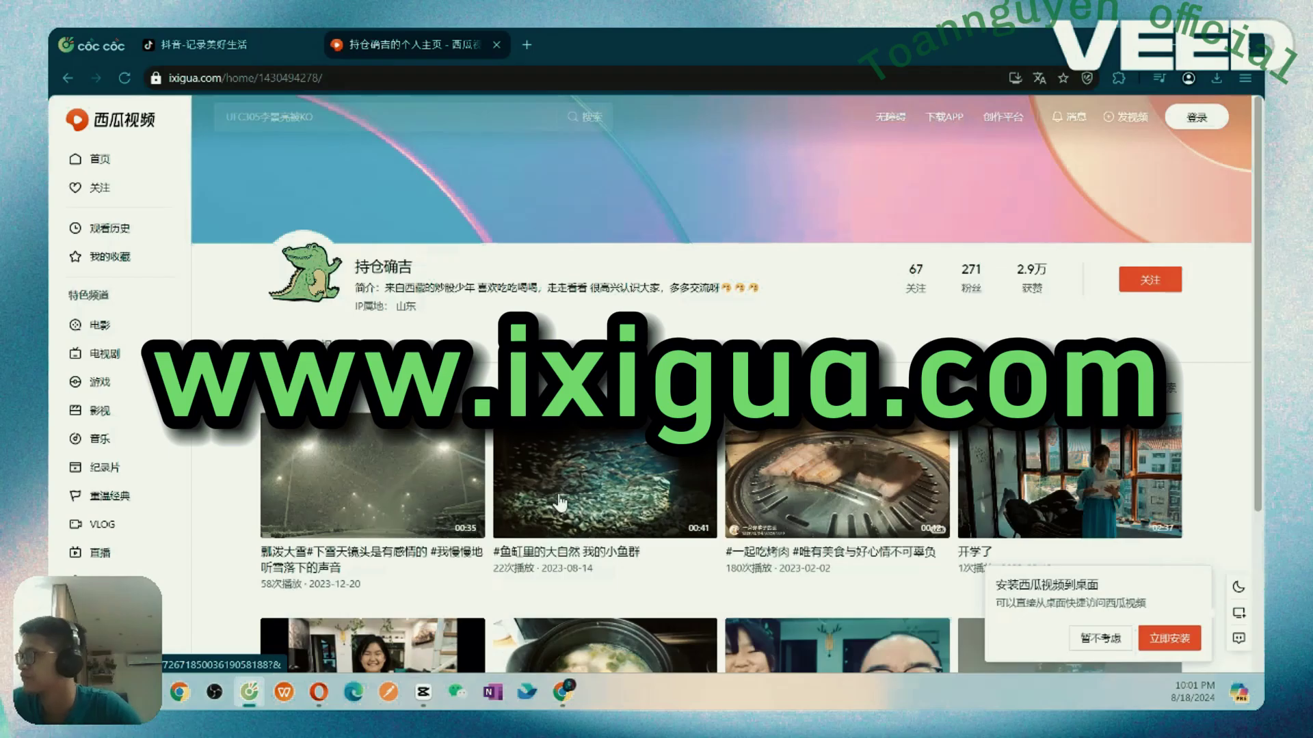
mouse_move(565, 692)
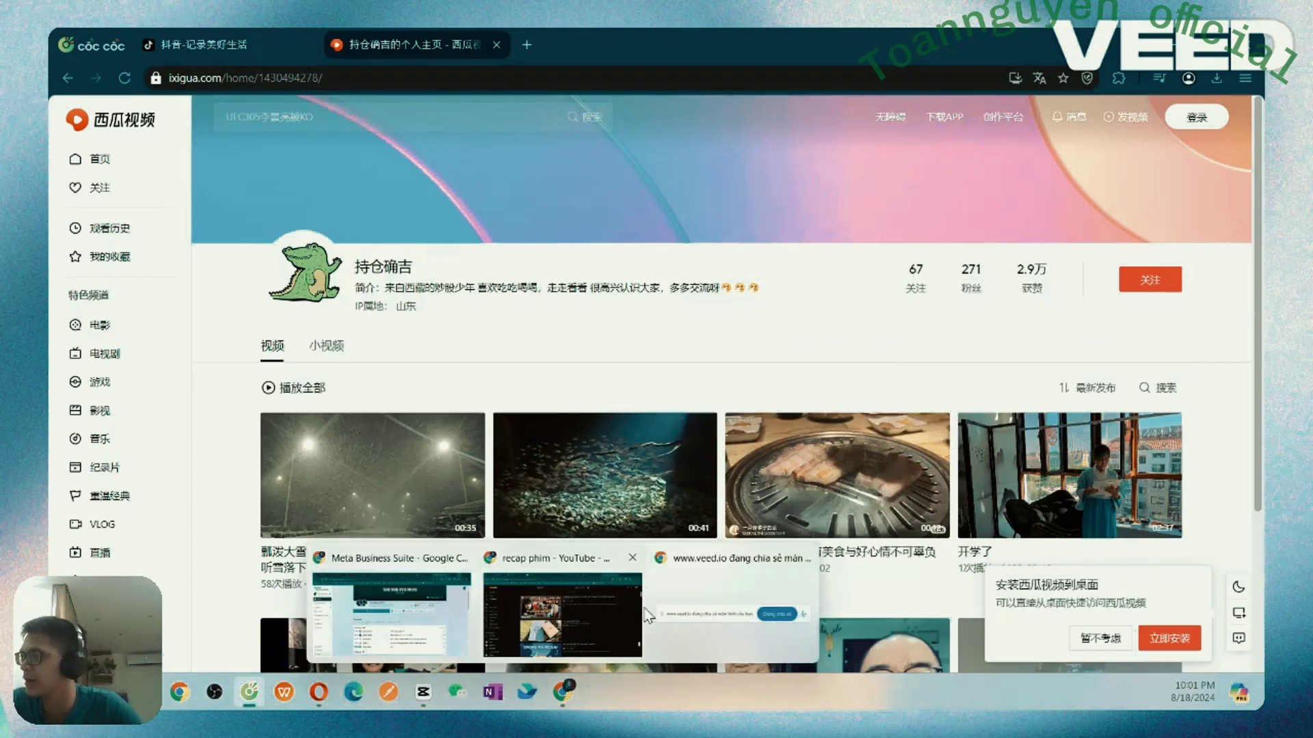
click(601, 602)
Step: Scroll up and down through the 'recap phim' results, then move to the Google Dịch tab
scroll(687, 445, down, 2)
scroll(687, 446, down, 3)
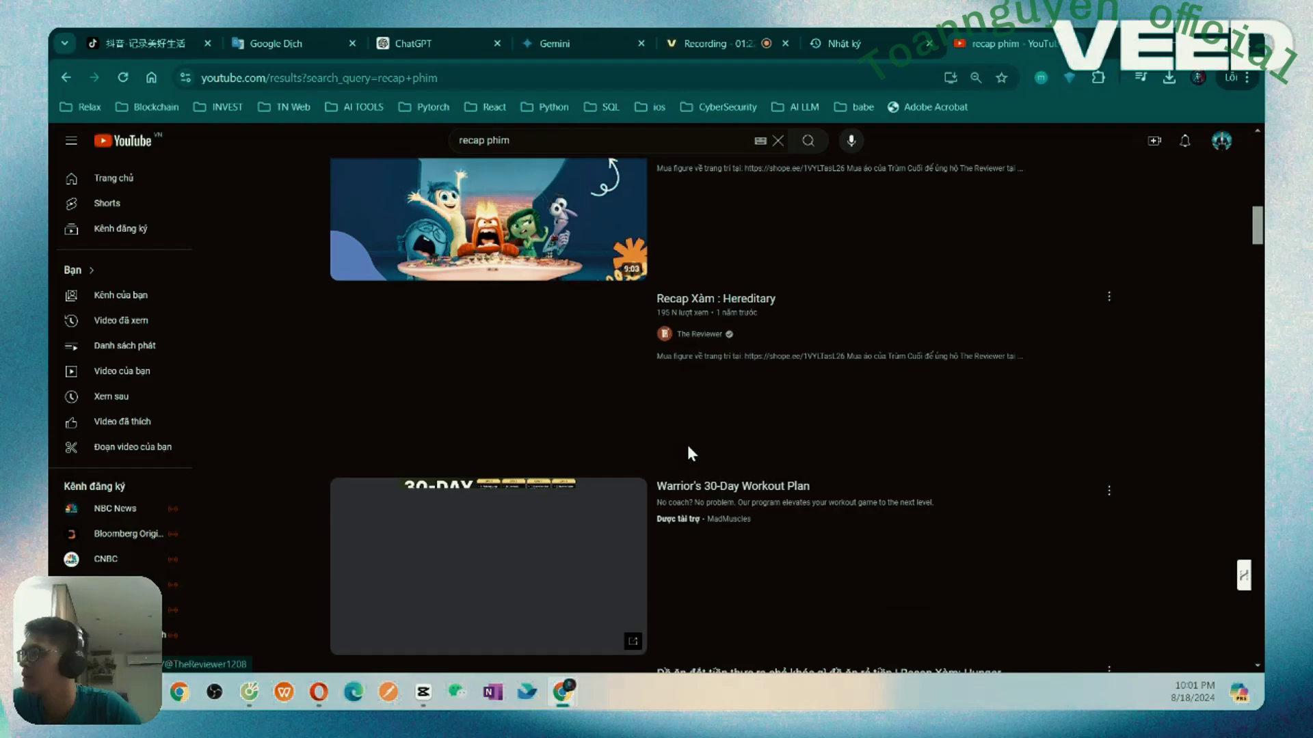
scroll(687, 446, down, 5)
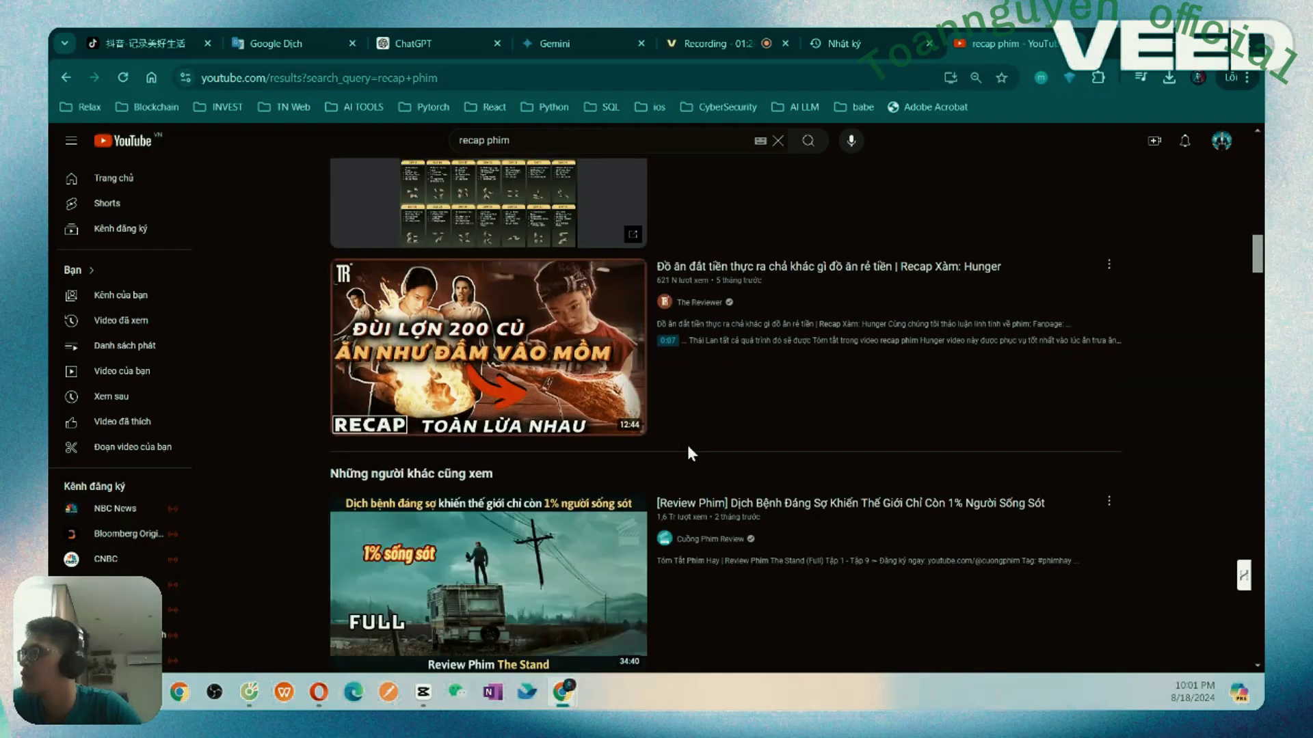
scroll(688, 445, up, 2)
scroll(704, 420, down, 5)
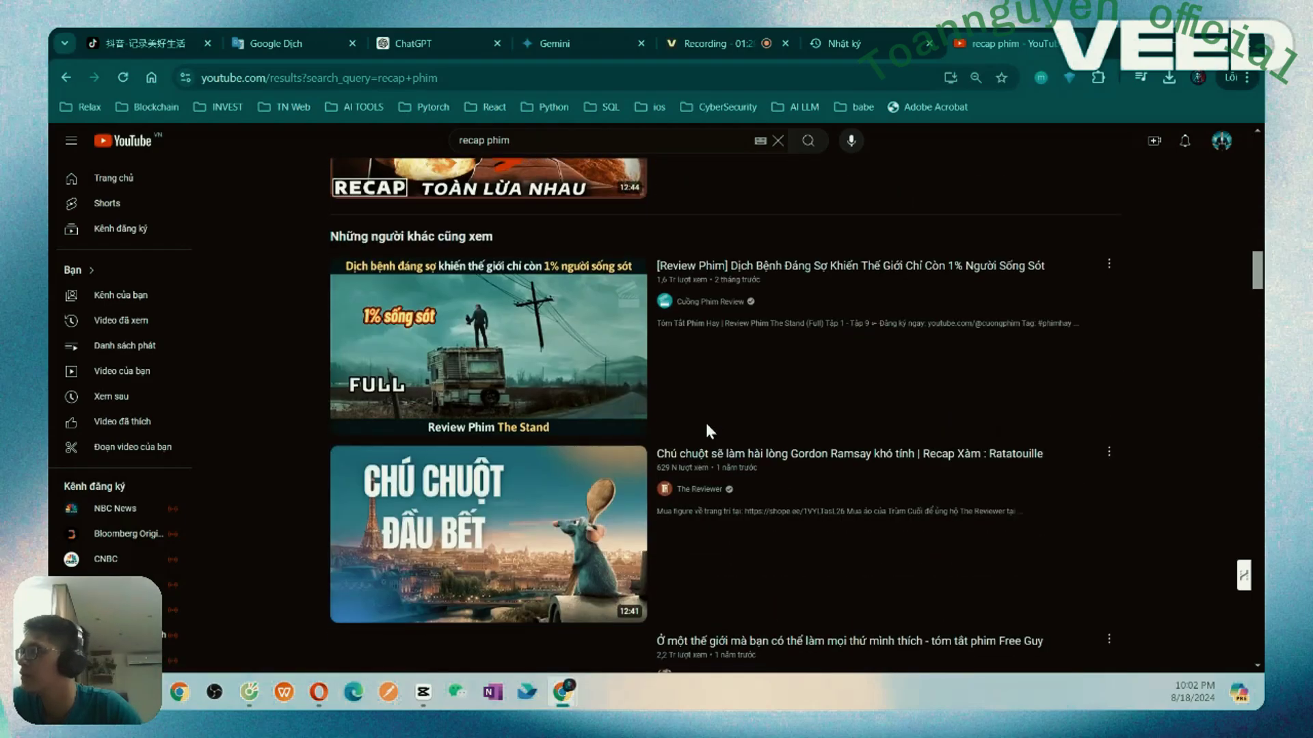
scroll(706, 424, up, 1)
mouse_move(708, 424)
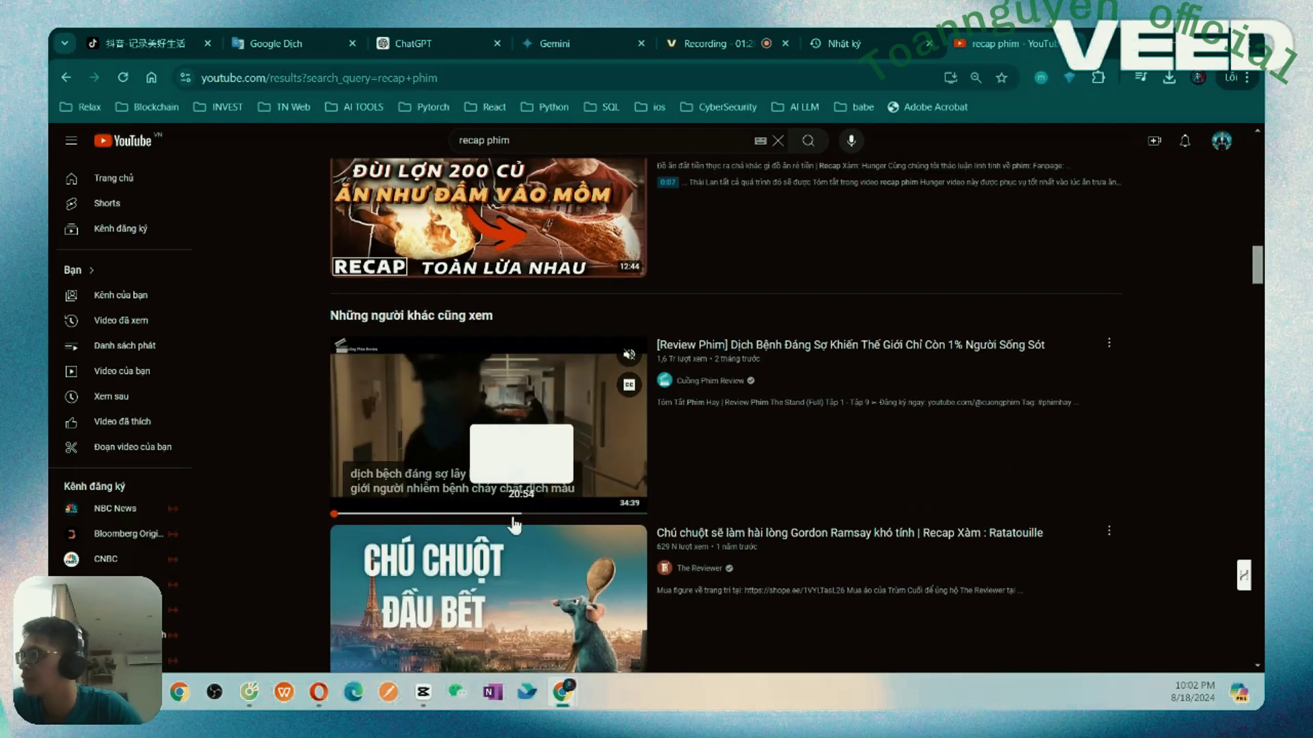
scroll(786, 479, up, 3)
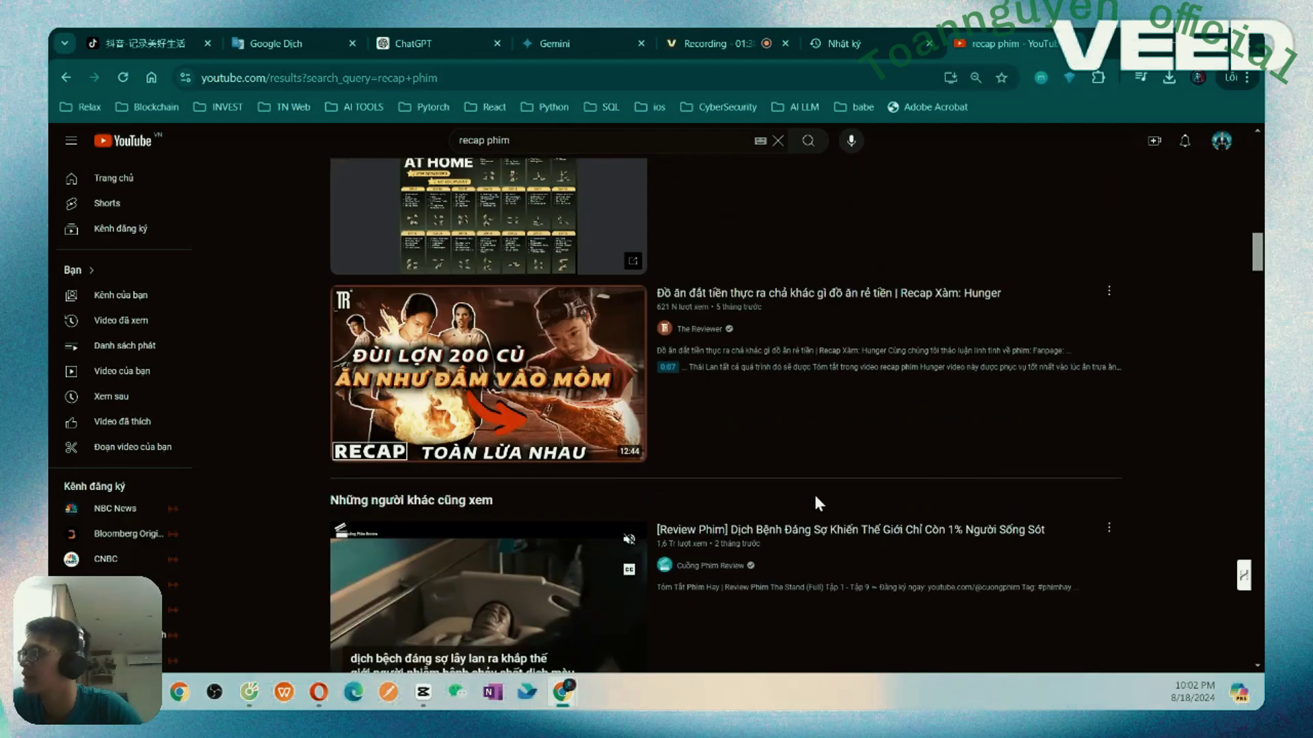
scroll(800, 513, up, 5)
scroll(784, 531, up, 5)
scroll(783, 531, up, 3)
scroll(784, 530, up, 2)
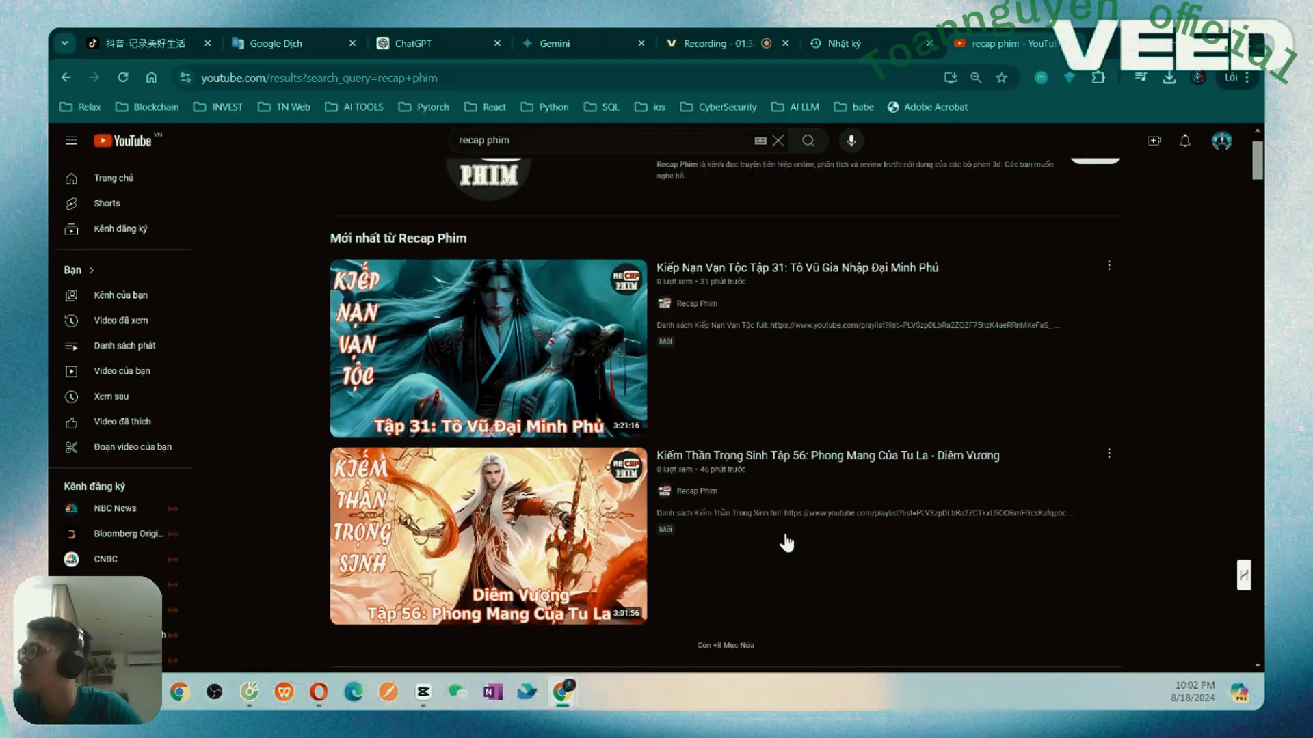
scroll(785, 532, up, 1)
scroll(813, 424, down, 6)
scroll(803, 465, down, 3)
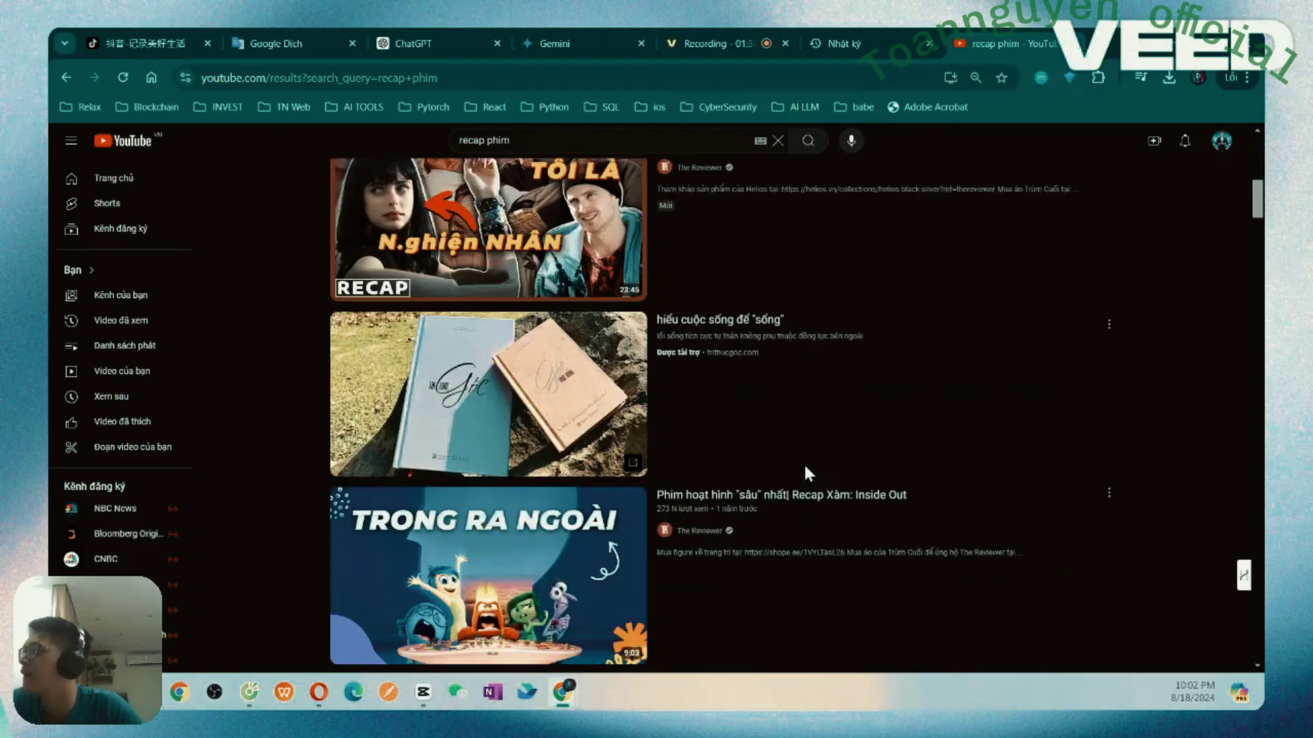
scroll(802, 465, down, 7)
scroll(862, 452, down, 2)
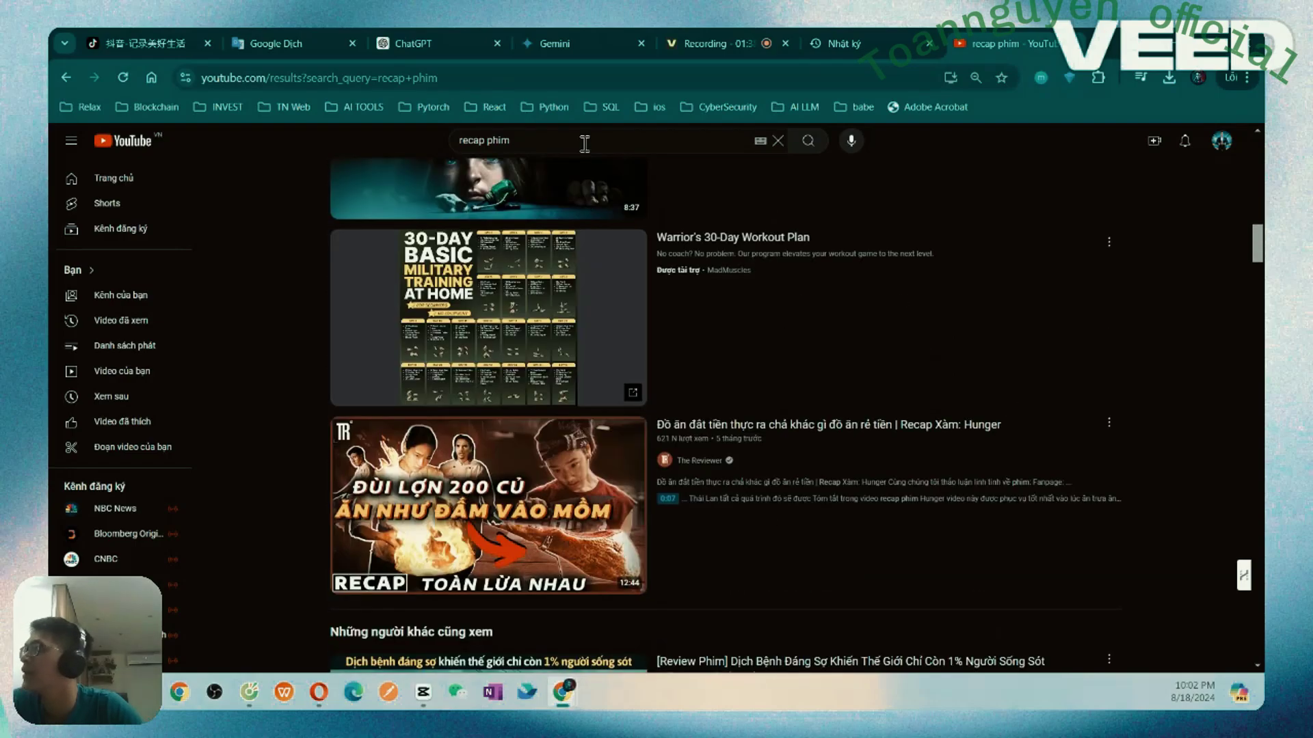
click(226, 32)
Step: Translate 'the movie' into Simplified Chinese, copy it, and start a search on Xigua
click(205, 212)
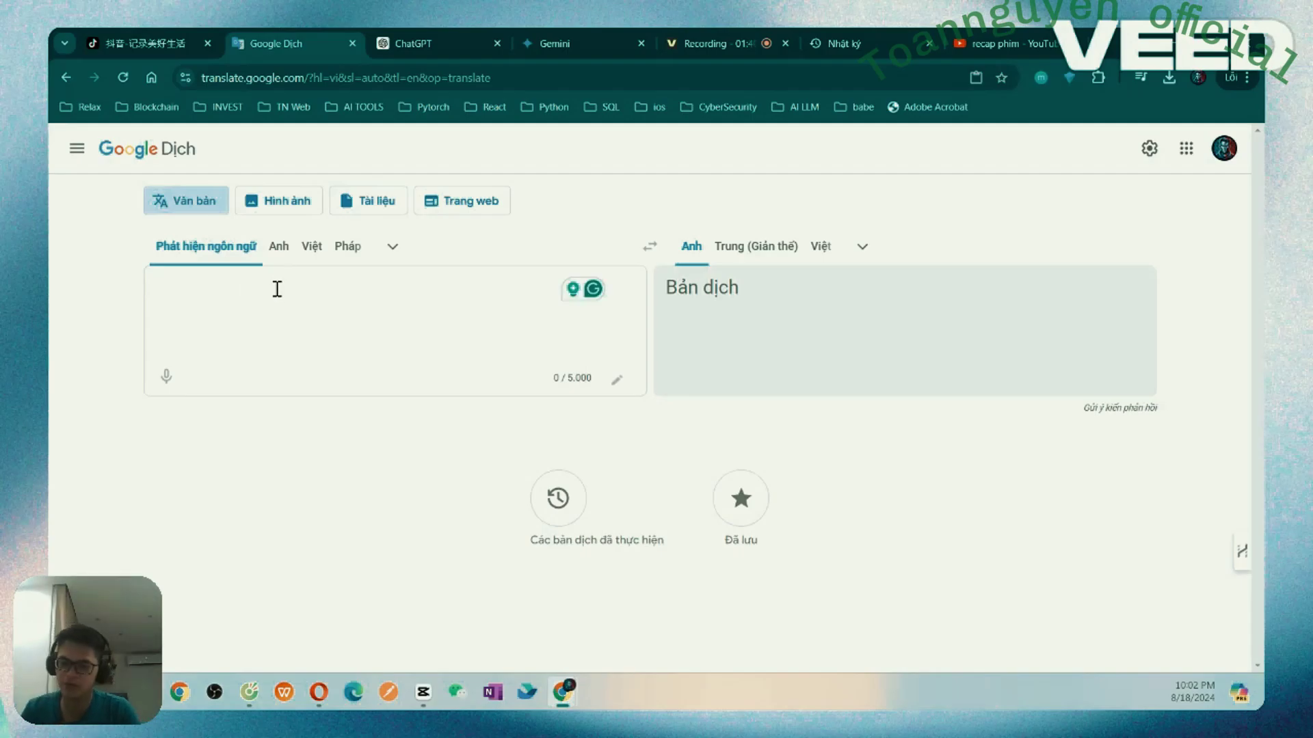
text(the movi)
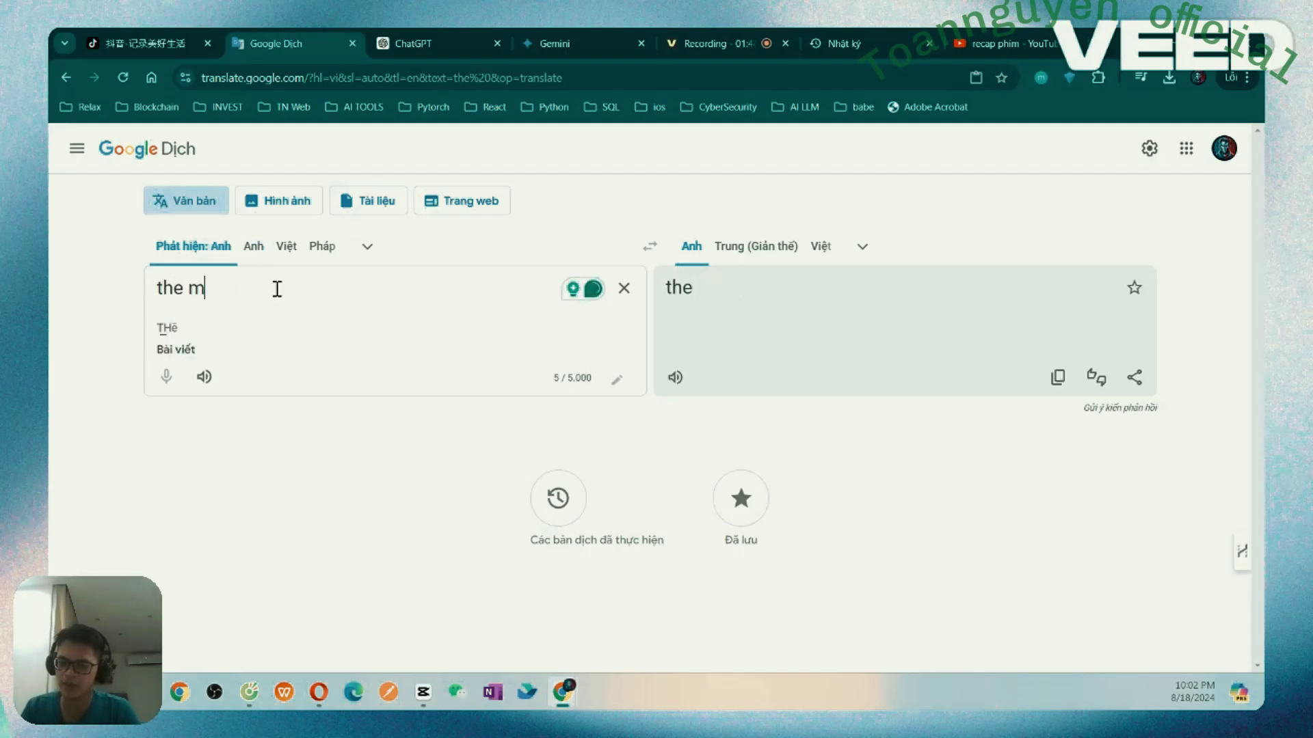
text(e)
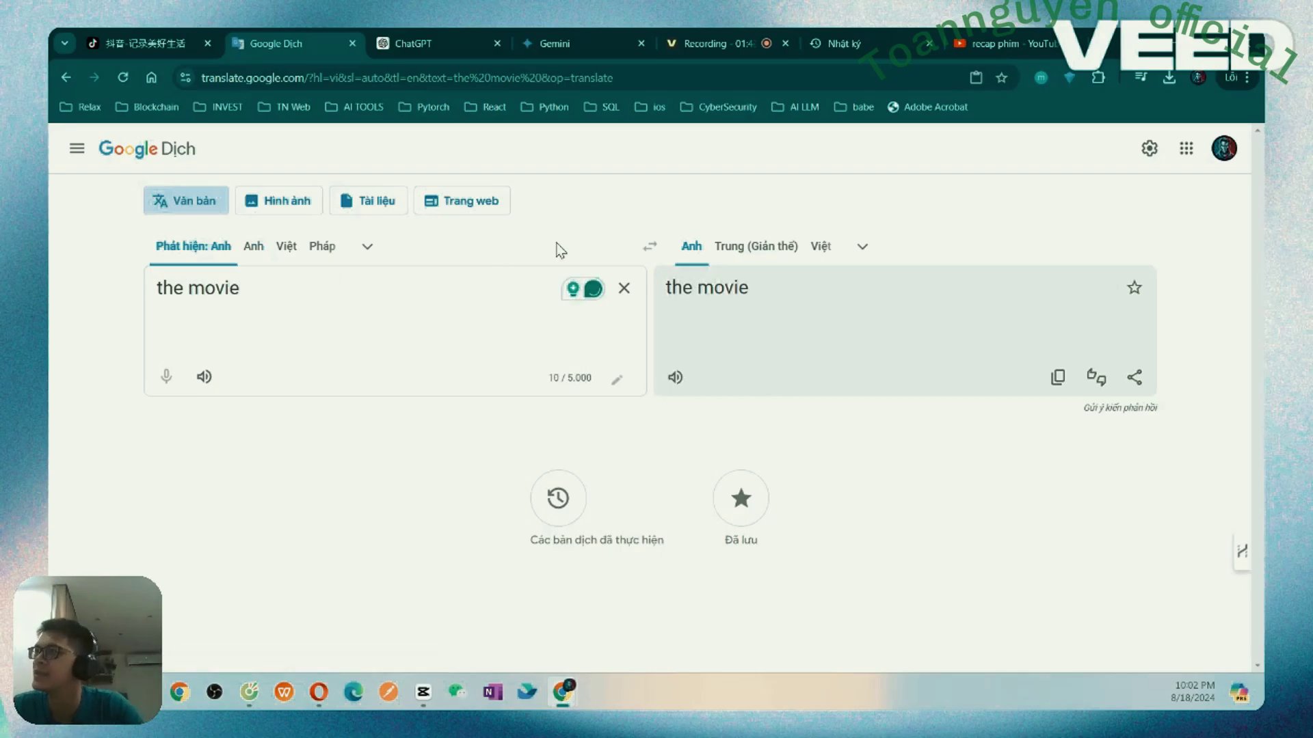
click(757, 247)
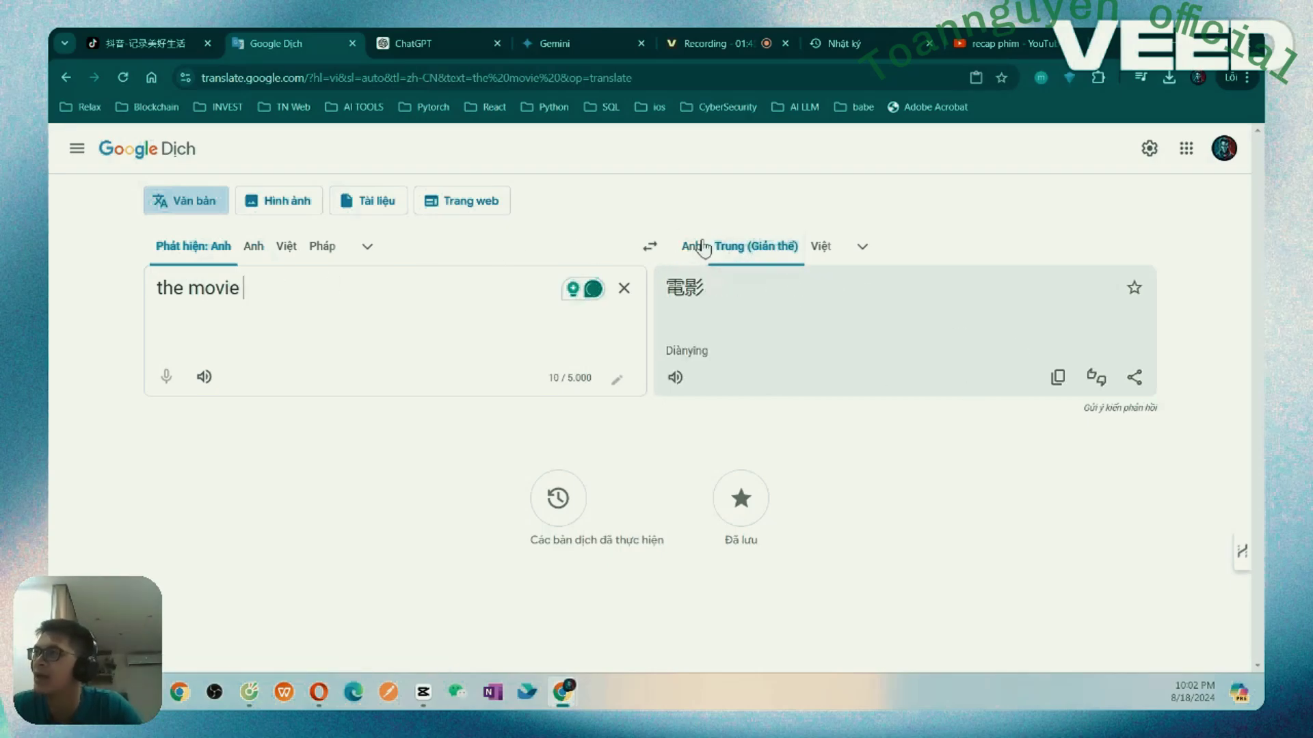
click(1056, 376)
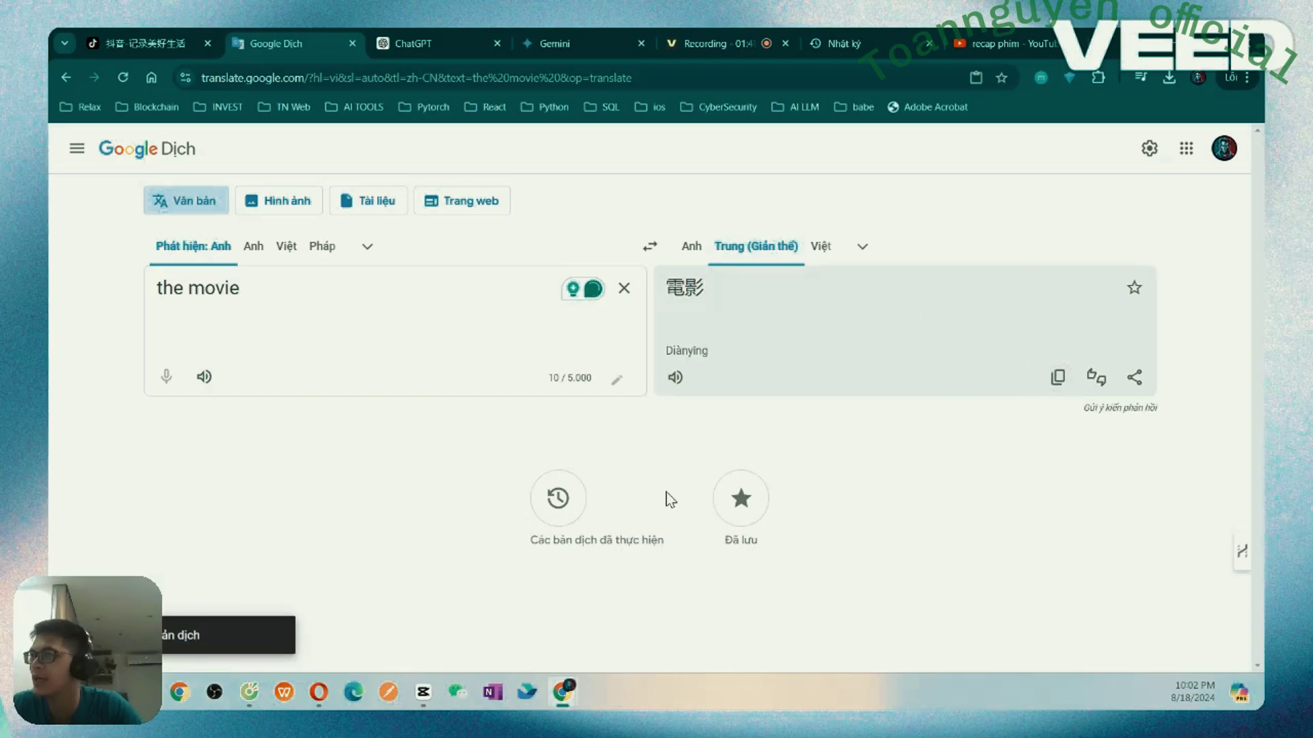
click(252, 691)
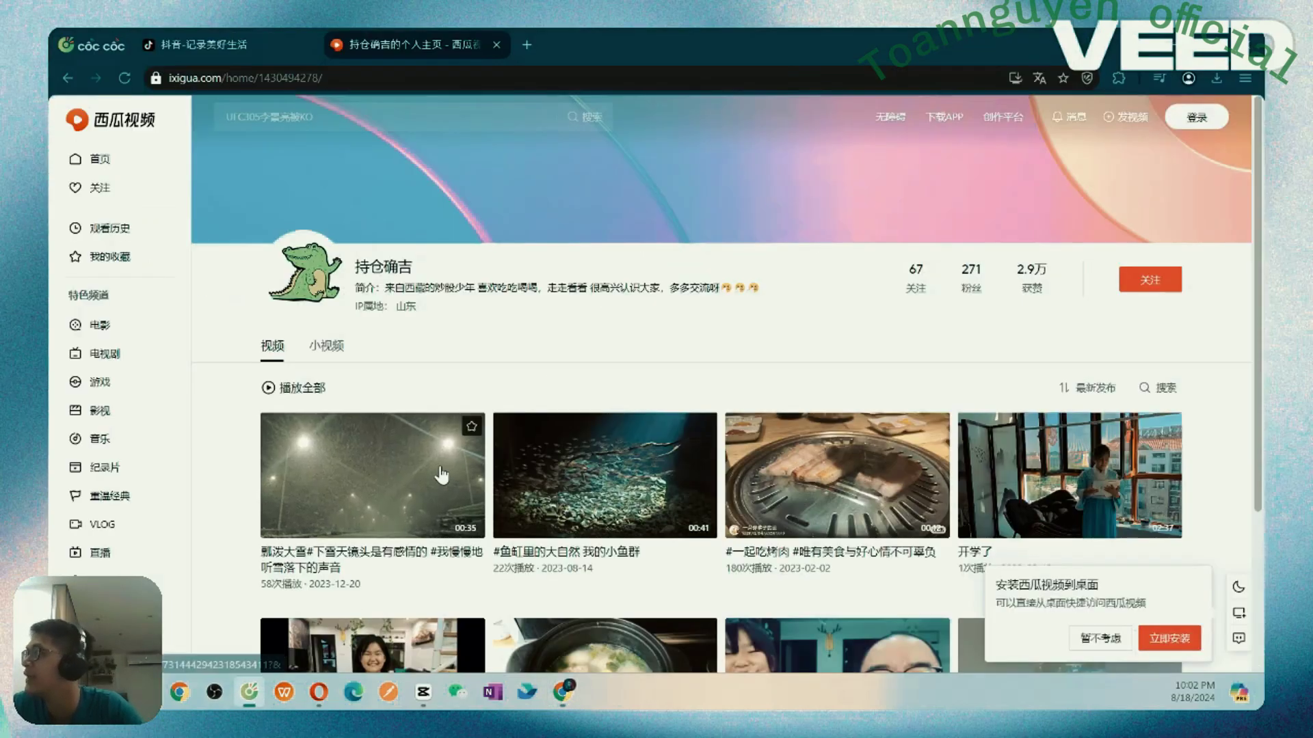
click(369, 115)
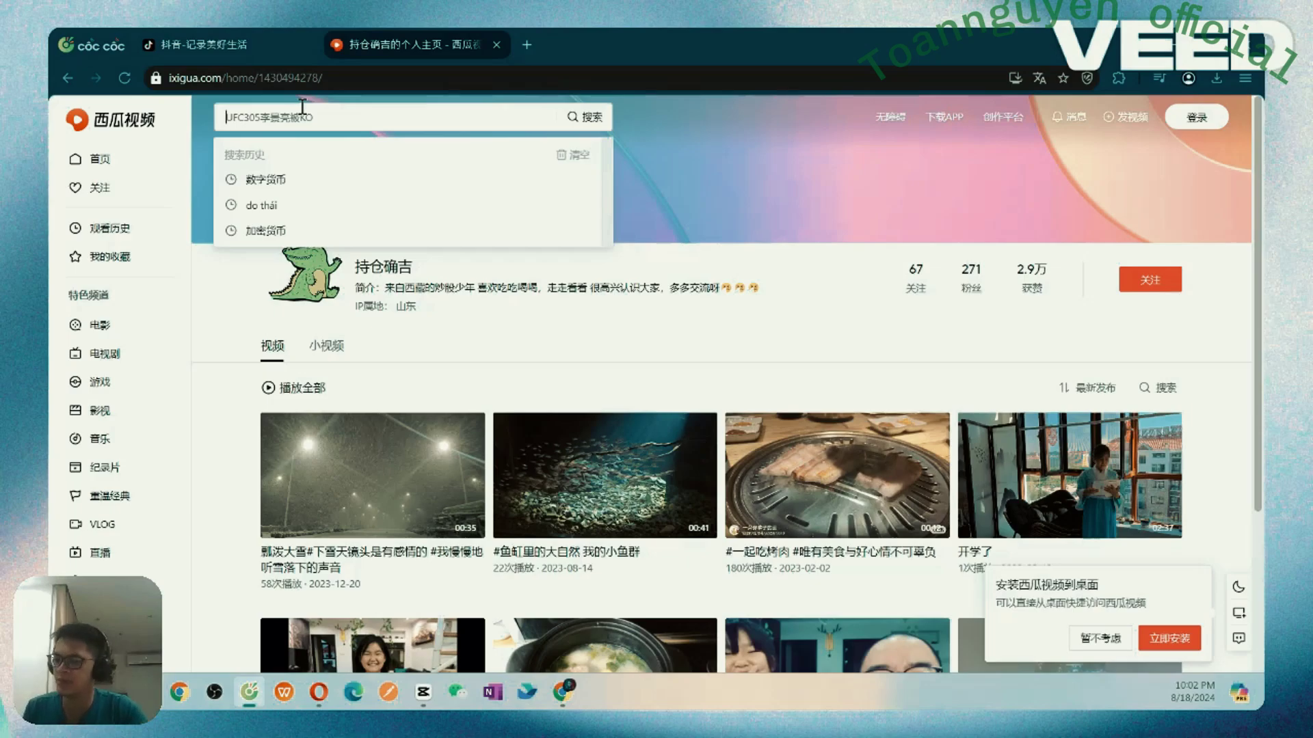
Step: Replace the source text with 'recap movie' and copy its Chinese translation 回顾电影
key(alt+Tab)
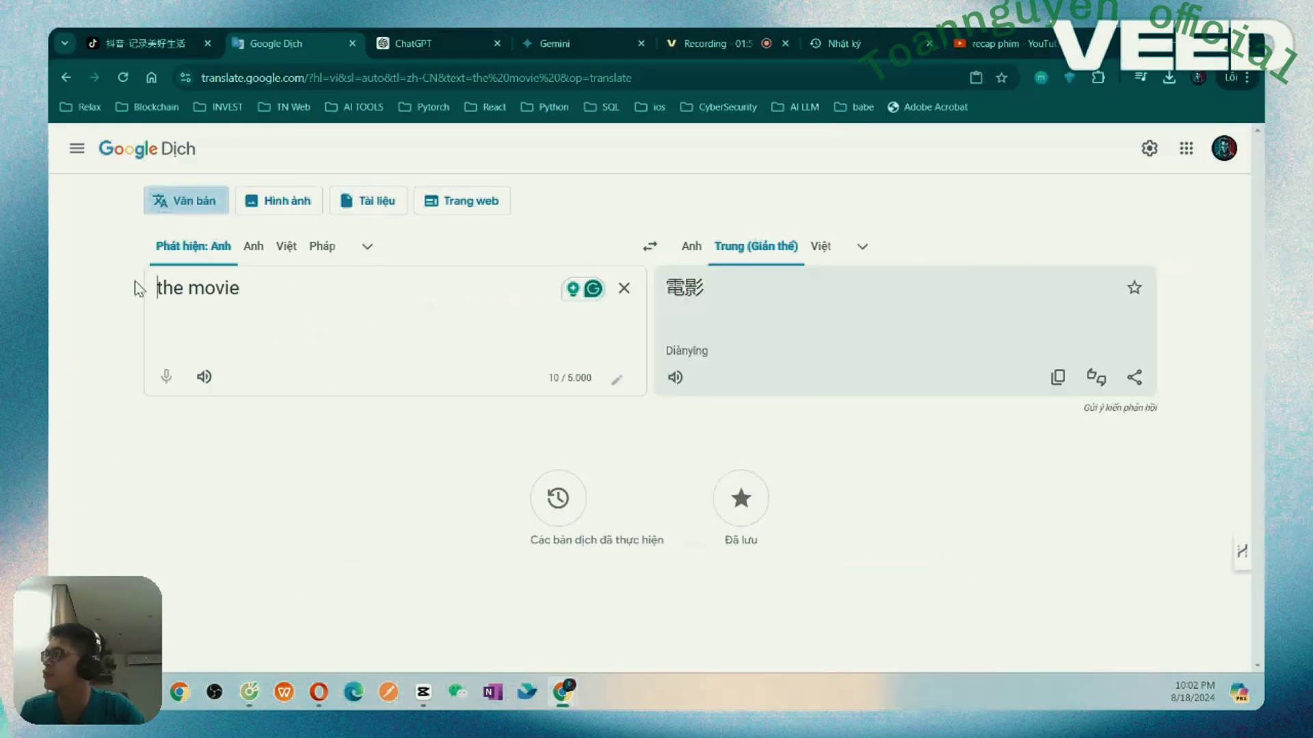
drag(262, 289, 157, 286)
text(re)
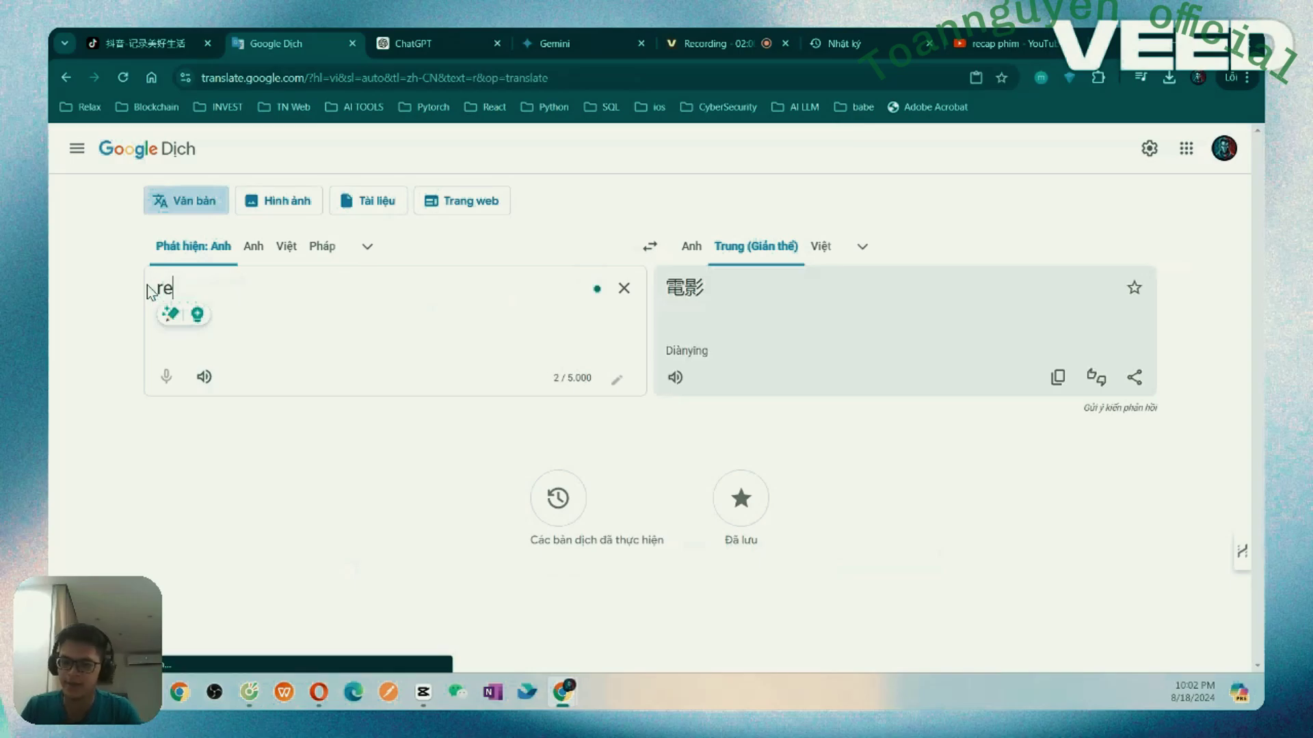
text(cap mo)
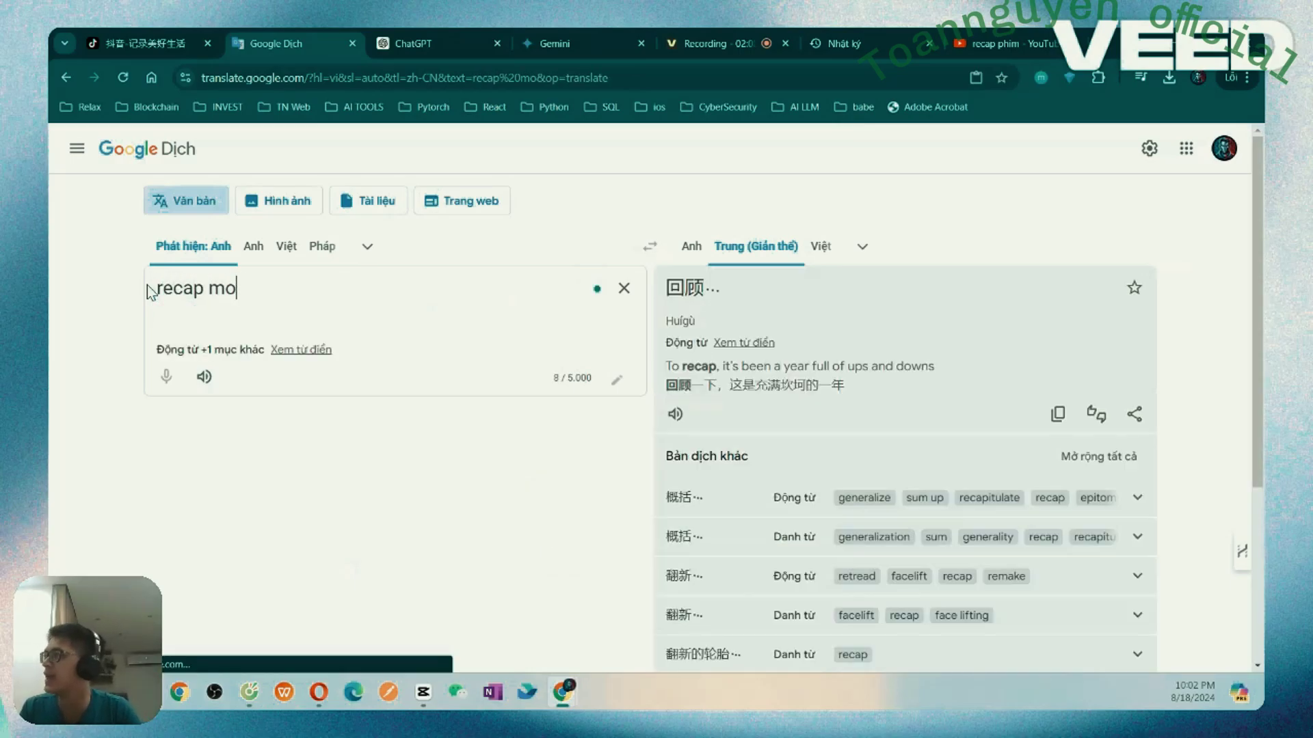
text(vie)
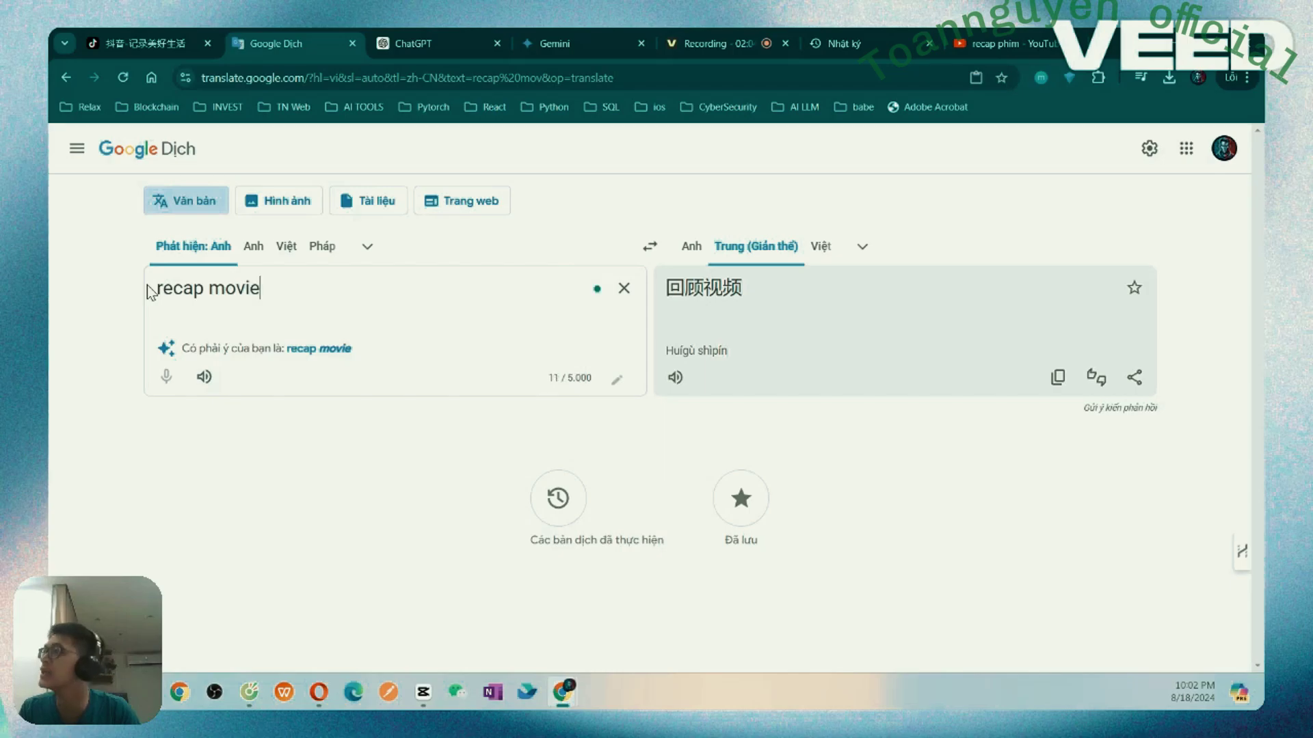
click(1059, 377)
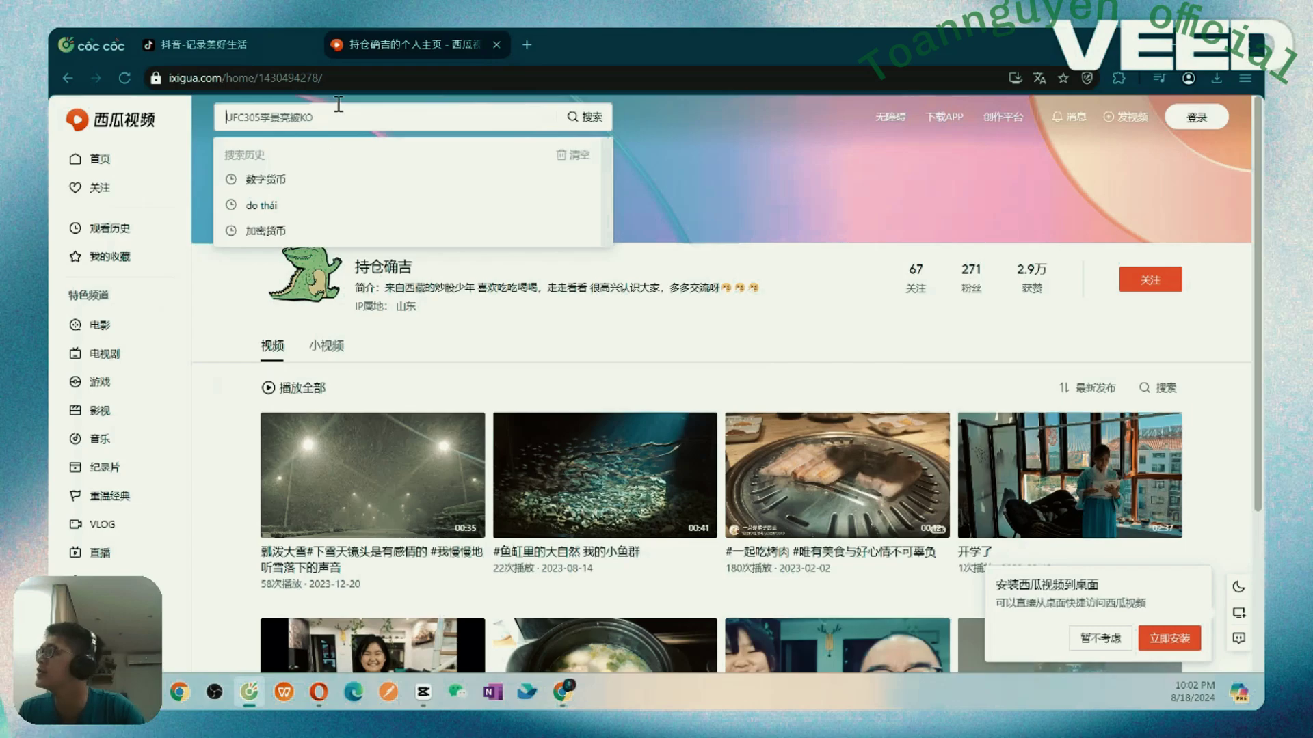
Step: Paste 回顾电影 into Xigua's search and open the 釜山行 Korean zombie recap
key(ctrl+v)
key(Return)
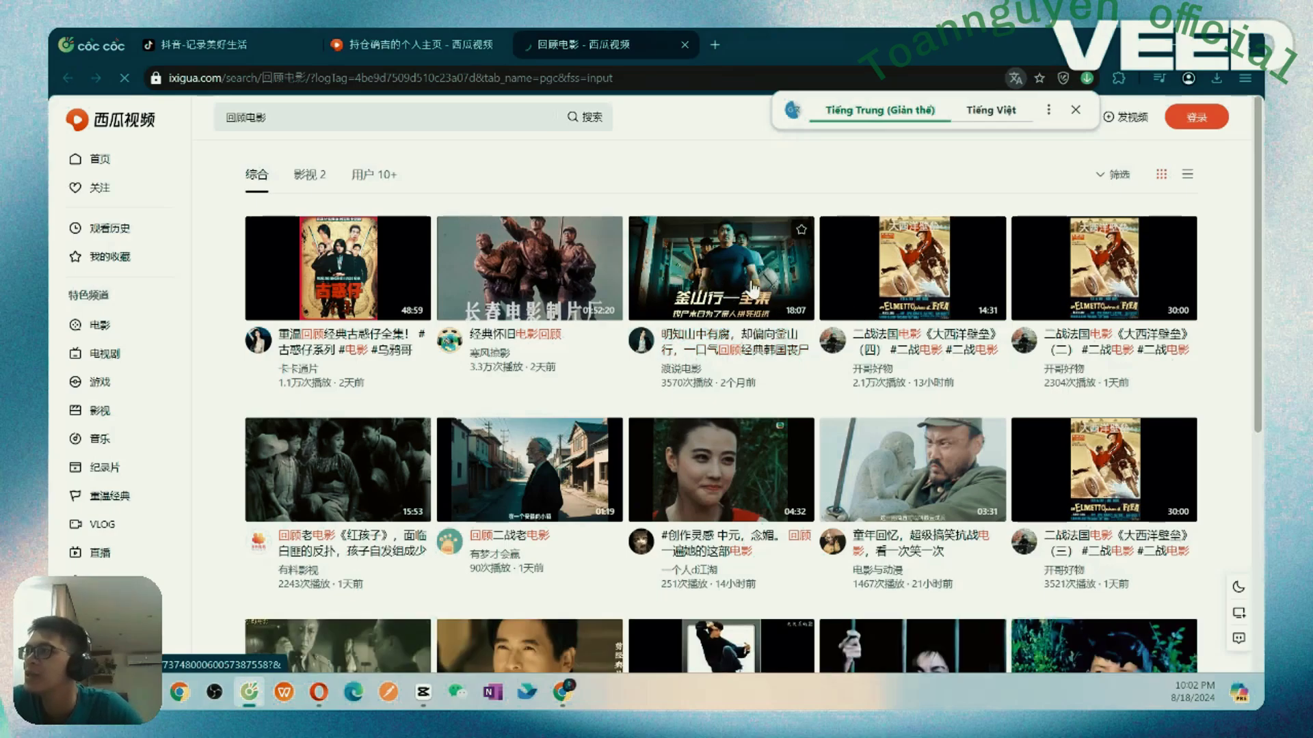
click(713, 350)
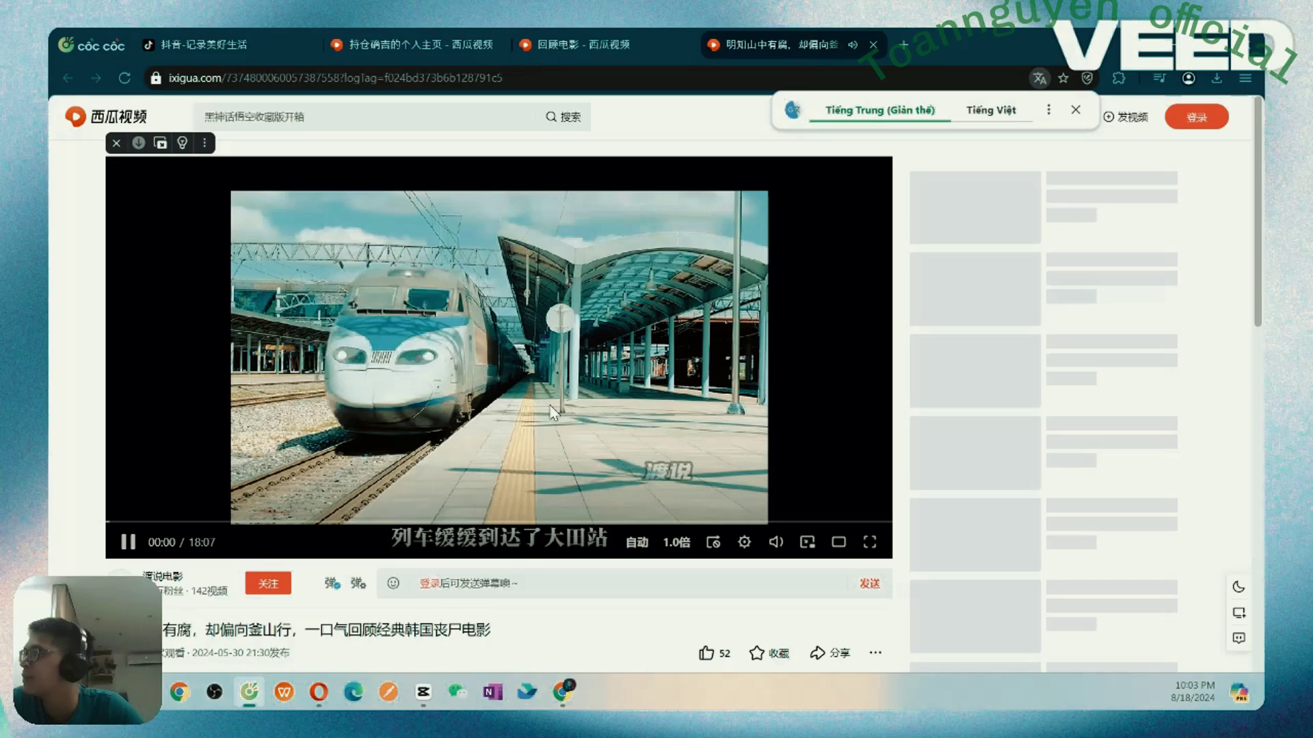
Step: Play the 釜山行 recap, pause it on the station scene, and return to Google Translate
click(520, 419)
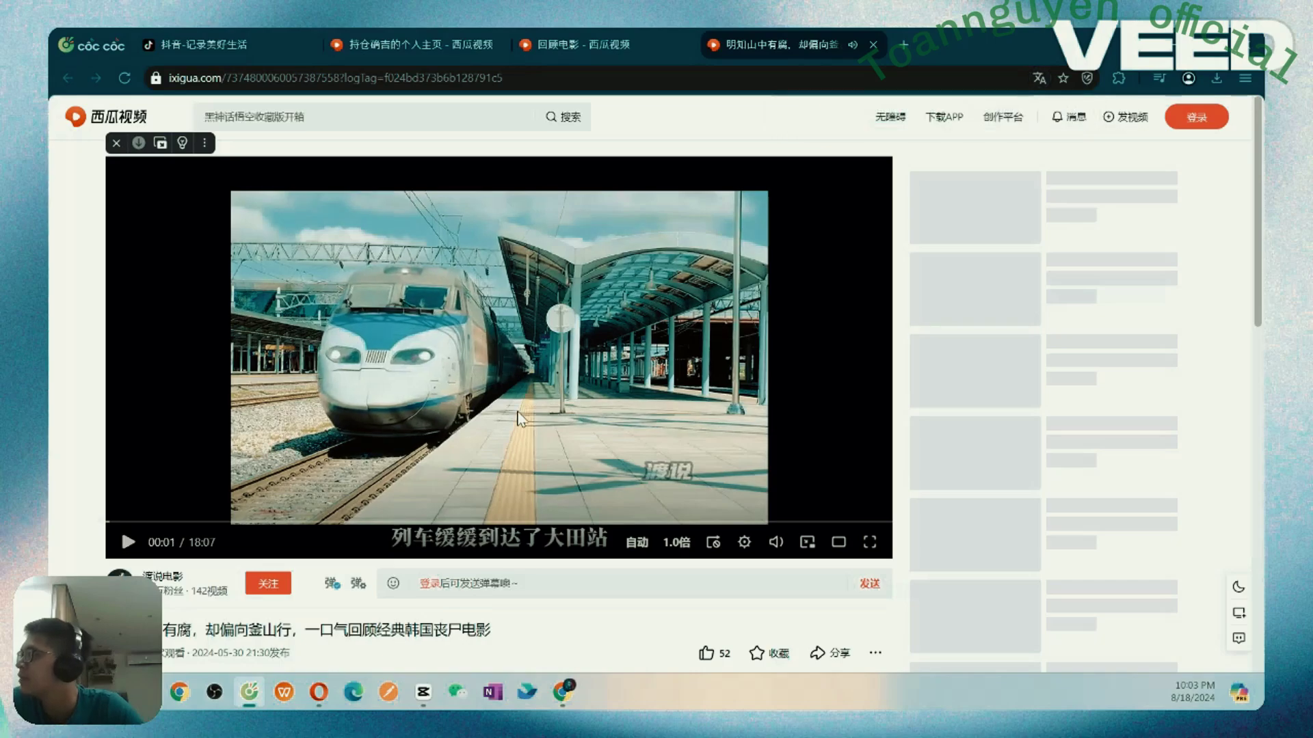
click(526, 414)
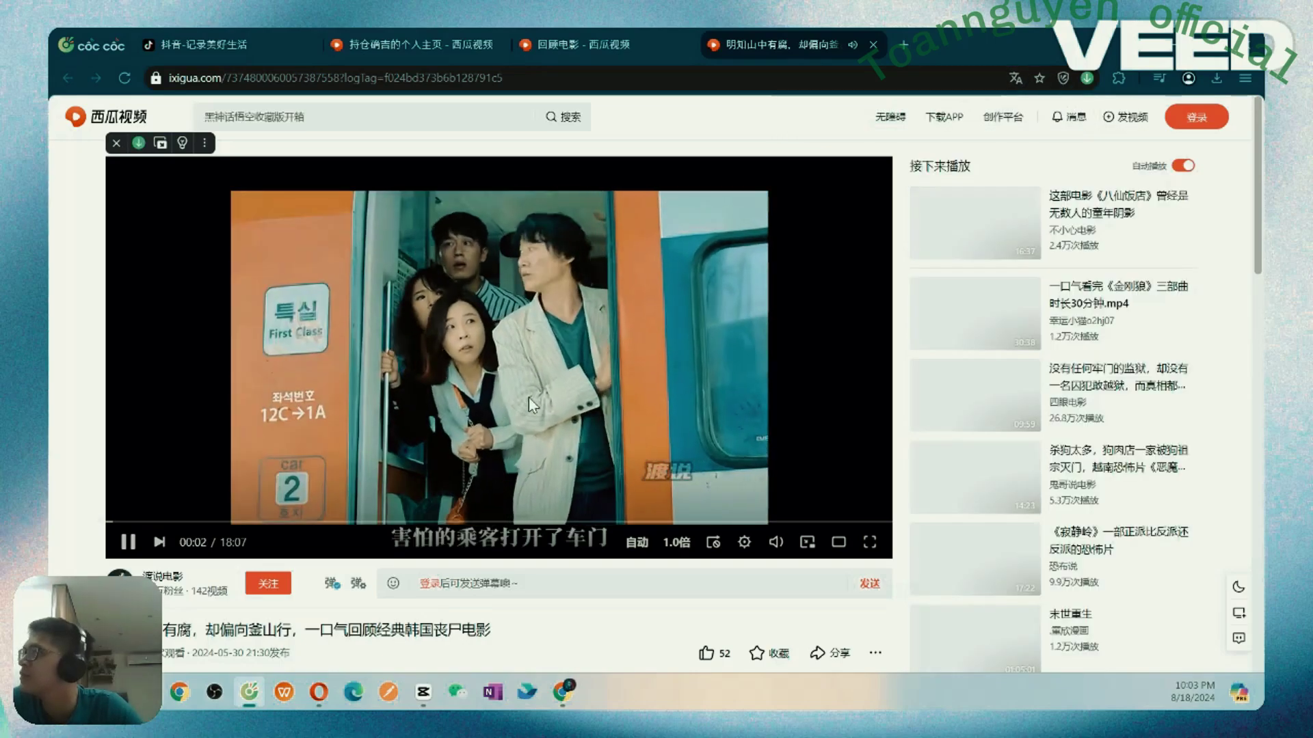
click(528, 397)
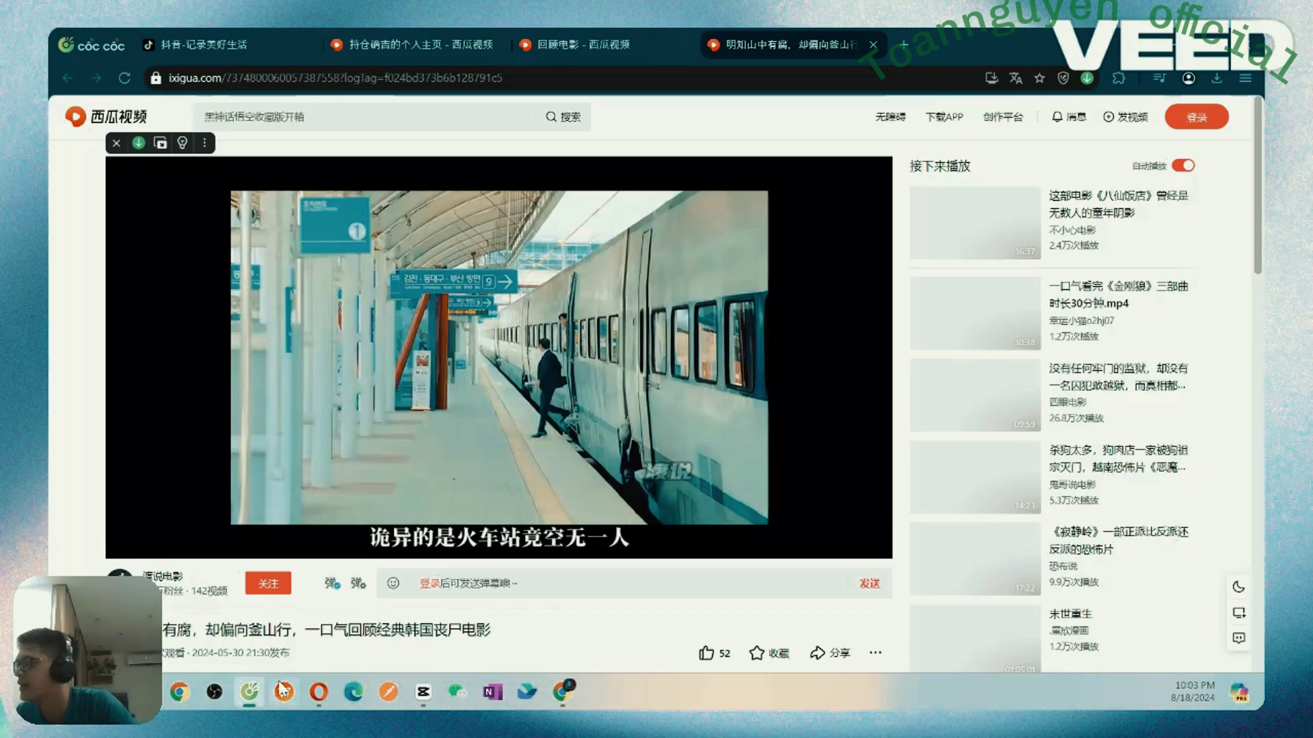
mouse_move(246, 699)
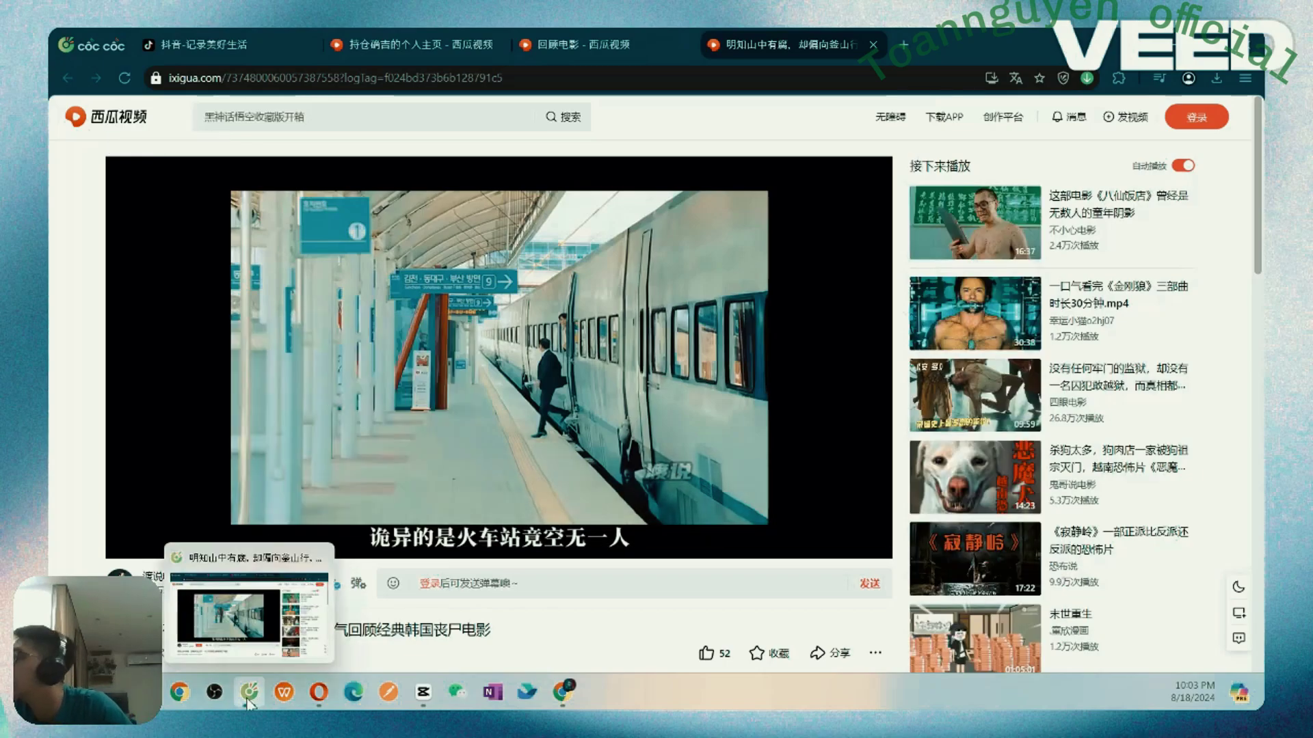
mouse_move(140, 161)
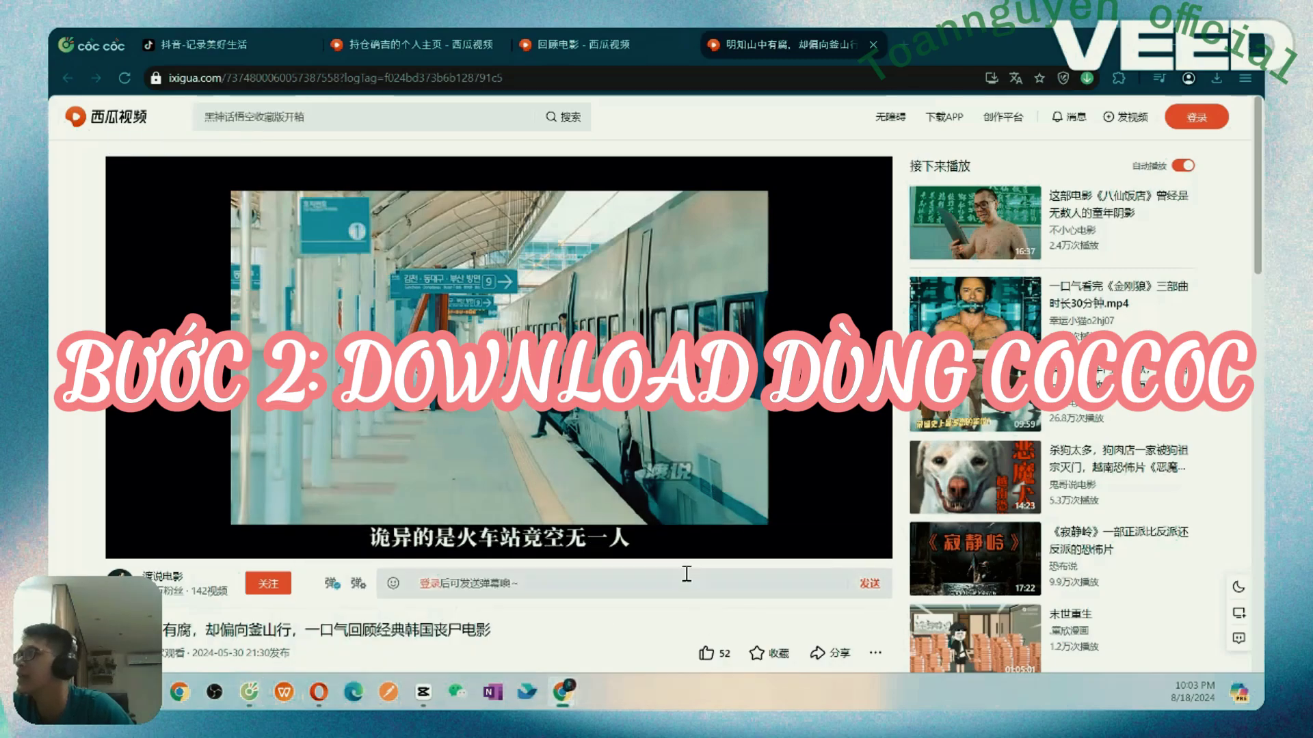
click(544, 595)
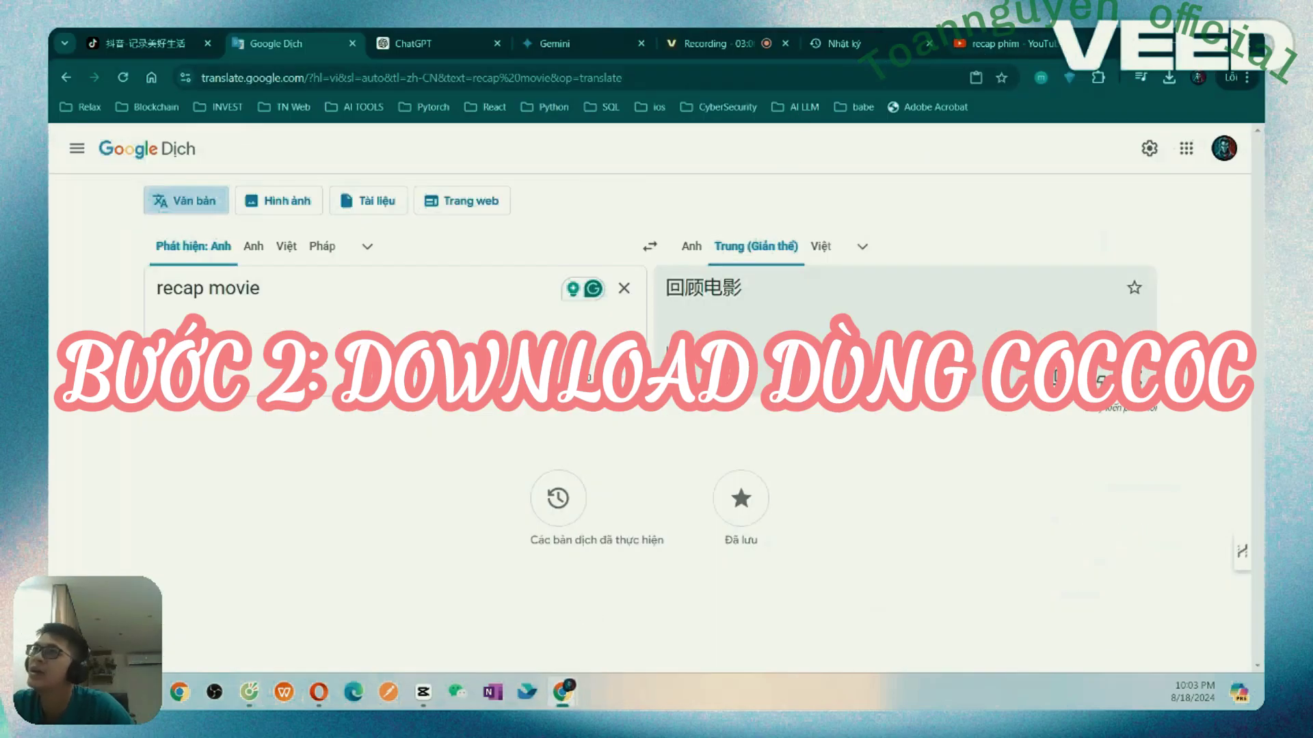
Step: In a new tab, Google 'download video from douyin', then refine it with 'online'
key(ctrl+t)
text(do)
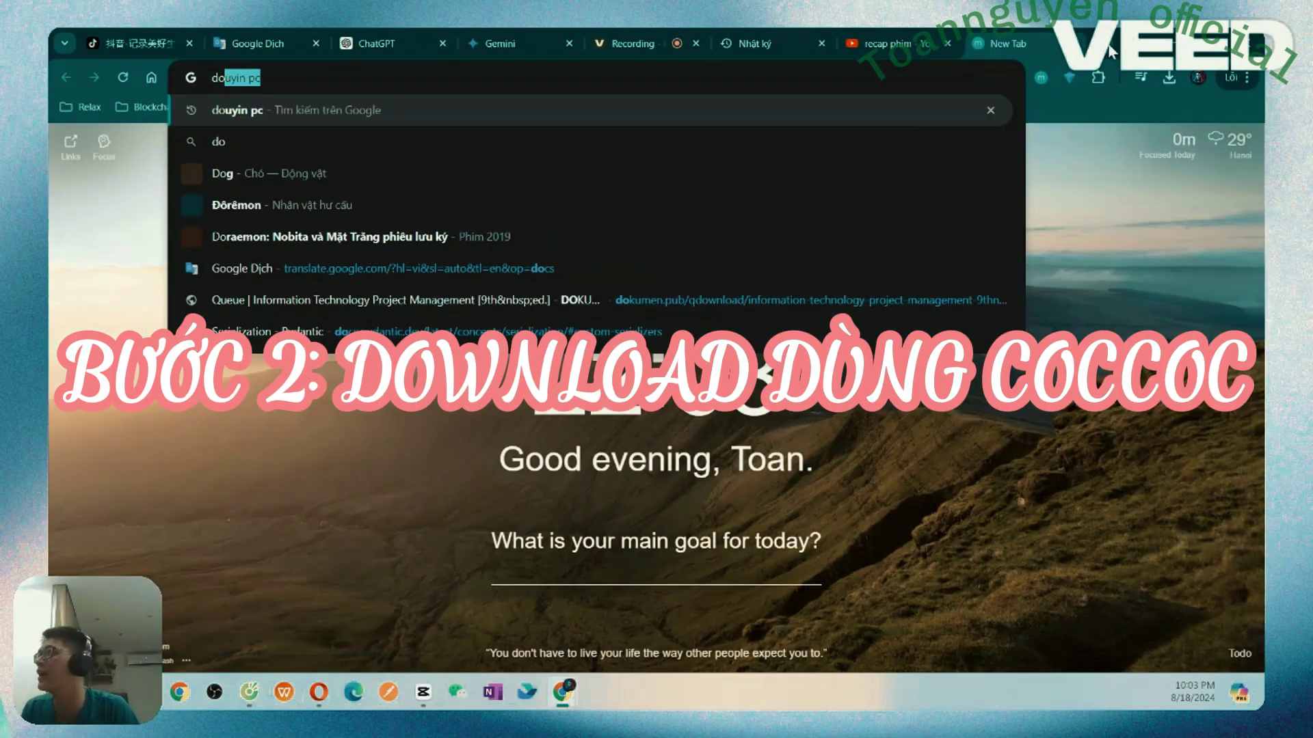
text(w)
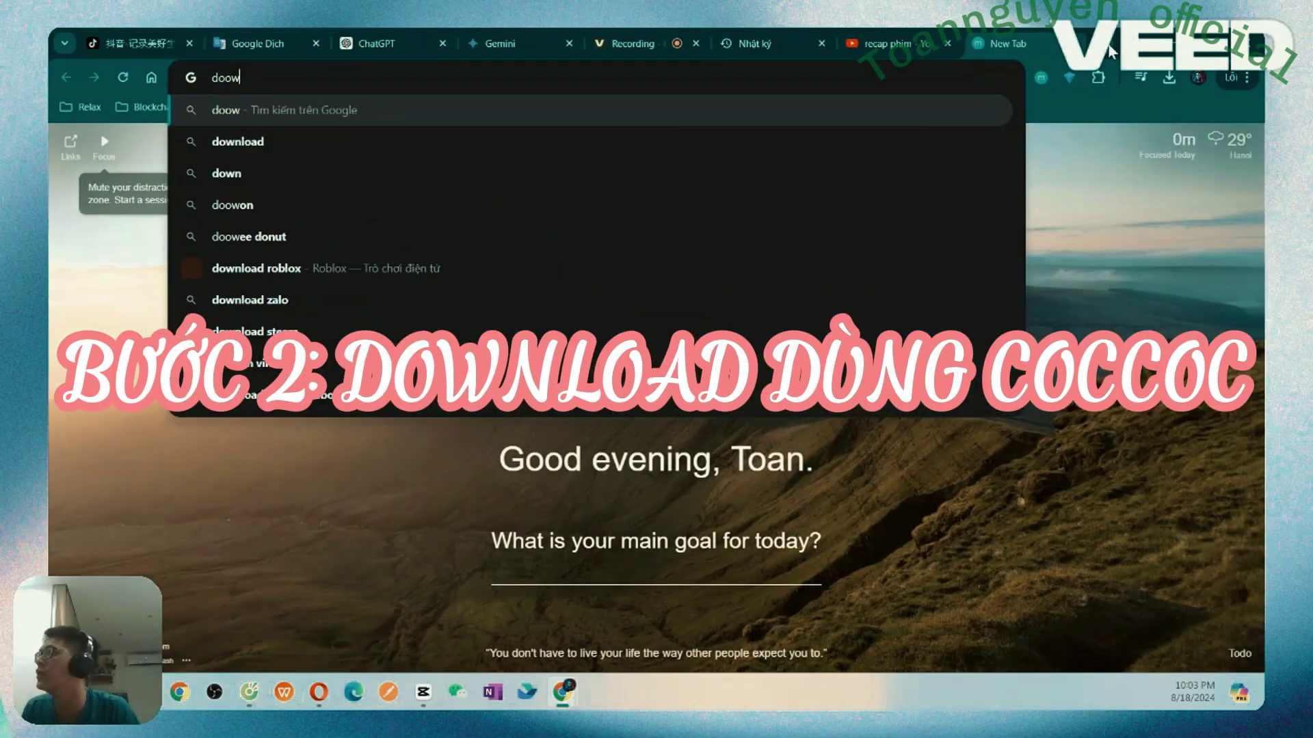
text(nlopad)
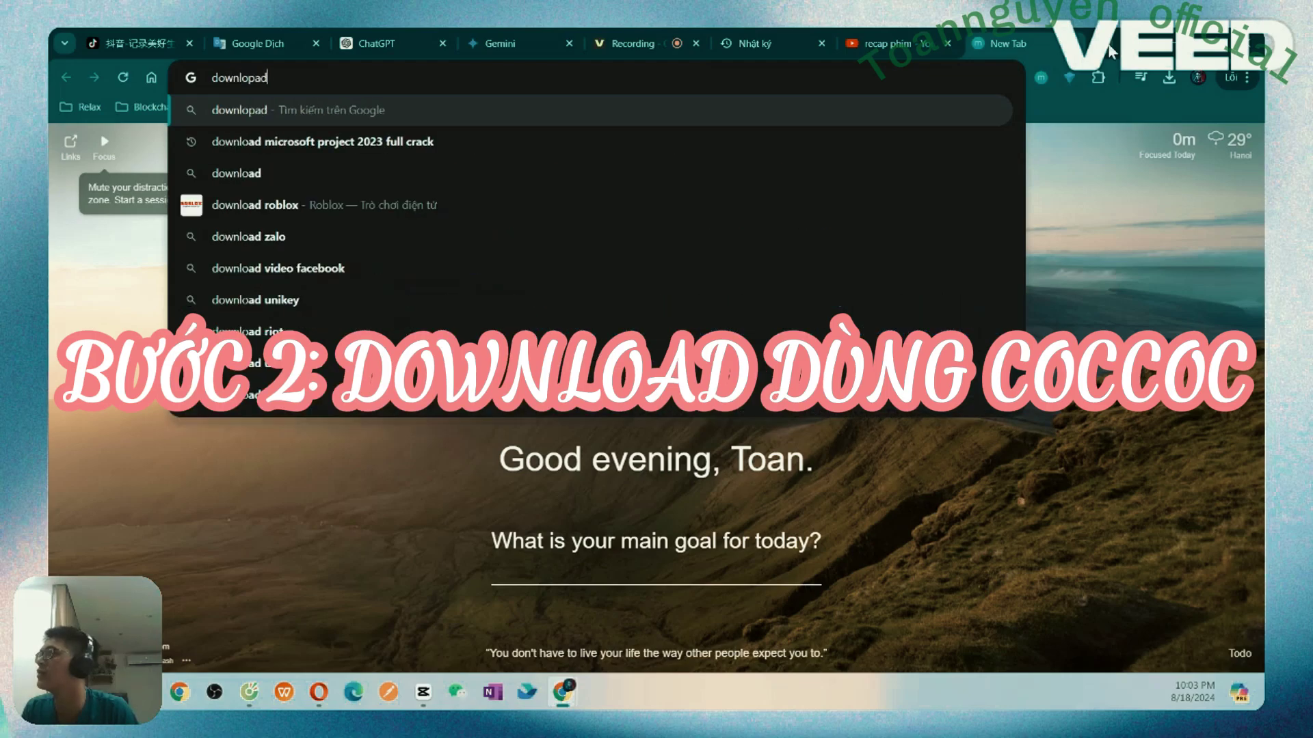
key(BackSpace)
key(BackSpace)
key(BackSpace)
text(ad video)
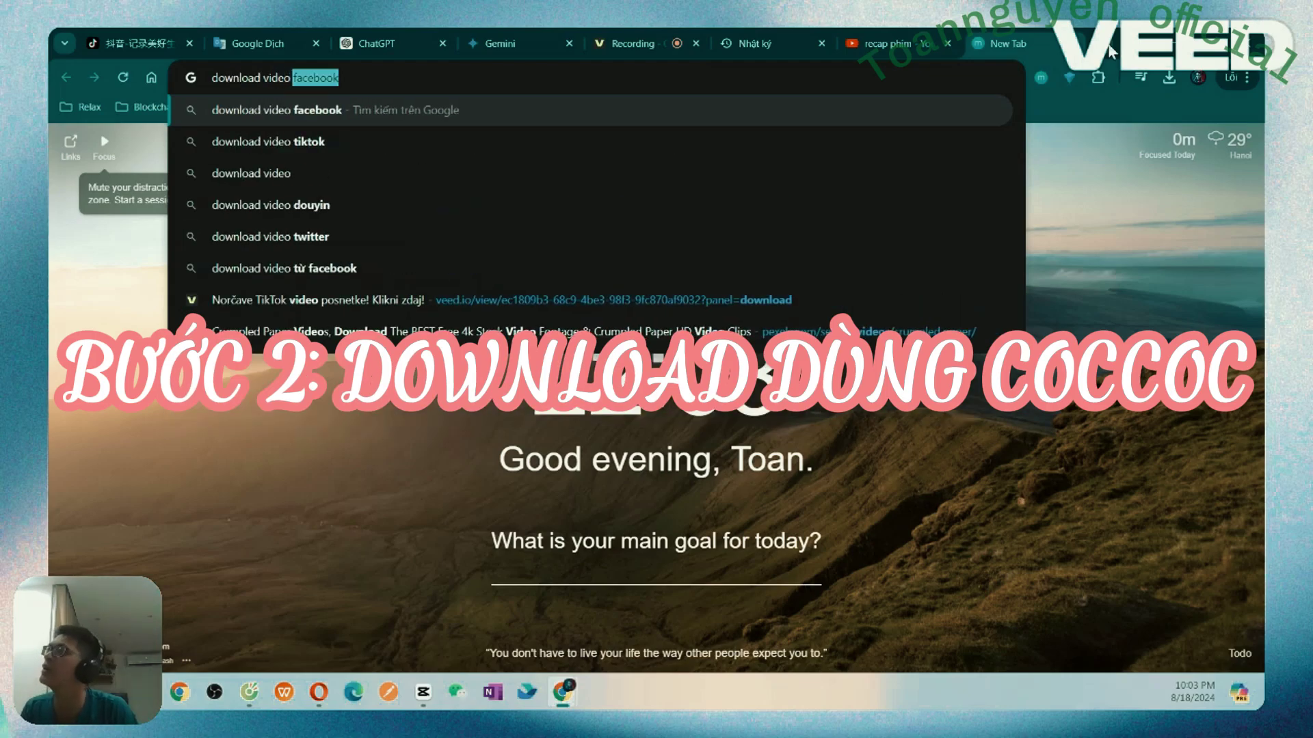
text( from dou)
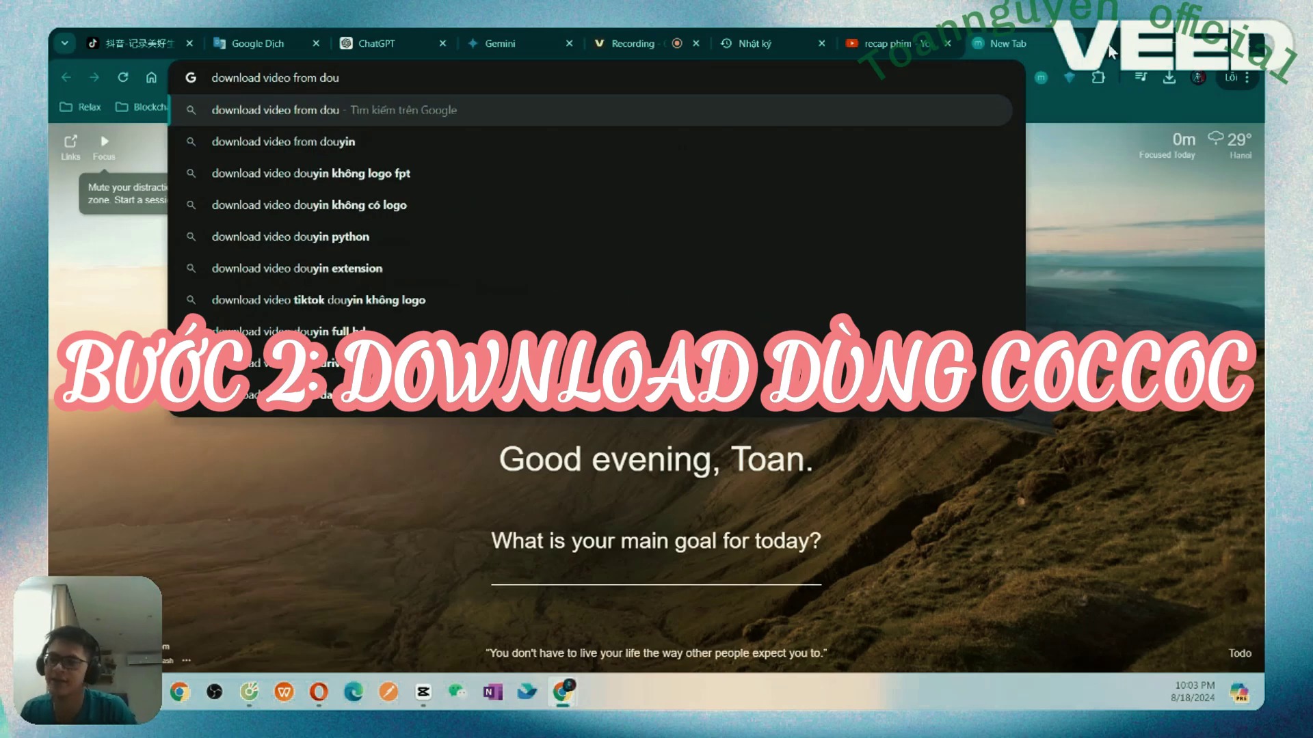
key(Down)
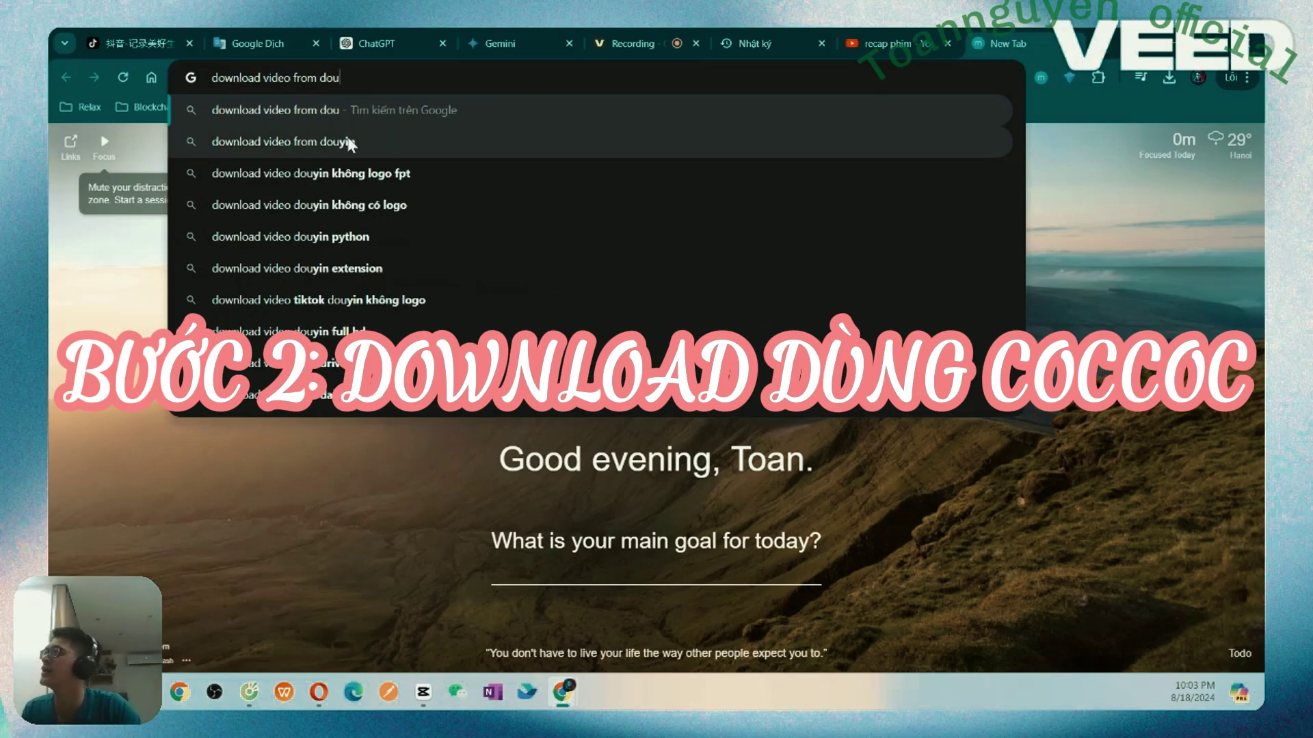
key(Return)
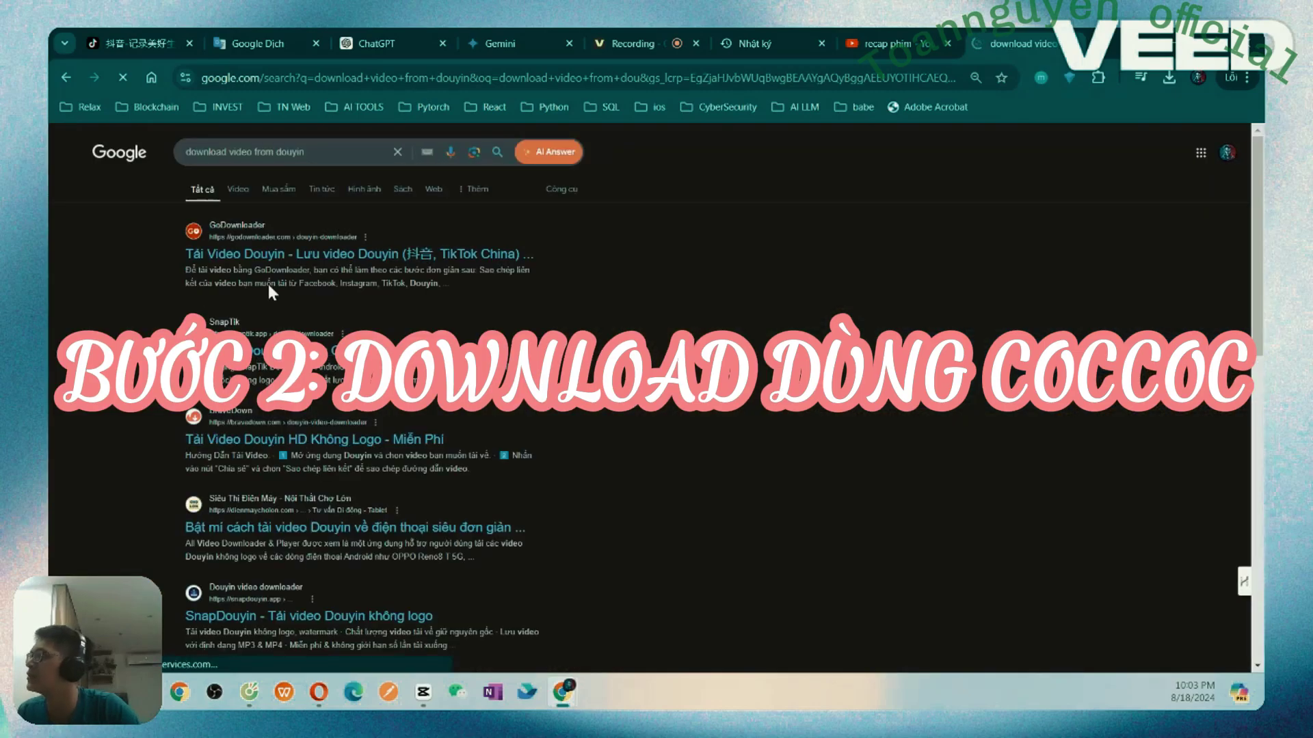
click(321, 152)
text(online)
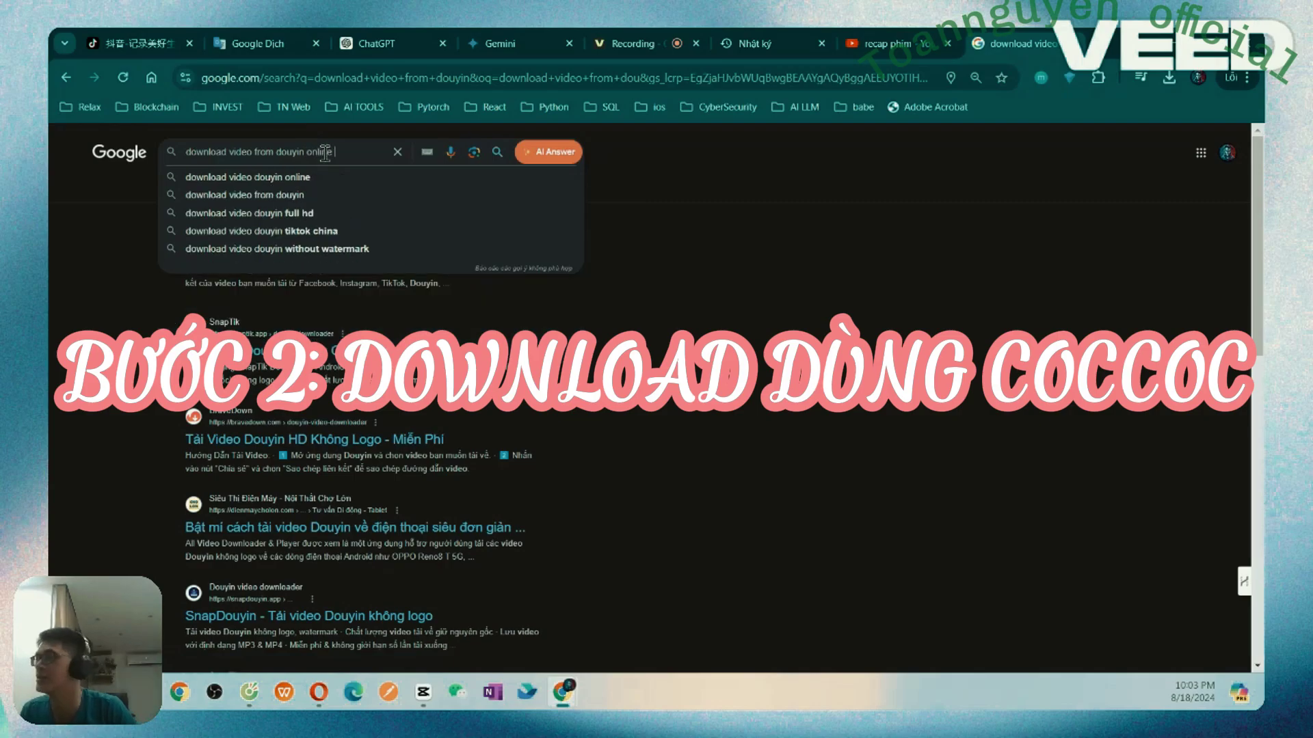
key(Return)
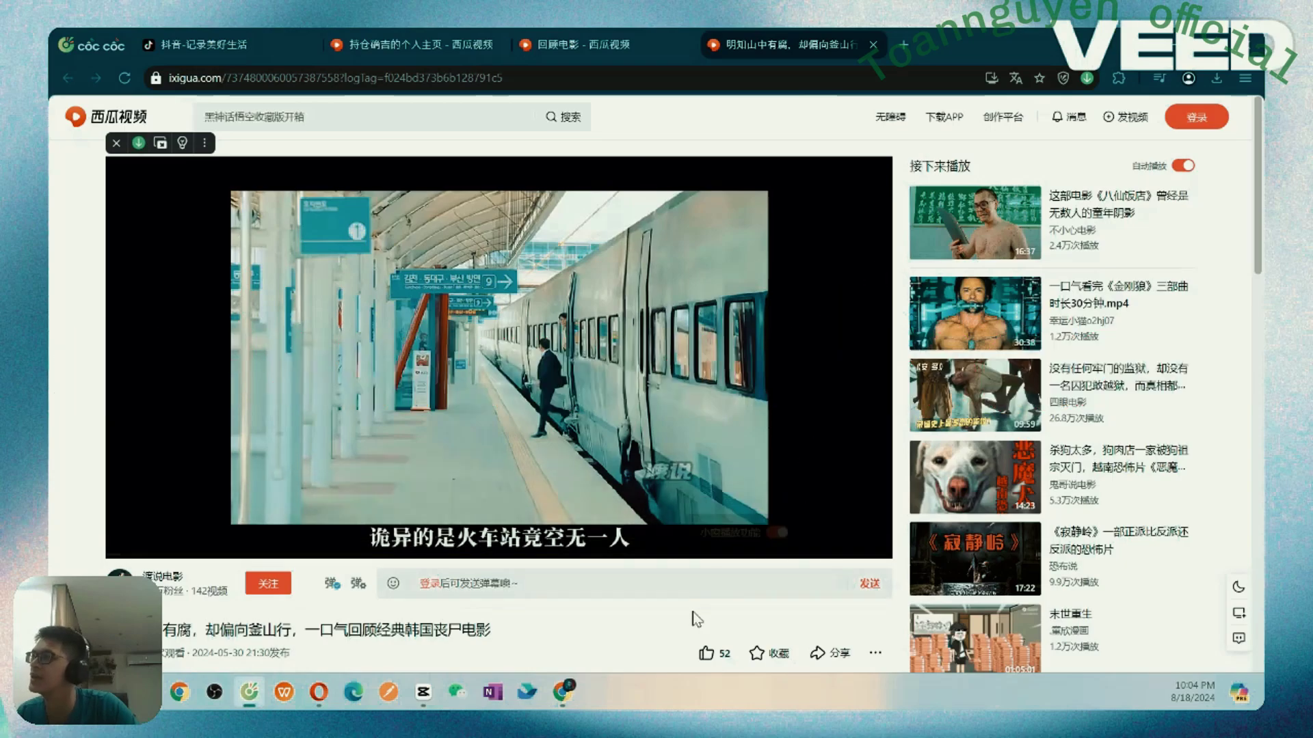
Step: Copy the Xigua recap's share link, then switch to the GoDownloader page in Chrome
scroll(692, 615, down, 1)
mouse_move(821, 587)
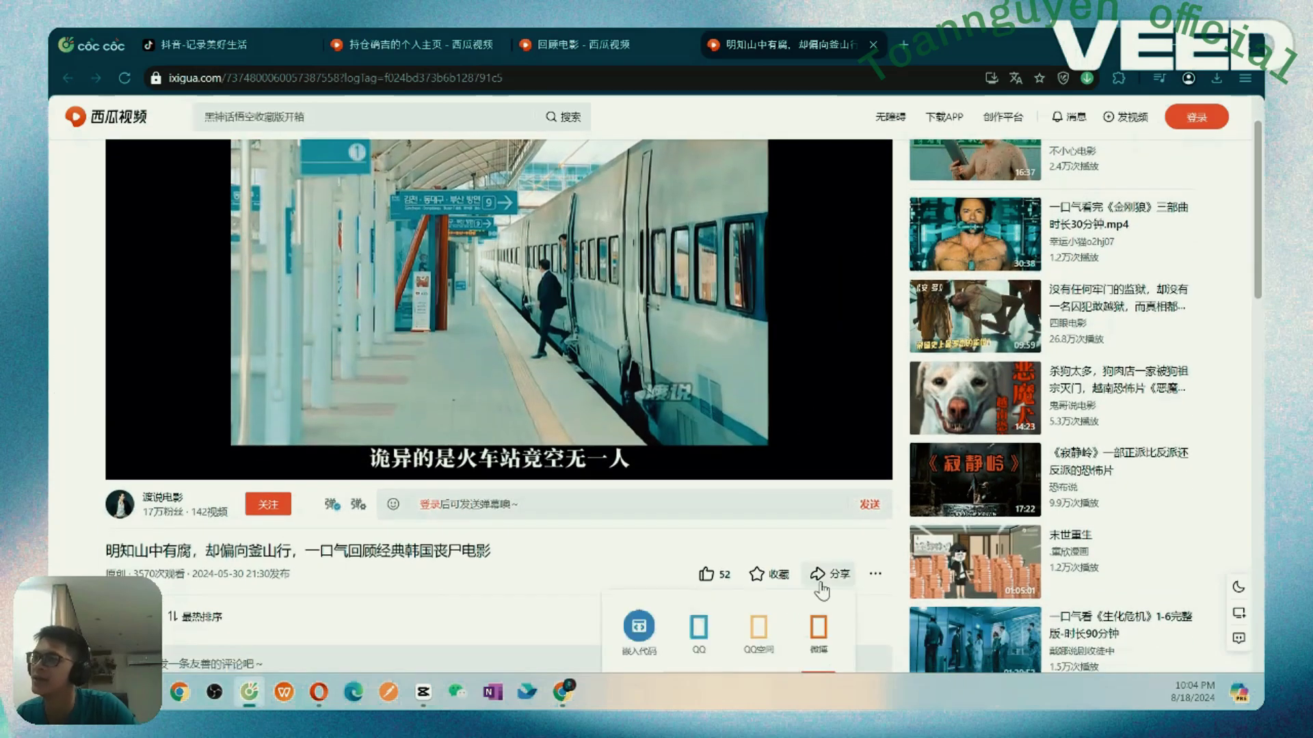
click(820, 580)
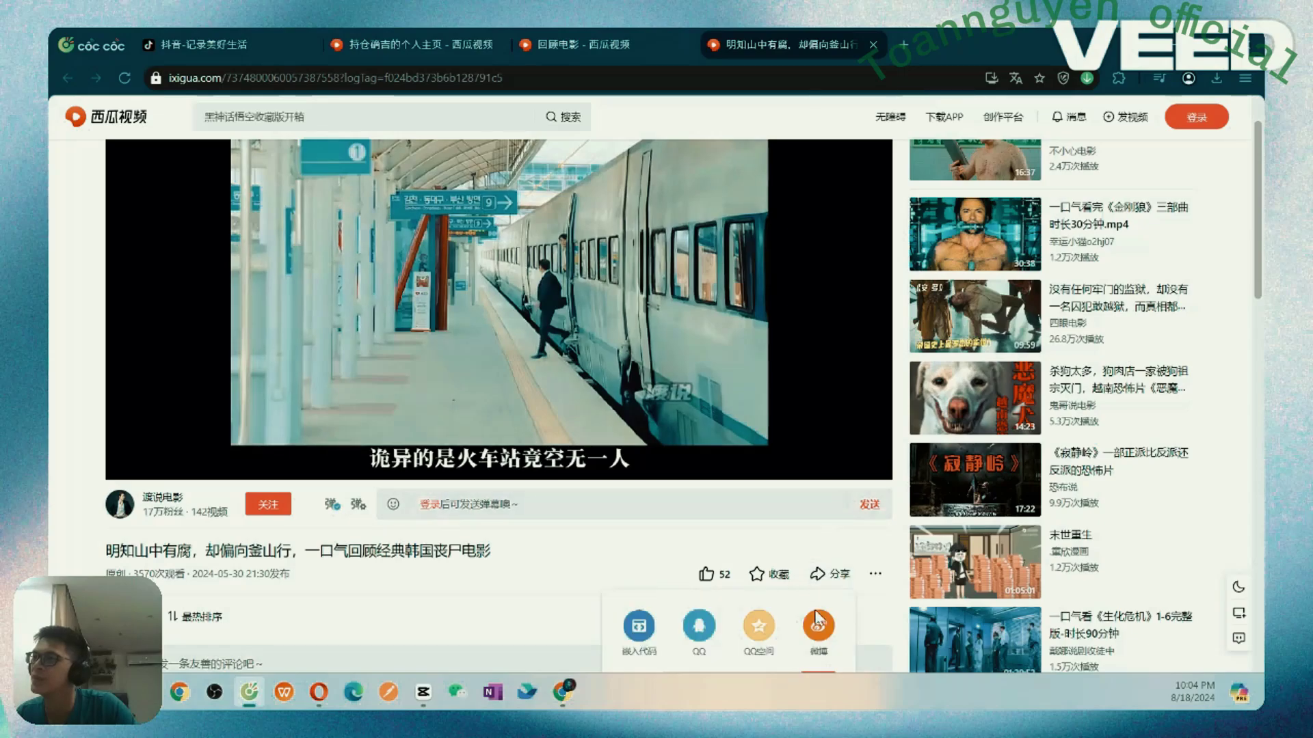
scroll(813, 520, down, 3)
mouse_move(823, 441)
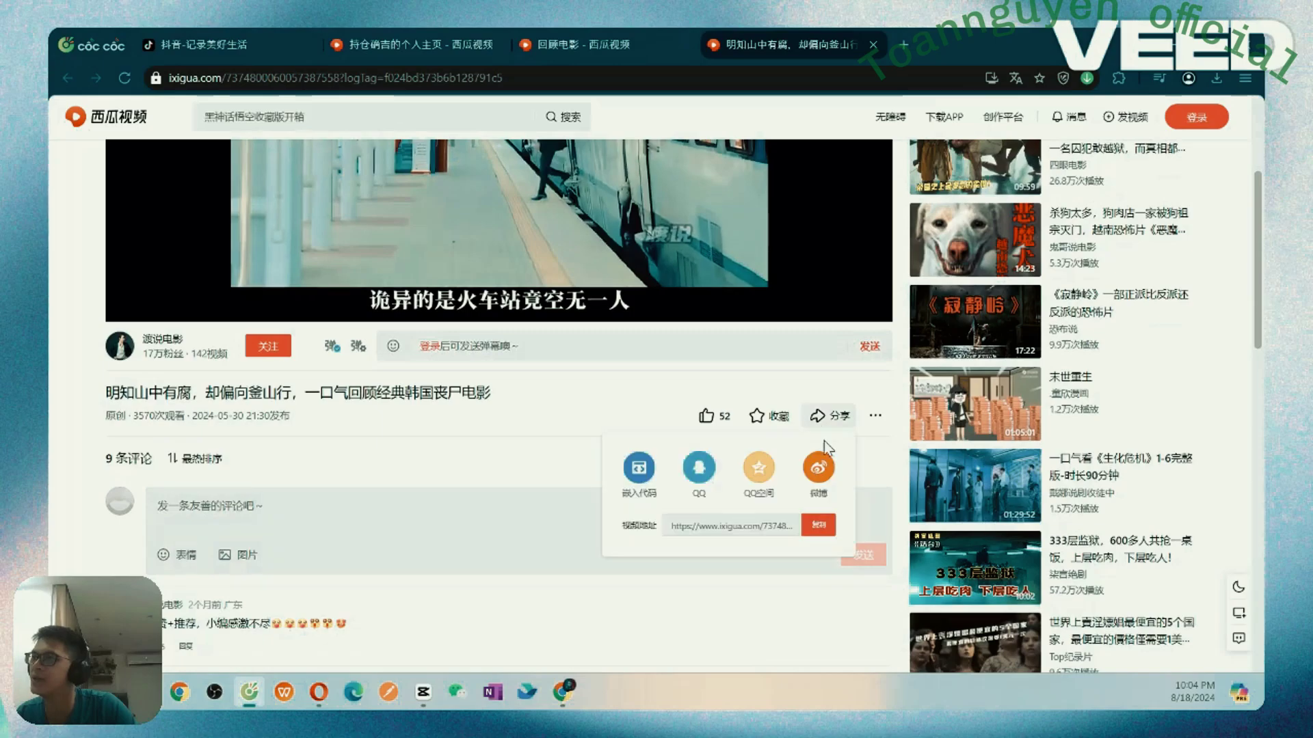
click(818, 525)
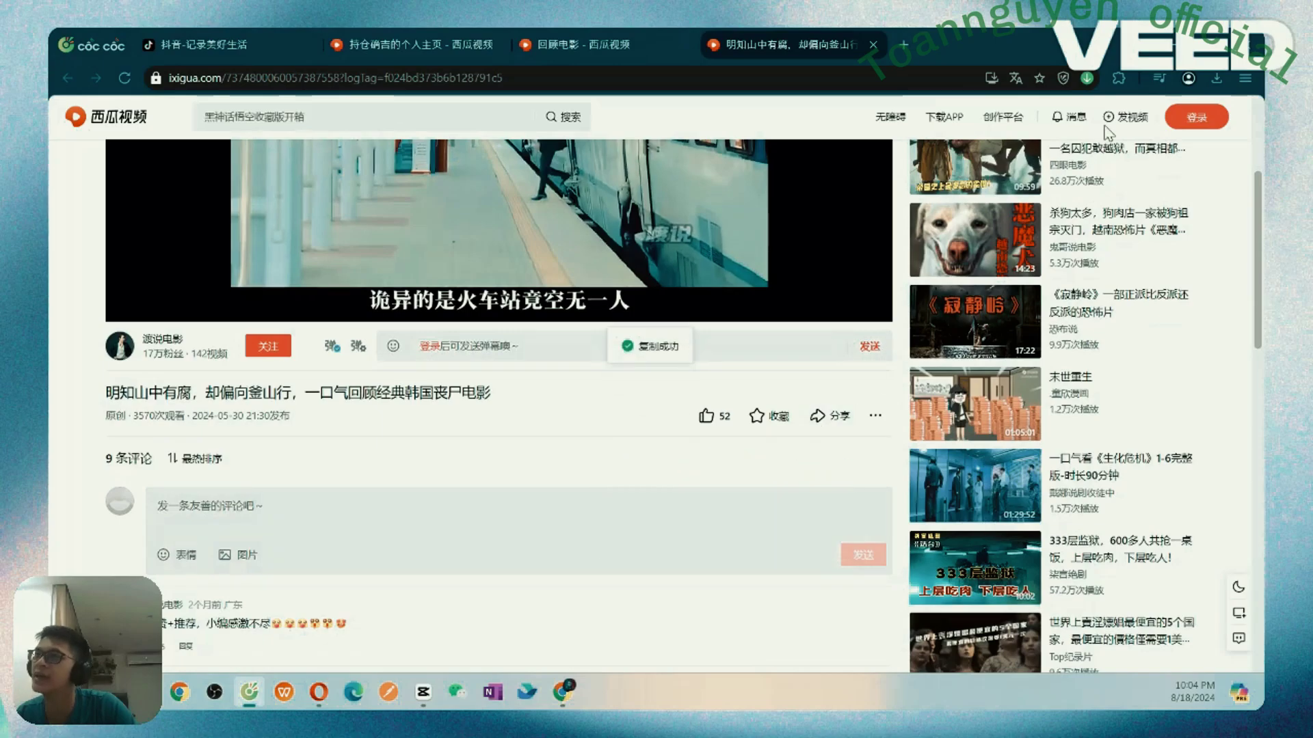
key(alt+Tab)
Step: Paste the ixigua link into GoDownloader, which rejects it, then return to the 回顾二战老电影 Xigua page
click(476, 308)
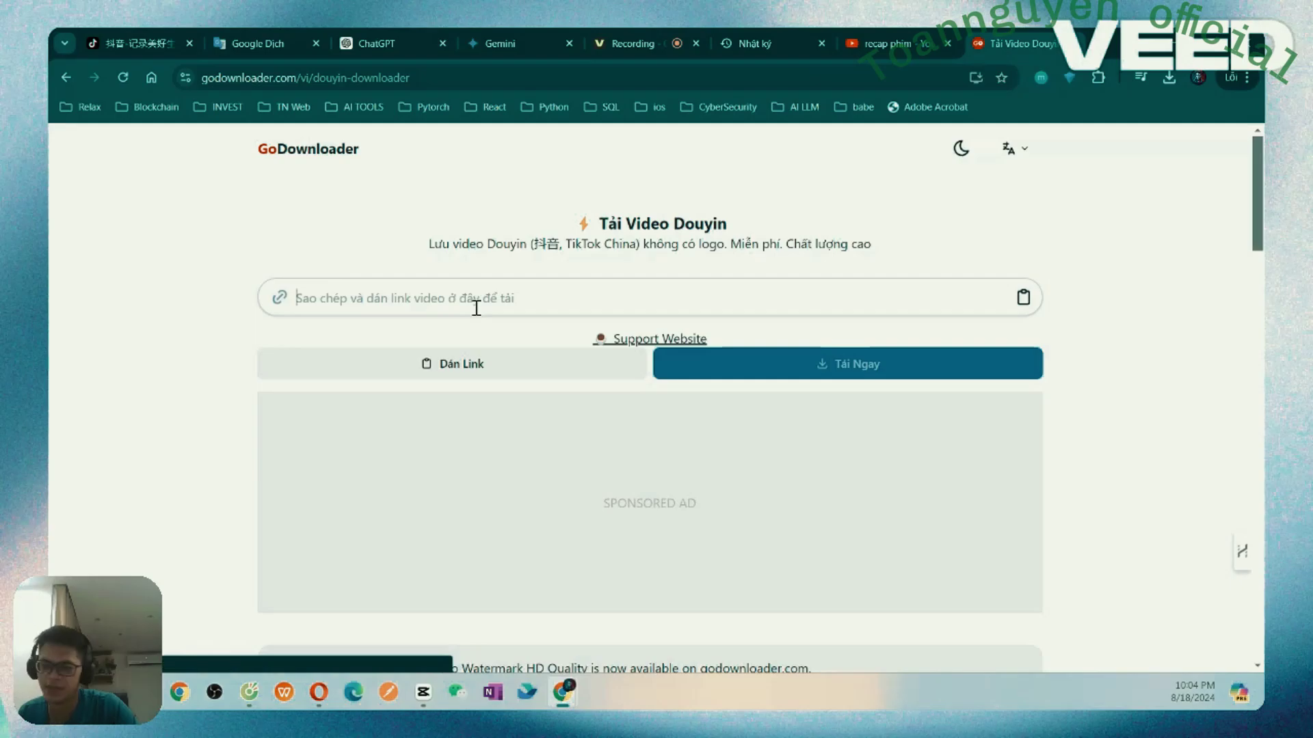
key(ctrl+v)
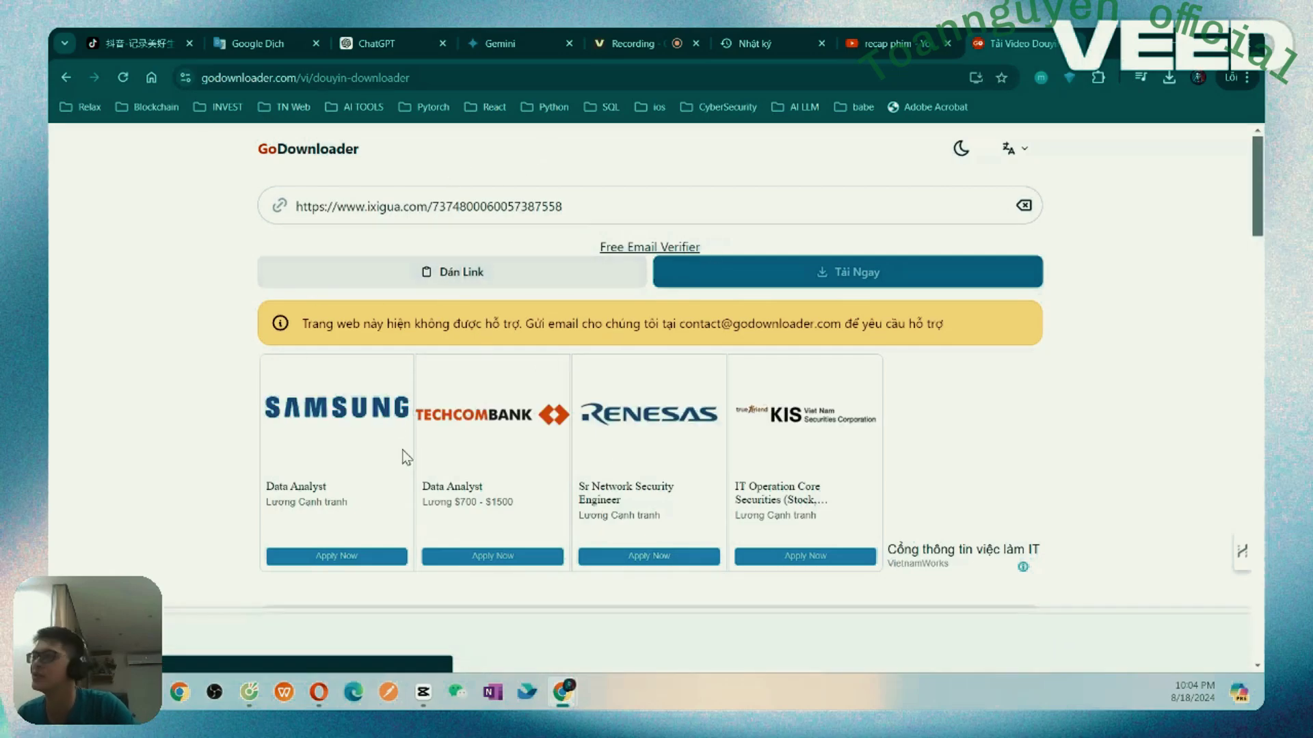
click(249, 692)
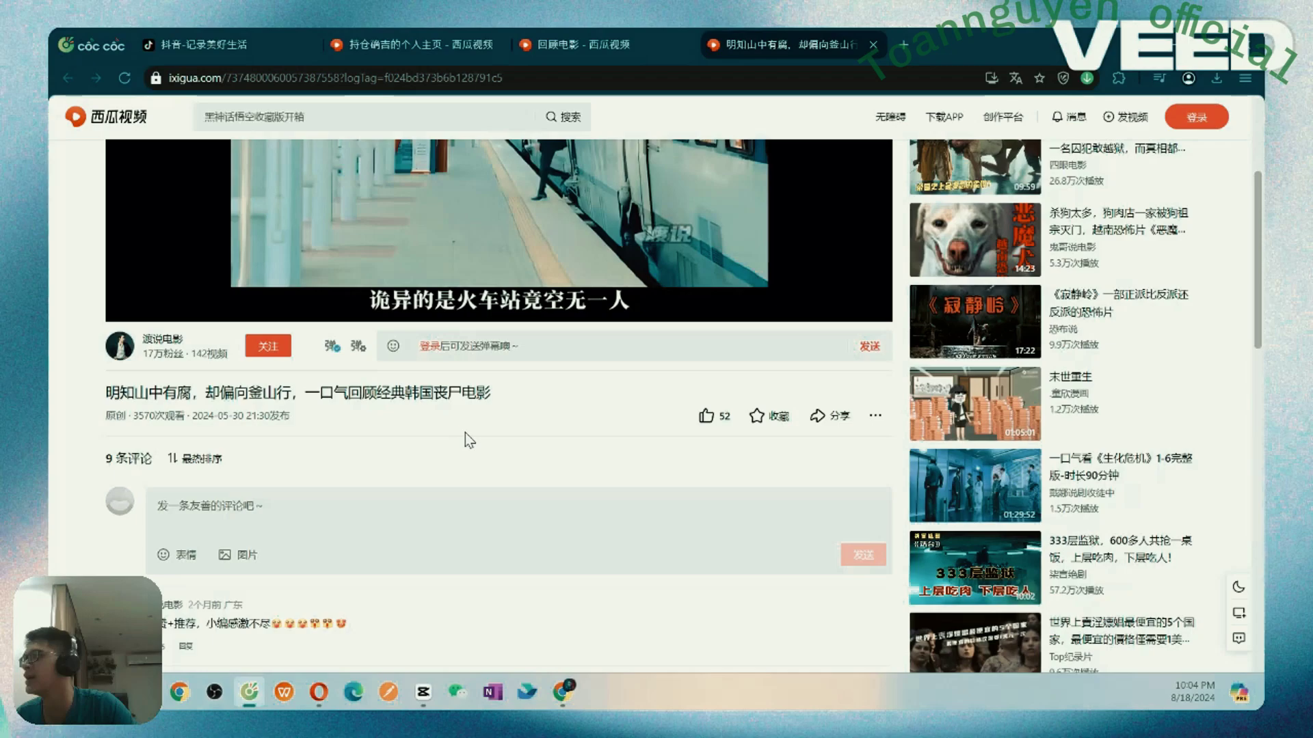
scroll(461, 429, up, 5)
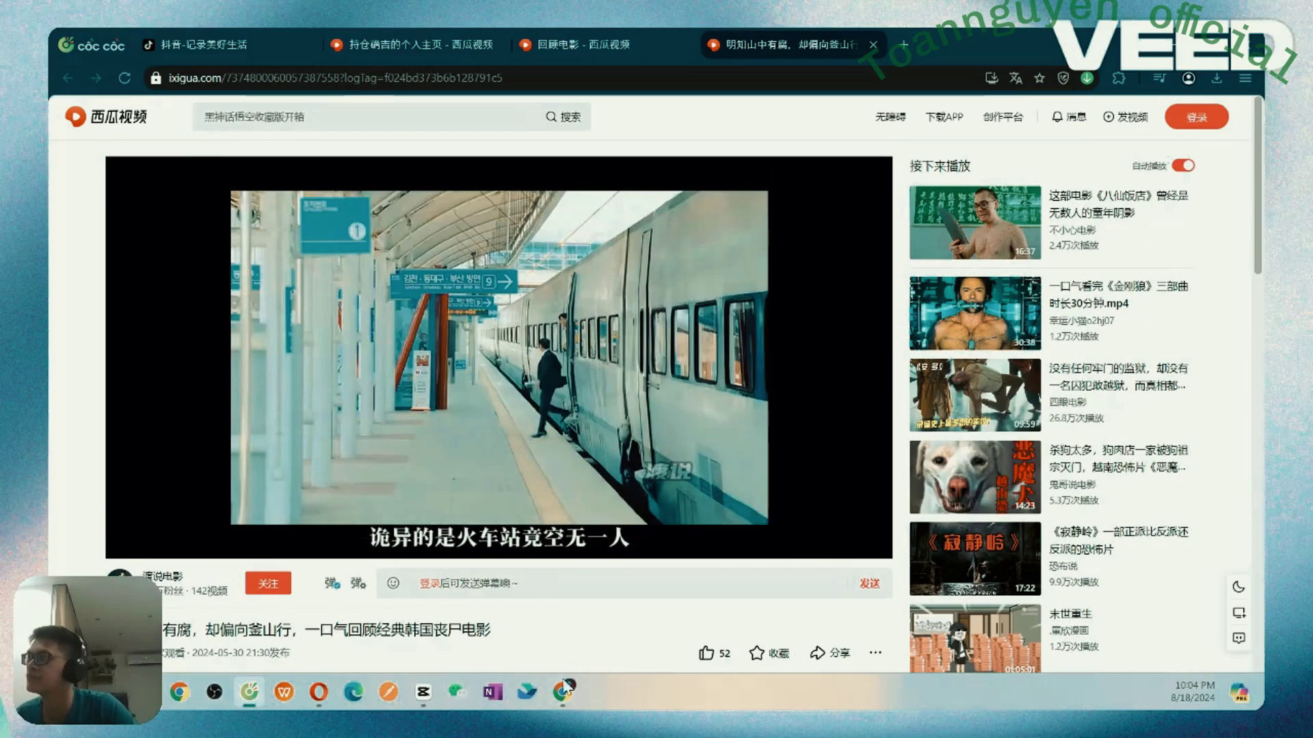
mouse_move(562, 692)
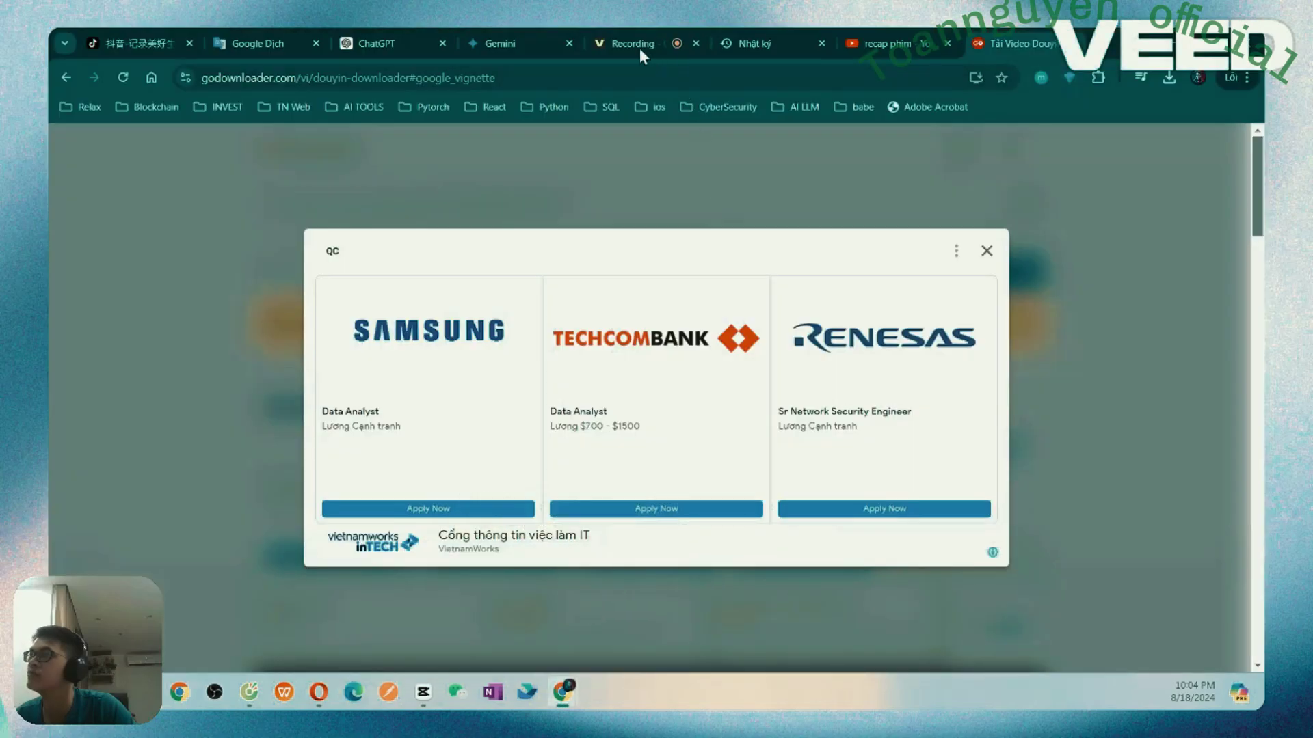
click(629, 43)
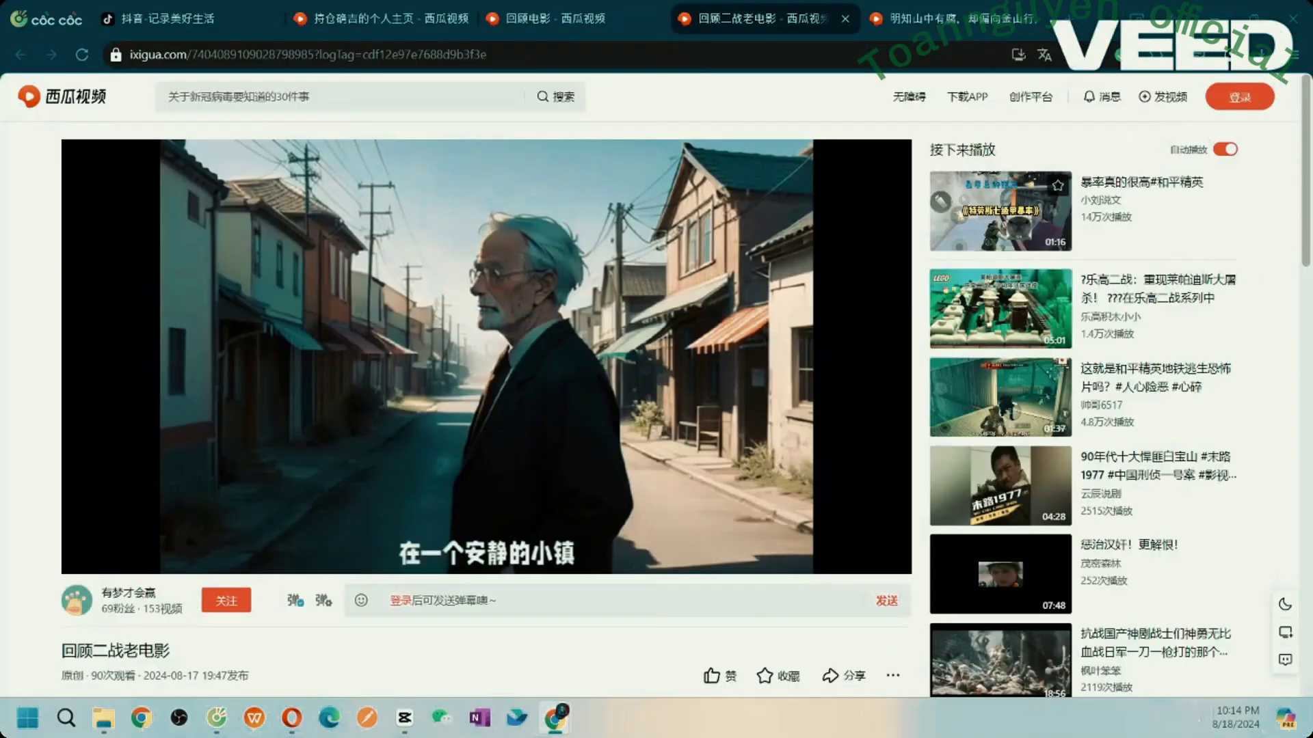
Step: Switch from Cốc Cốc to CapCut's empty project '0818 (2)'
click(404, 718)
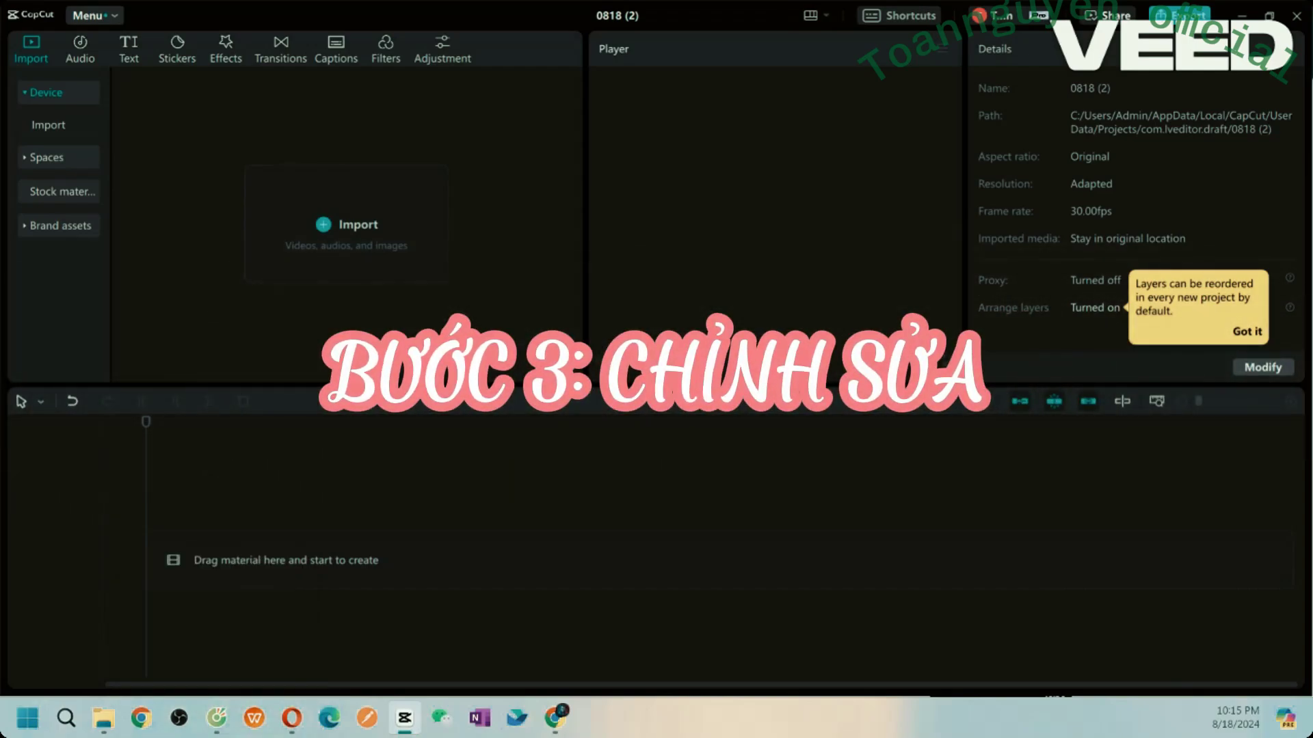
Step: Import the 回顾二战老电影 - 西瓜视频.mp4 file and add it to the timeline
drag(1309, 260, 375, 227)
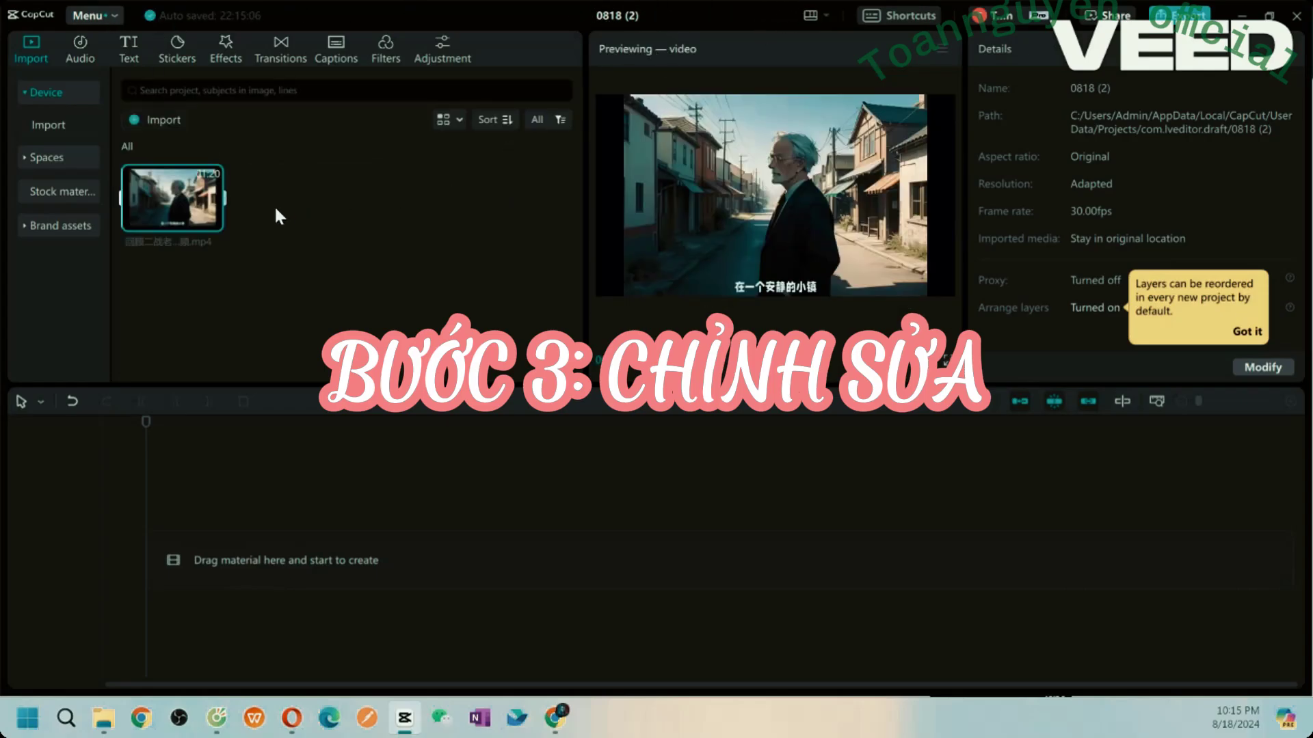
mouse_move(182, 206)
click(212, 220)
Step: Preview the 00:01:19:10 clip by scrubbing, playing, and jumping between its start and end
click(474, 540)
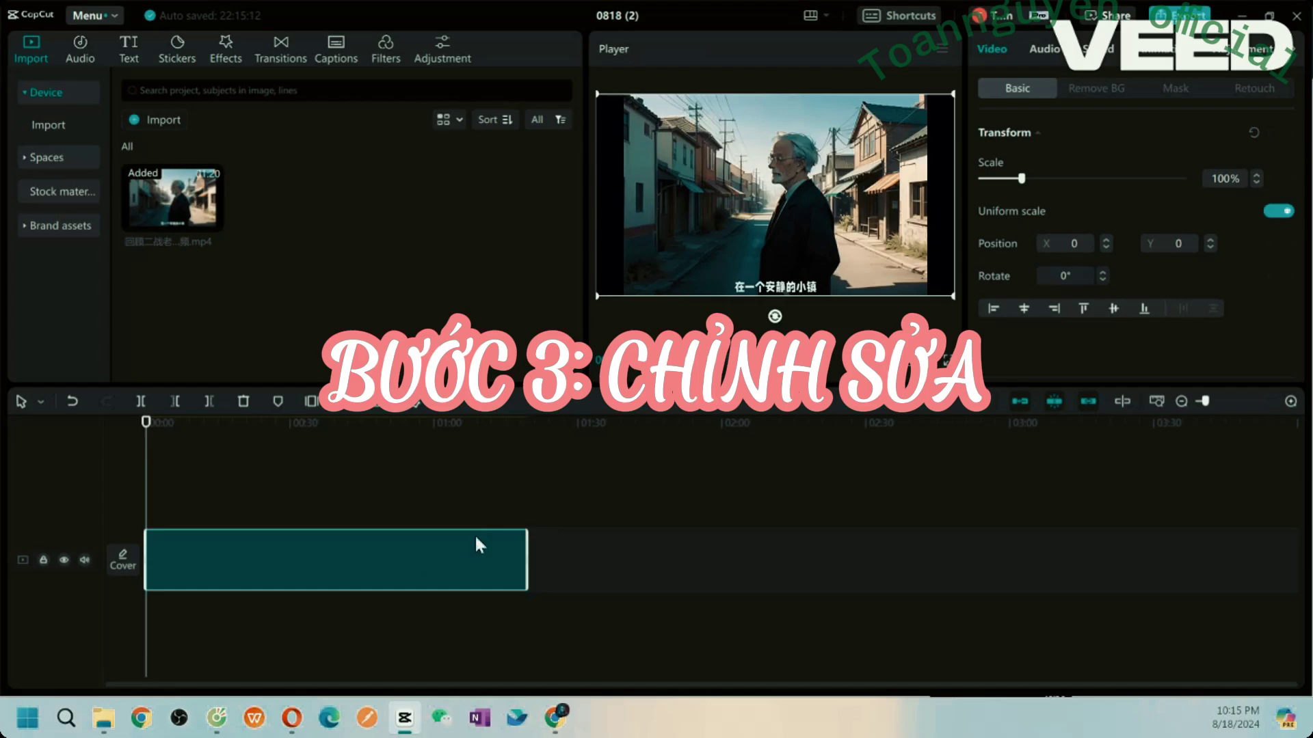
click(542, 566)
click(239, 568)
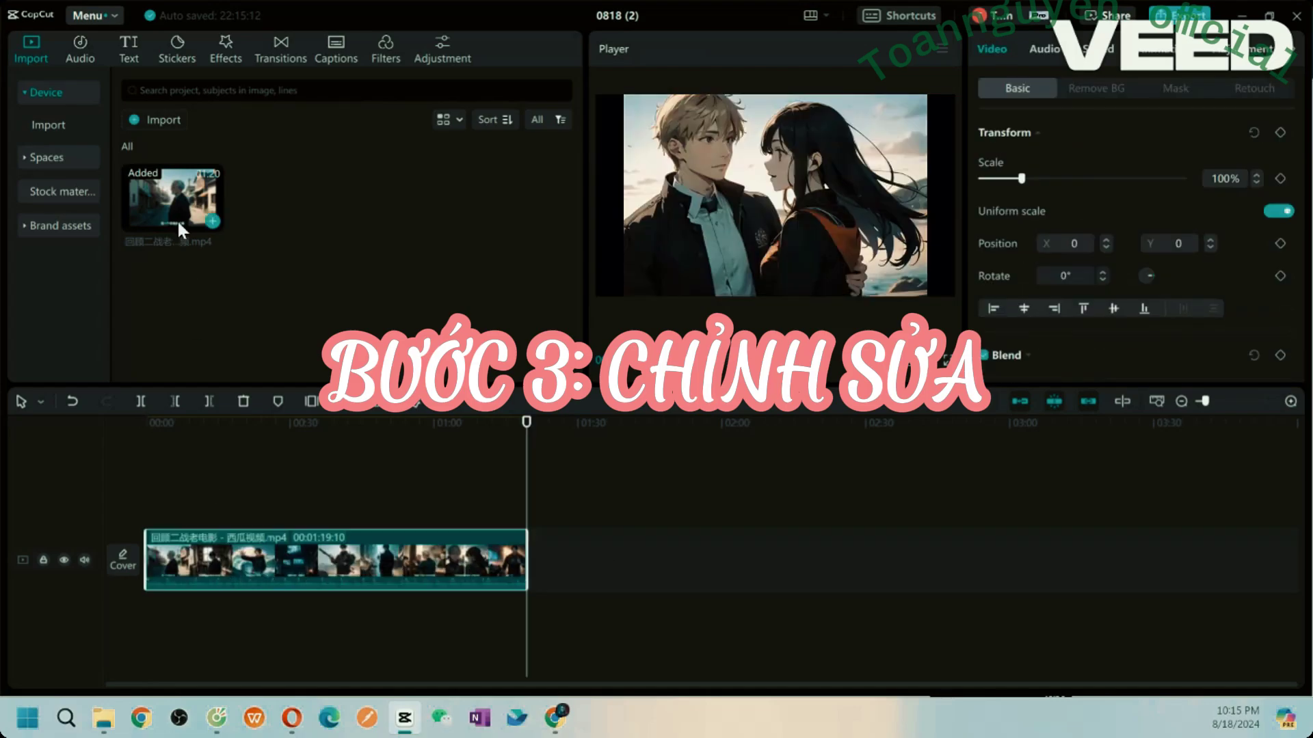
drag(180, 228, 258, 225)
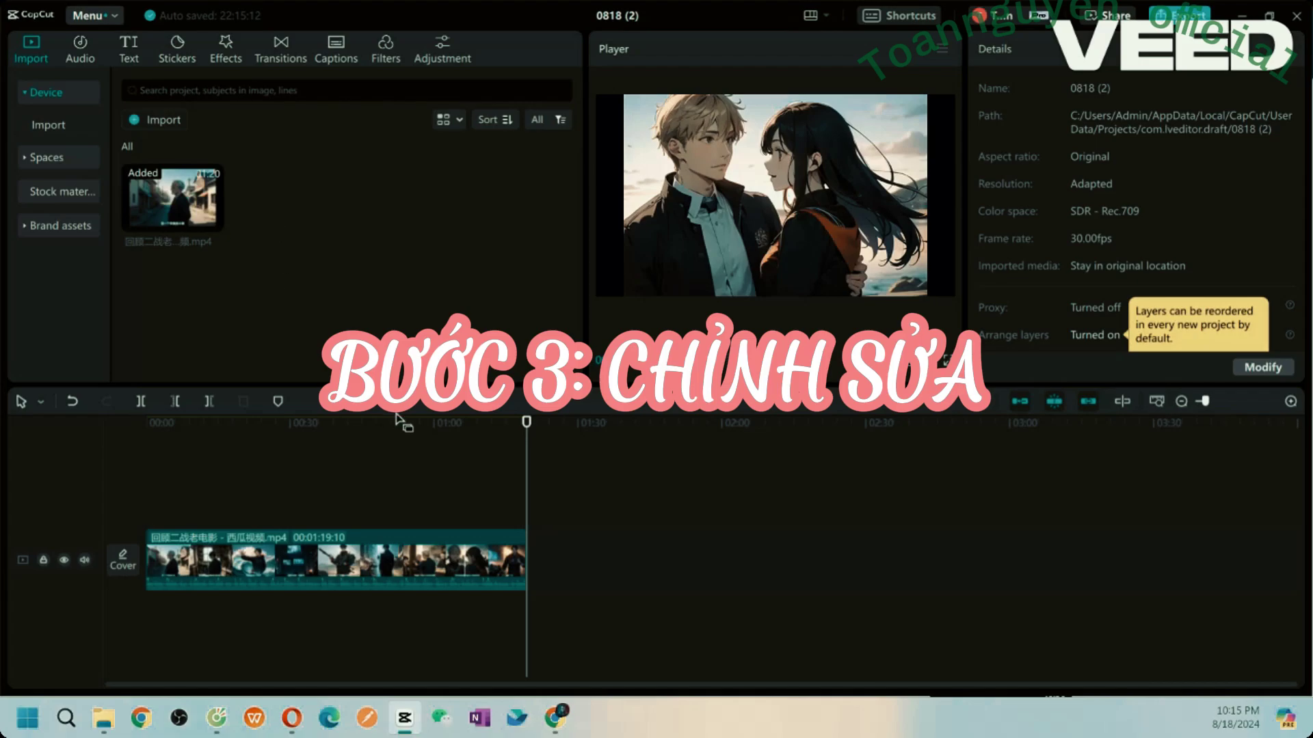
drag(510, 423, 113, 431)
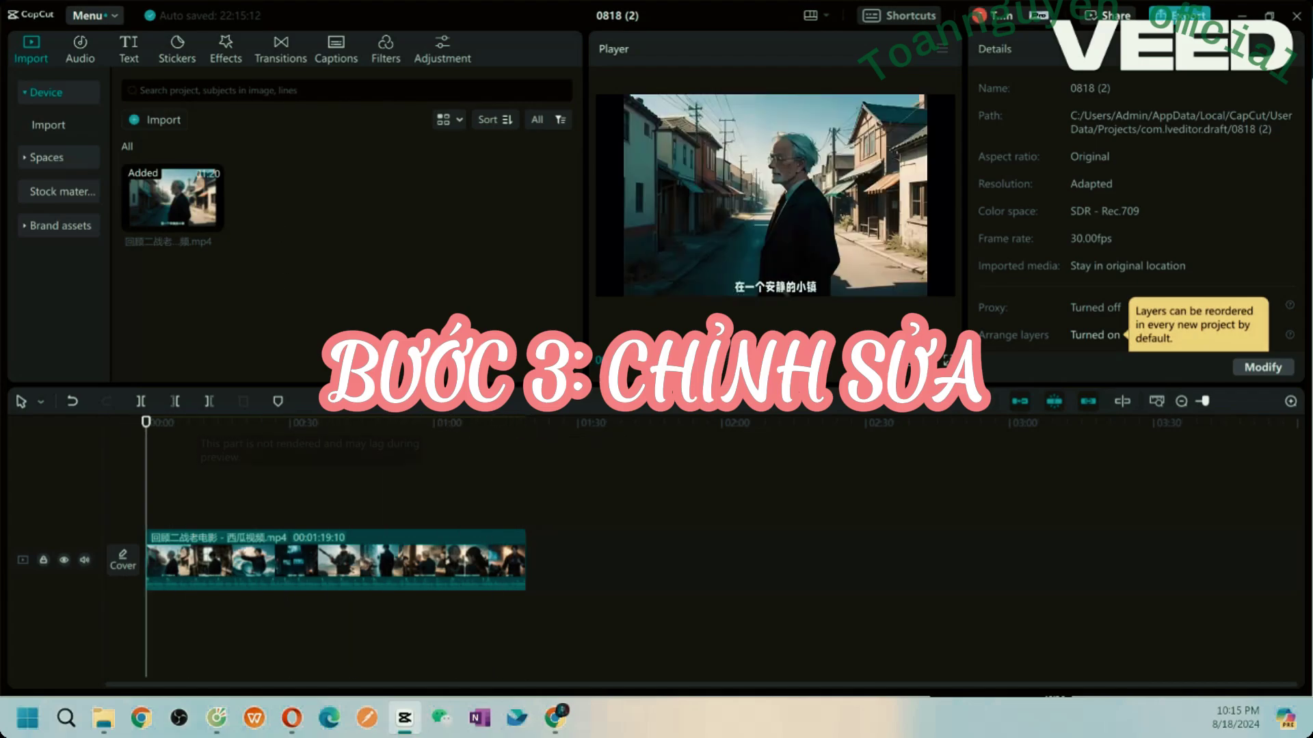
key(space)
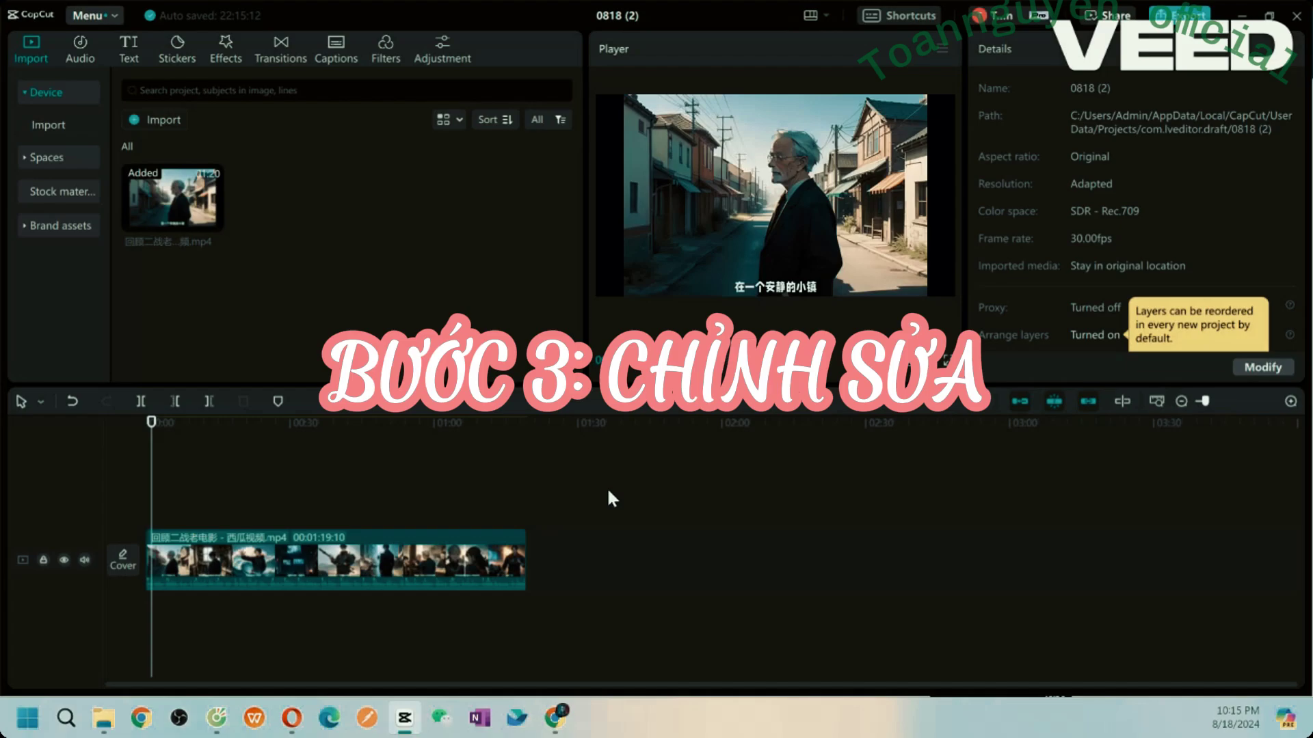
key(End)
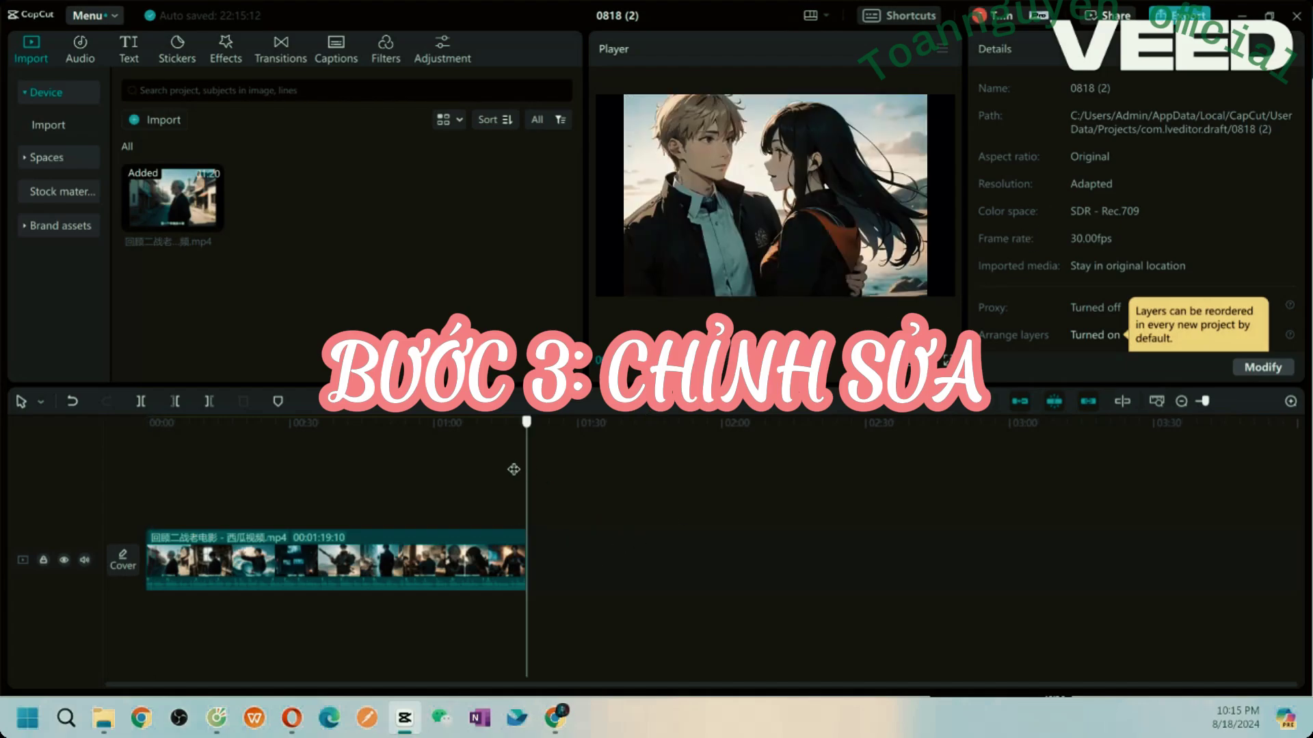
key(Home)
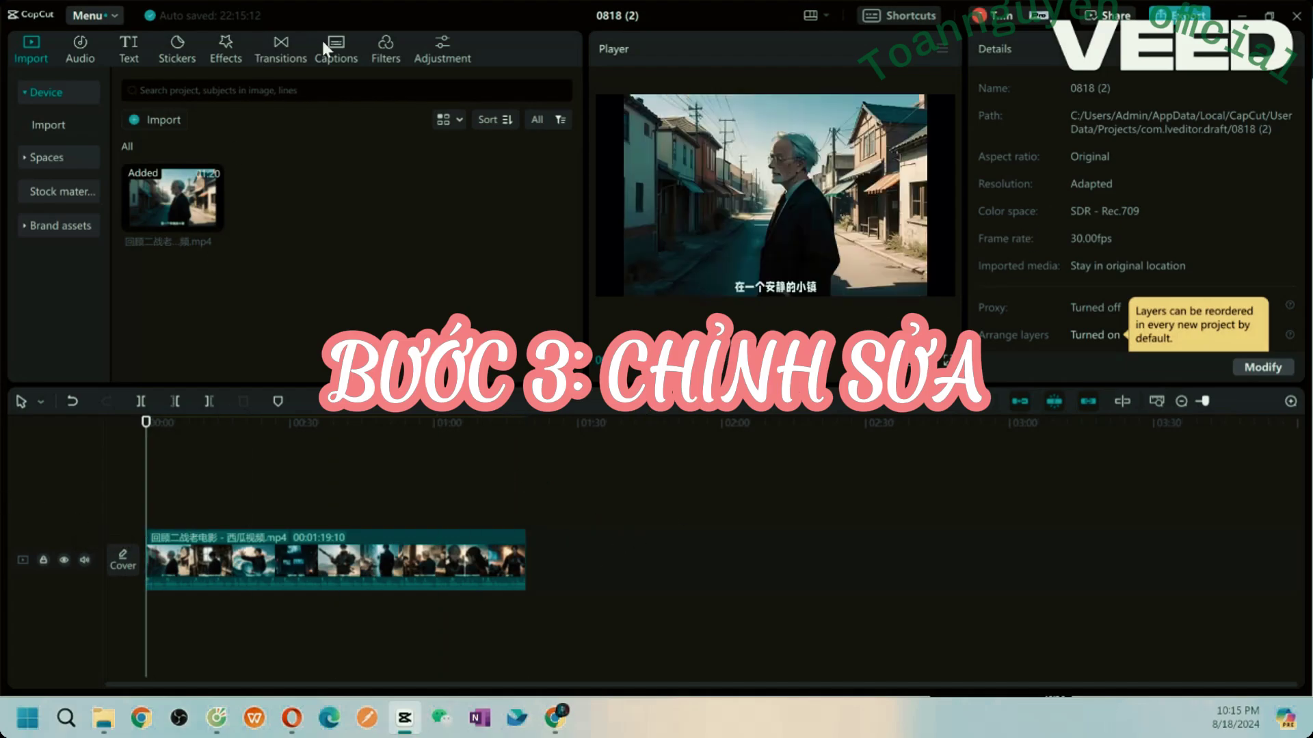
Step: Generate auto captions from Chinese speech with Vietnamese as the bilingual caption language
click(323, 44)
click(215, 545)
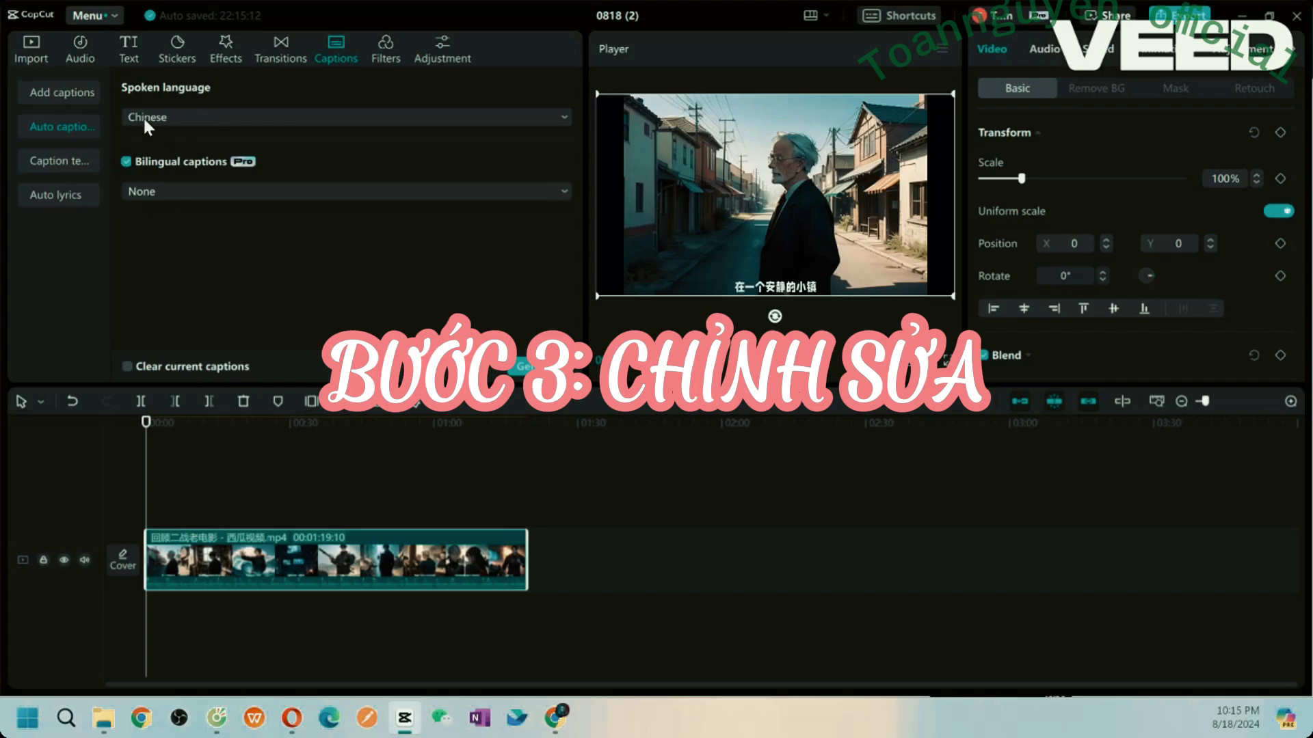
click(172, 195)
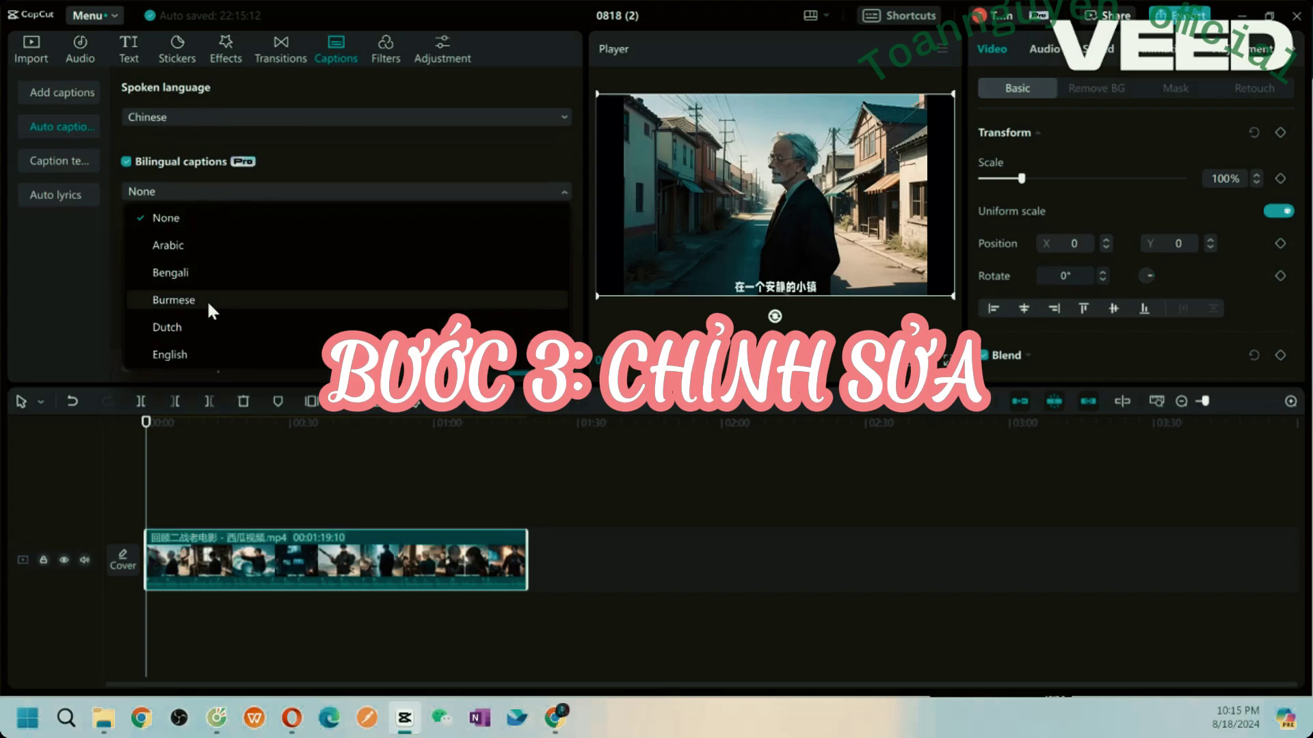
scroll(206, 300, down, 3)
scroll(207, 309, down, 3)
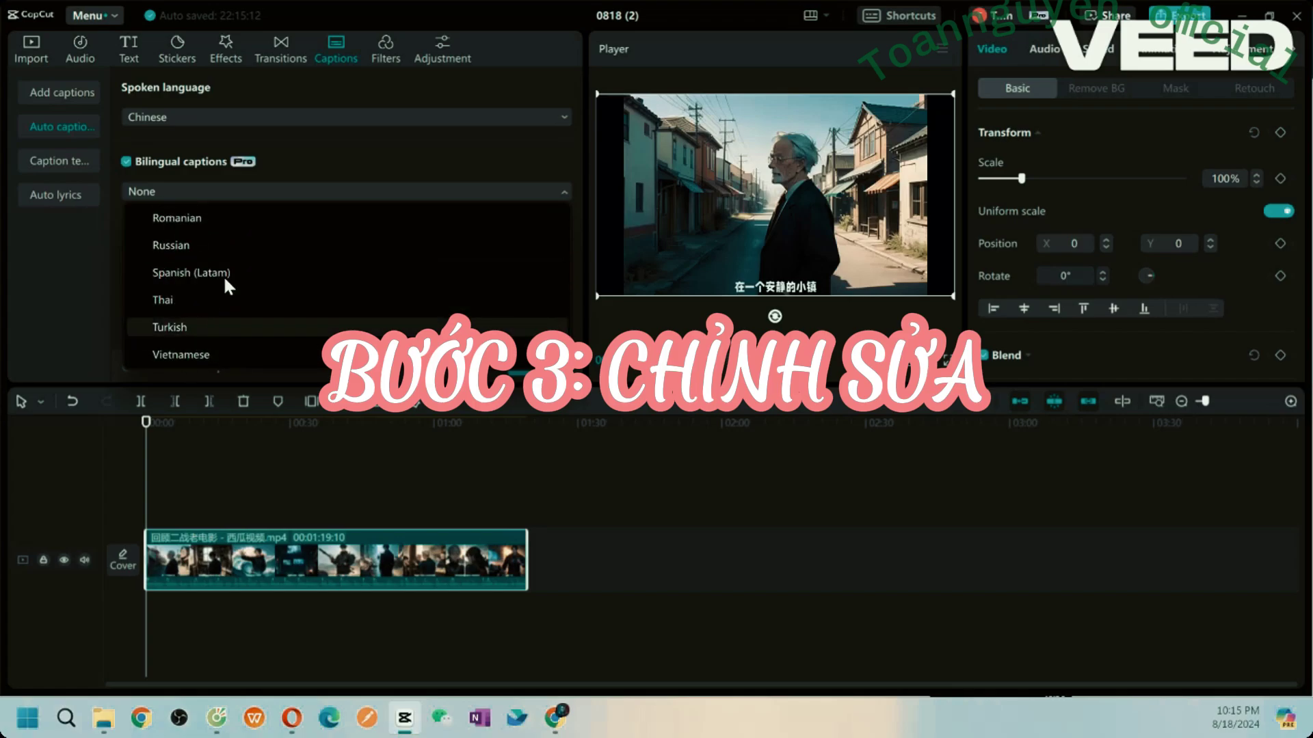
scroll(200, 278, up, 4)
scroll(200, 274, up, 1)
scroll(270, 349, down, 1)
scroll(269, 349, down, 5)
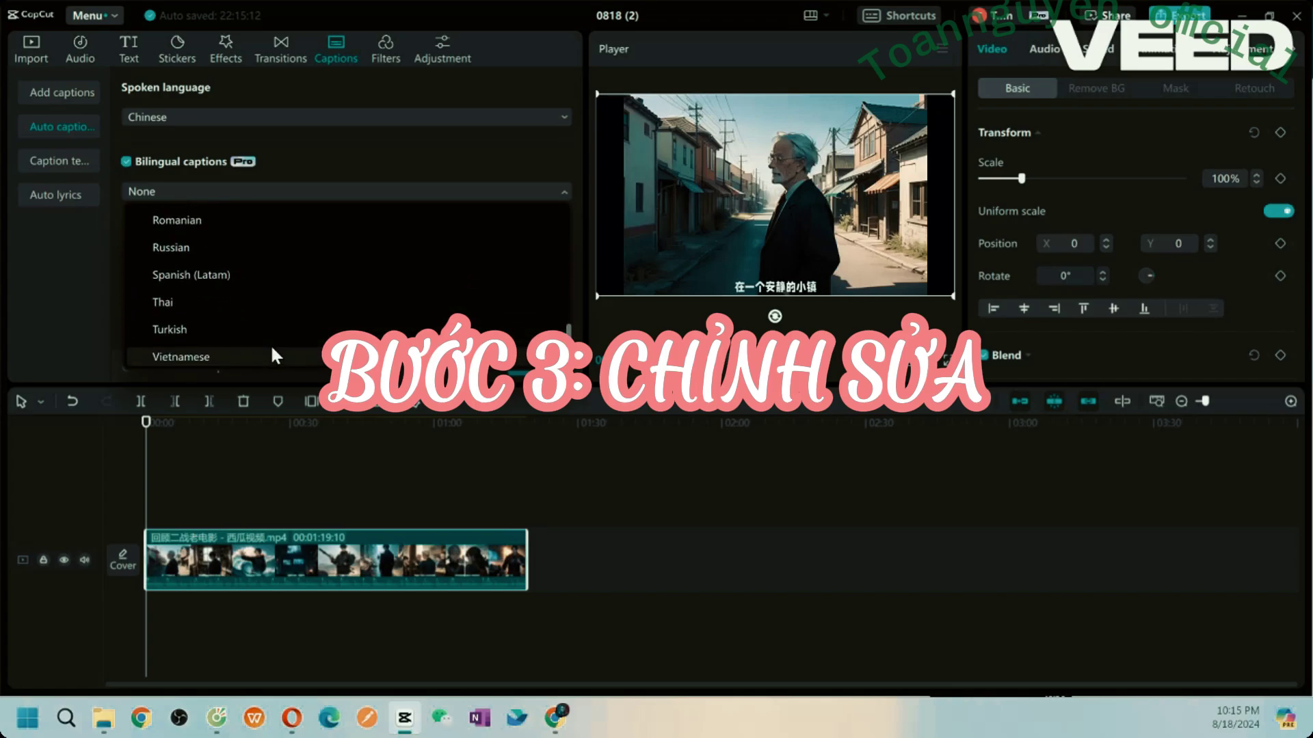
scroll(326, 293, up, 2)
scroll(209, 309, down, 2)
click(162, 357)
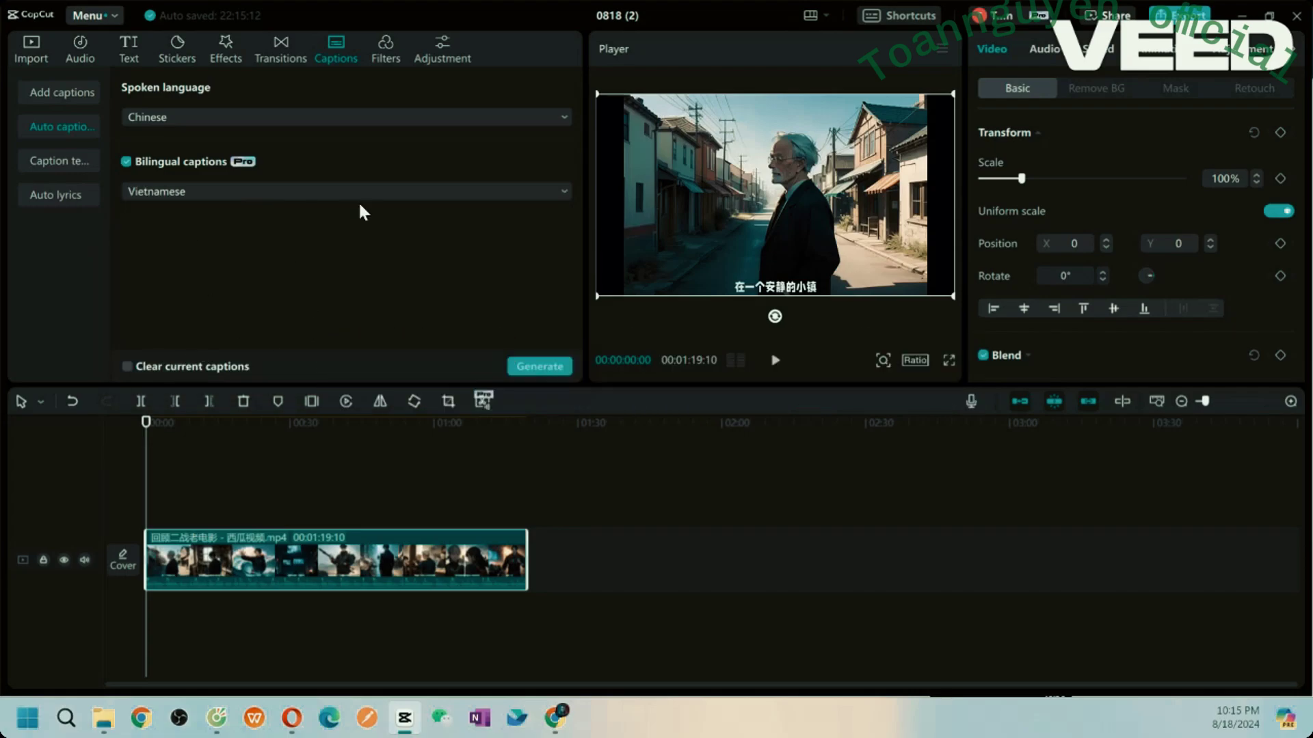
click(554, 365)
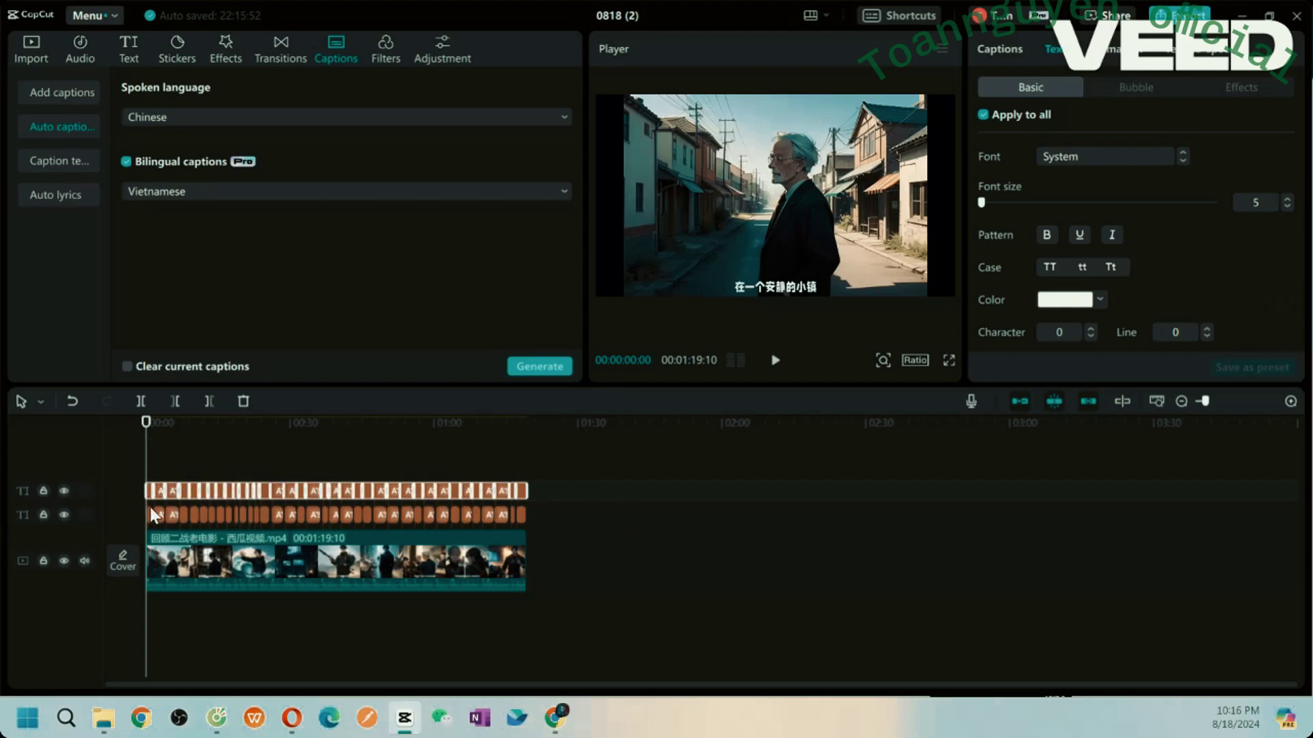
Step: Delete the Chinese caption track, play back to check, and select the Vietnamese track
click(540, 527)
click(380, 515)
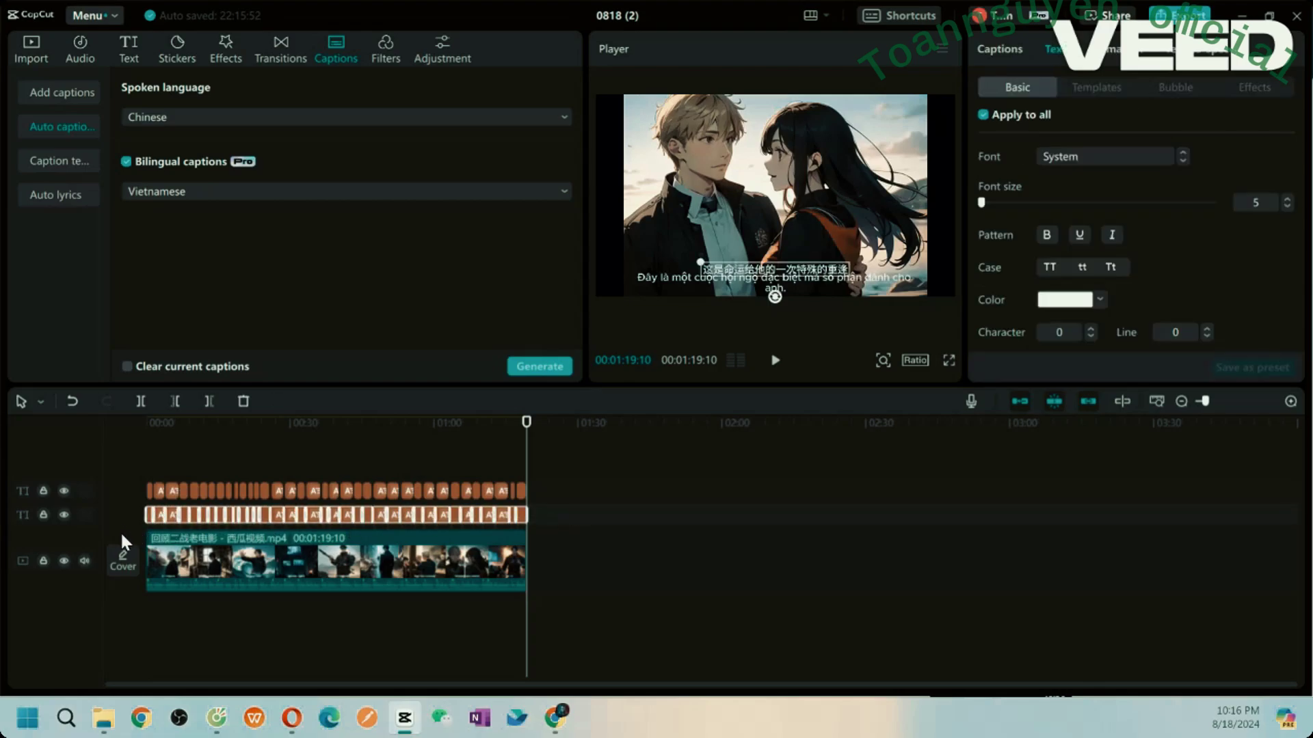
key(Delete)
drag(523, 437, 50, 453)
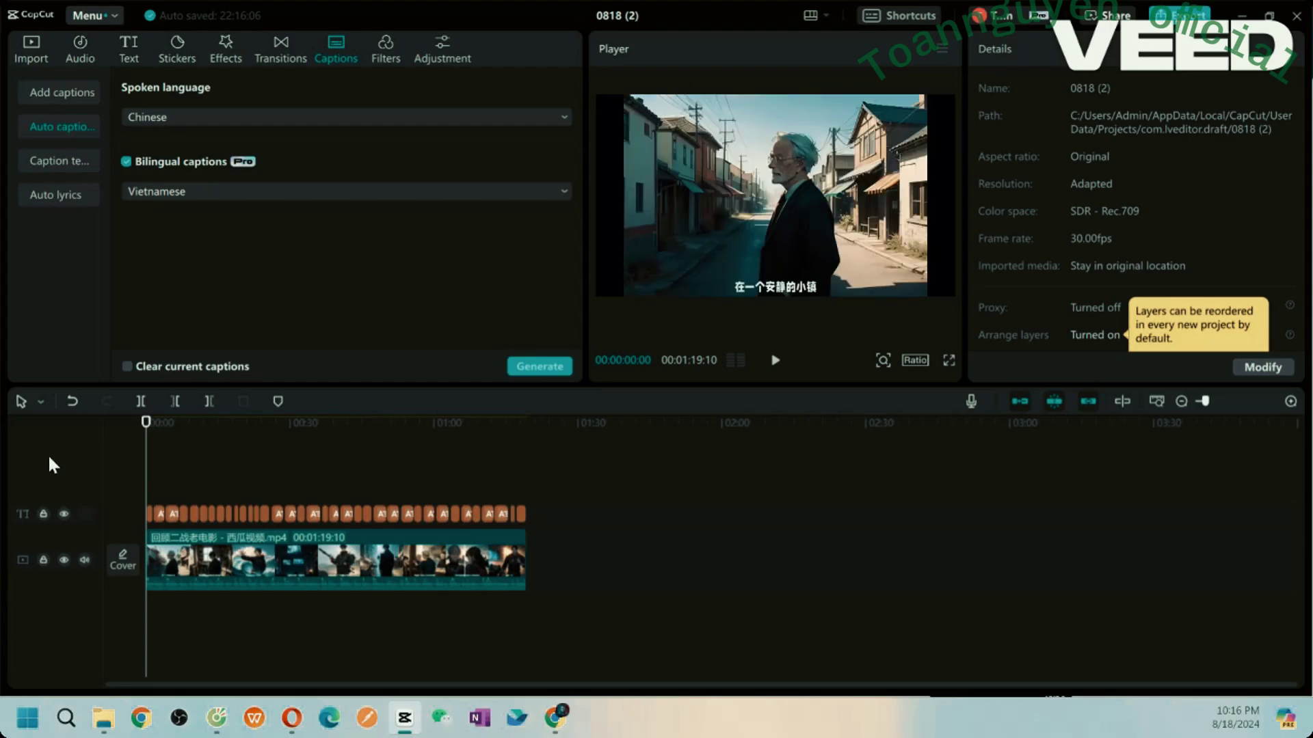
click(775, 361)
click(775, 361)
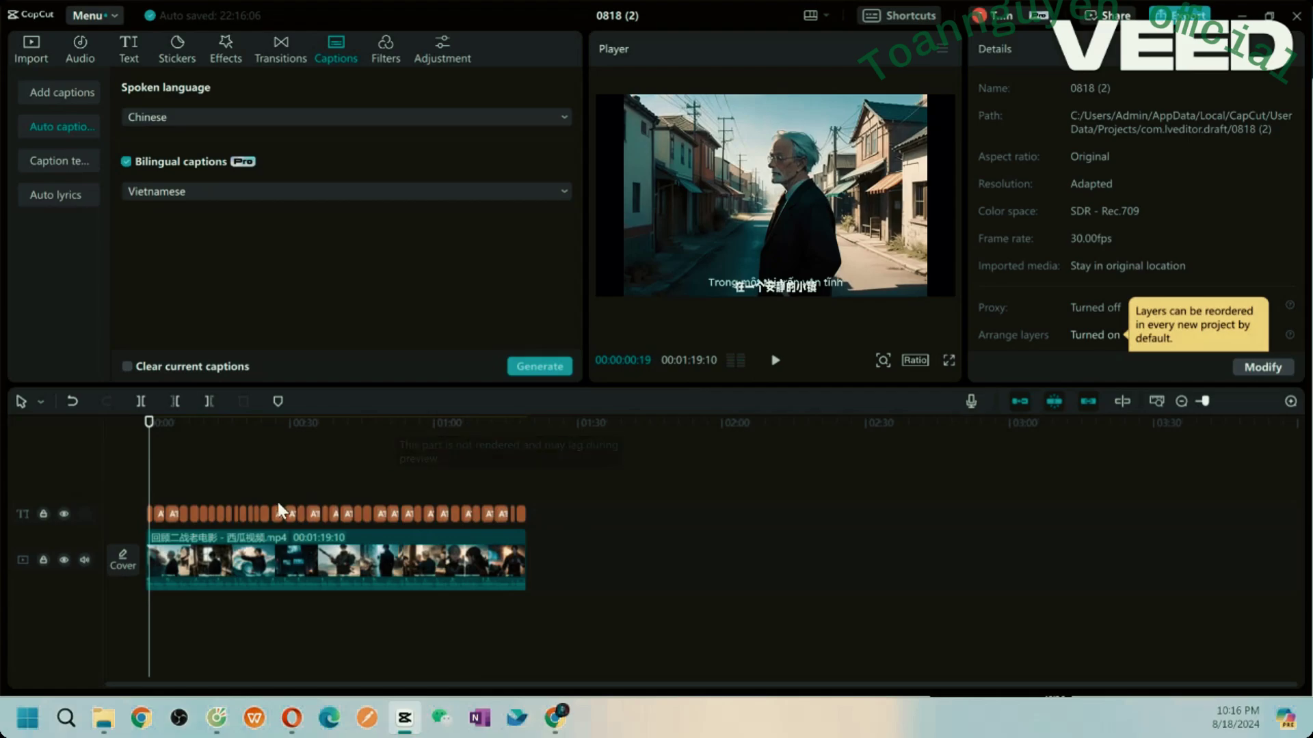
click(528, 508)
click(262, 513)
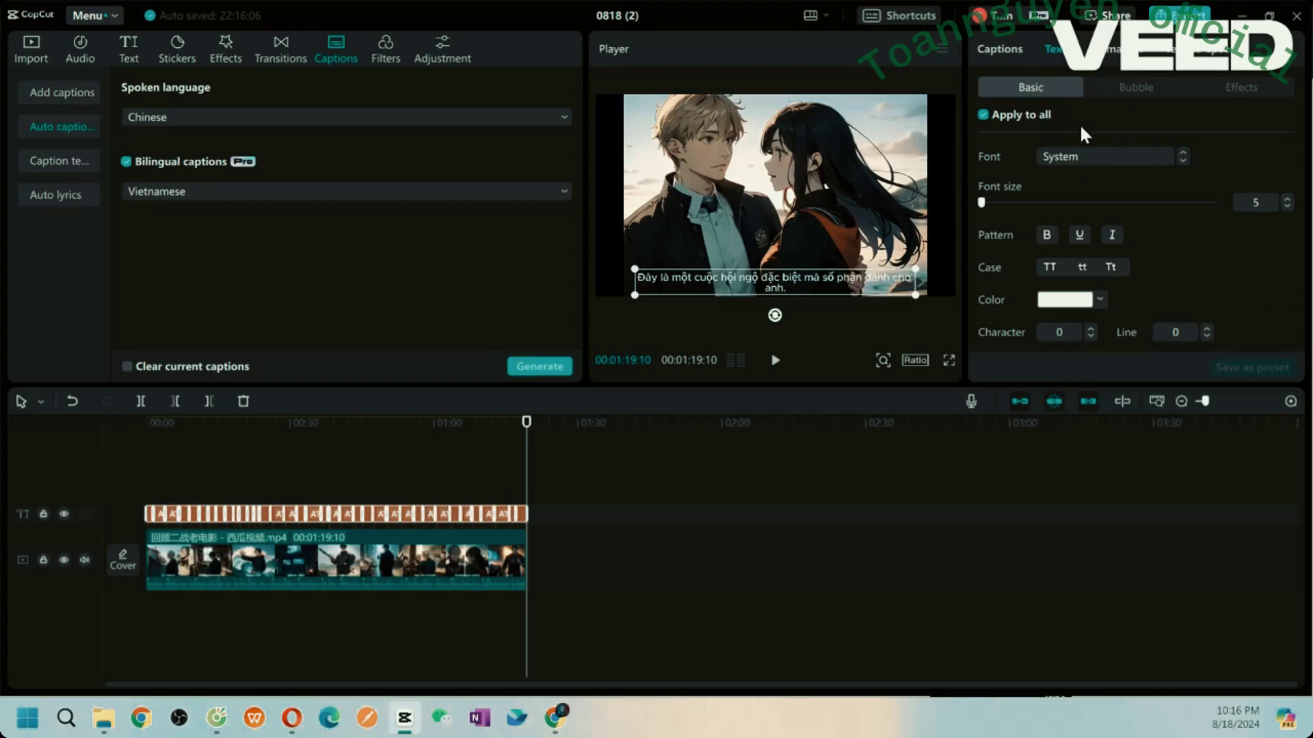
Step: Set the caption font to Đường dây after trying Perahu and System
click(1070, 154)
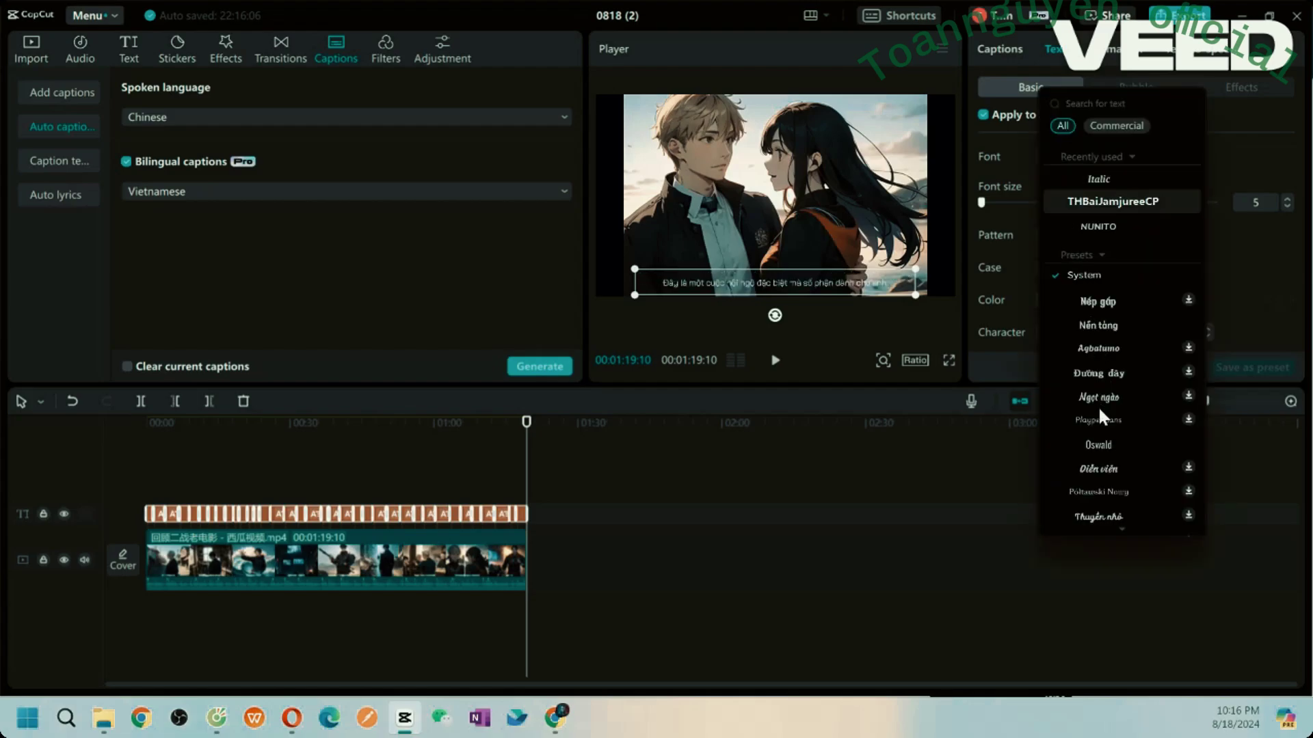
scroll(1098, 405, down, 3)
scroll(1098, 405, down, 1)
scroll(1137, 394, down, 2)
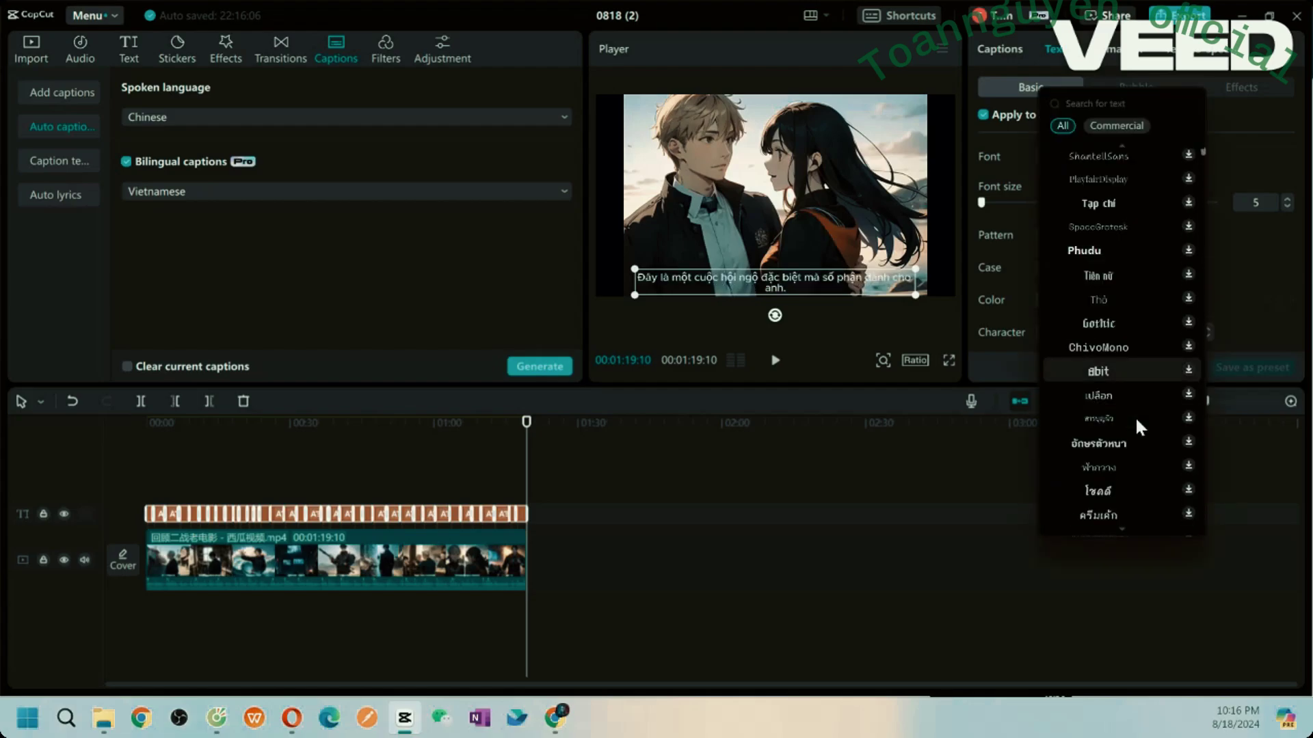
scroll(1134, 478, down, 2)
scroll(1135, 465, down, 2)
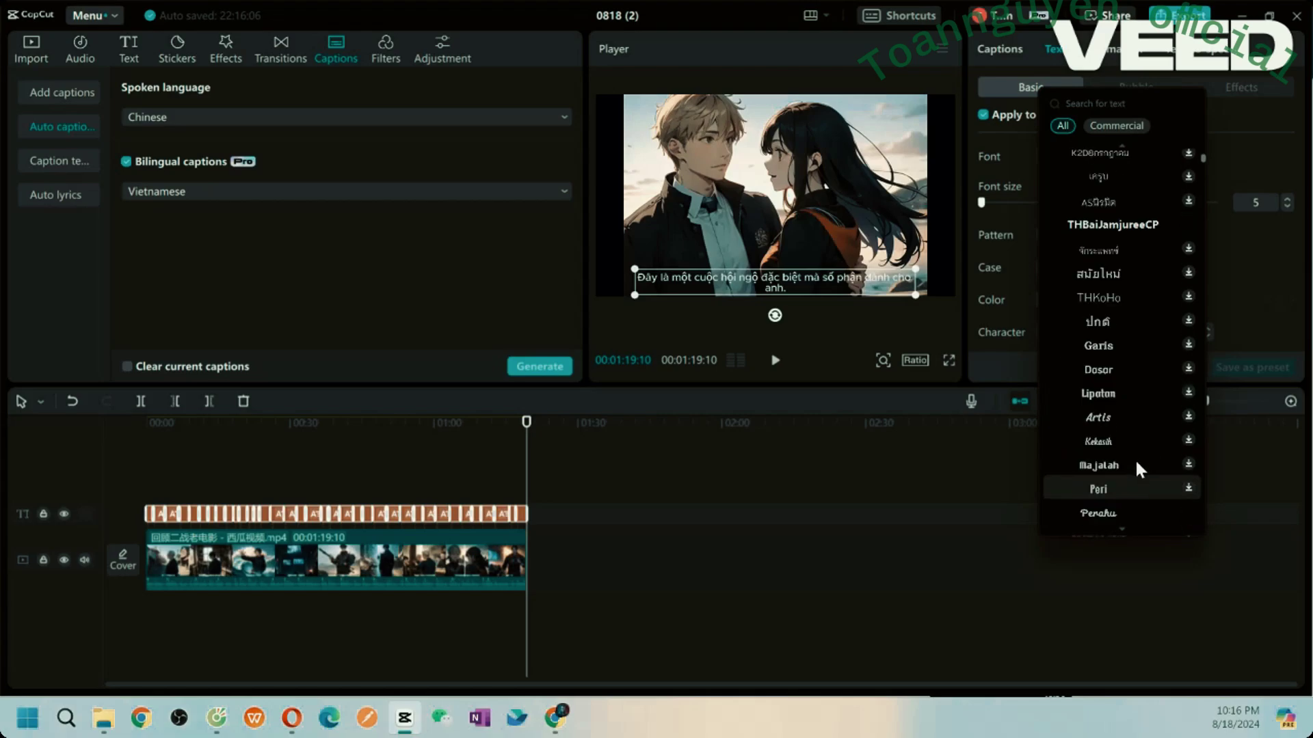
scroll(1148, 461, down, 2)
click(1132, 443)
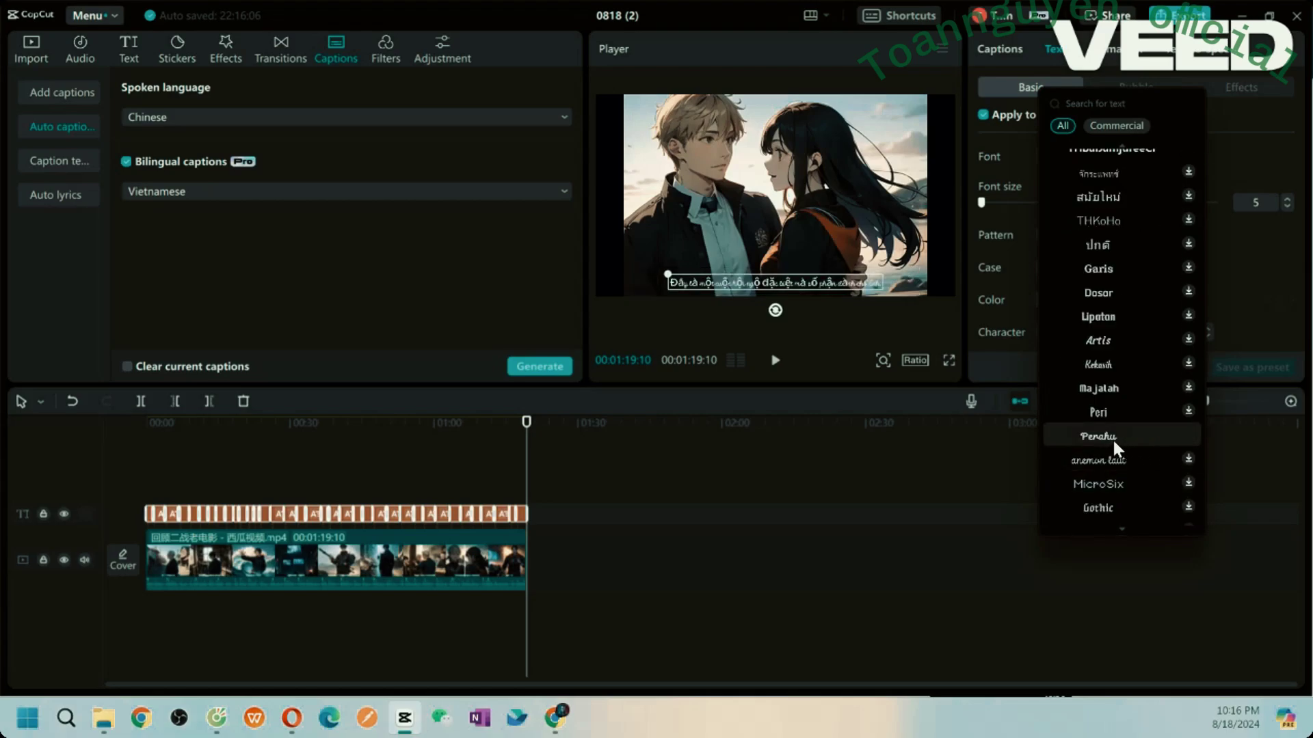
scroll(1107, 328, up, 10)
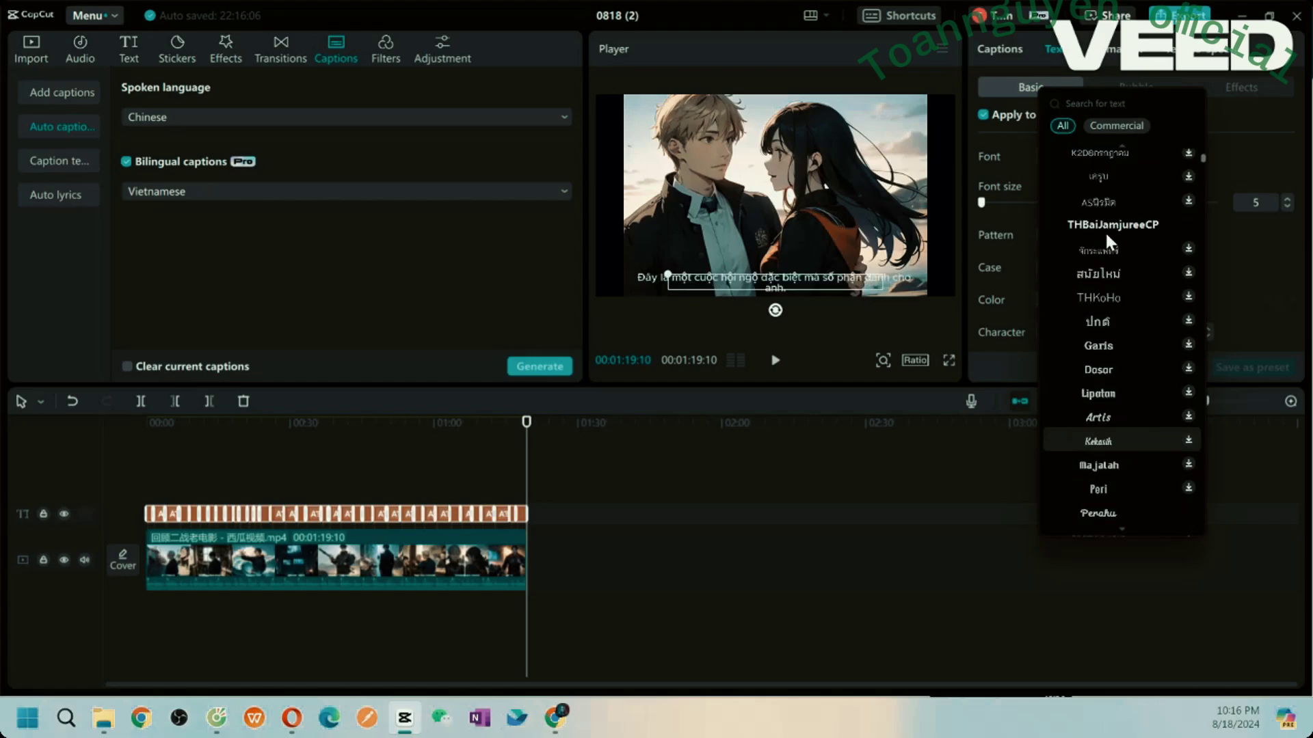
click(1121, 339)
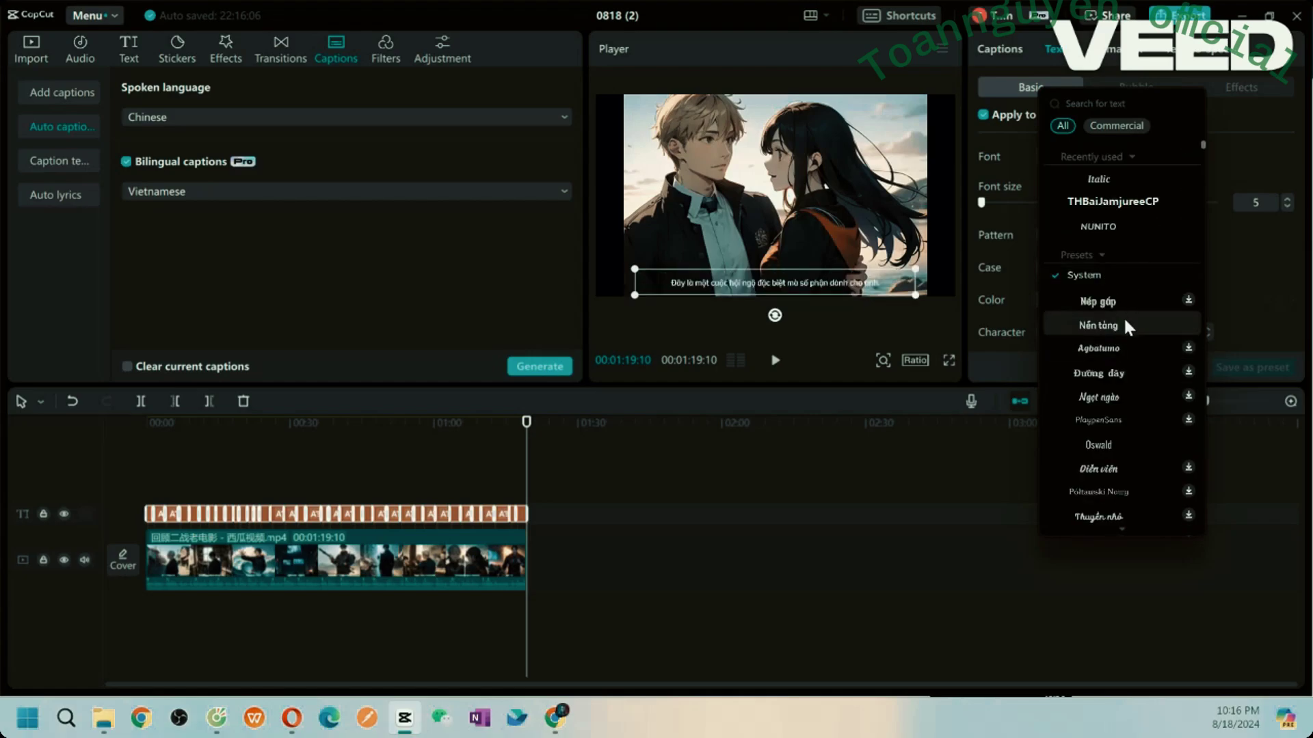
click(1125, 376)
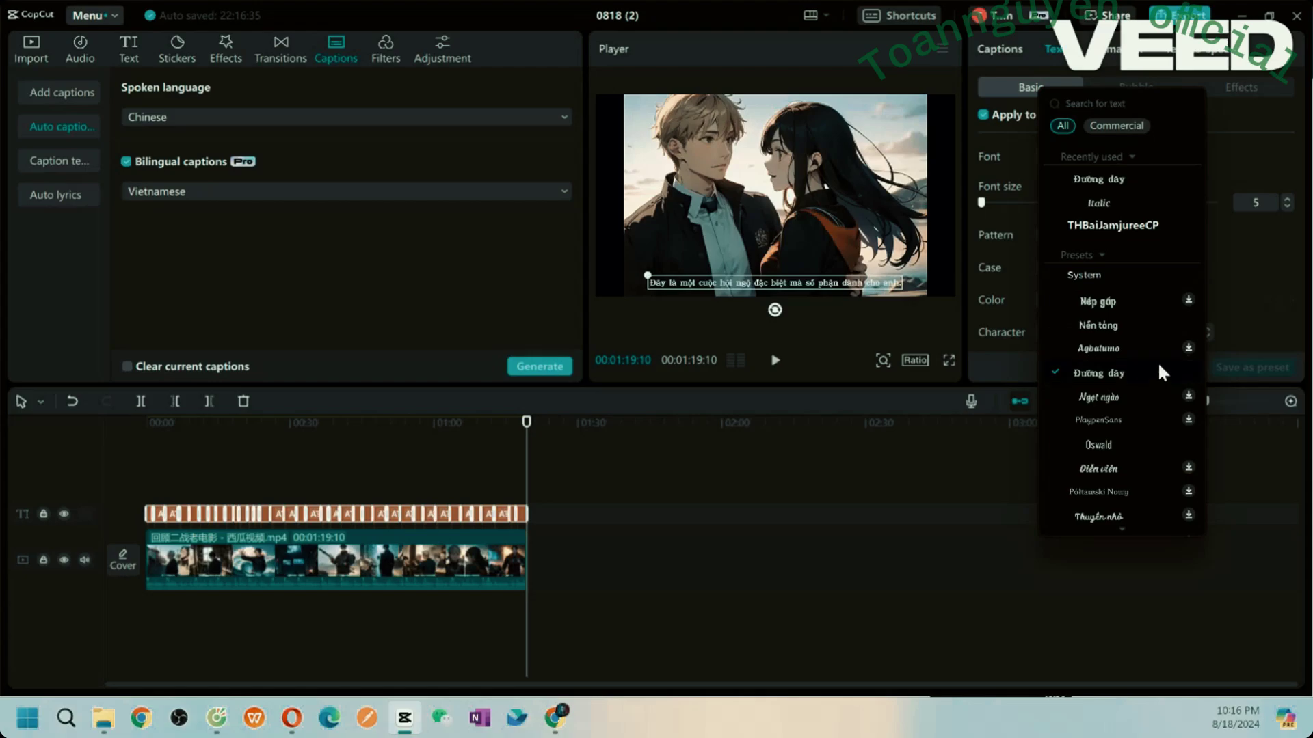
click(1276, 247)
Step: Set the caption font size to 8
click(989, 203)
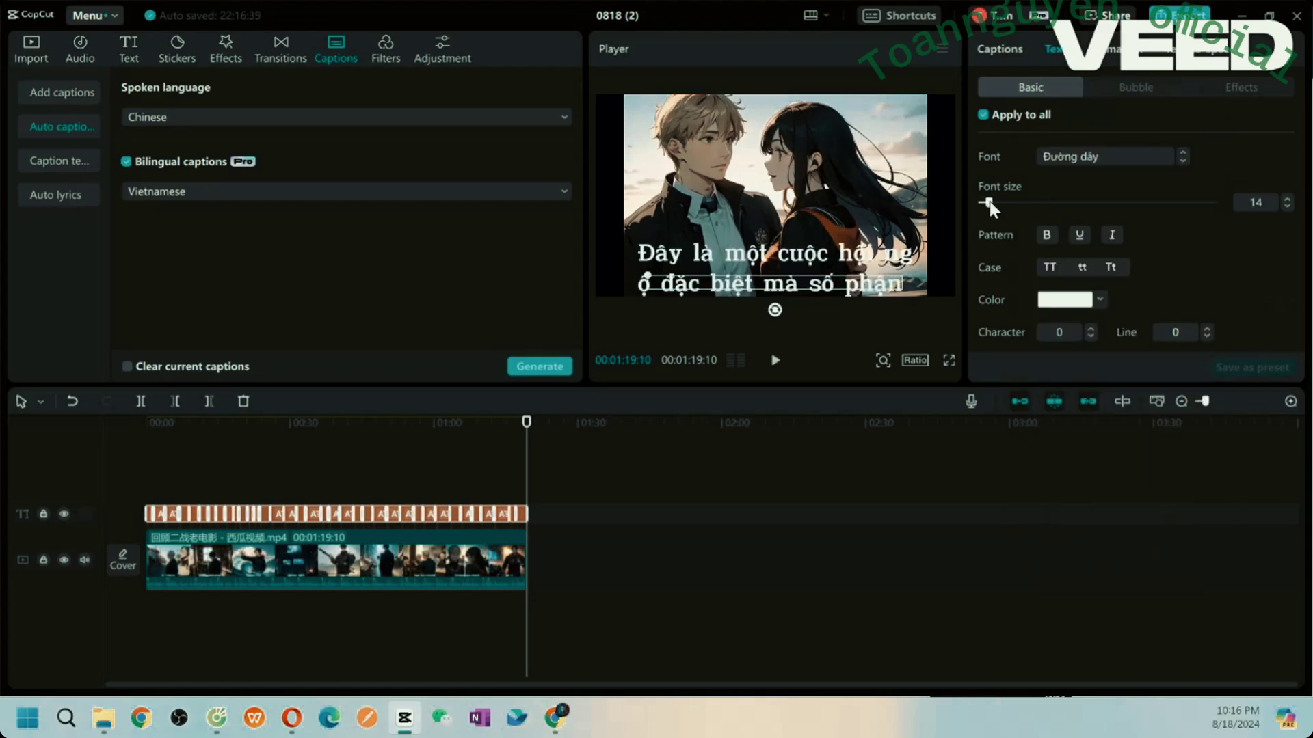
click(982, 203)
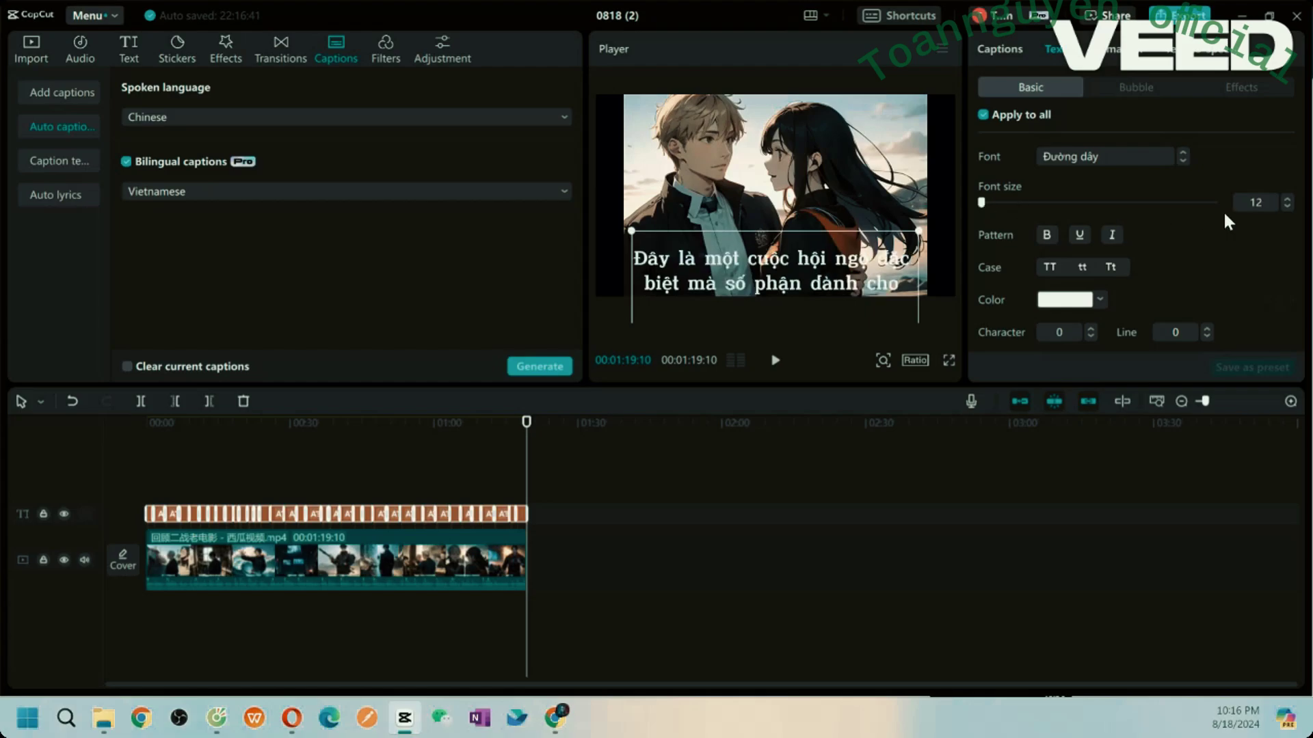
click(1287, 200)
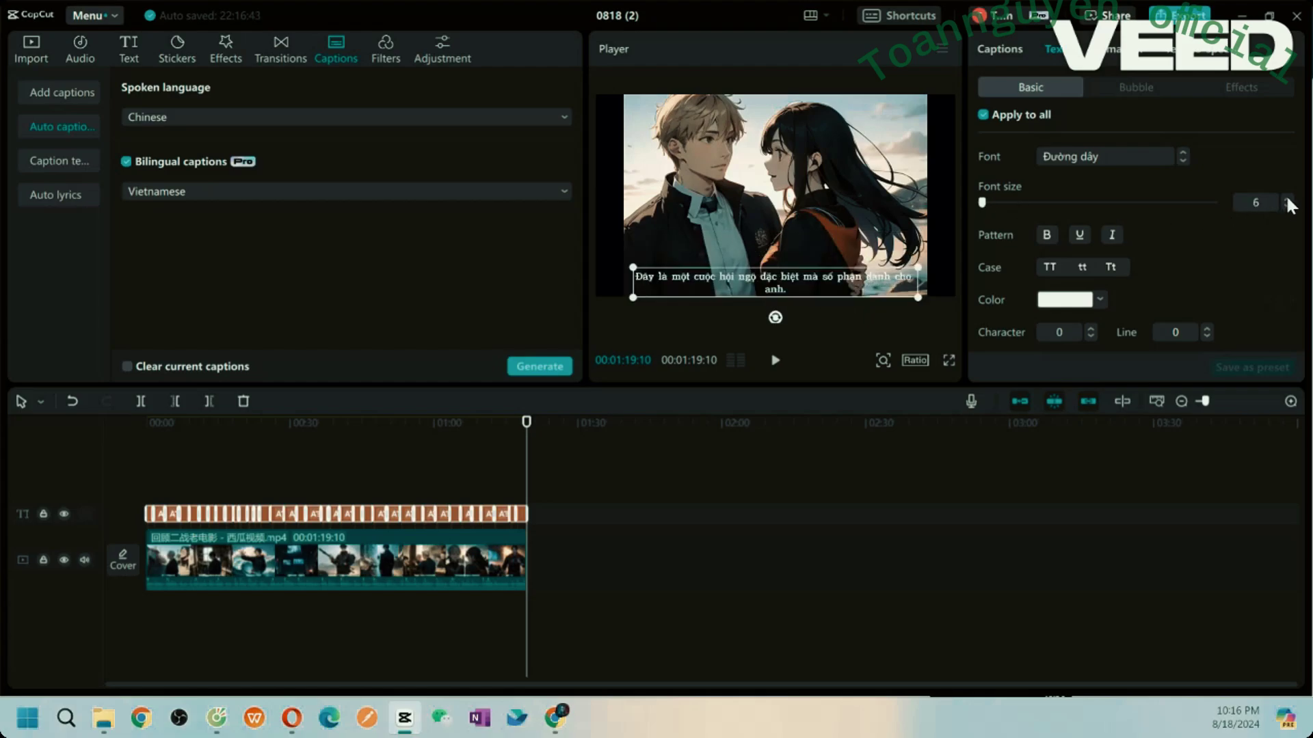
click(1286, 200)
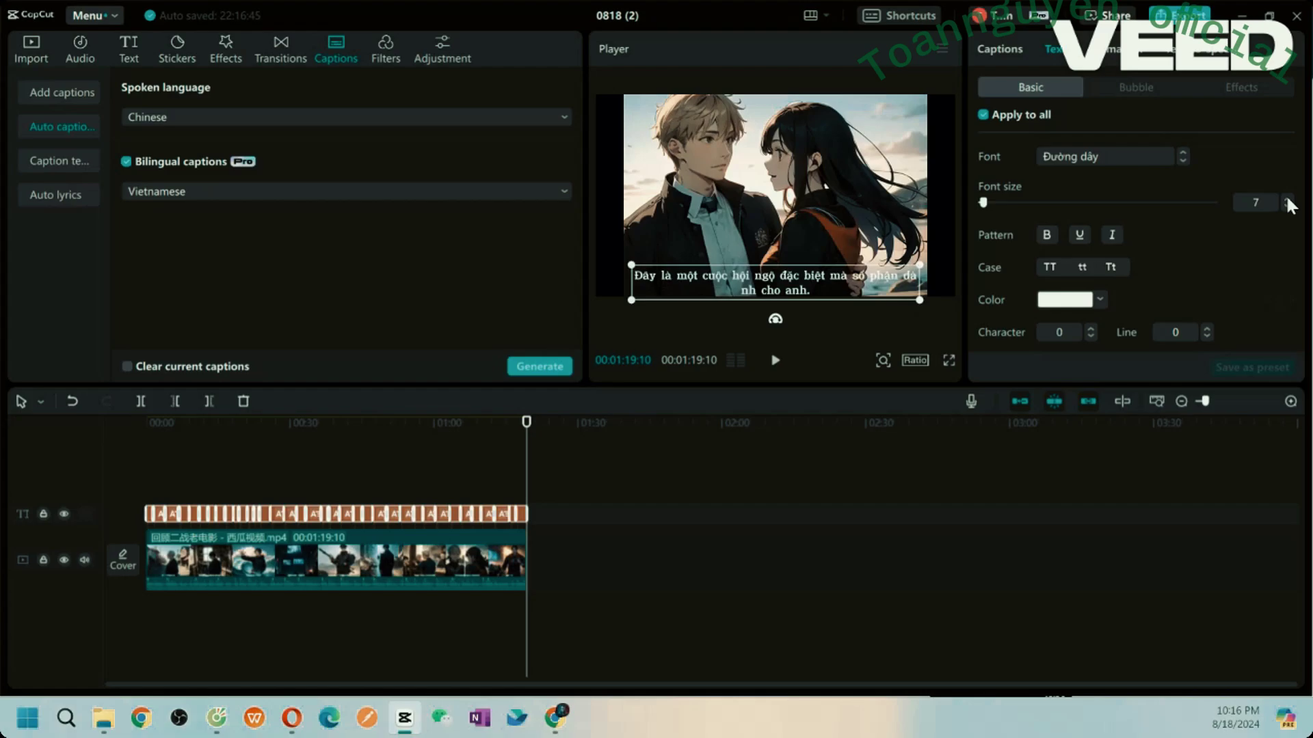
click(1287, 200)
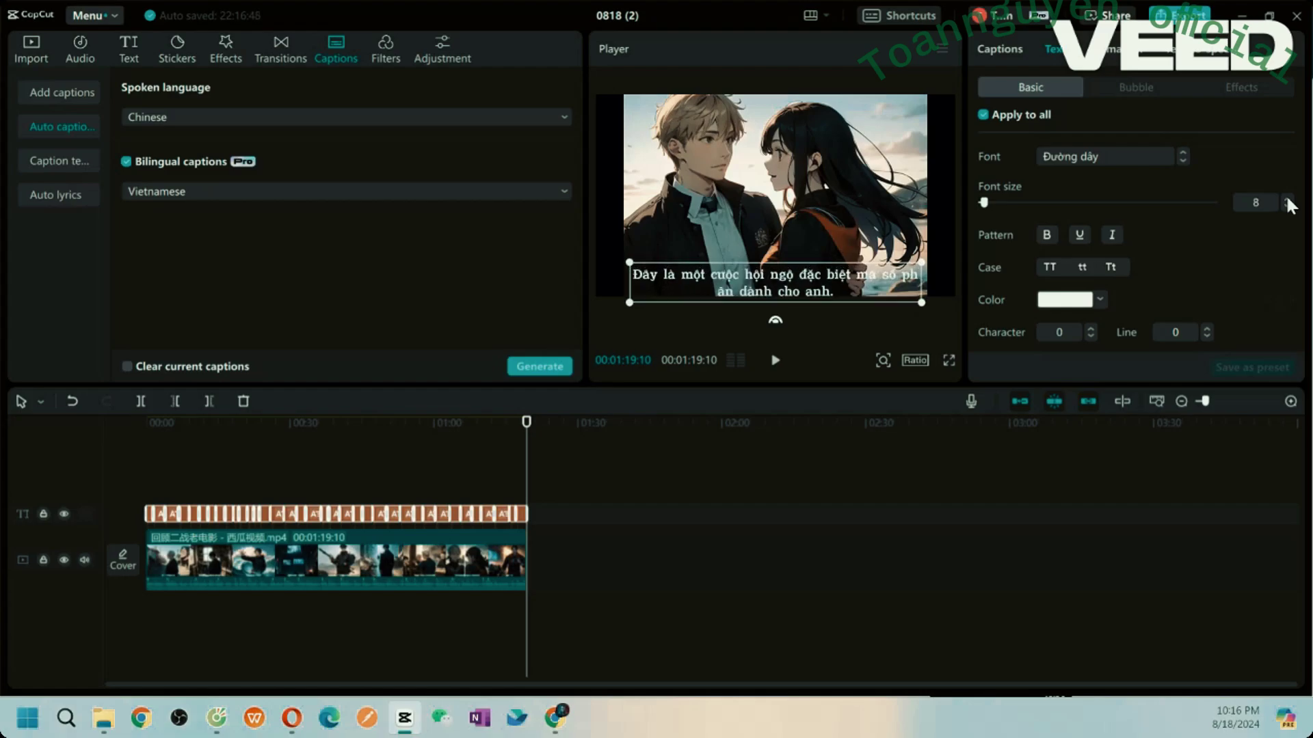
scroll(1209, 274, down, 3)
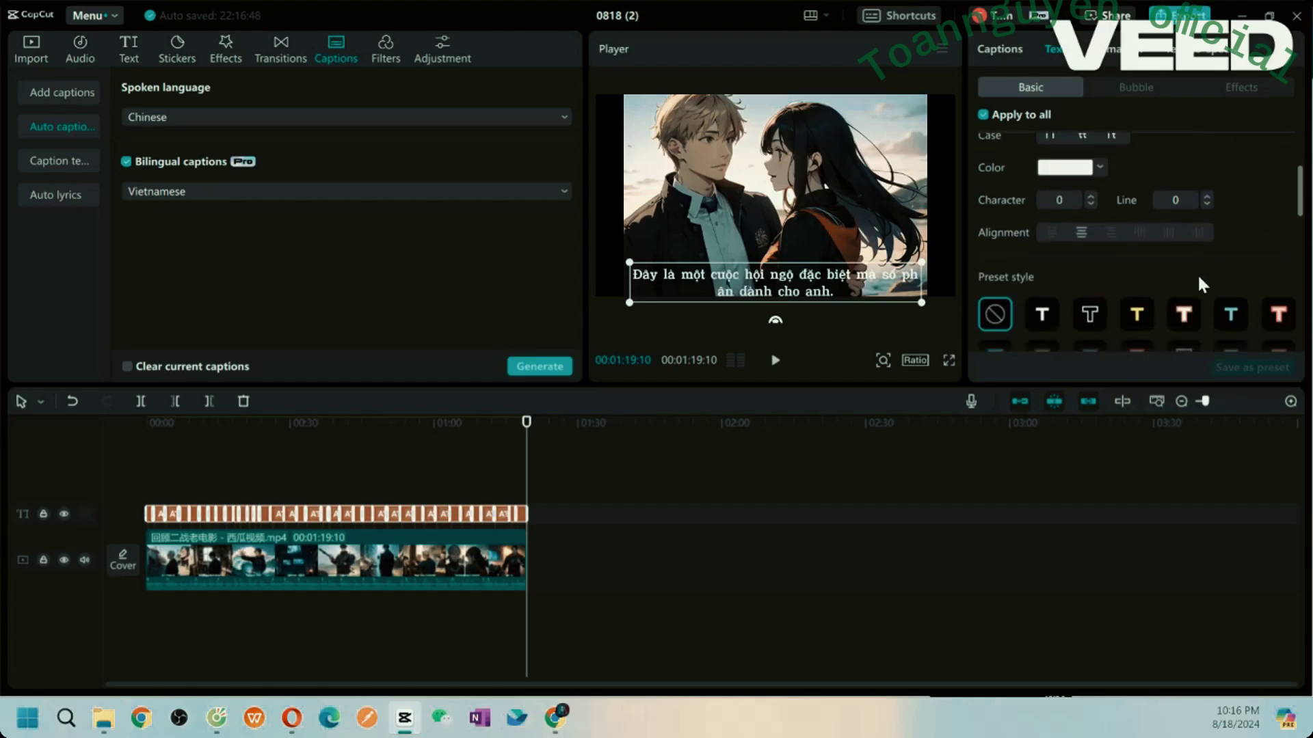
scroll(1097, 203, up, 1)
Step: Recolour the captions from white to red D93939
click(1067, 193)
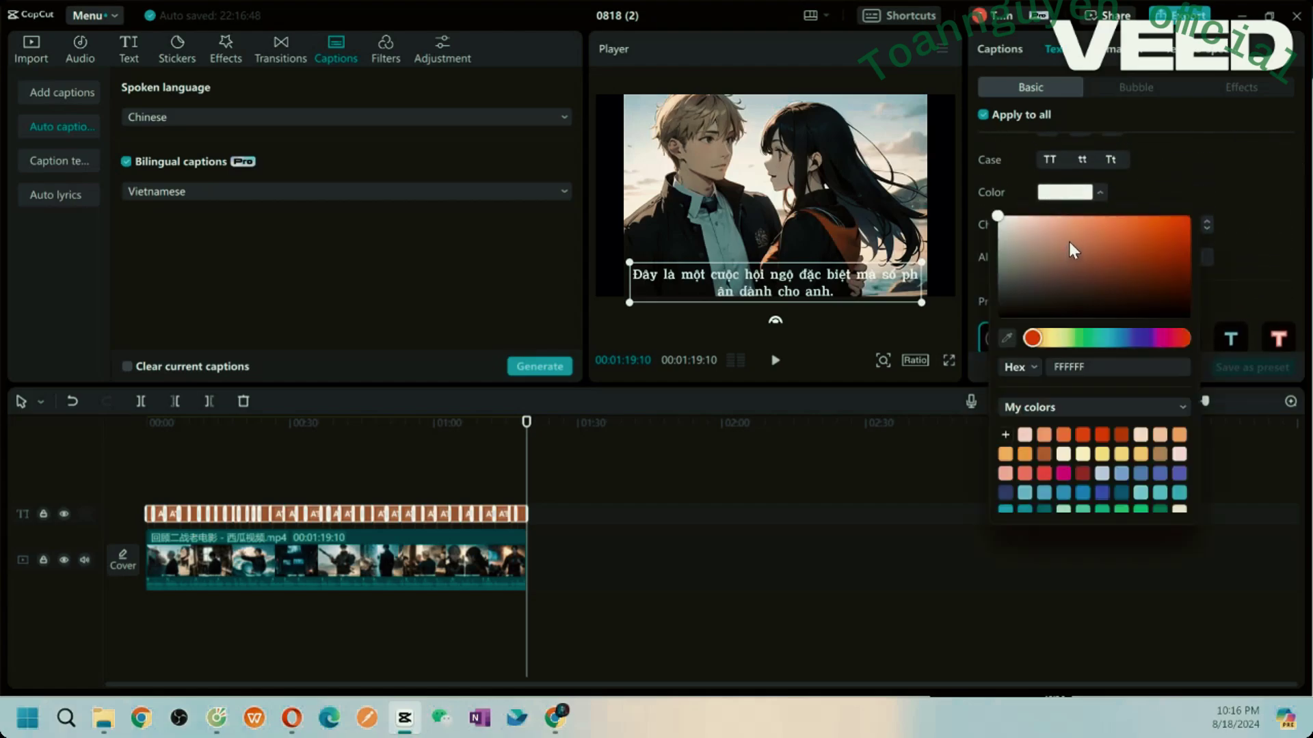
click(1140, 231)
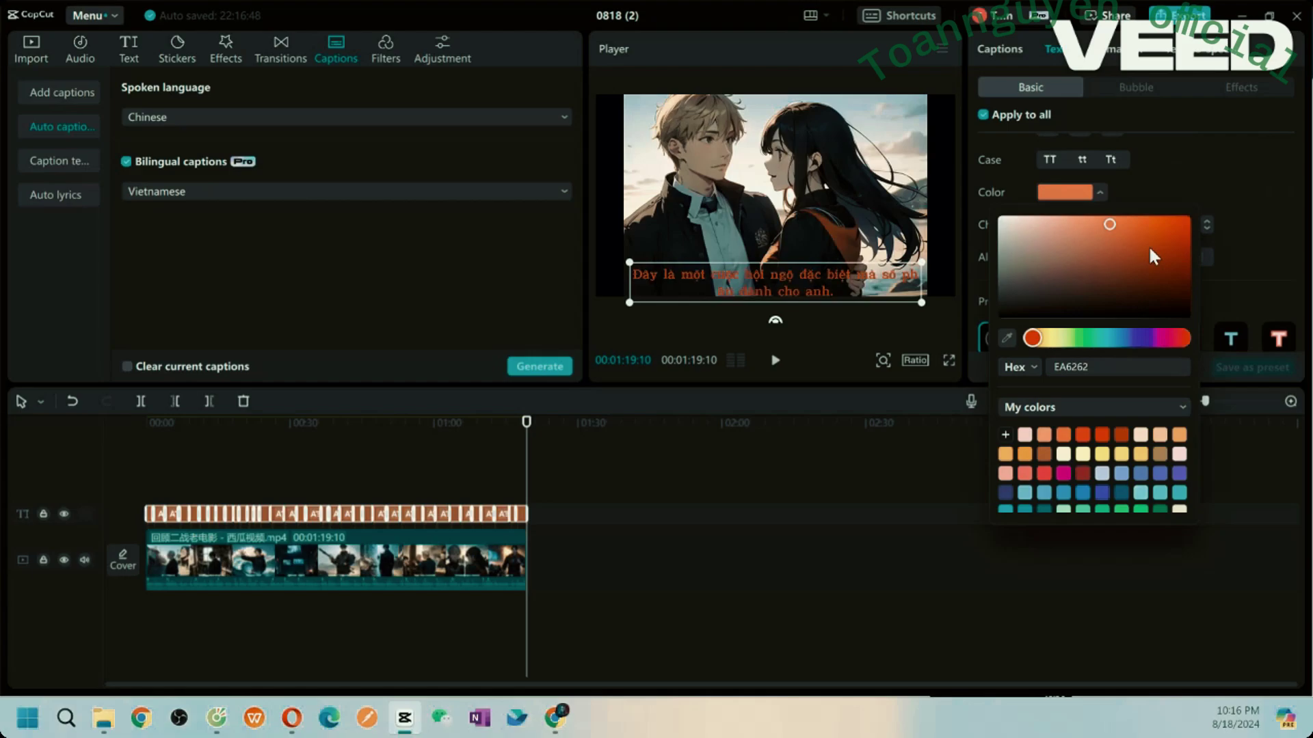
click(1149, 246)
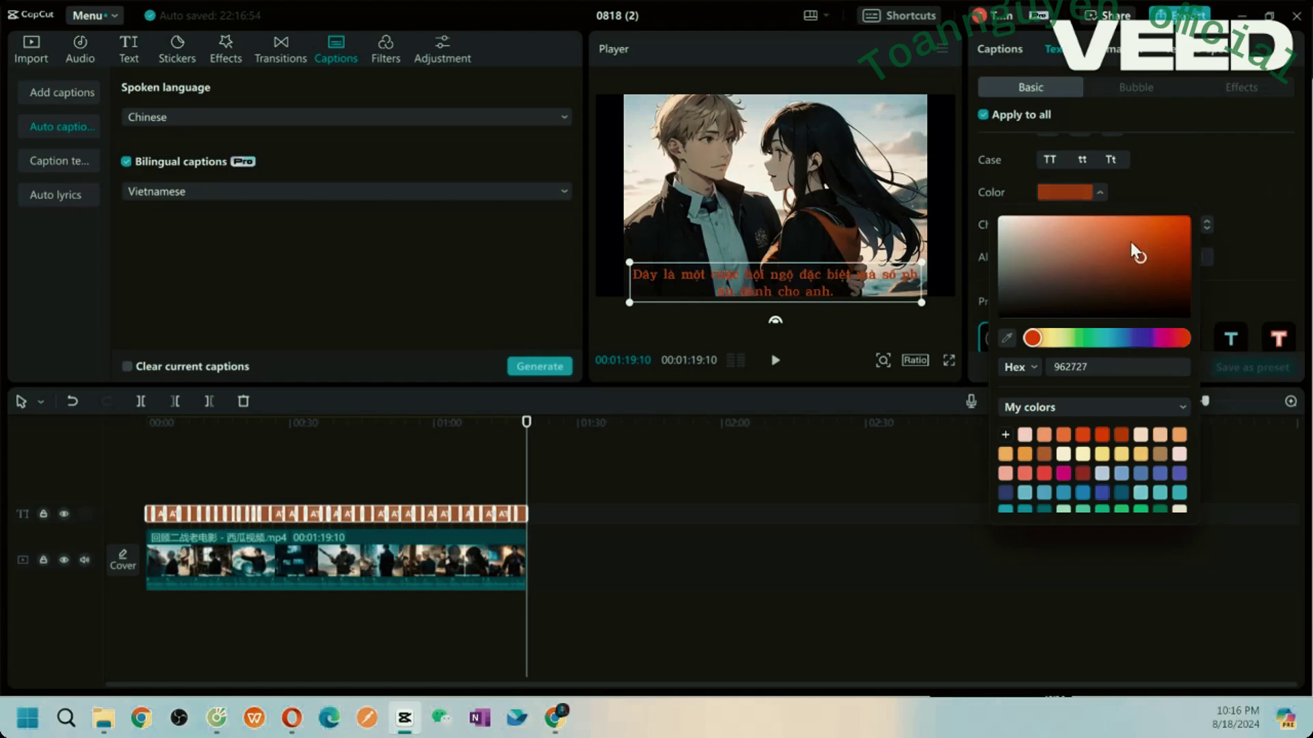
click(1139, 231)
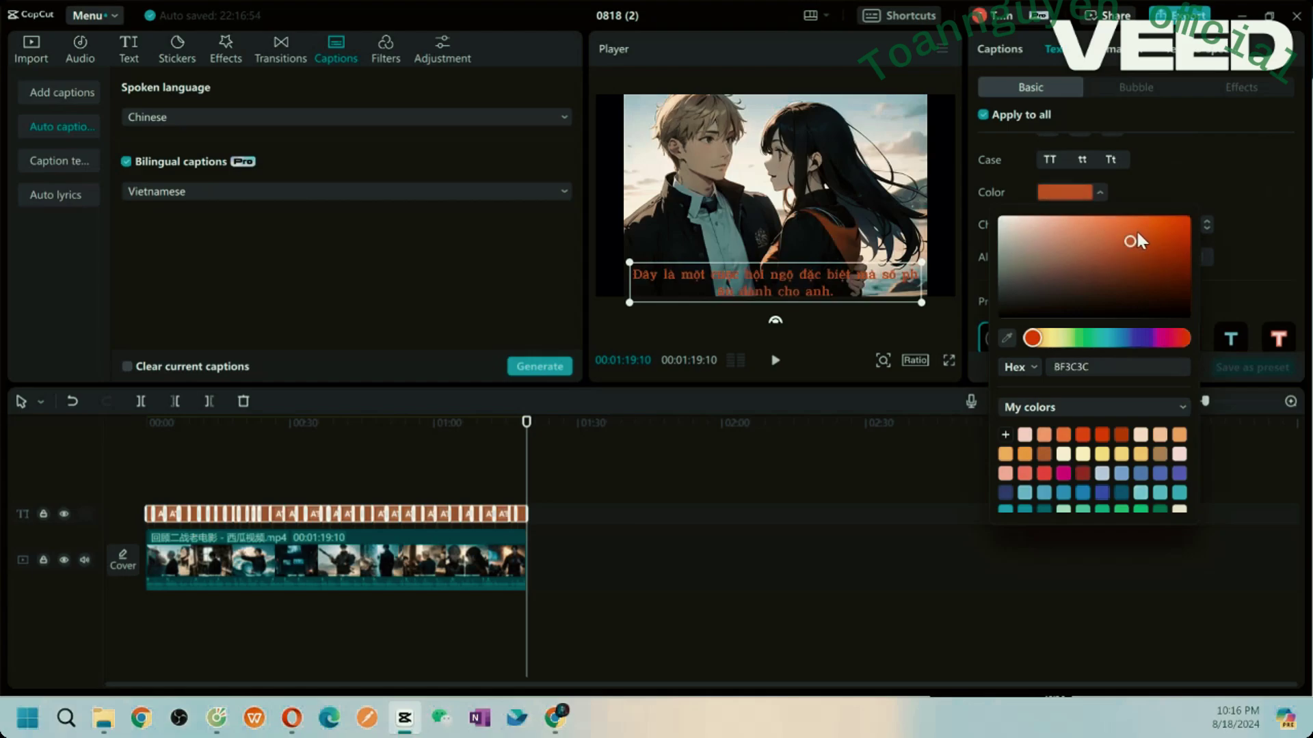
click(1161, 175)
Step: Set the caption colour to red-orange FF1837 after trying the outlined and yellow presets
scroll(1065, 313, down, 2)
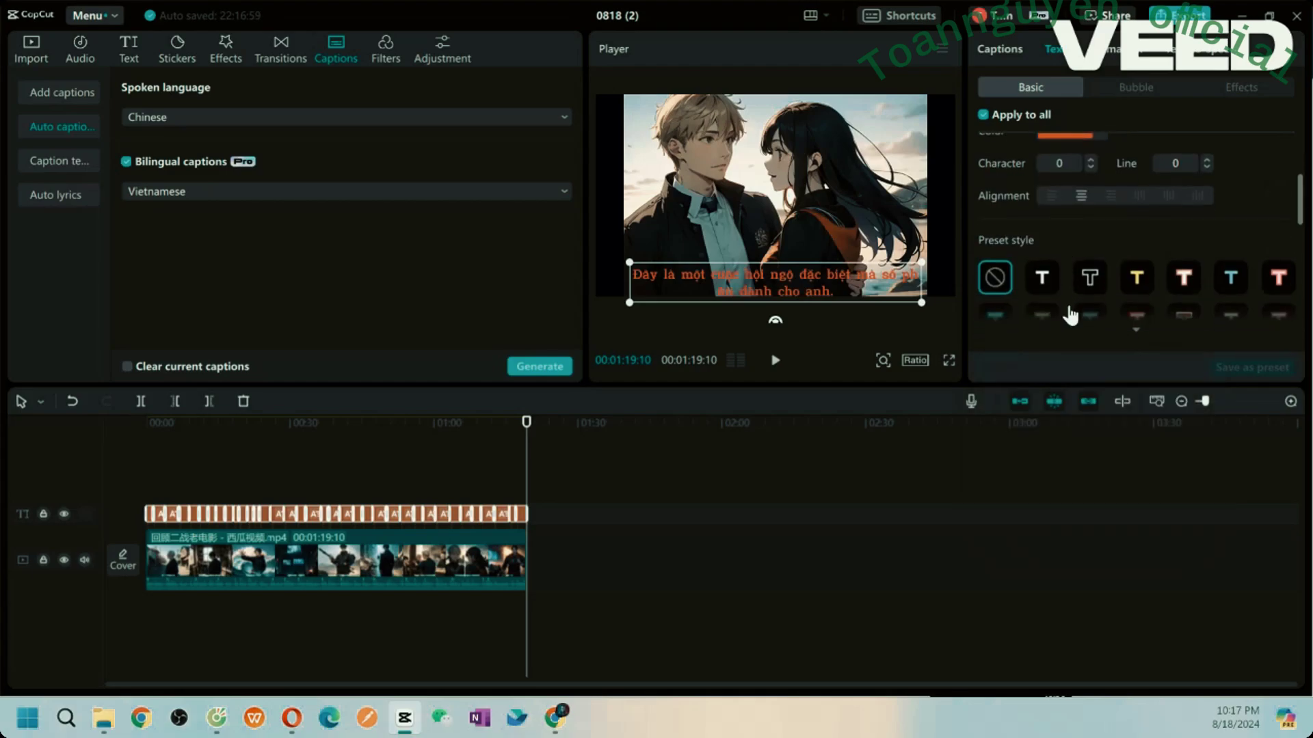
click(1094, 279)
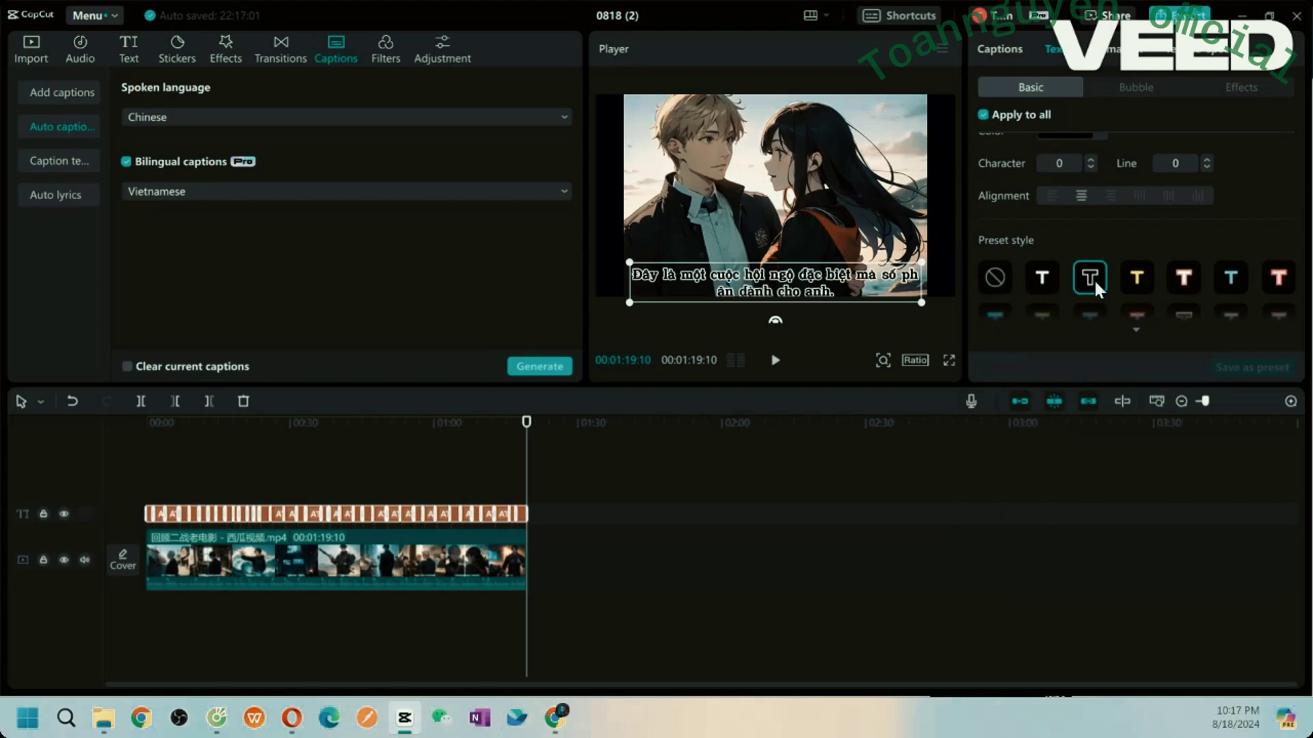
click(1137, 280)
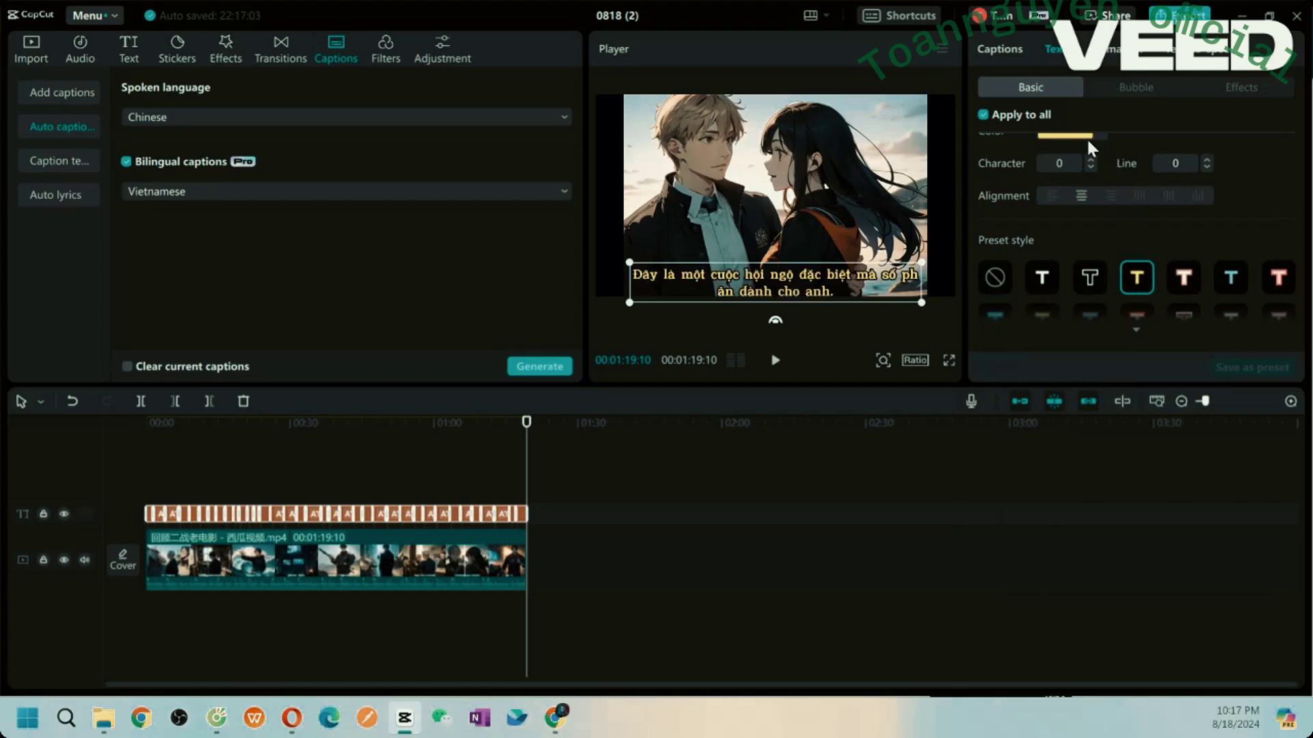
scroll(1087, 140, up, 2)
click(1100, 192)
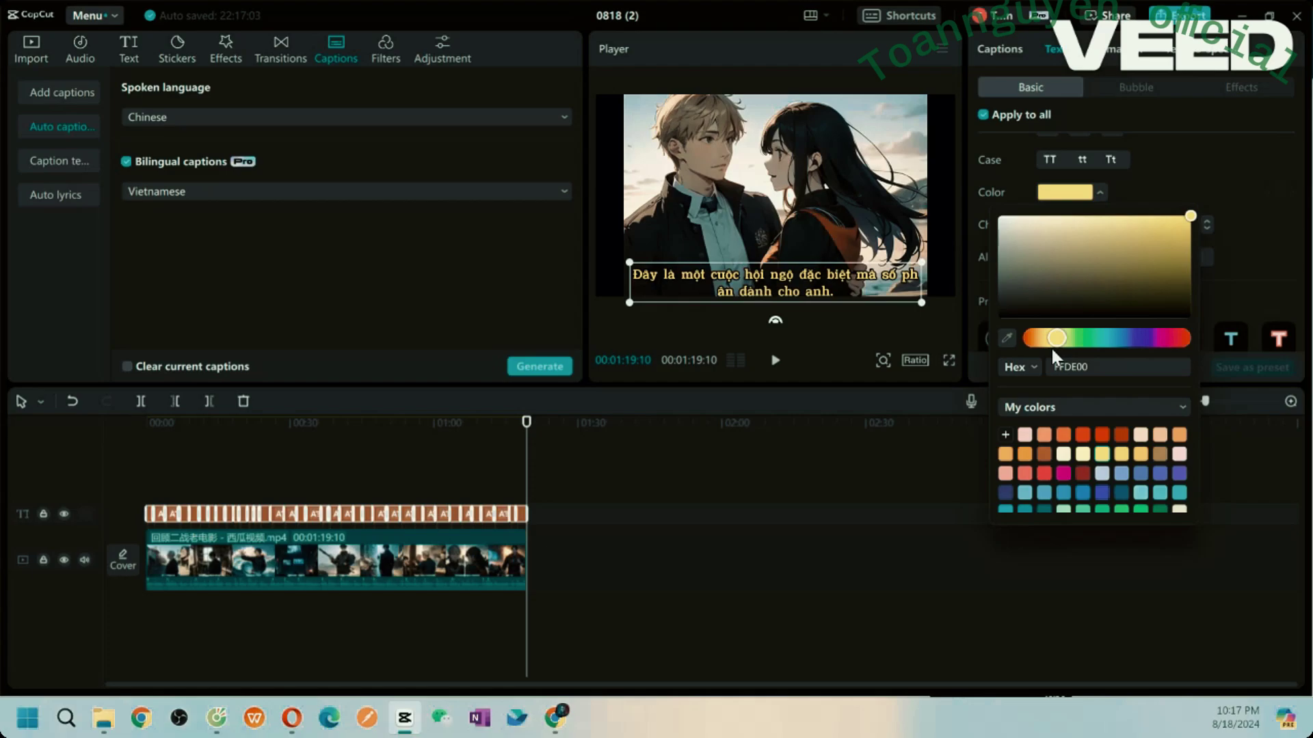
click(1082, 435)
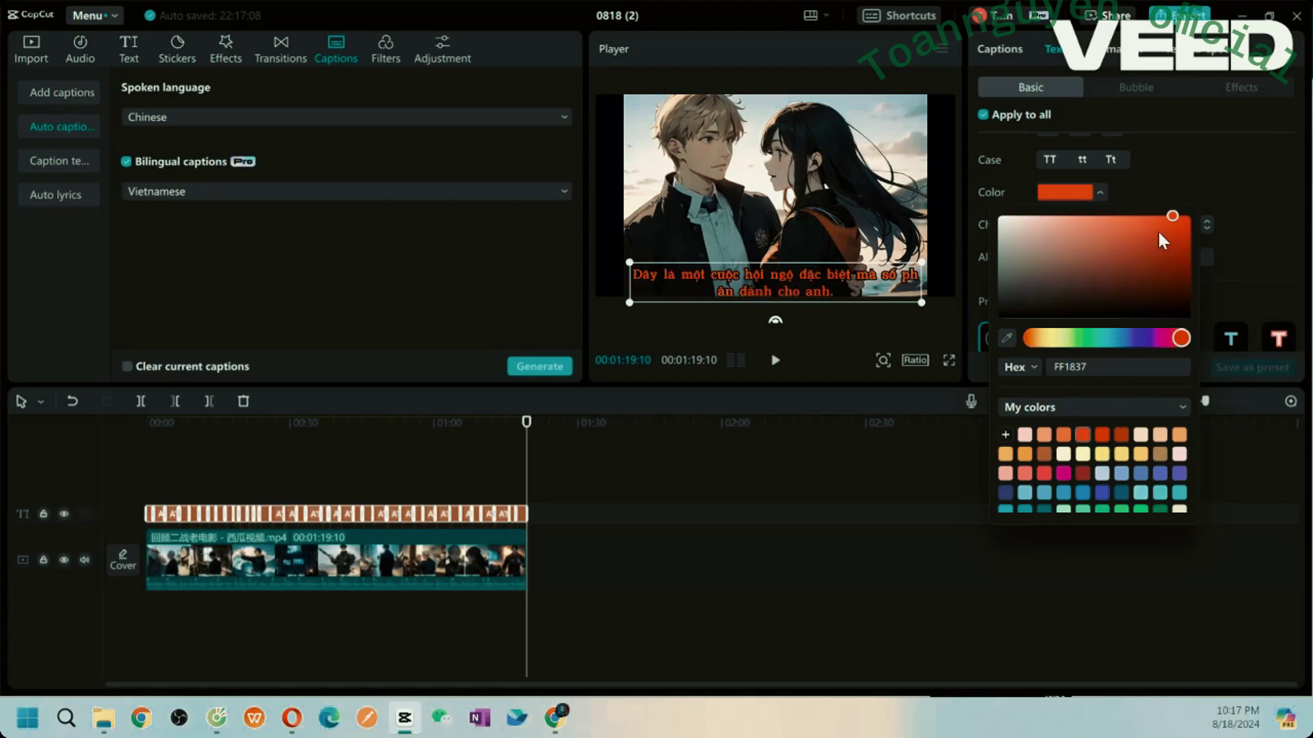
click(1183, 184)
Step: Enable the black background box behind the captions
scroll(1151, 266, down, 2)
scroll(1134, 284, down, 2)
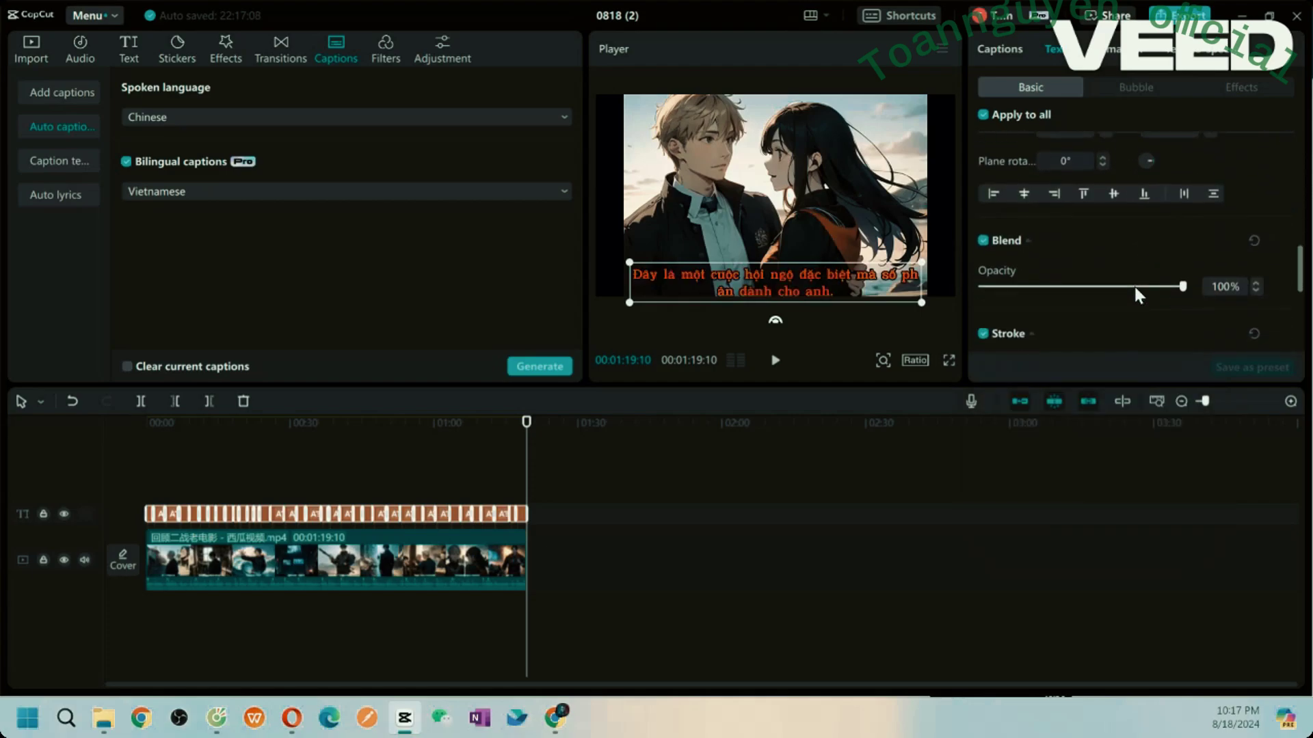
scroll(1134, 284, down, 2)
scroll(1133, 284, down, 2)
scroll(1134, 284, down, 2)
scroll(1134, 293, up, 1)
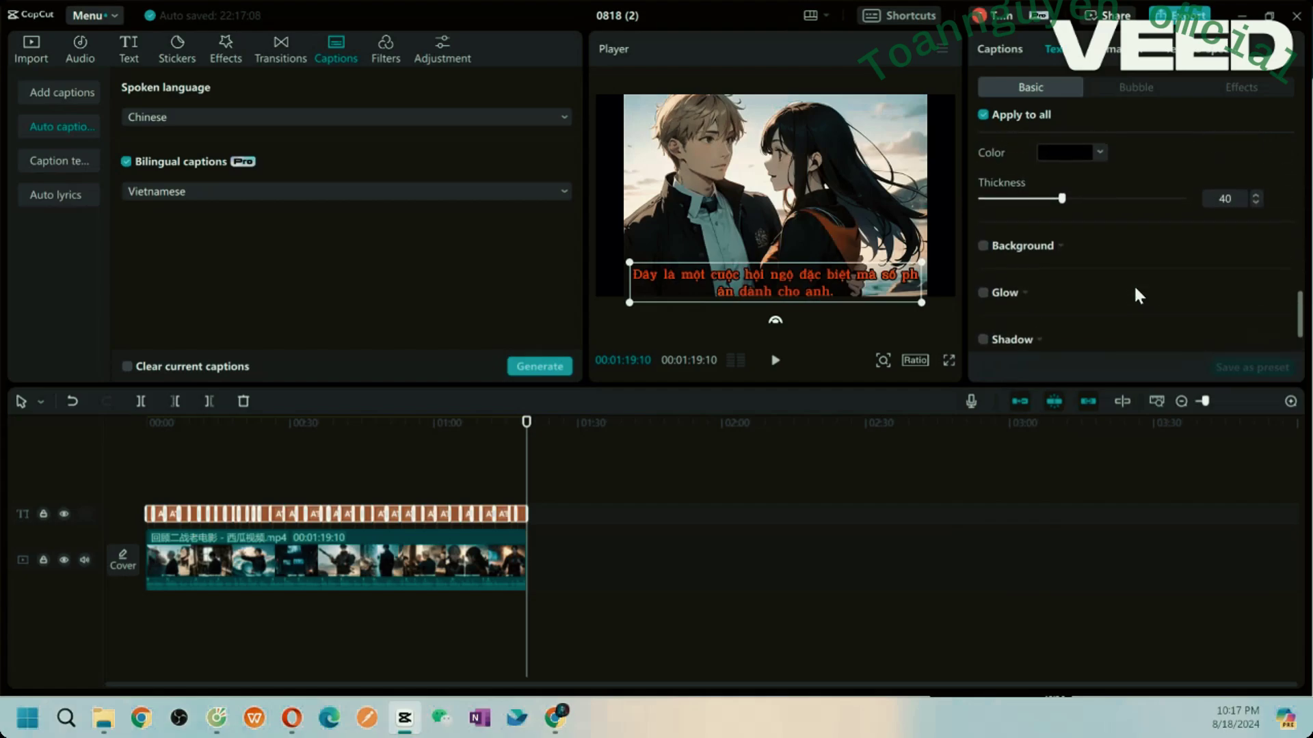
click(983, 250)
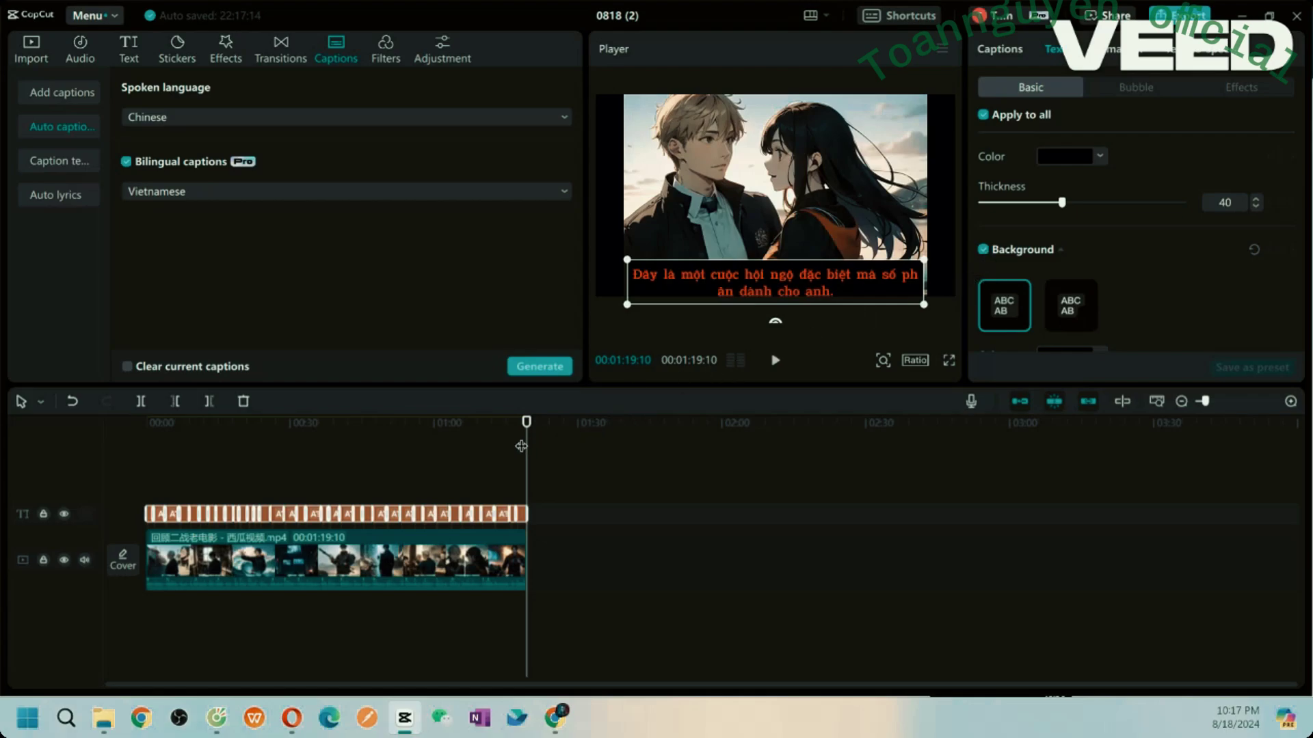
Step: Play the opening and pause at 00:00:13:06 to check the red boxed captions
drag(521, 445, 174, 457)
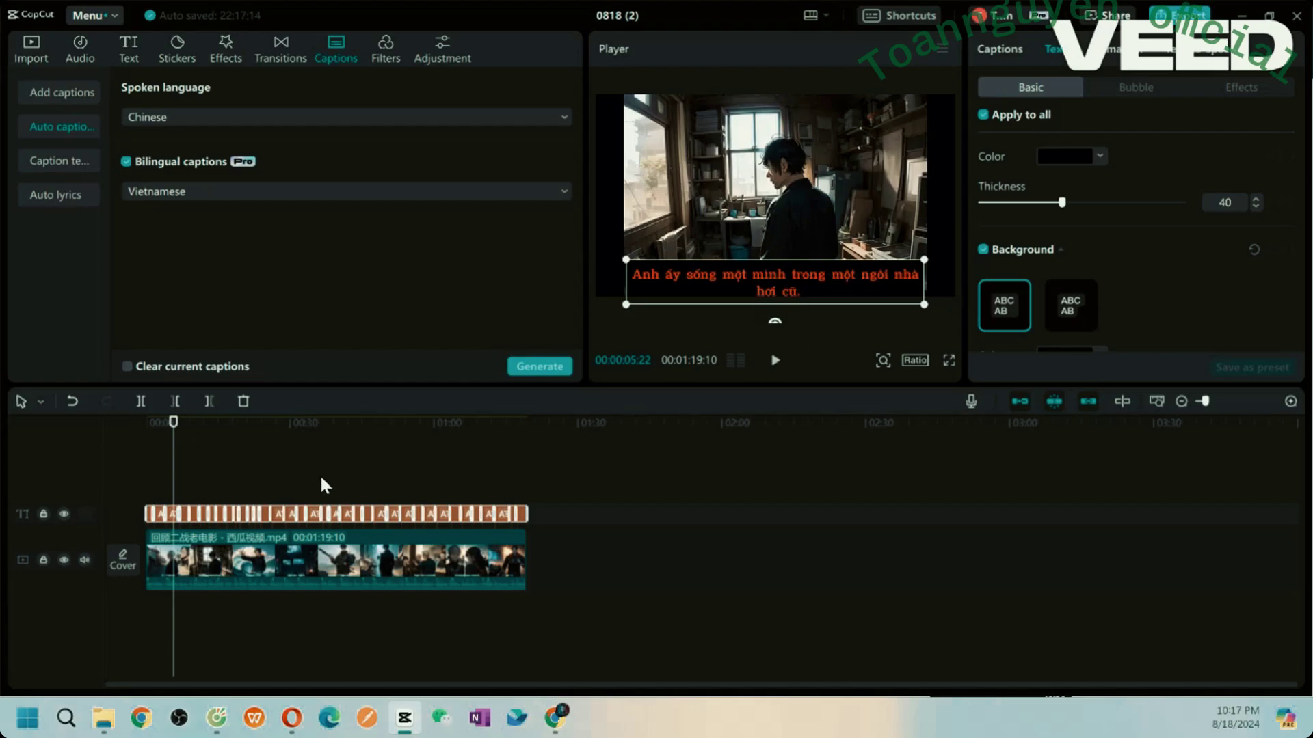
click(776, 361)
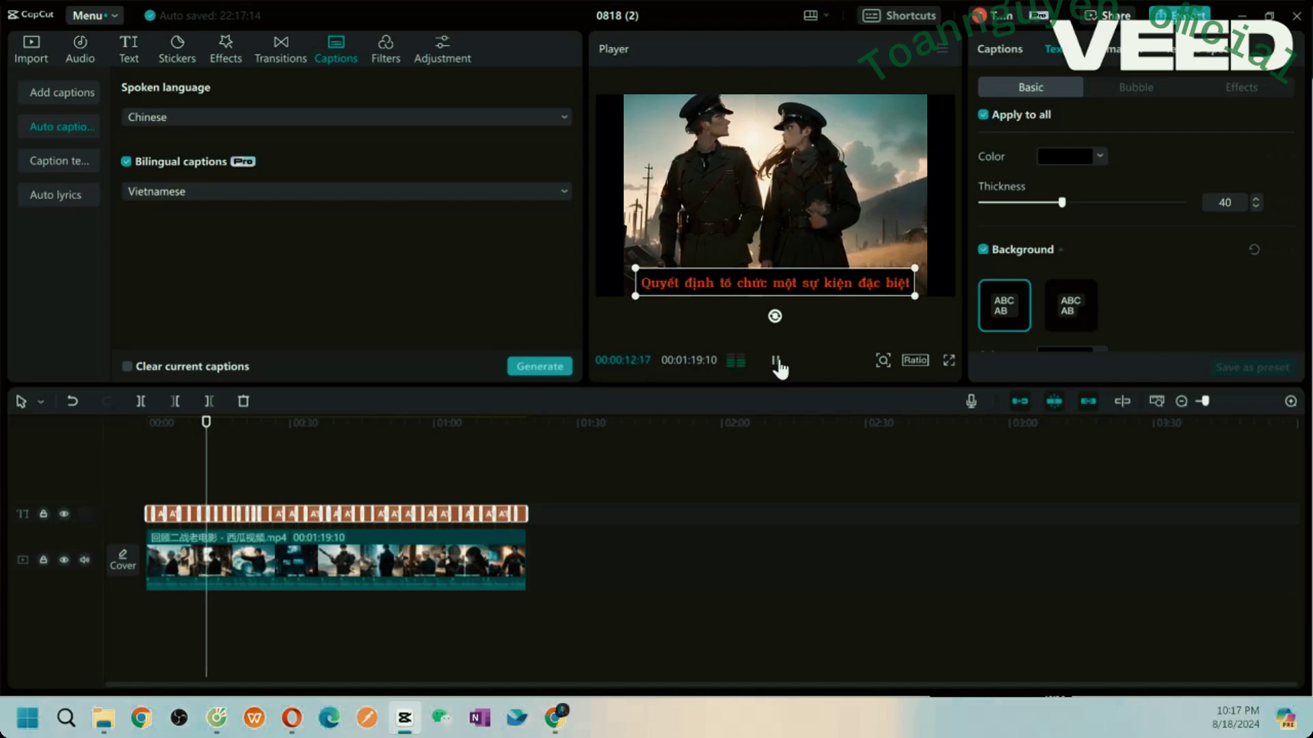
click(778, 362)
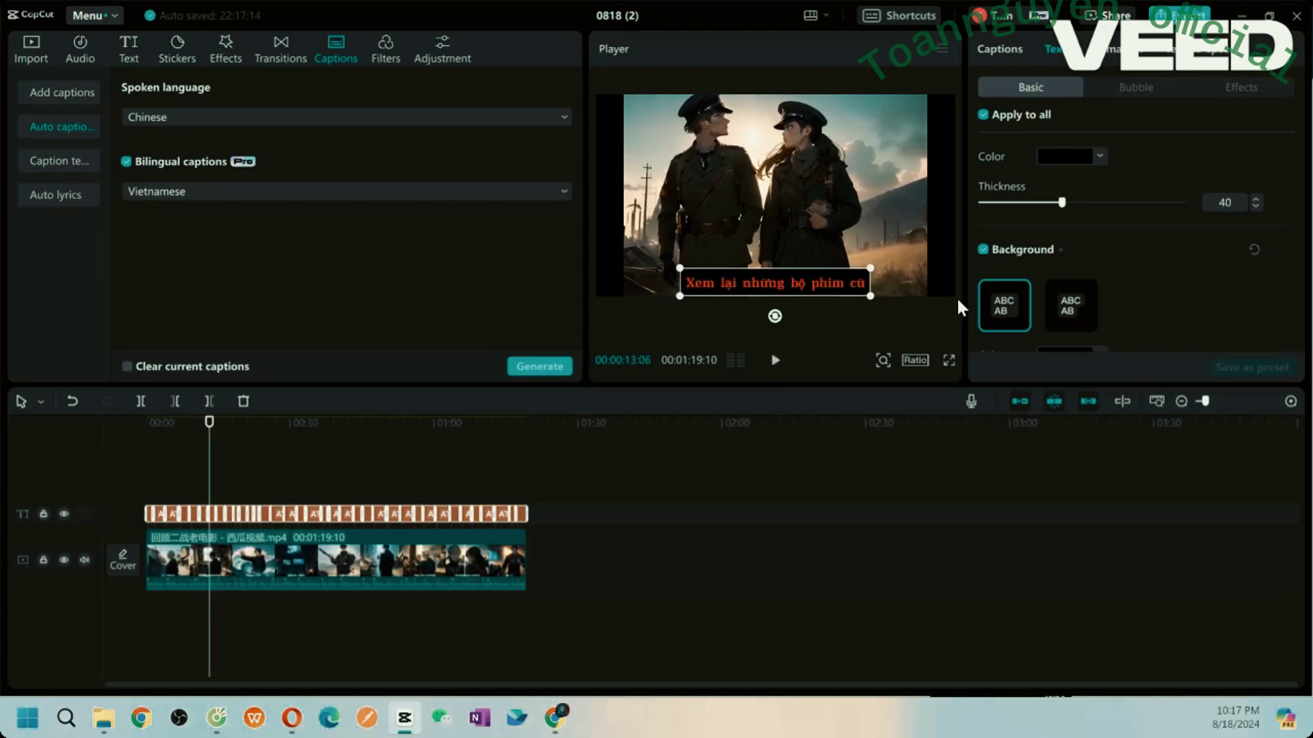
scroll(1152, 280, down, 3)
scroll(1152, 280, down, 3)
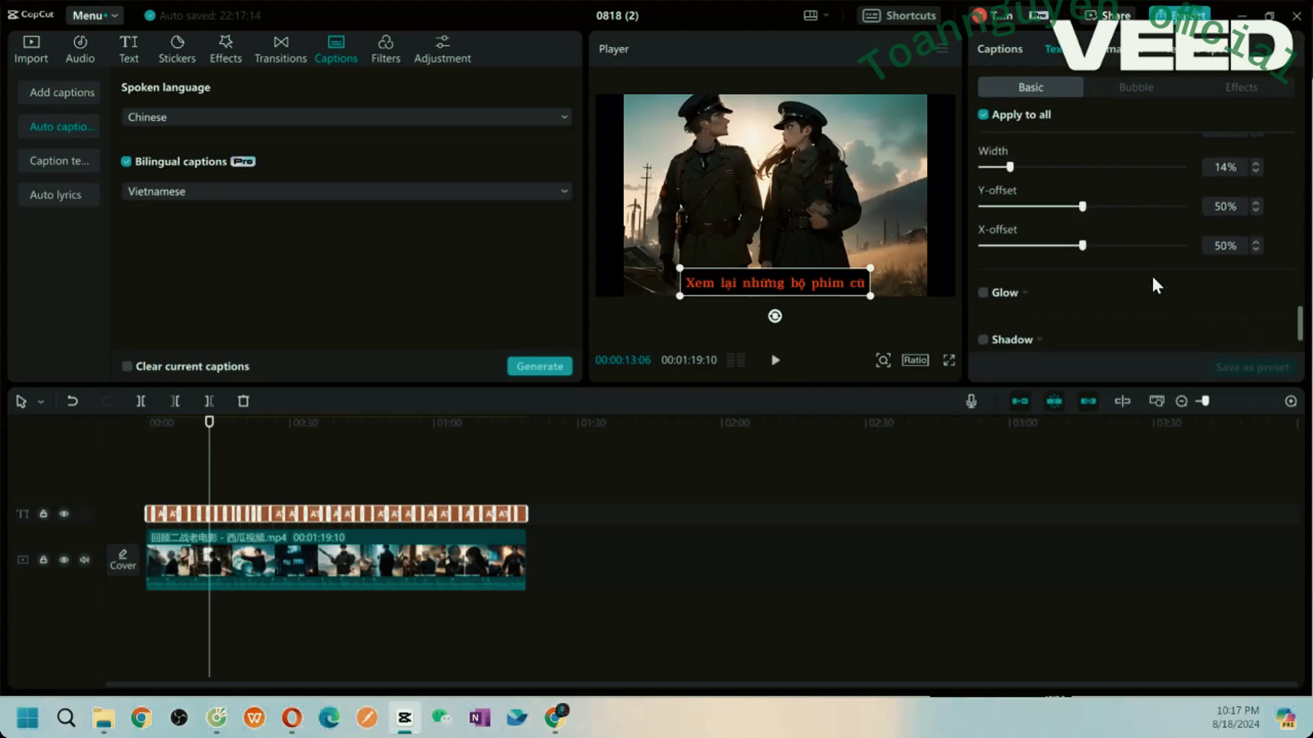
scroll(1152, 280, down, 2)
scroll(1154, 280, up, 1)
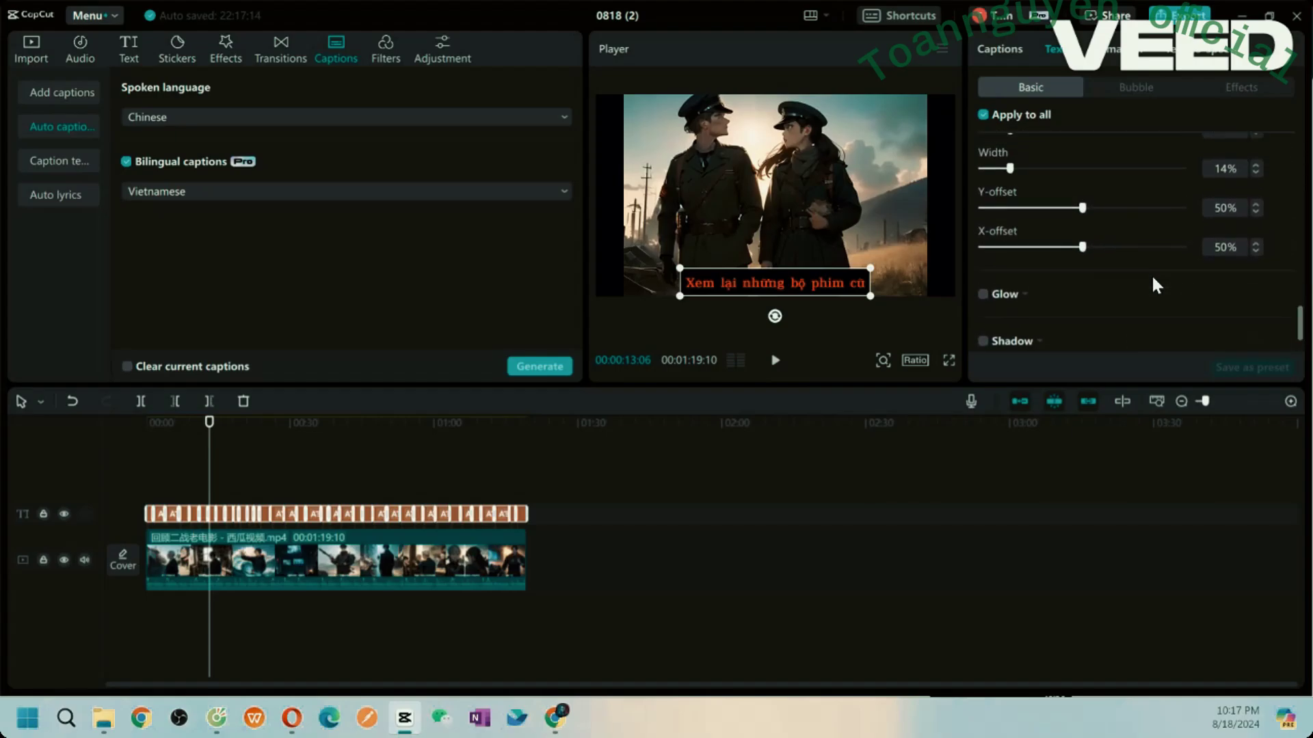
scroll(1154, 282, up, 3)
scroll(1155, 281, up, 3)
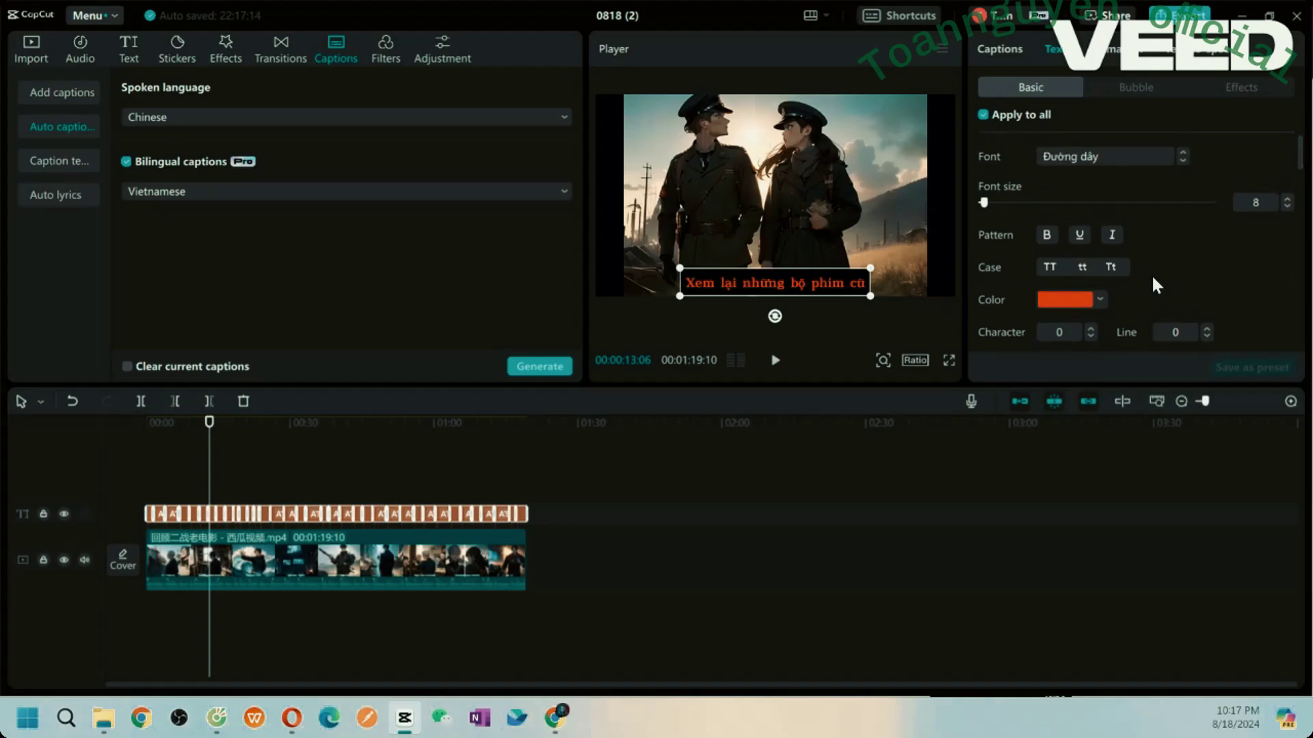
scroll(1155, 286, down, 1)
scroll(1150, 273, down, 5)
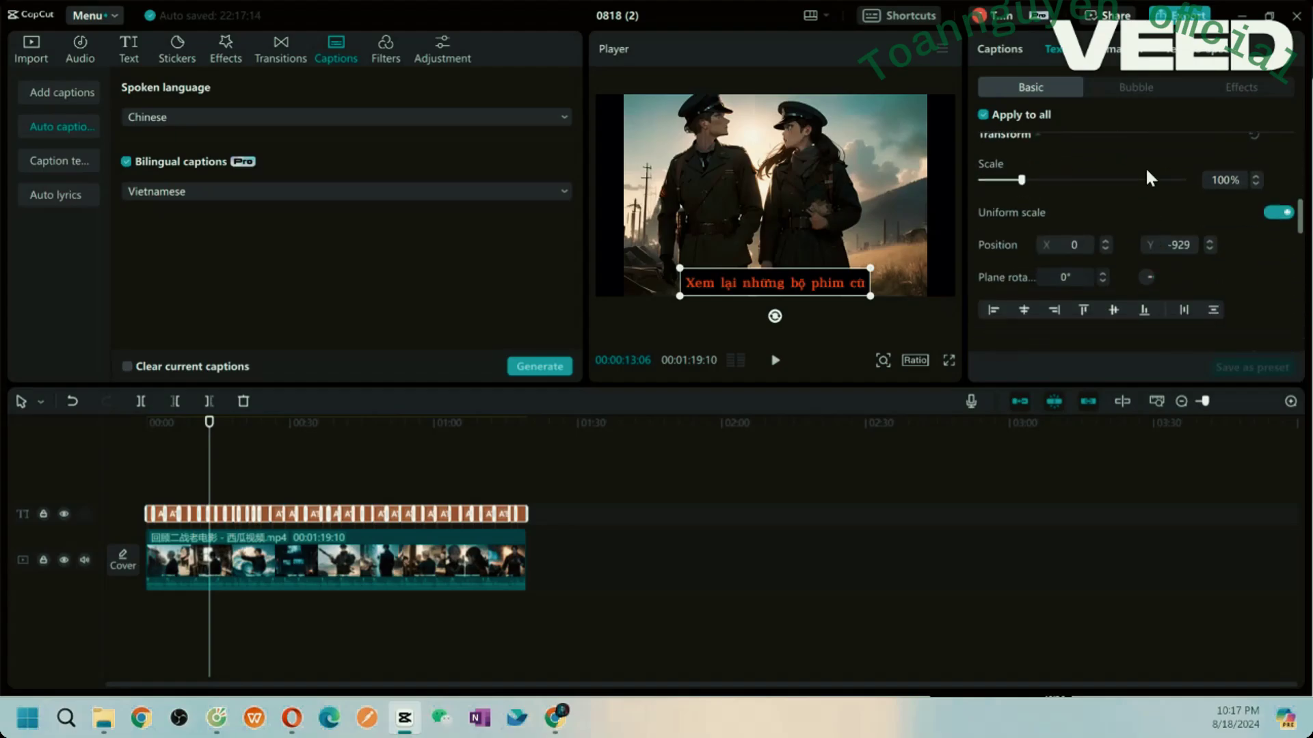
Step: Browse the text Effects presets and give all captions a cyan glowing effect
click(1233, 94)
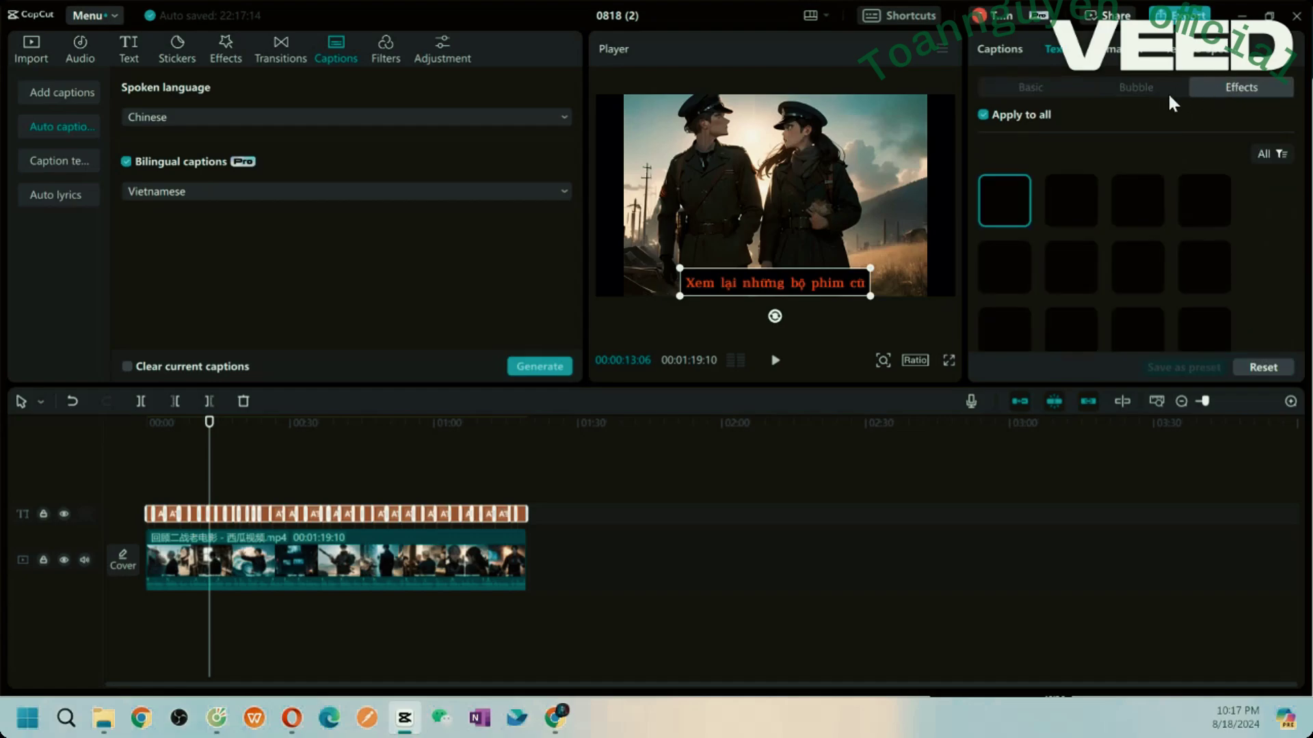
scroll(1133, 282, down, 3)
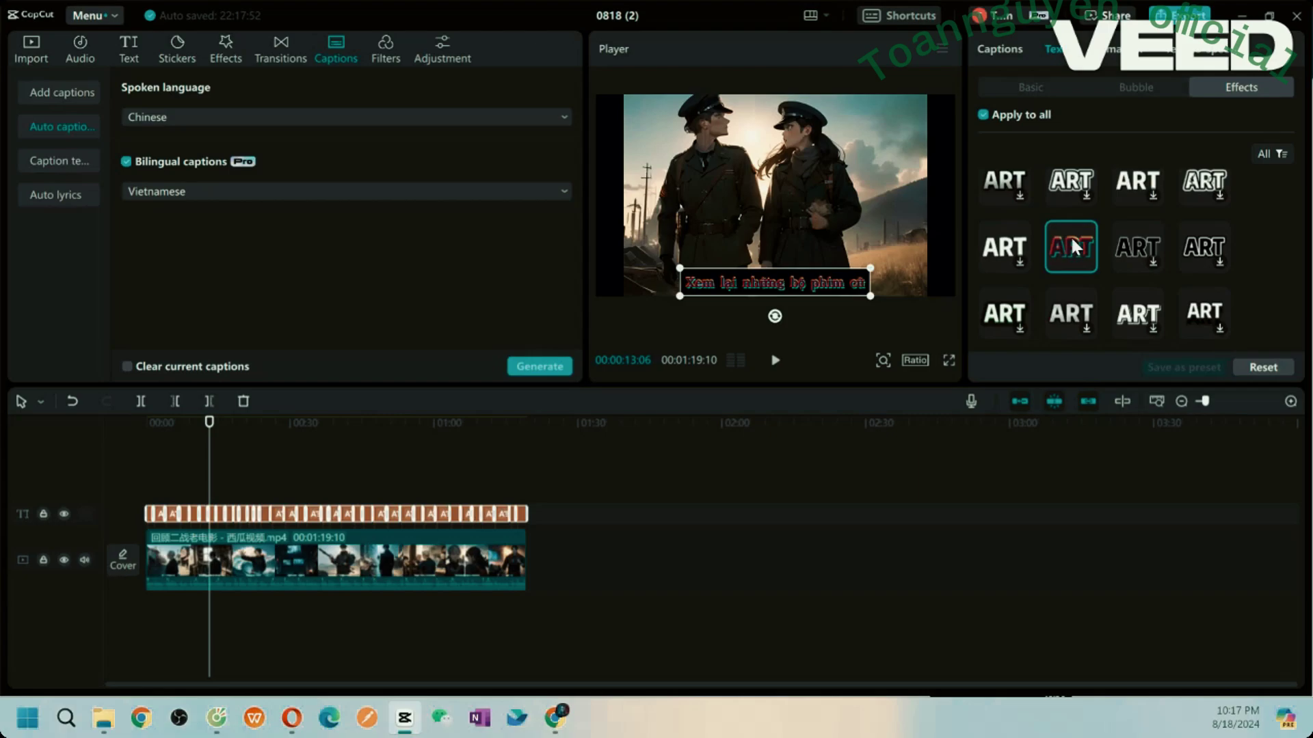
click(1006, 249)
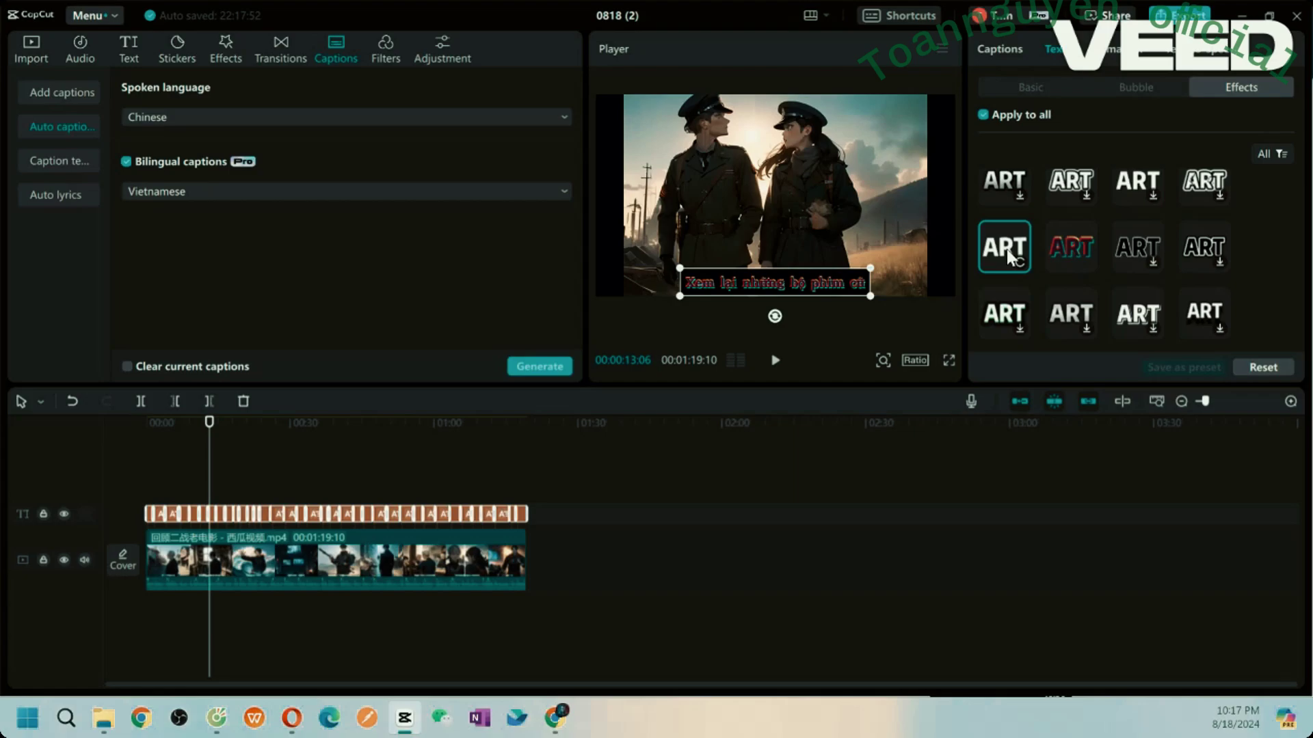
scroll(1094, 266, down, 2)
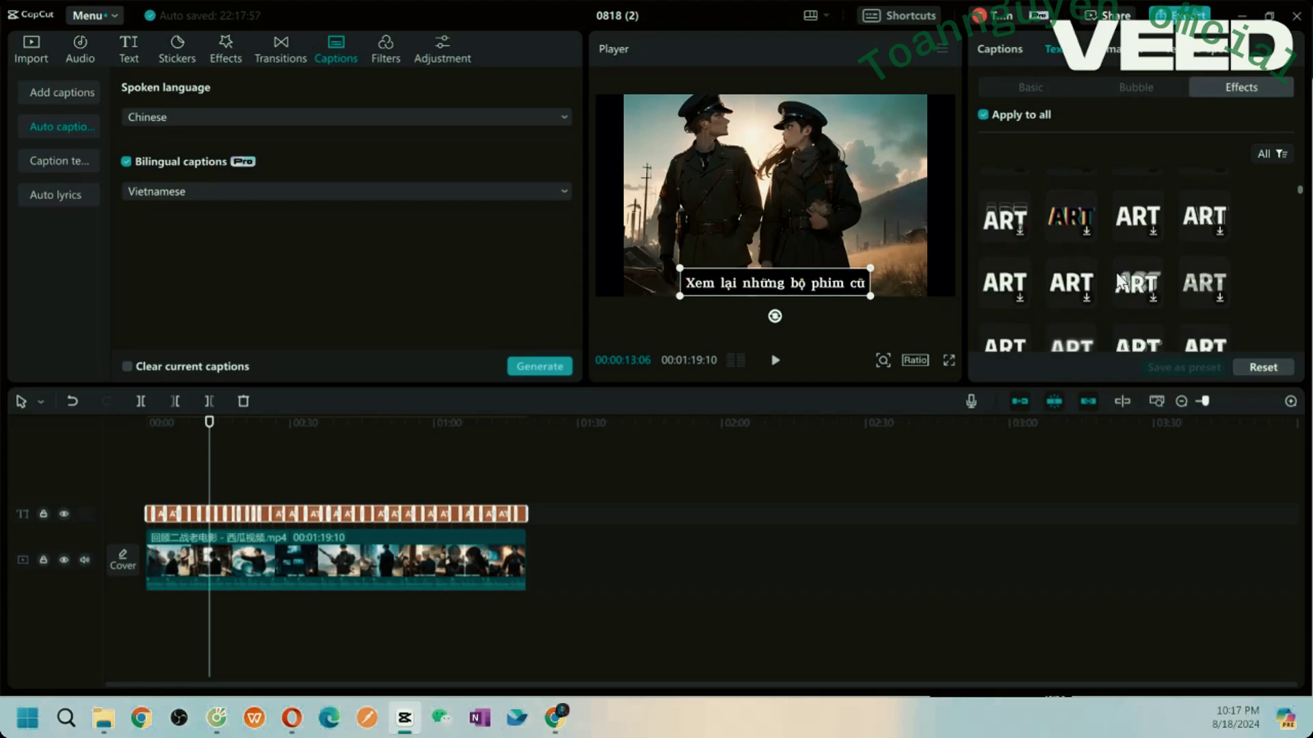
scroll(1116, 273, down, 1)
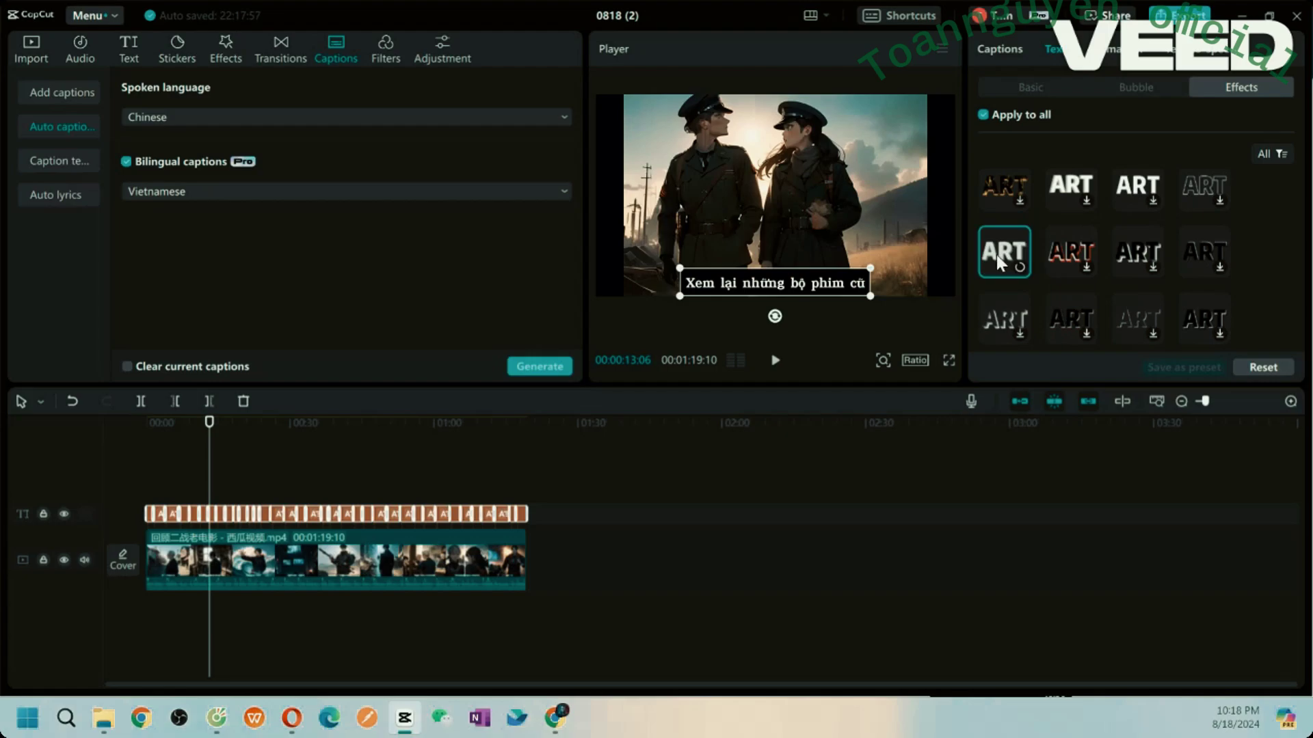
scroll(1068, 252, down, 3)
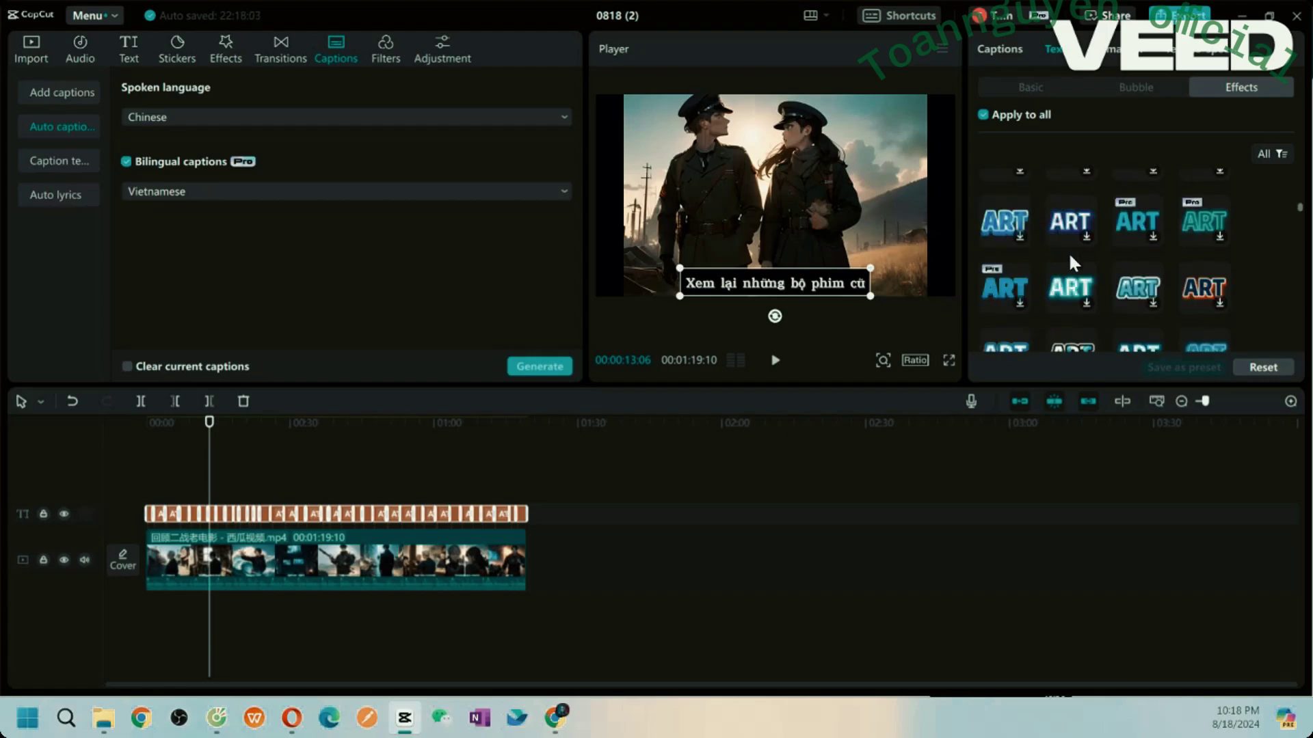
scroll(1068, 251, down, 2)
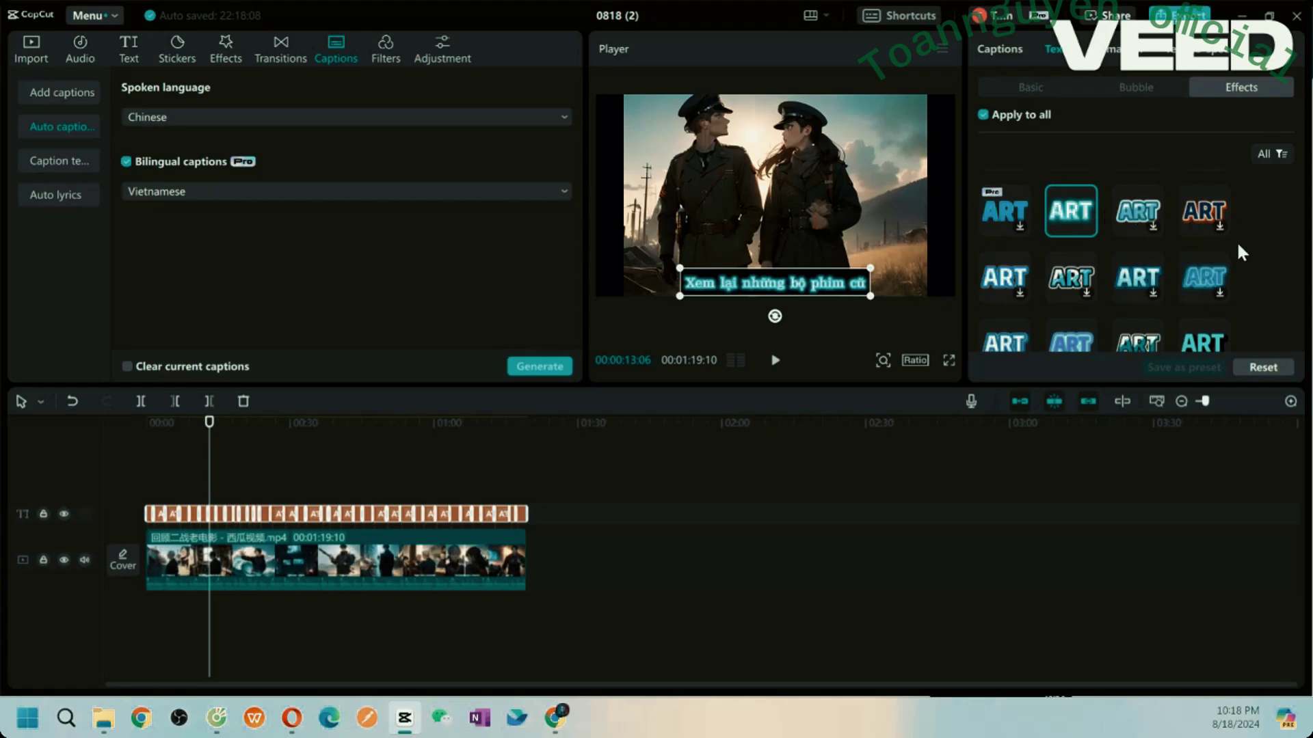
scroll(1237, 246, down, 5)
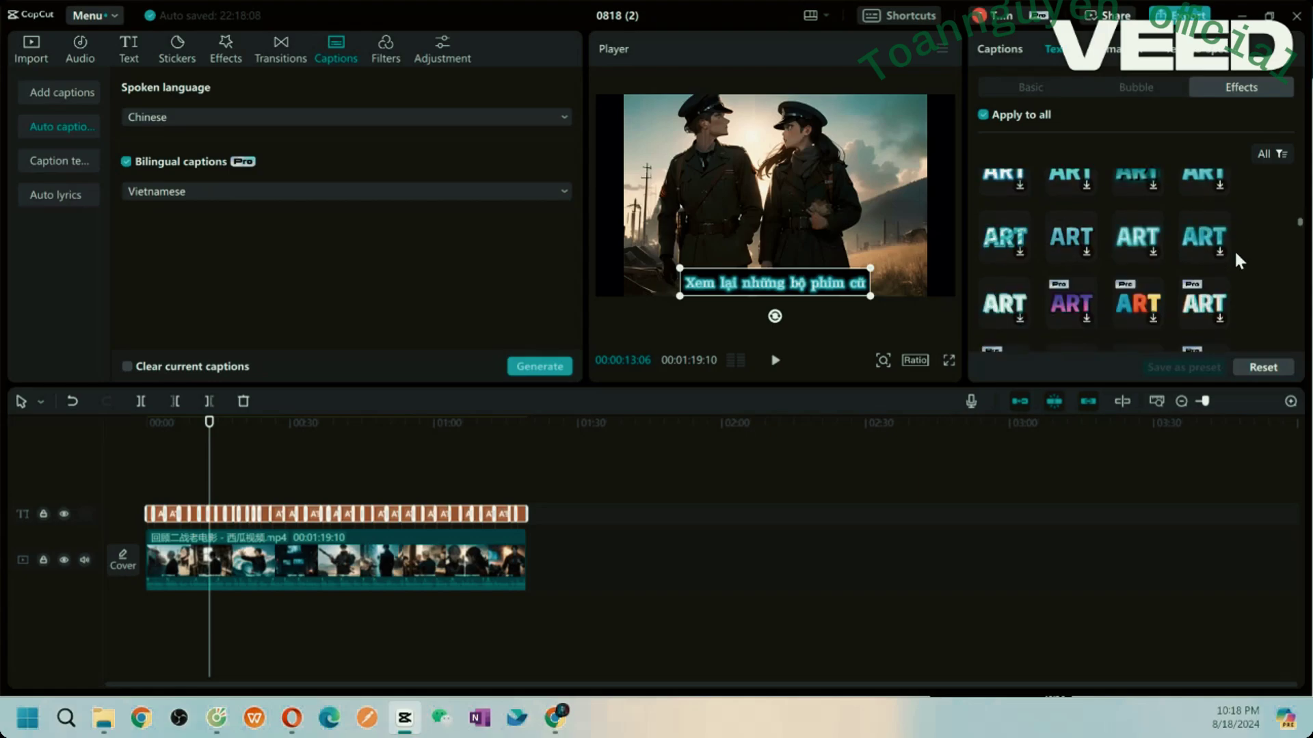
Step: Browse the caption Bubble and Animation presets, then rewind the playhead to 00:00
click(1140, 90)
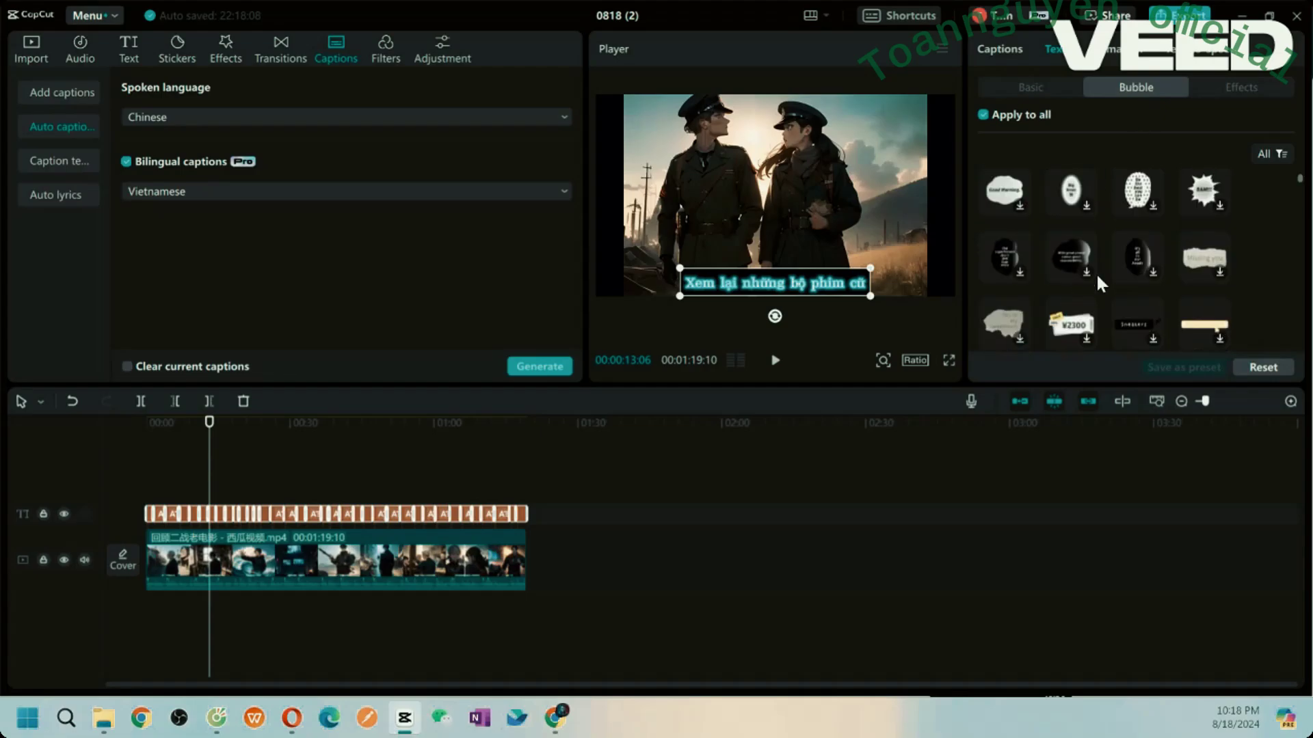
scroll(1121, 272, down, 3)
scroll(1138, 272, down, 3)
scroll(1139, 273, up, 6)
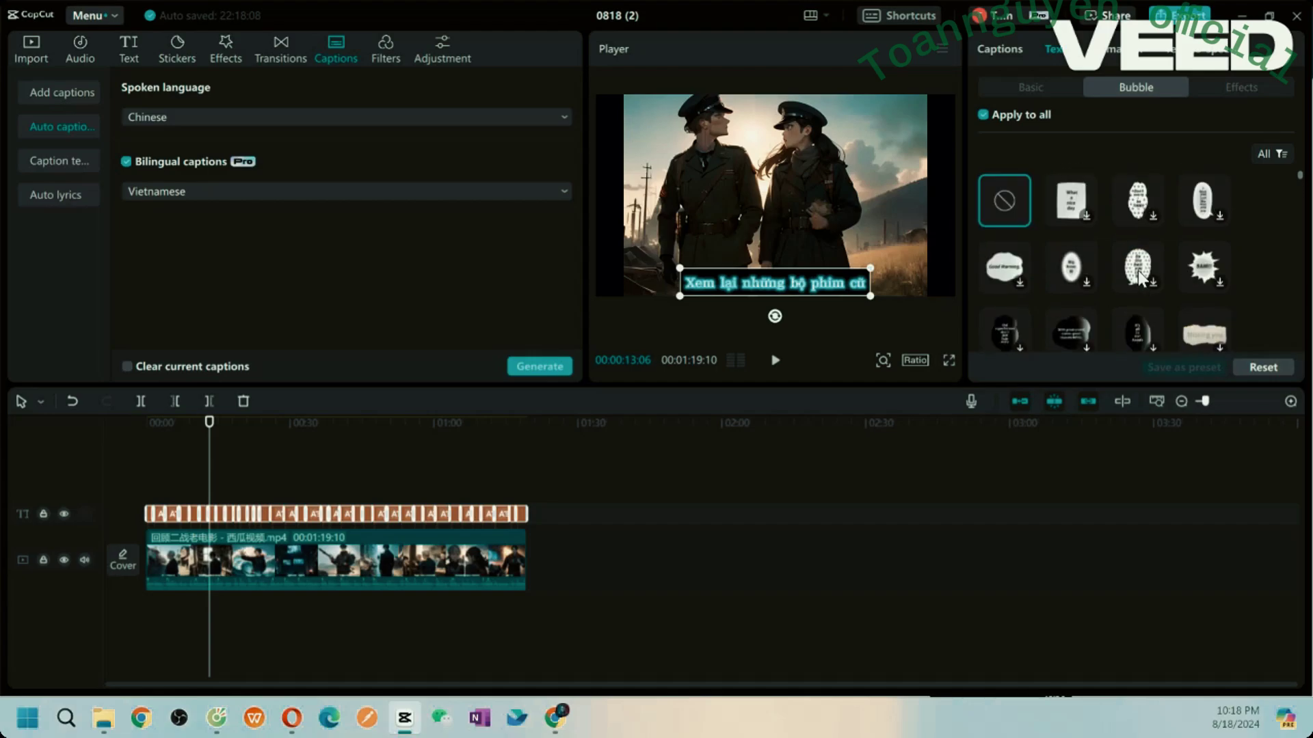
click(1114, 49)
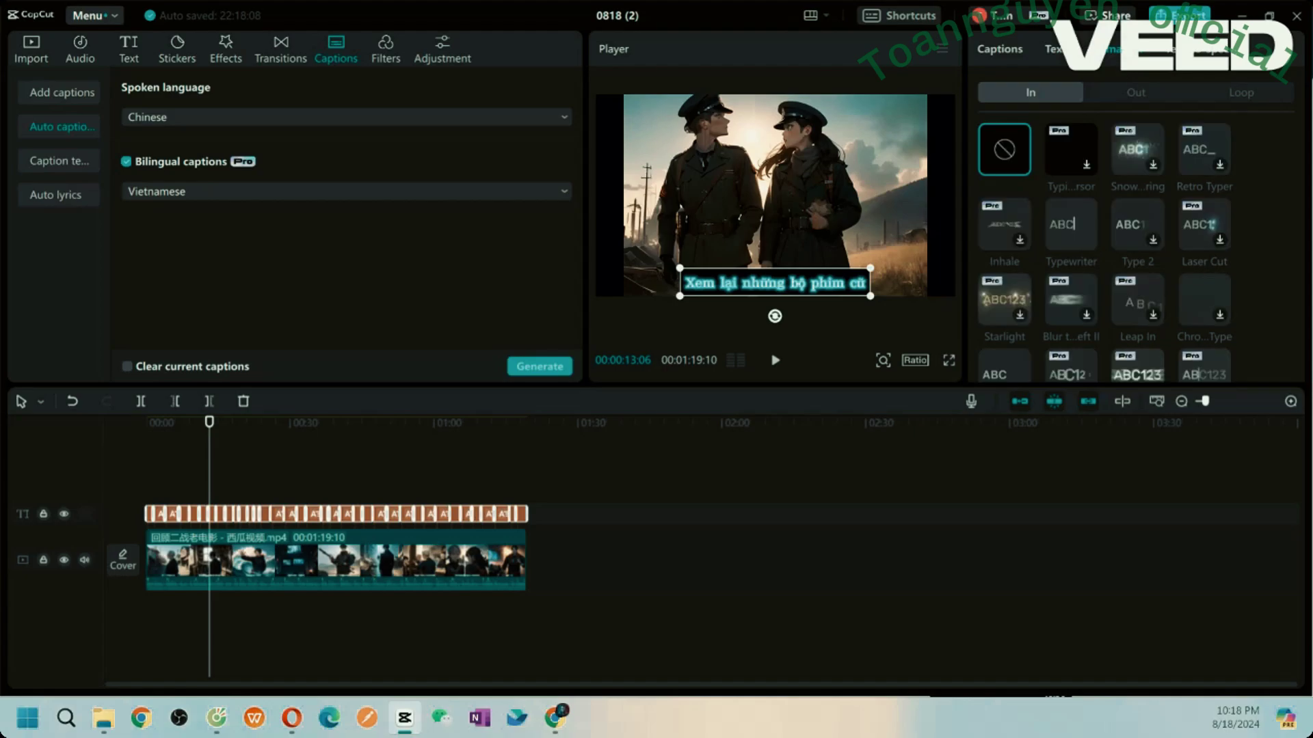
click(1060, 58)
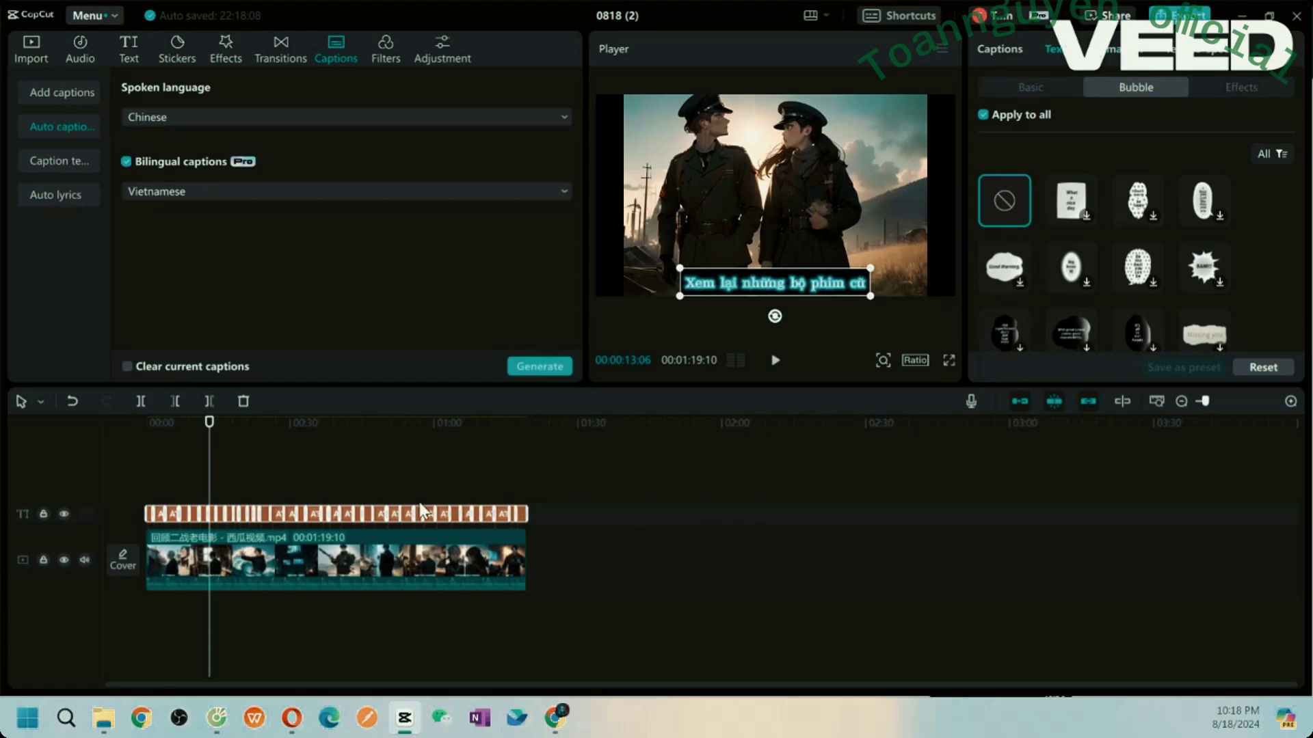
drag(210, 425, 120, 438)
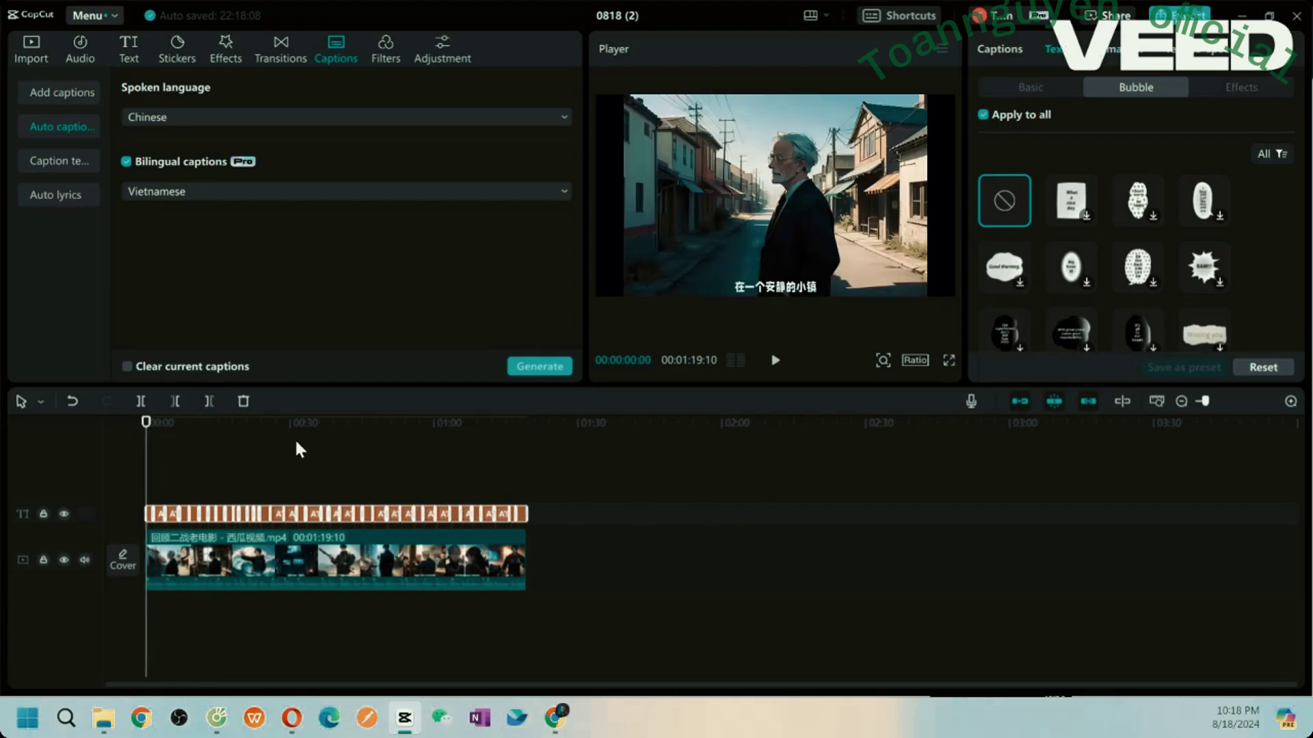
Step: Extract the old-film clip's audio onto its own track and deactivate that audio clip
click(274, 551)
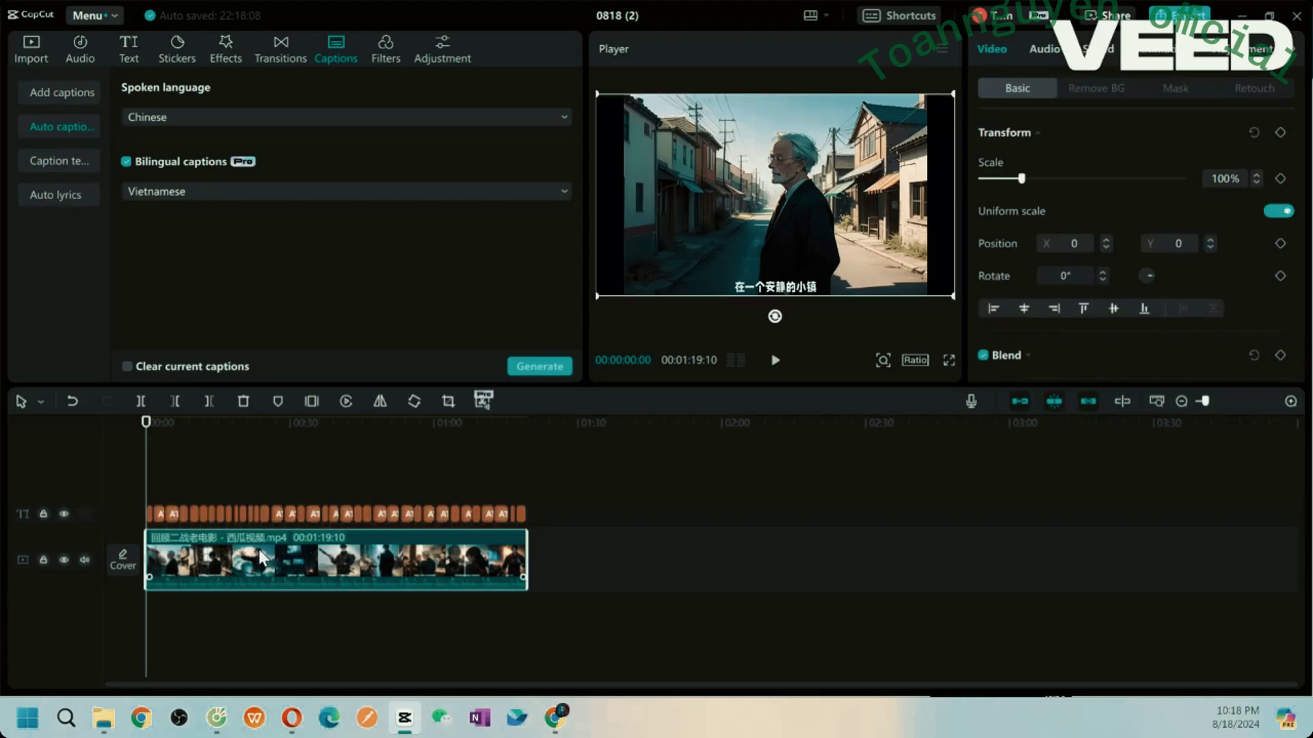
right_click(214, 566)
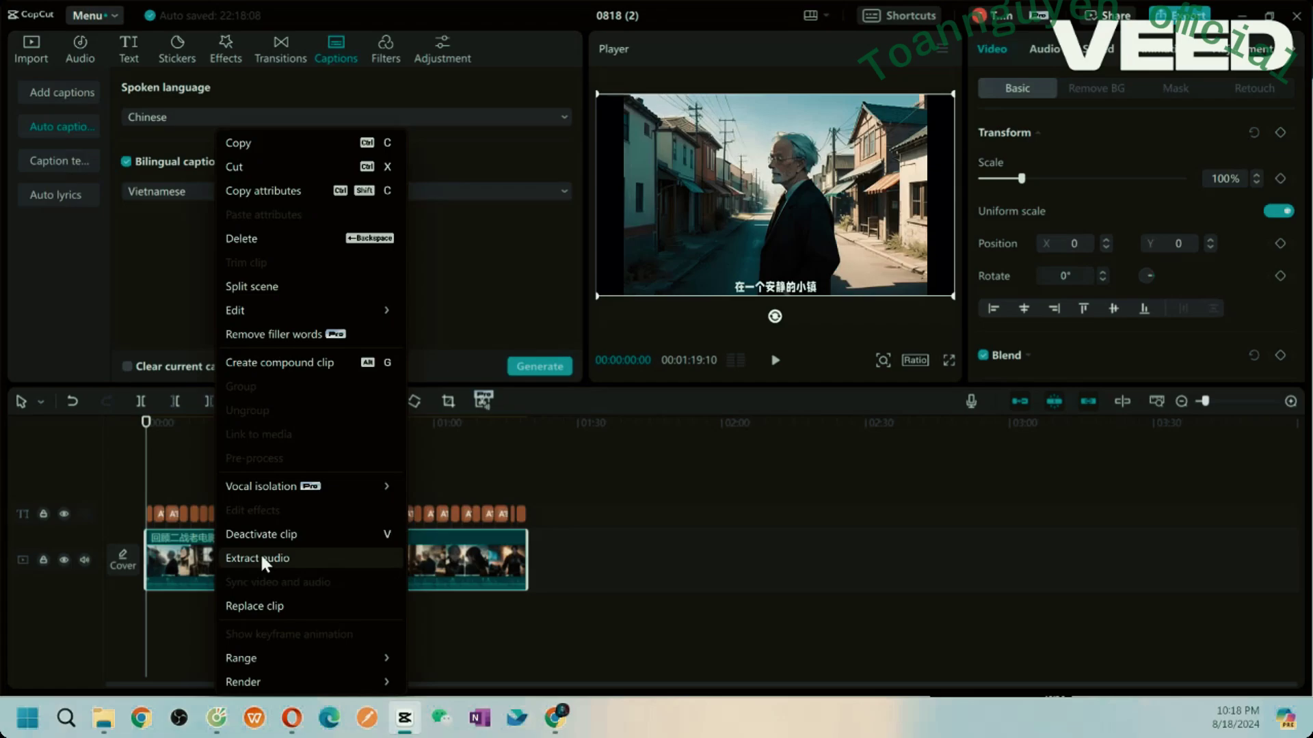
click(262, 559)
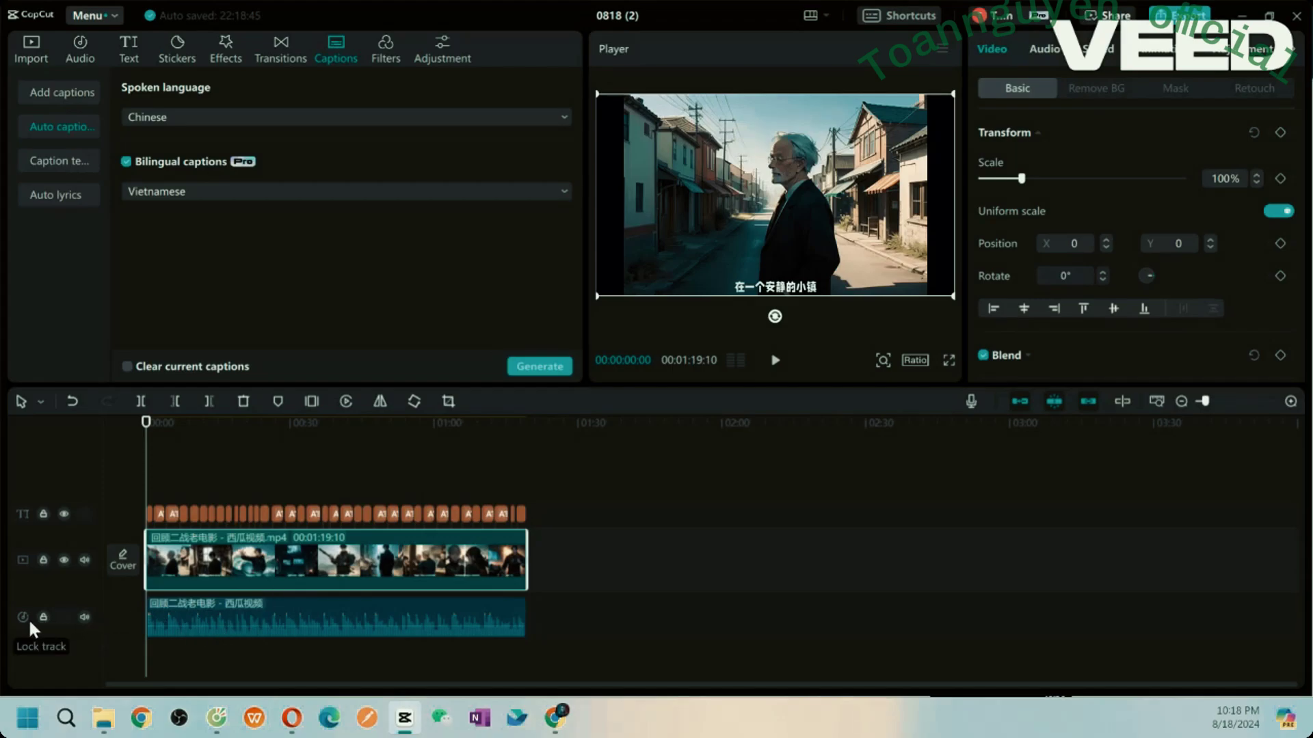
right_click(227, 619)
click(291, 515)
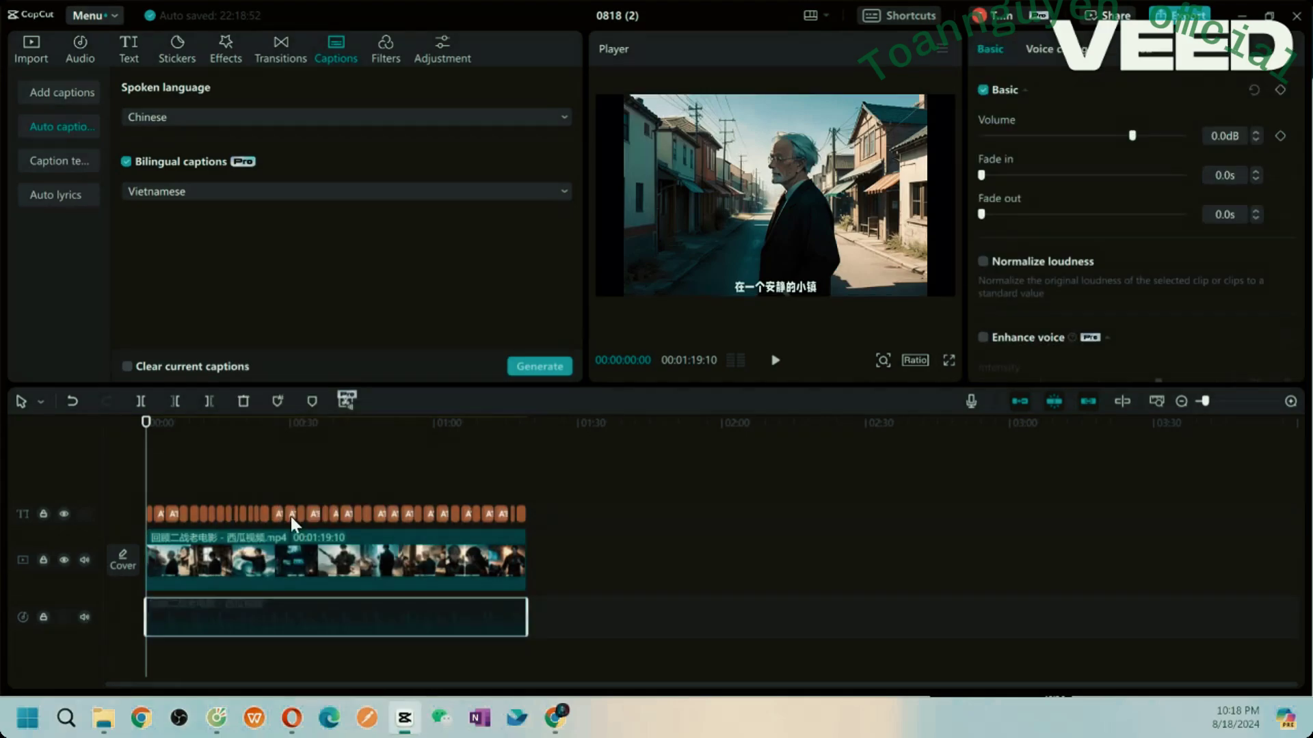
drag(560, 507, 136, 523)
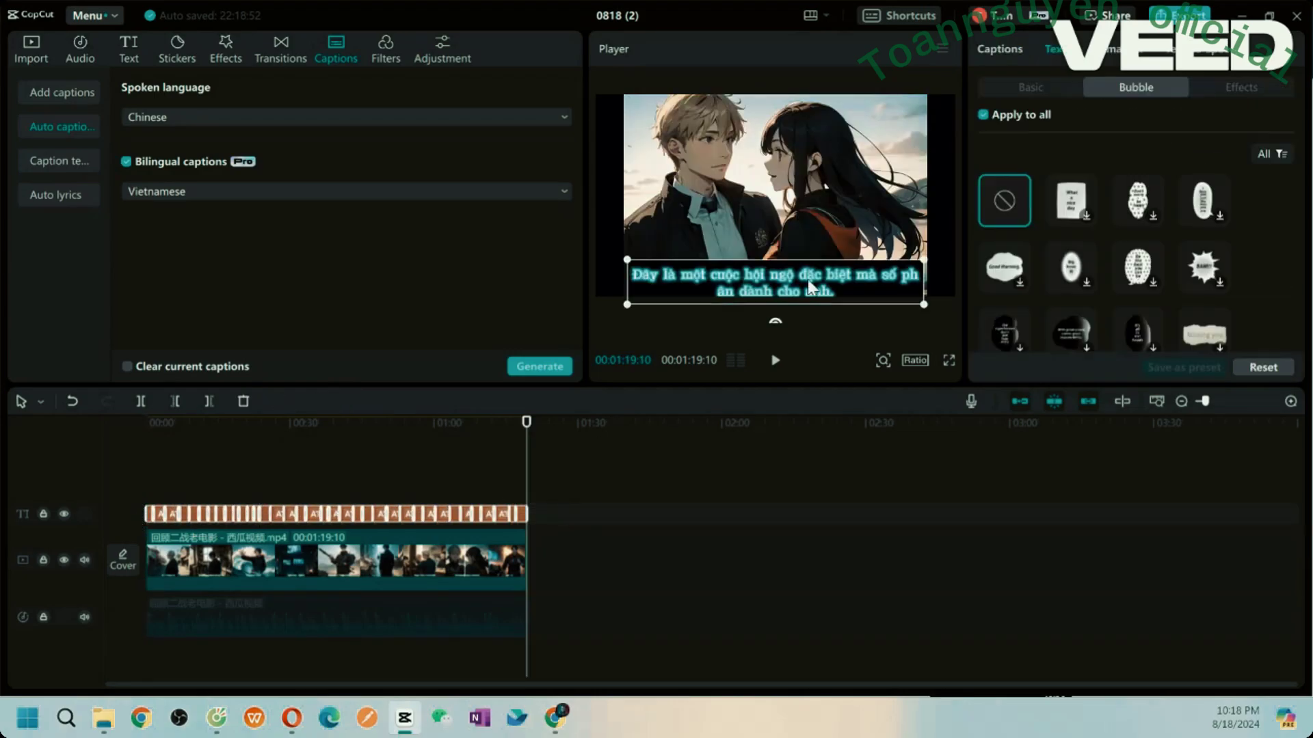
Step: Read the selected captions aloud with the Female Storyteller text-to-speech voice, adding voice clips
click(1193, 49)
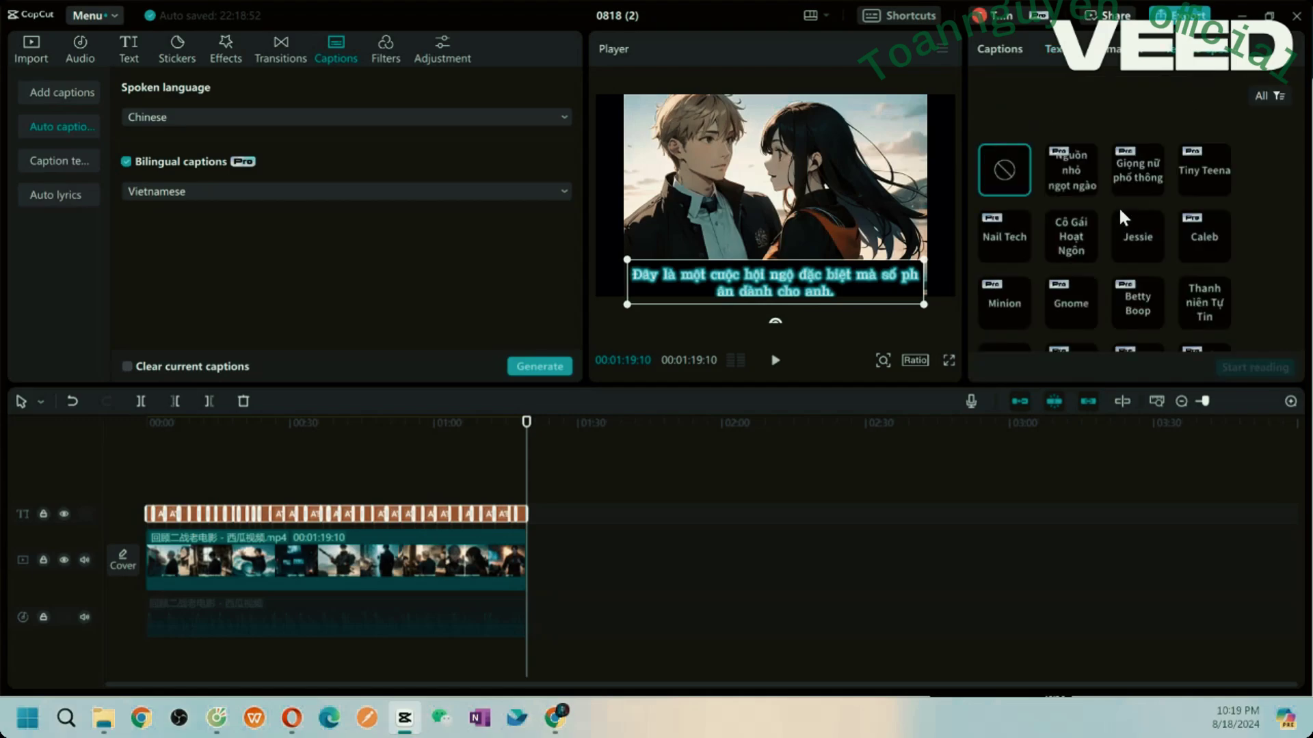
scroll(1111, 253, down, 3)
scroll(1110, 253, down, 2)
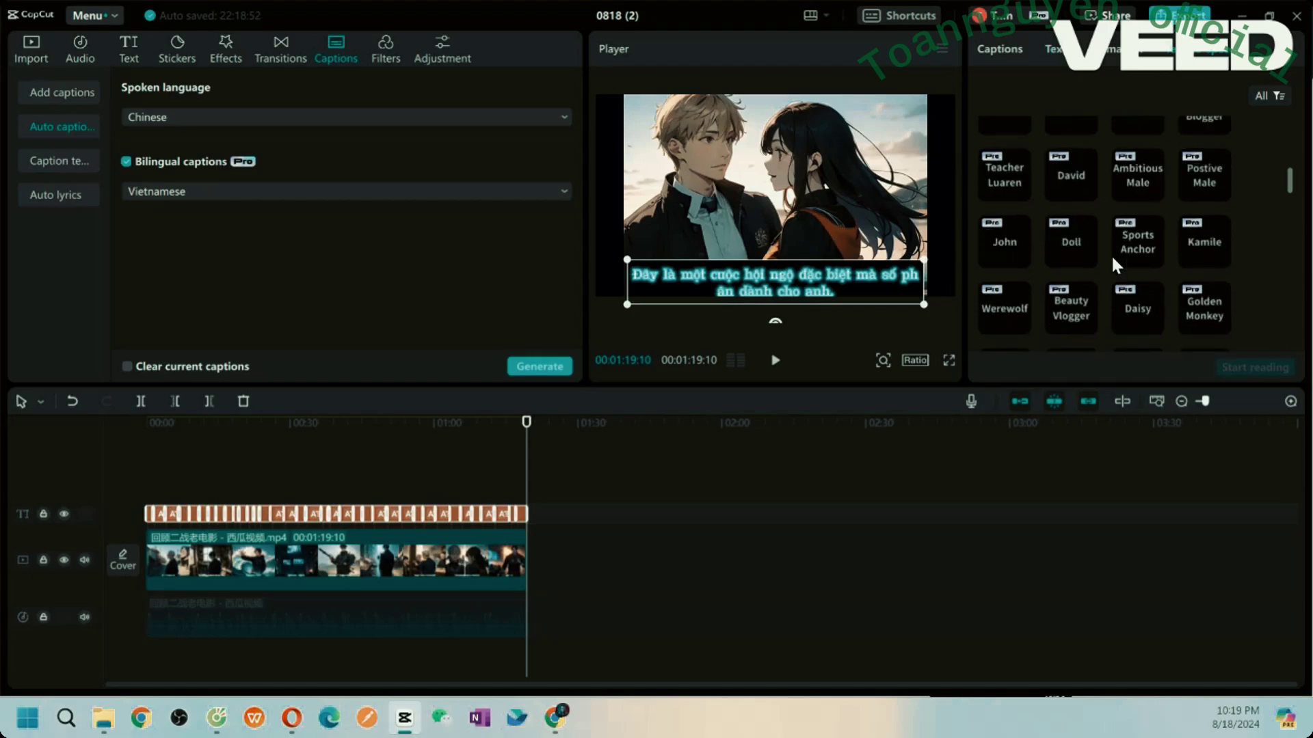
scroll(1112, 260, down, 3)
scroll(1112, 260, down, 2)
scroll(1112, 260, down, 1)
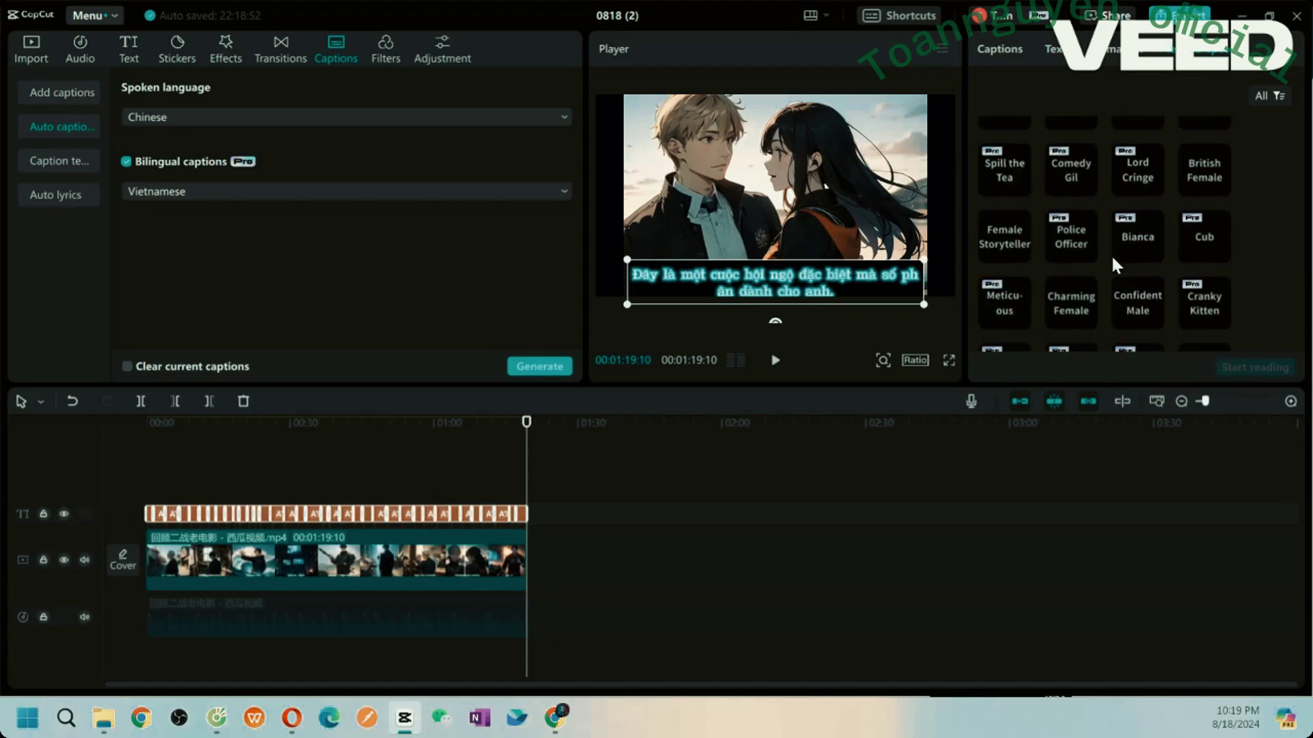
scroll(1097, 270, down, 2)
scroll(1097, 270, up, 2)
click(1005, 247)
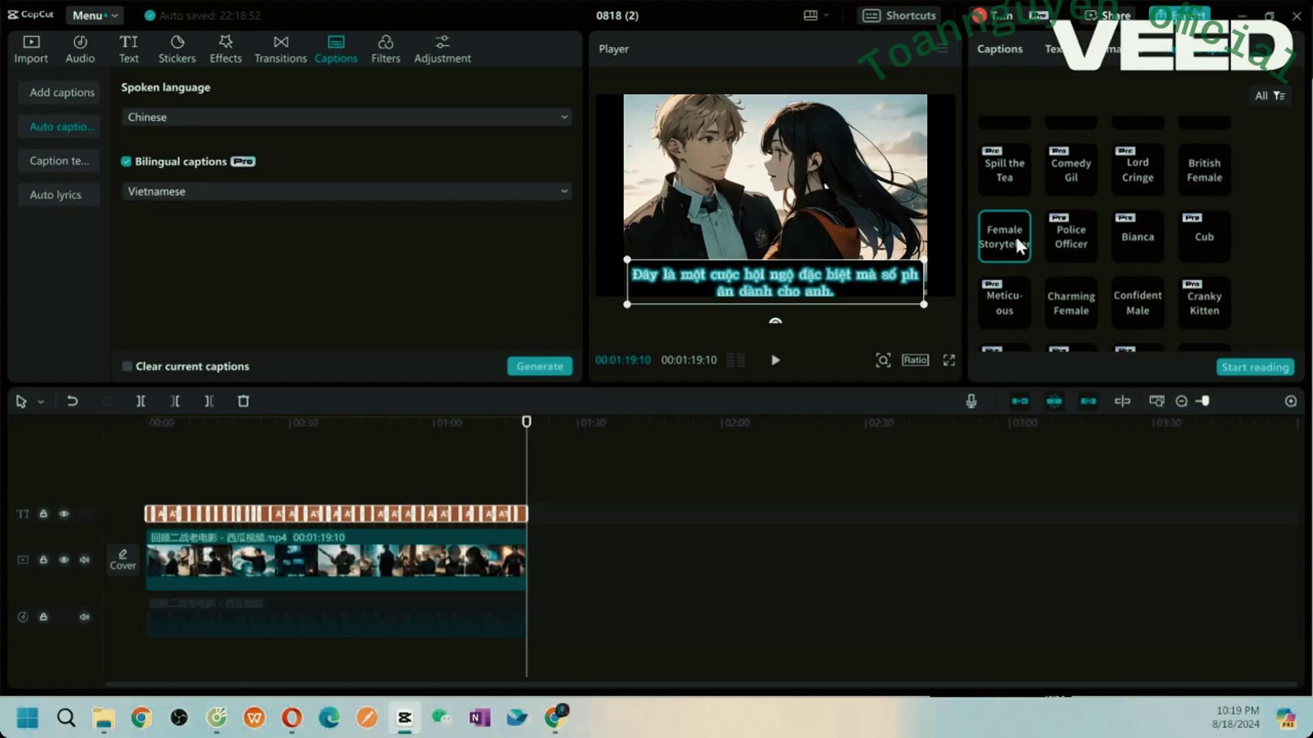
click(1255, 368)
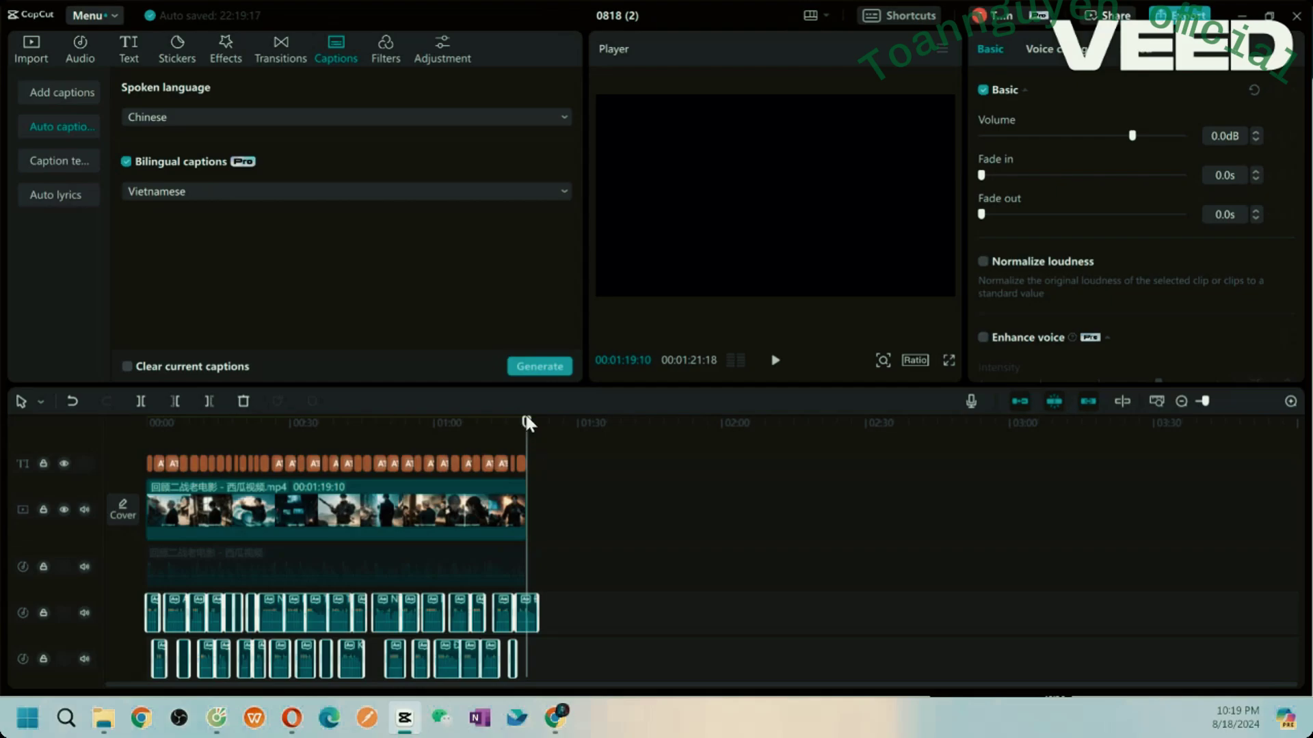
drag(527, 434, 24, 488)
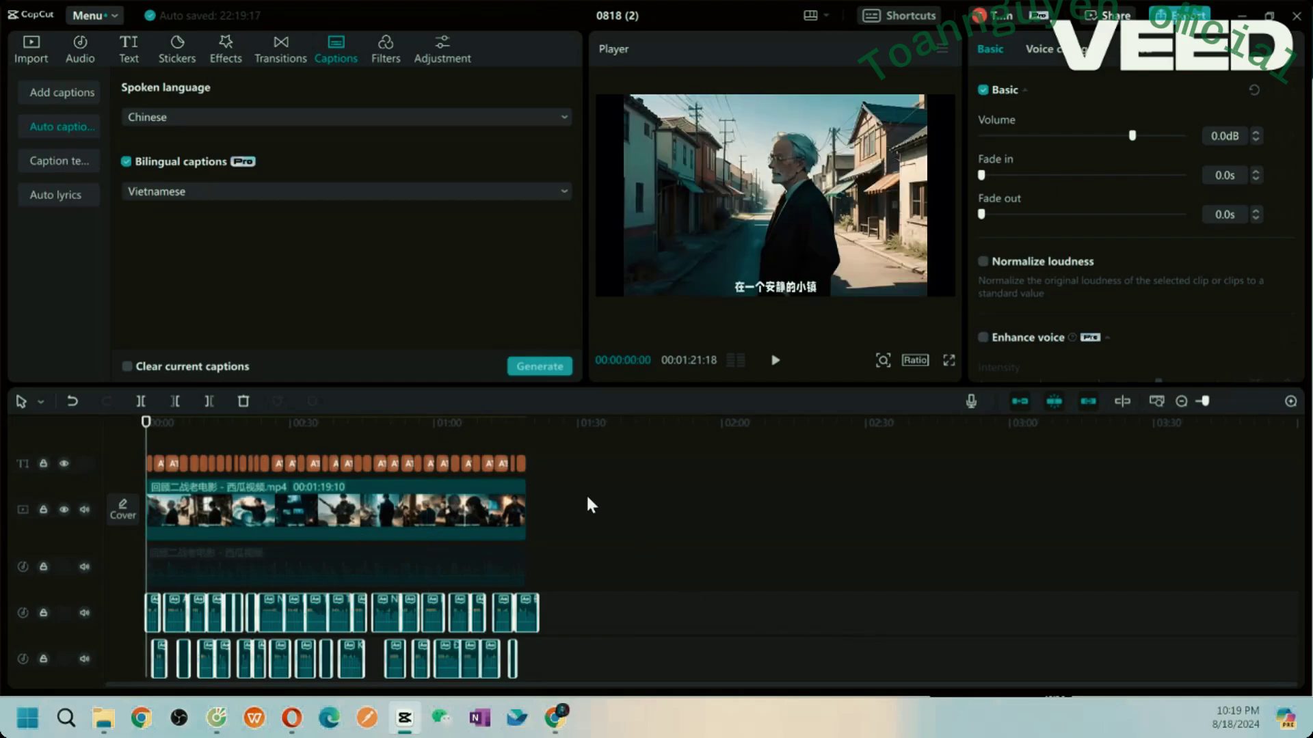
click(775, 361)
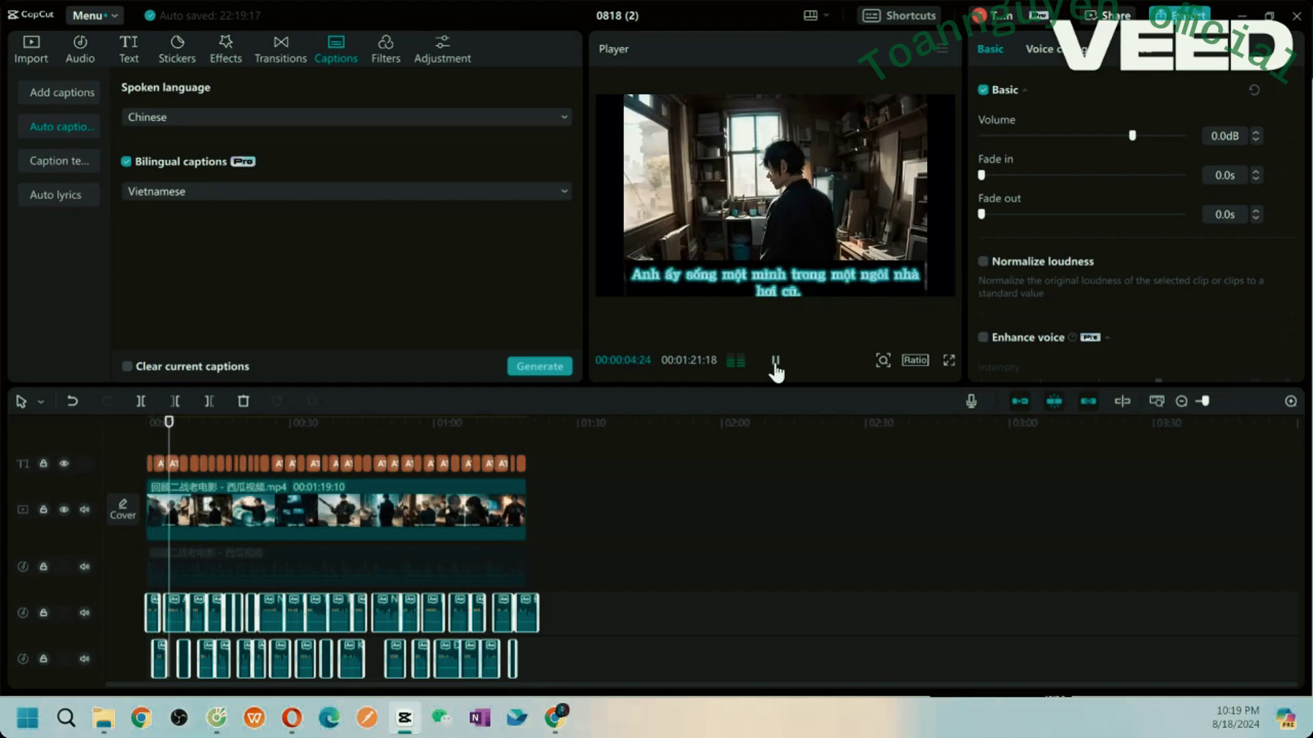
click(774, 361)
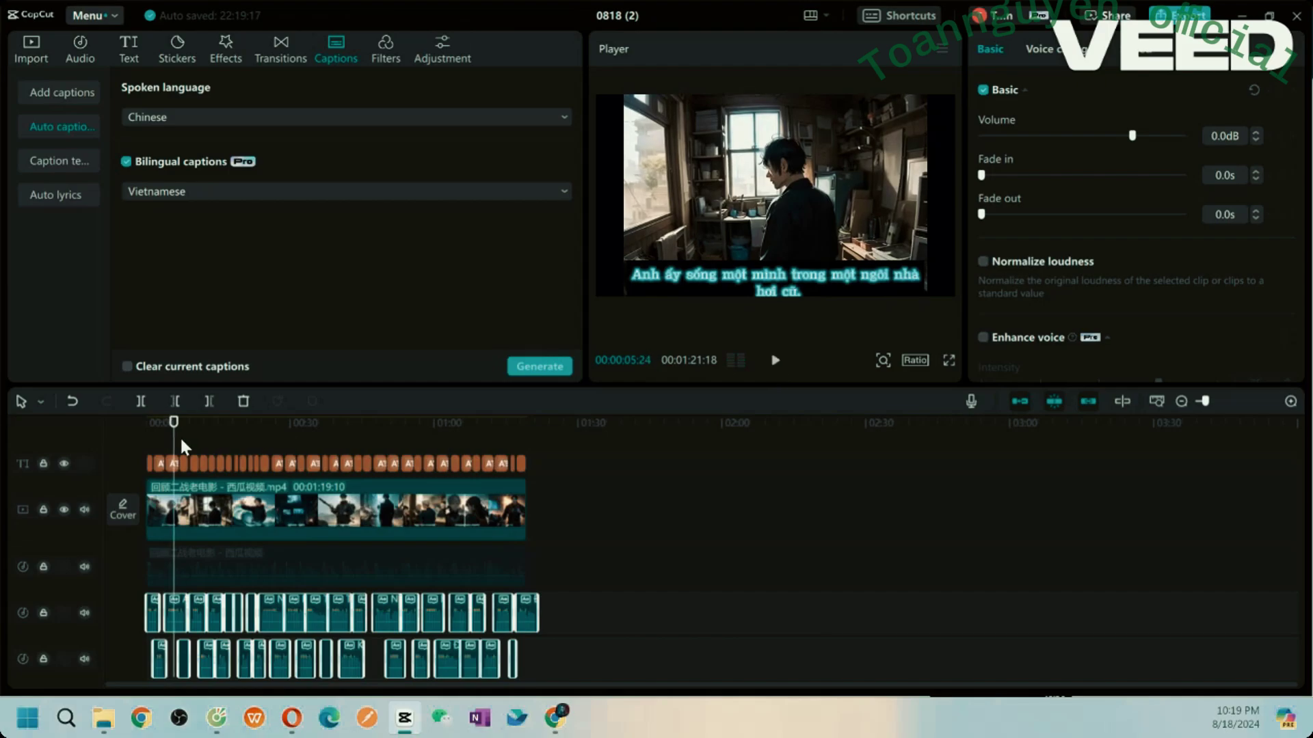
drag(176, 433, 132, 444)
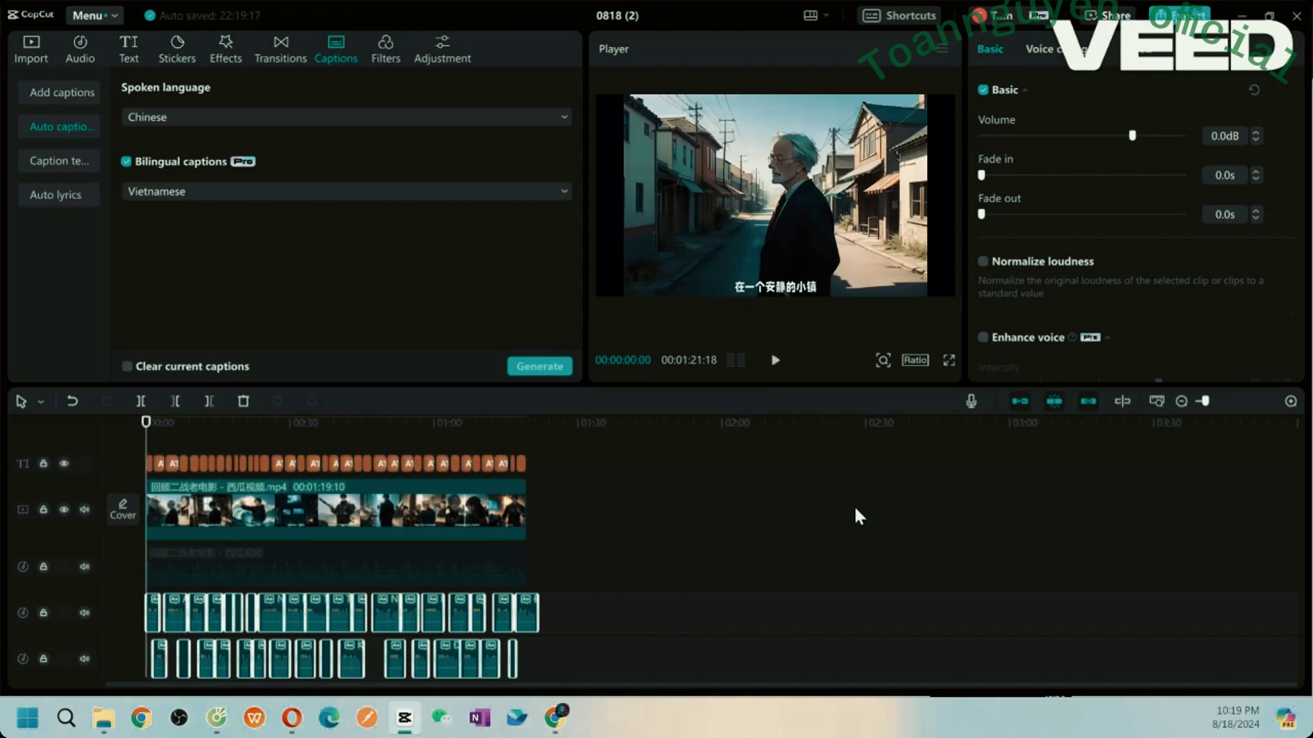
Step: Browse the voice changer's Voice characters presets without applying any
click(1039, 48)
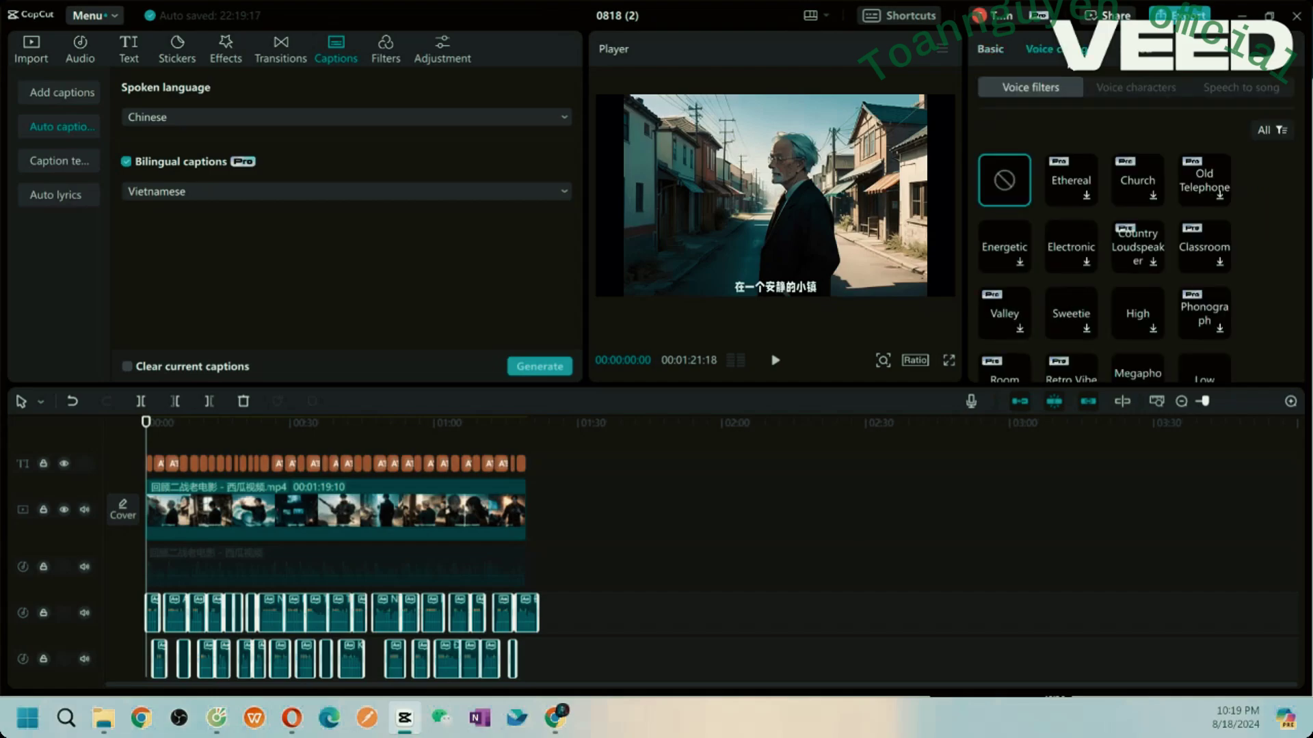
scroll(1107, 256, down, 5)
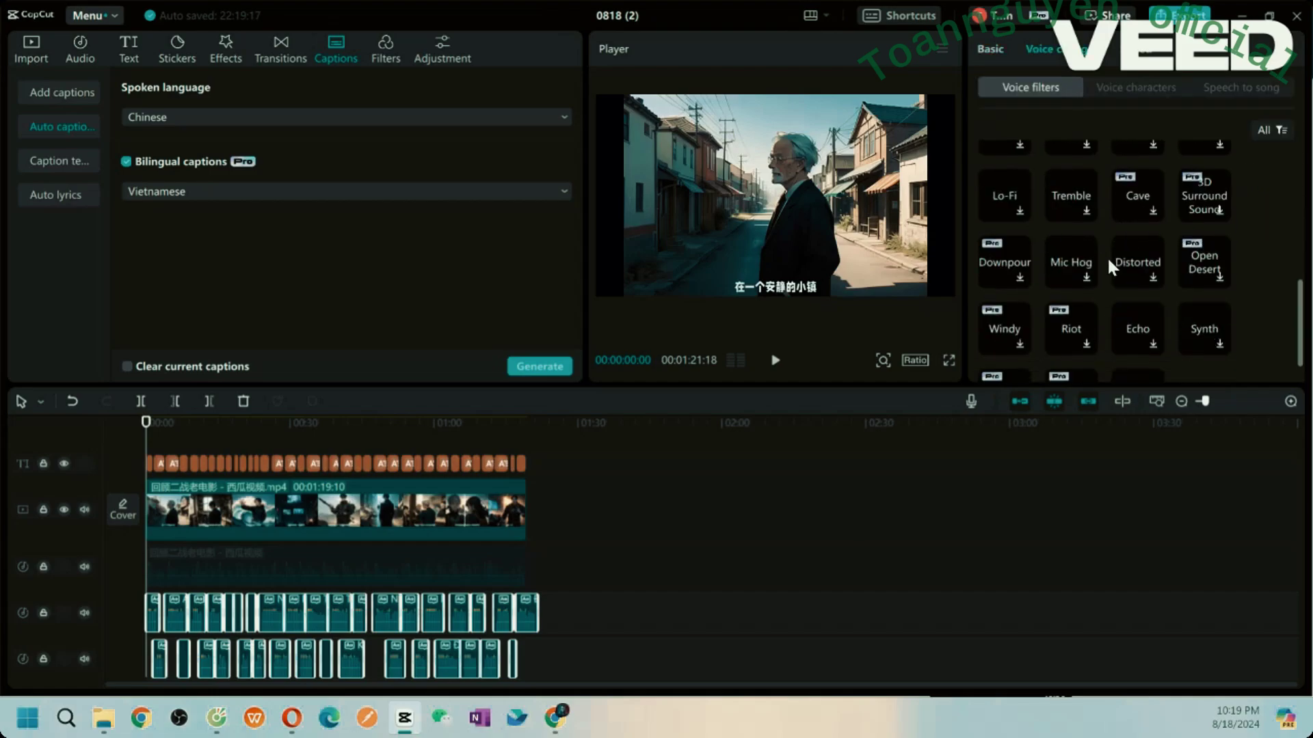
click(1138, 89)
scroll(1102, 330, down, 3)
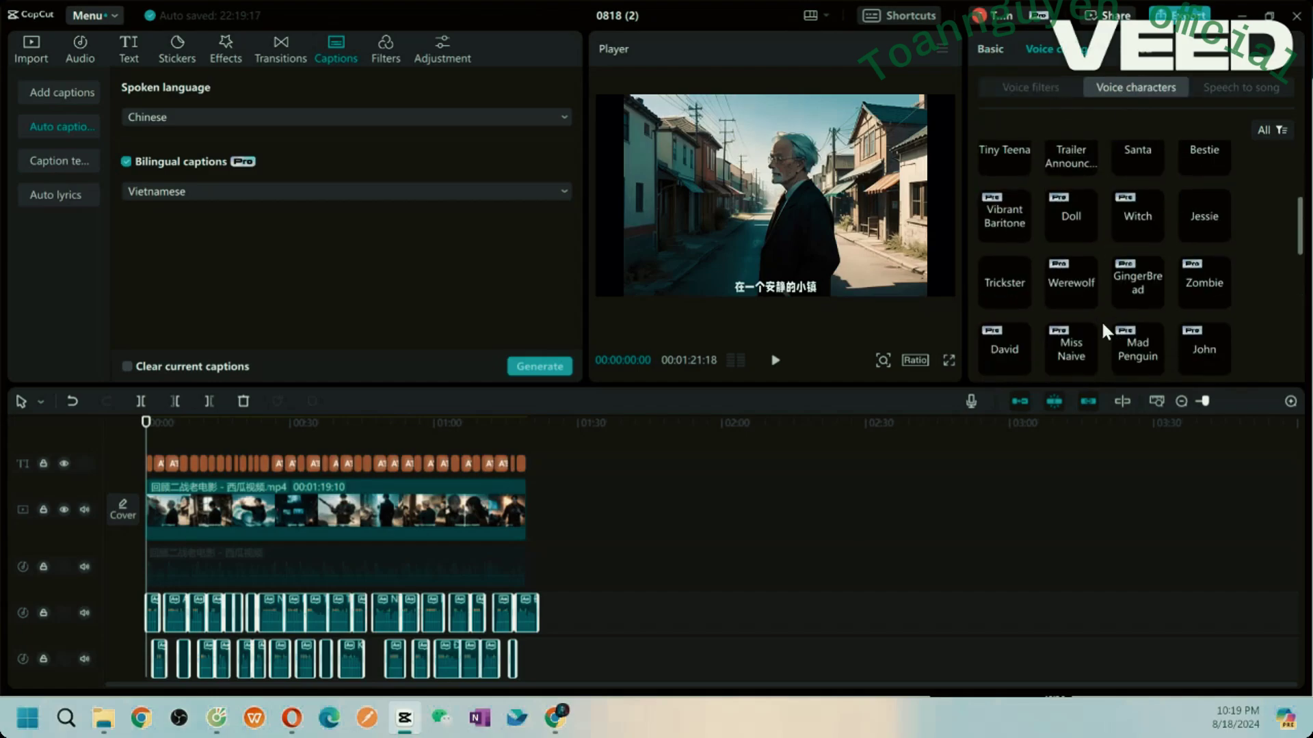
scroll(1102, 330, down, 3)
scroll(1102, 329, down, 3)
scroll(1101, 320, up, 5)
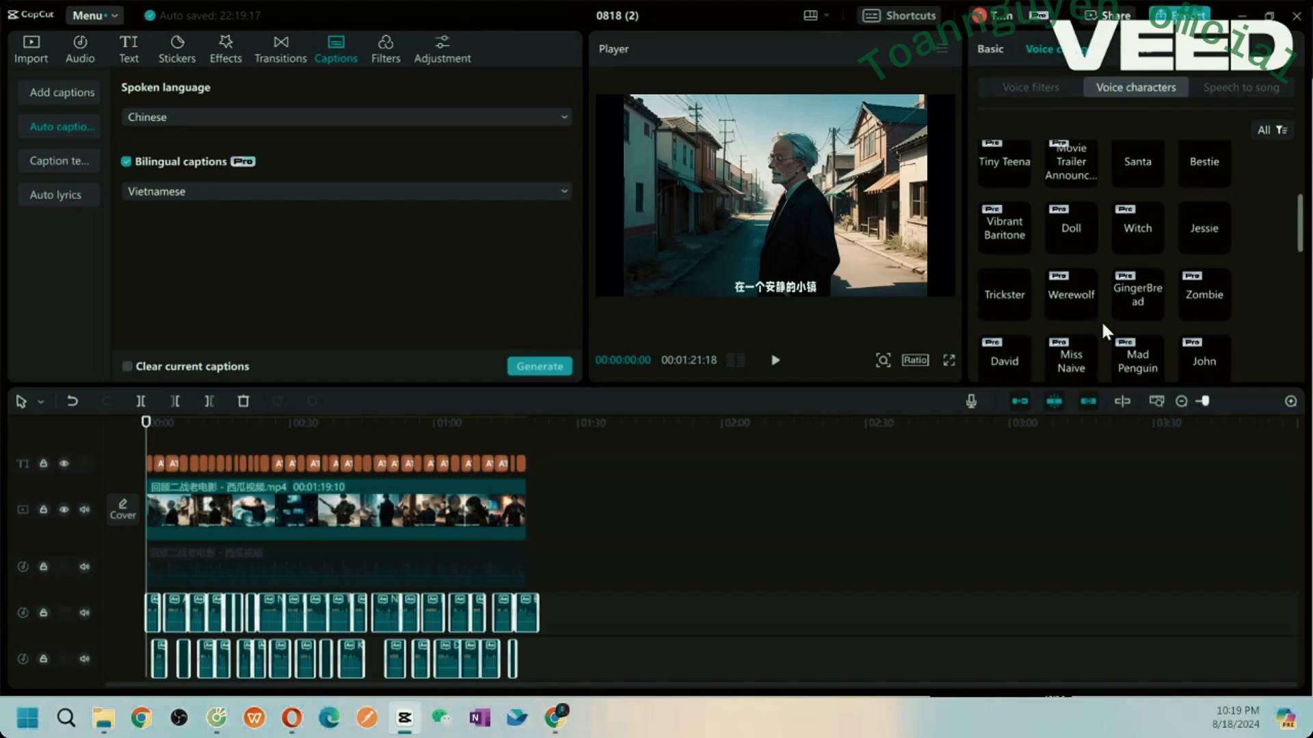
scroll(1101, 320, up, 4)
Step: Glance at the audio speed settings, then scroll the voice character and Voice filters presets
click(1111, 49)
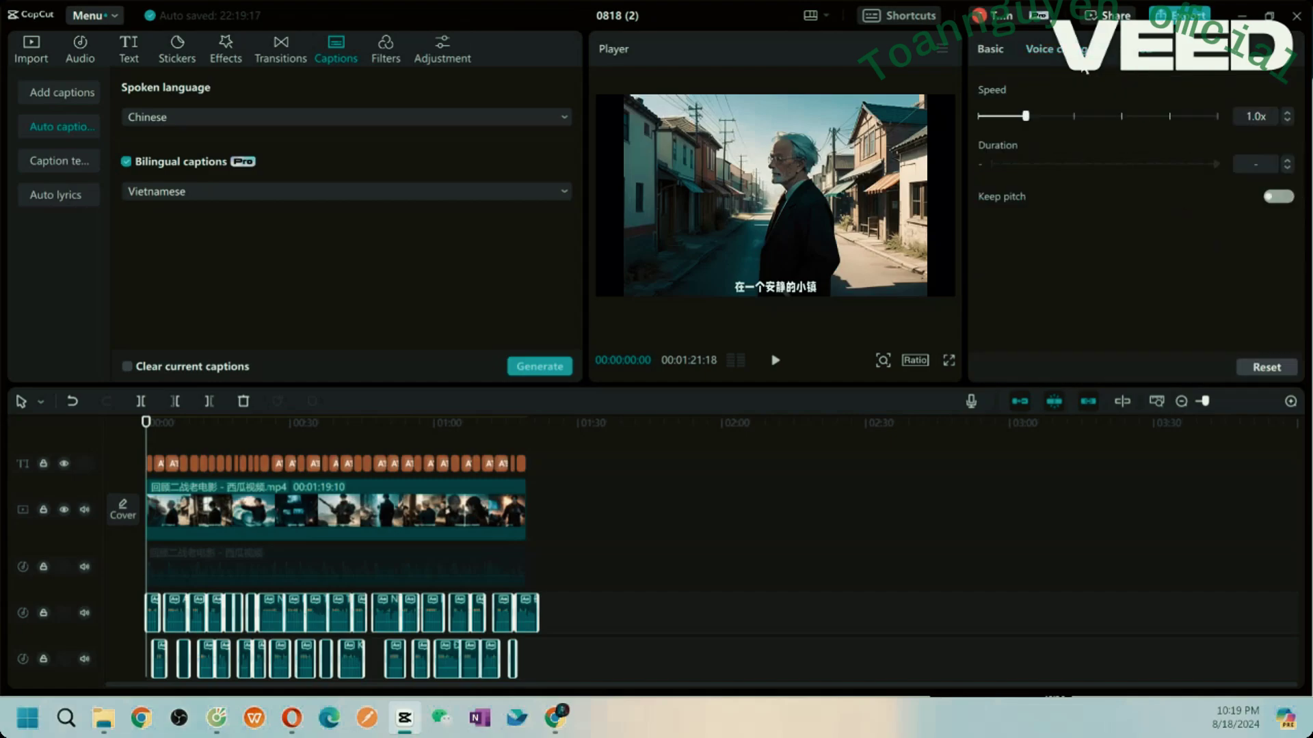
click(1042, 49)
scroll(1146, 320, down, 2)
scroll(1146, 319, down, 3)
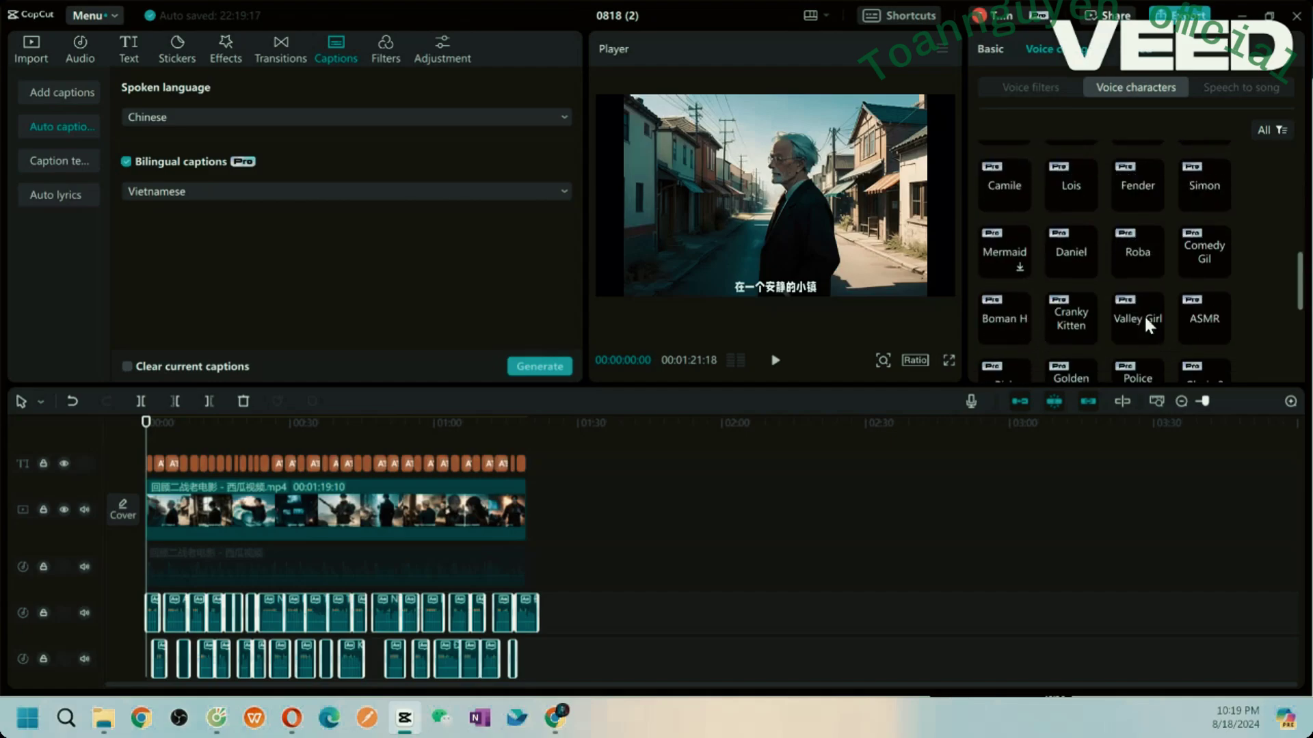
scroll(1146, 320, down, 3)
scroll(1146, 319, up, 5)
scroll(1146, 319, down, 3)
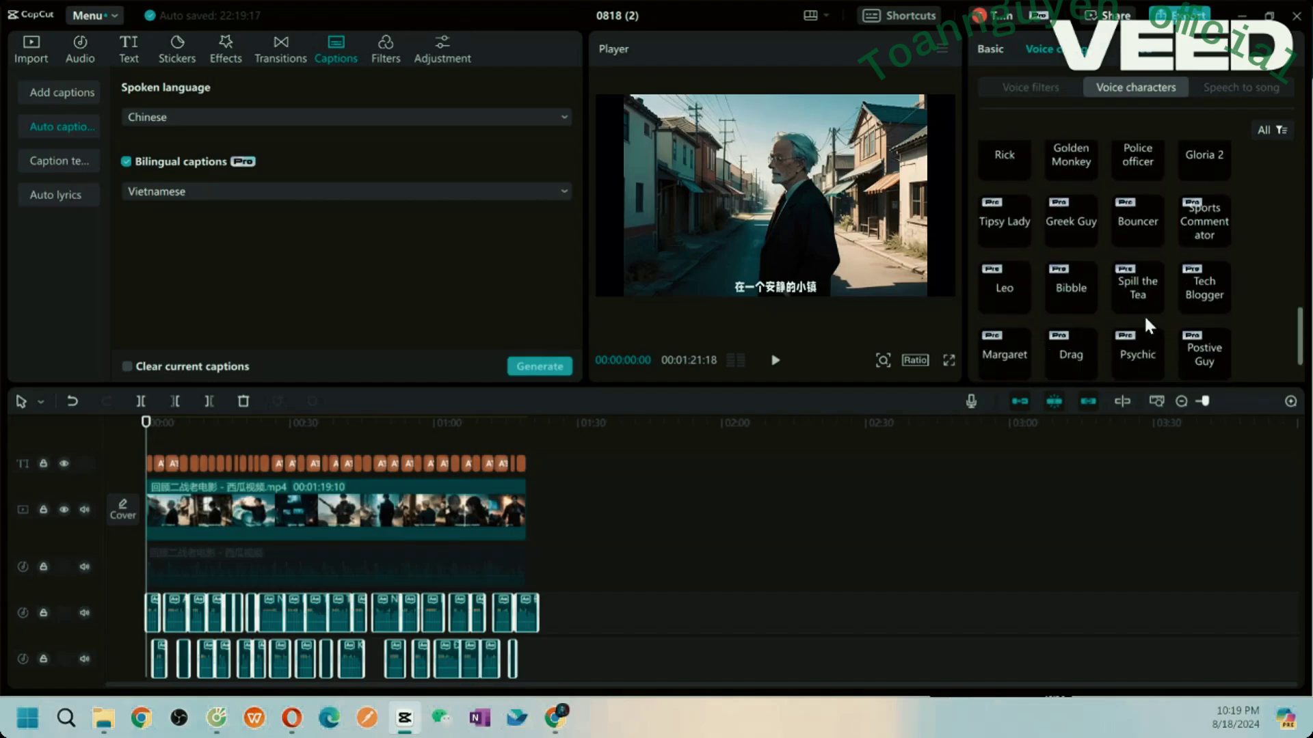
scroll(1146, 319, down, 2)
scroll(1143, 314, up, 5)
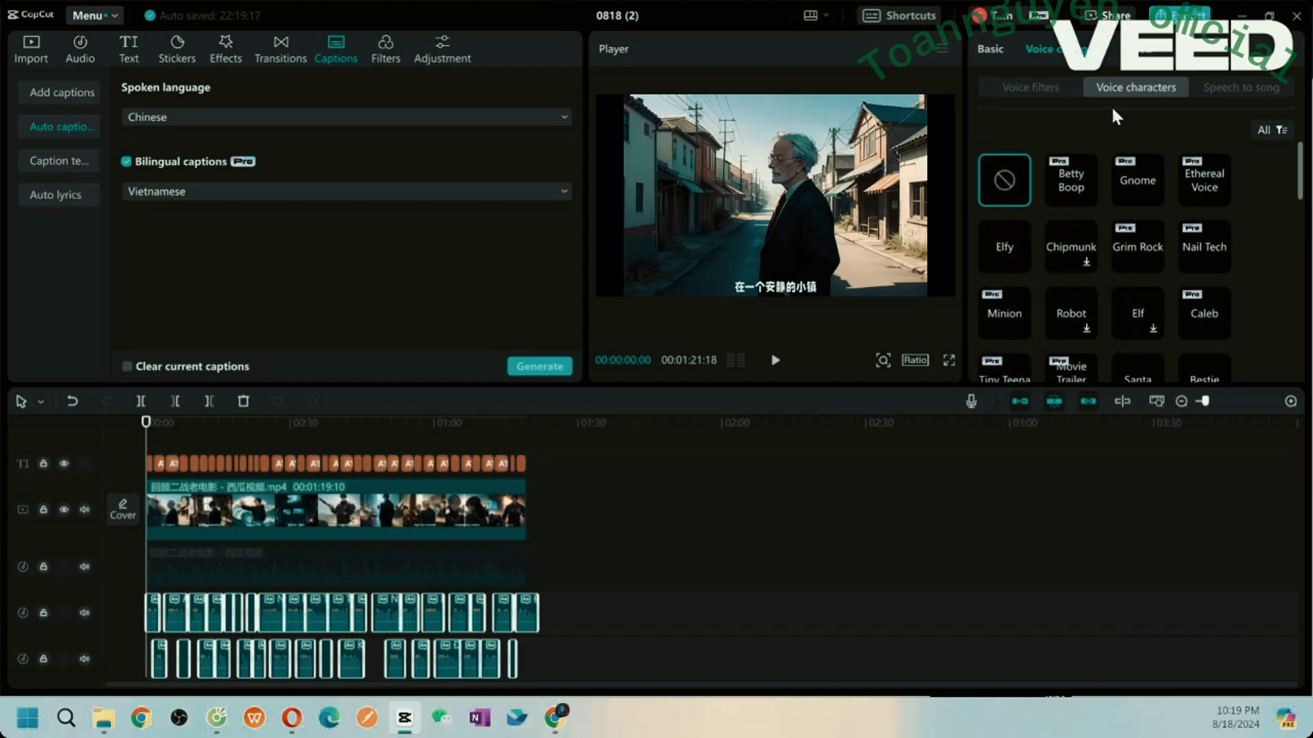
click(1043, 85)
scroll(1066, 285, down, 1)
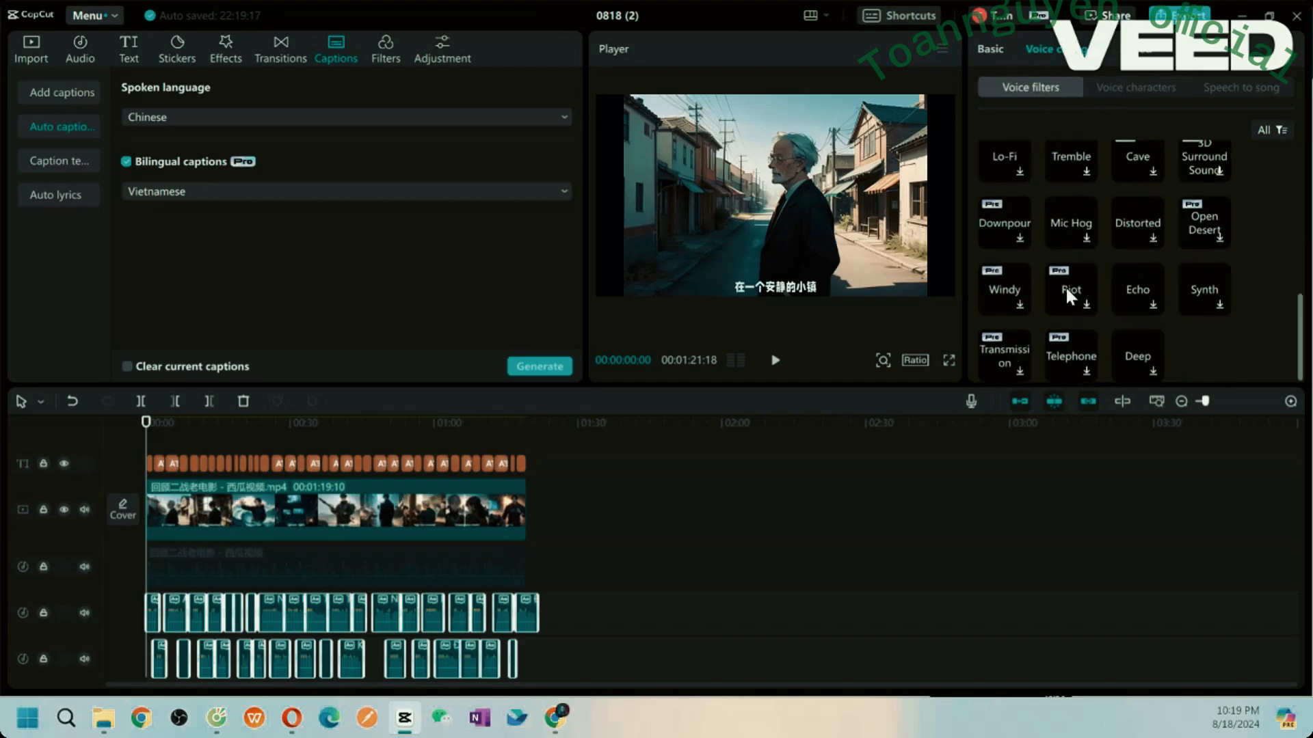
Step: Bring up the browser and search Google for 'fpt ai voices' in a new tab
mouse_move(559, 725)
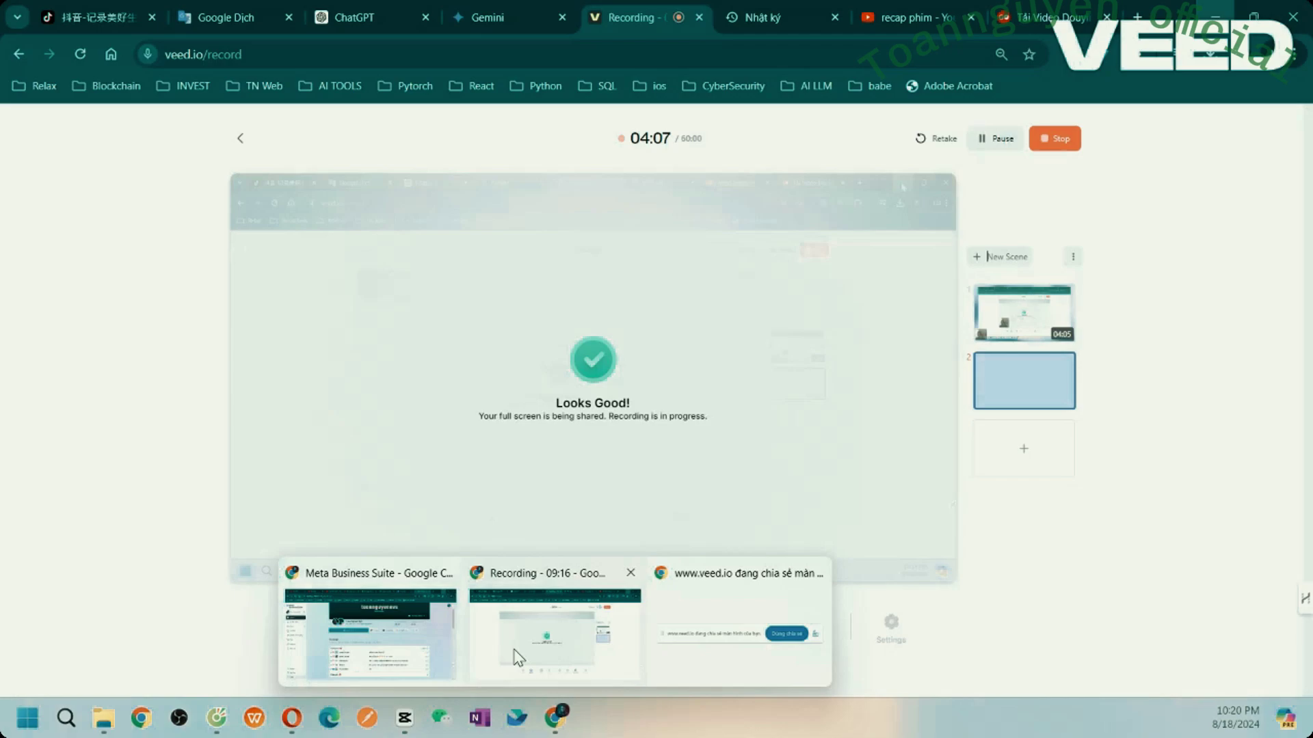
drag(547, 656, 547, 516)
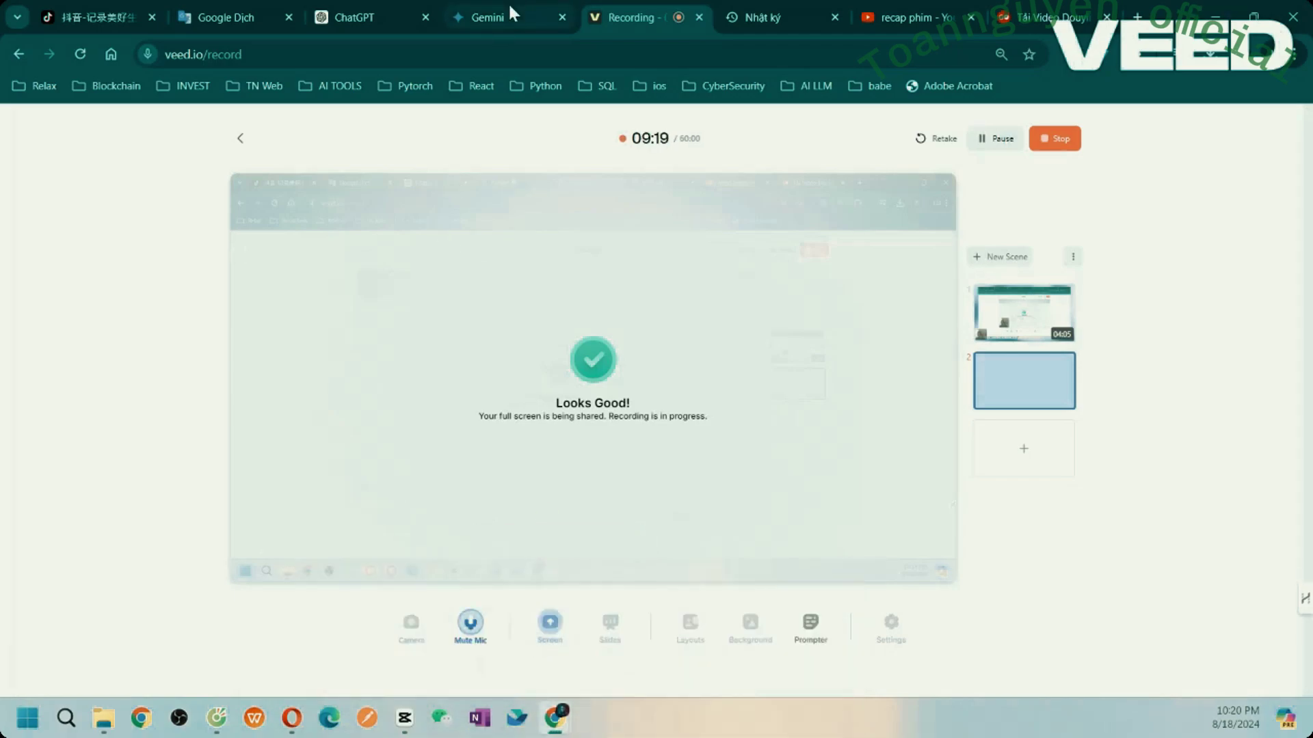
click(1137, 17)
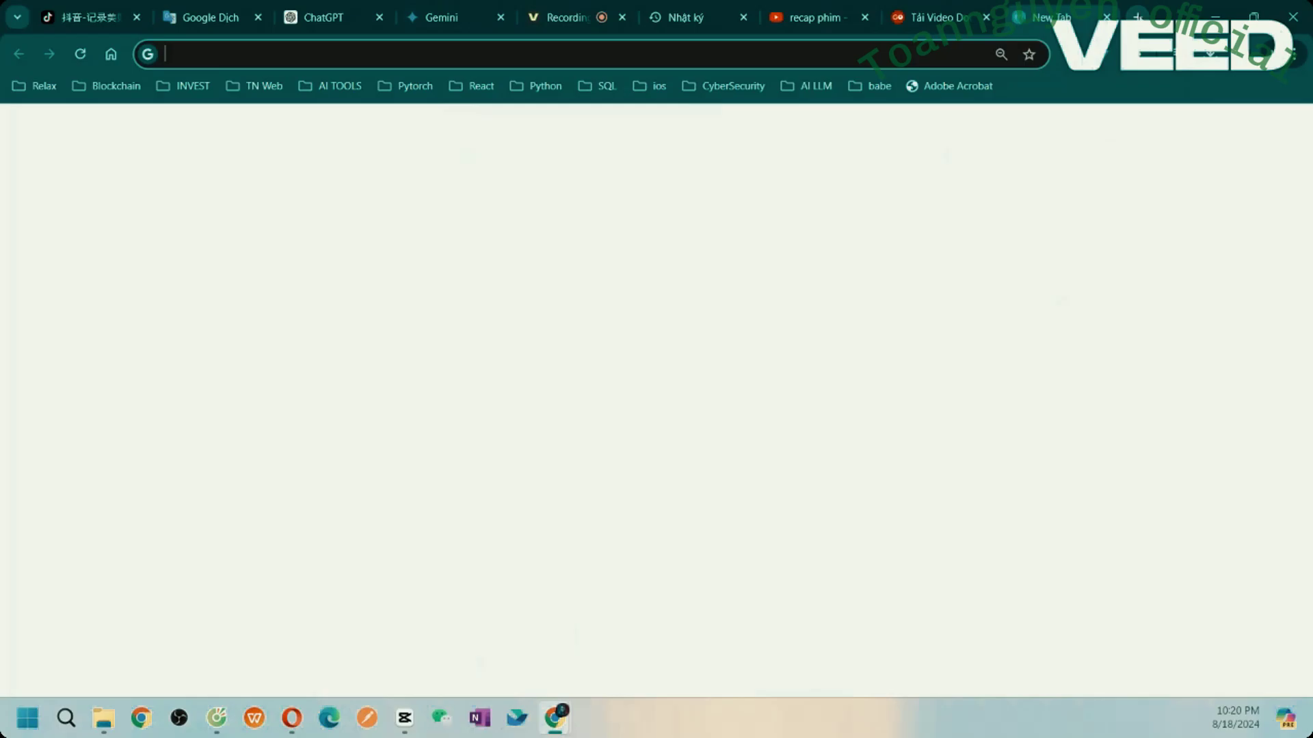
text(fpt ai voic)
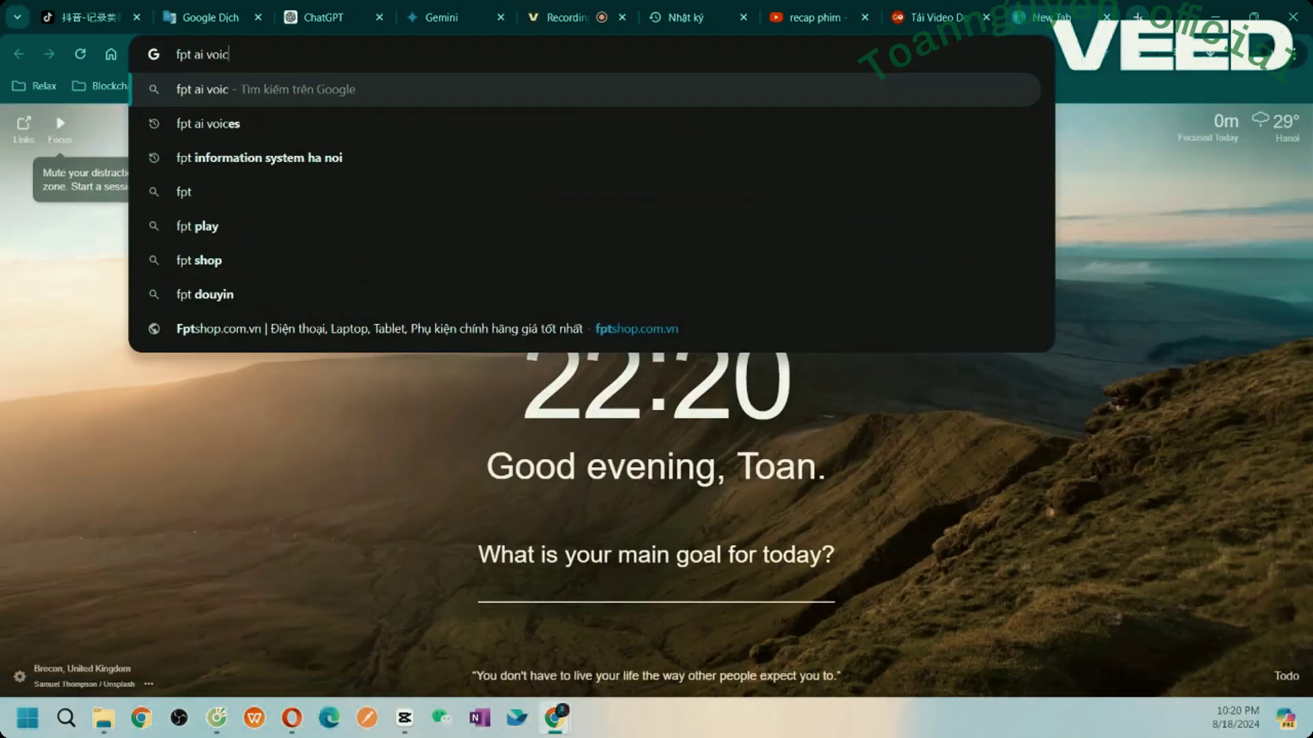
text(es)
key(Return)
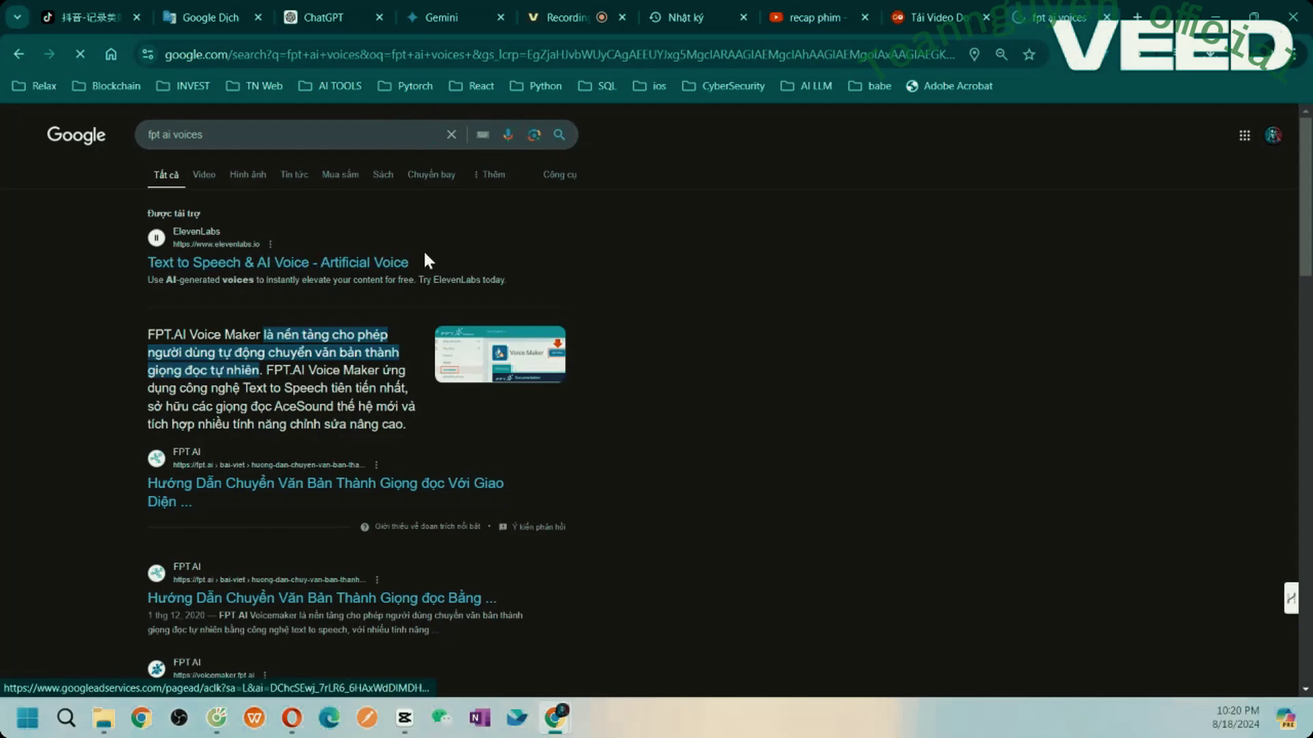
Step: Open the ElevenLabs result and its sign-in page, then return to CapCut
click(352, 263)
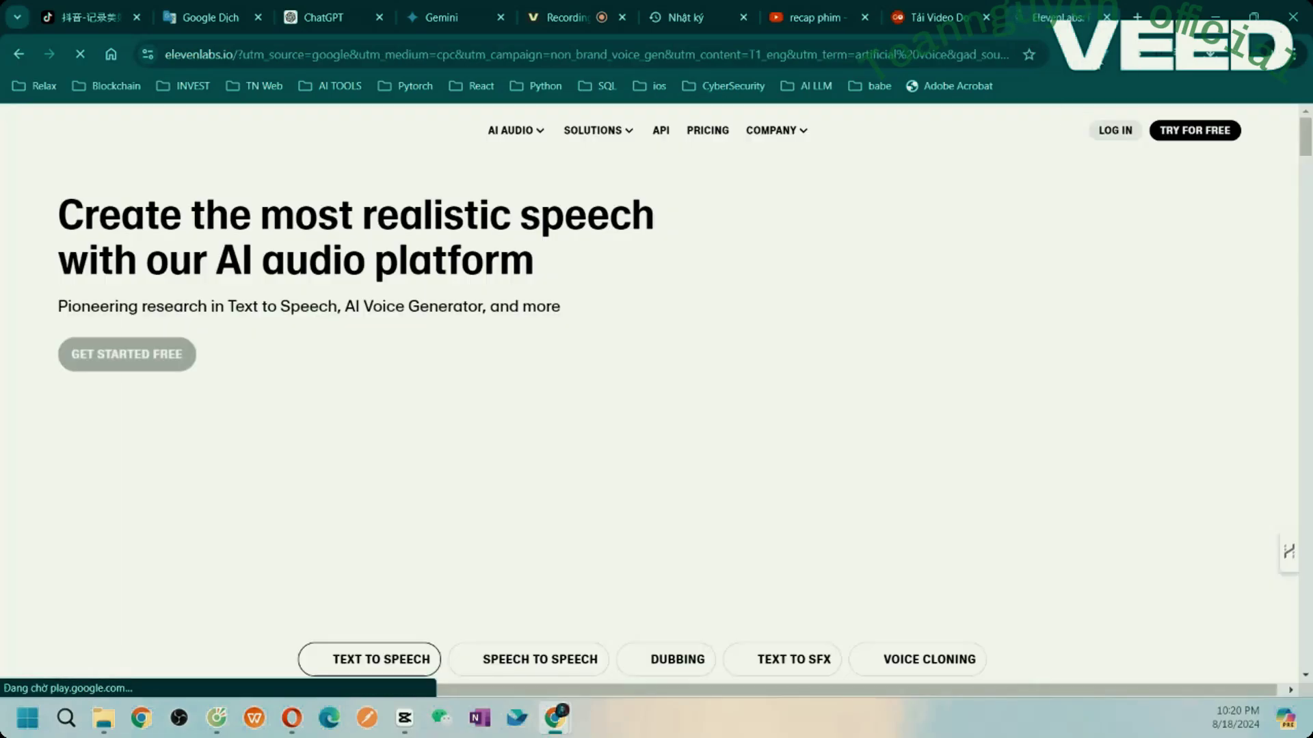
click(1115, 135)
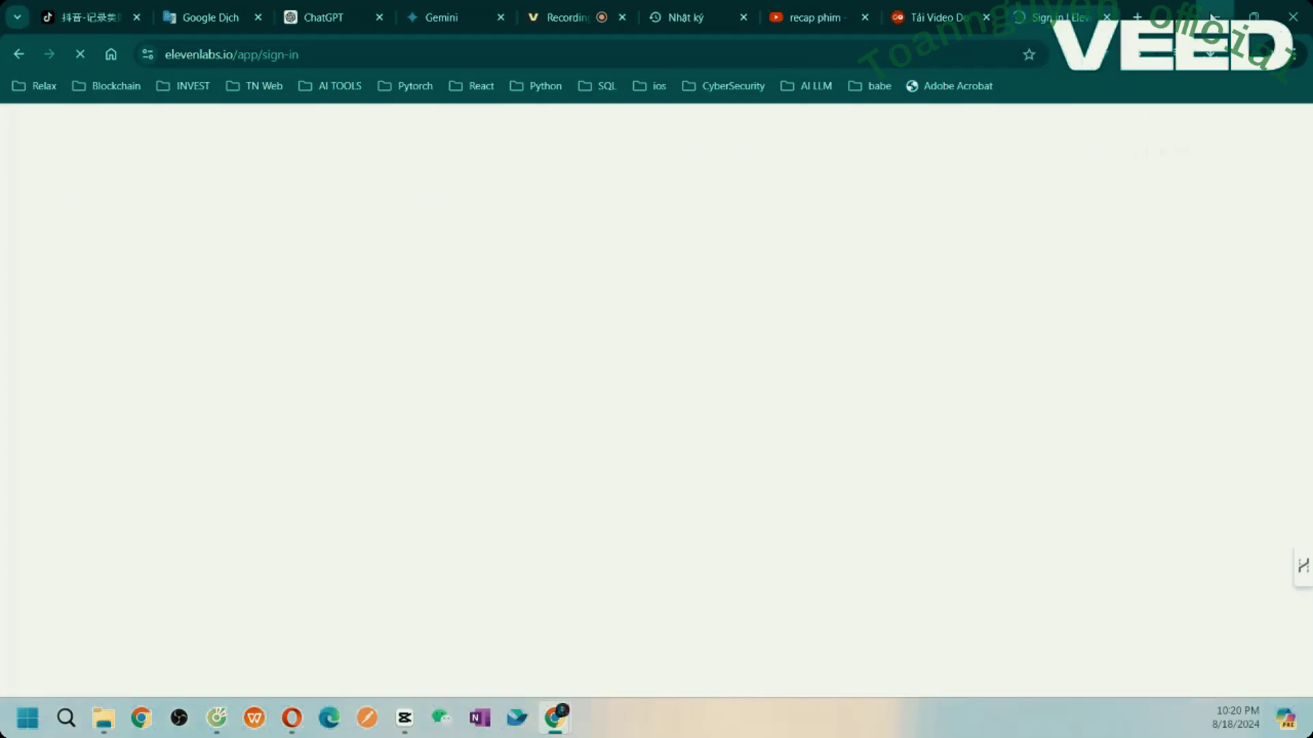
click(405, 718)
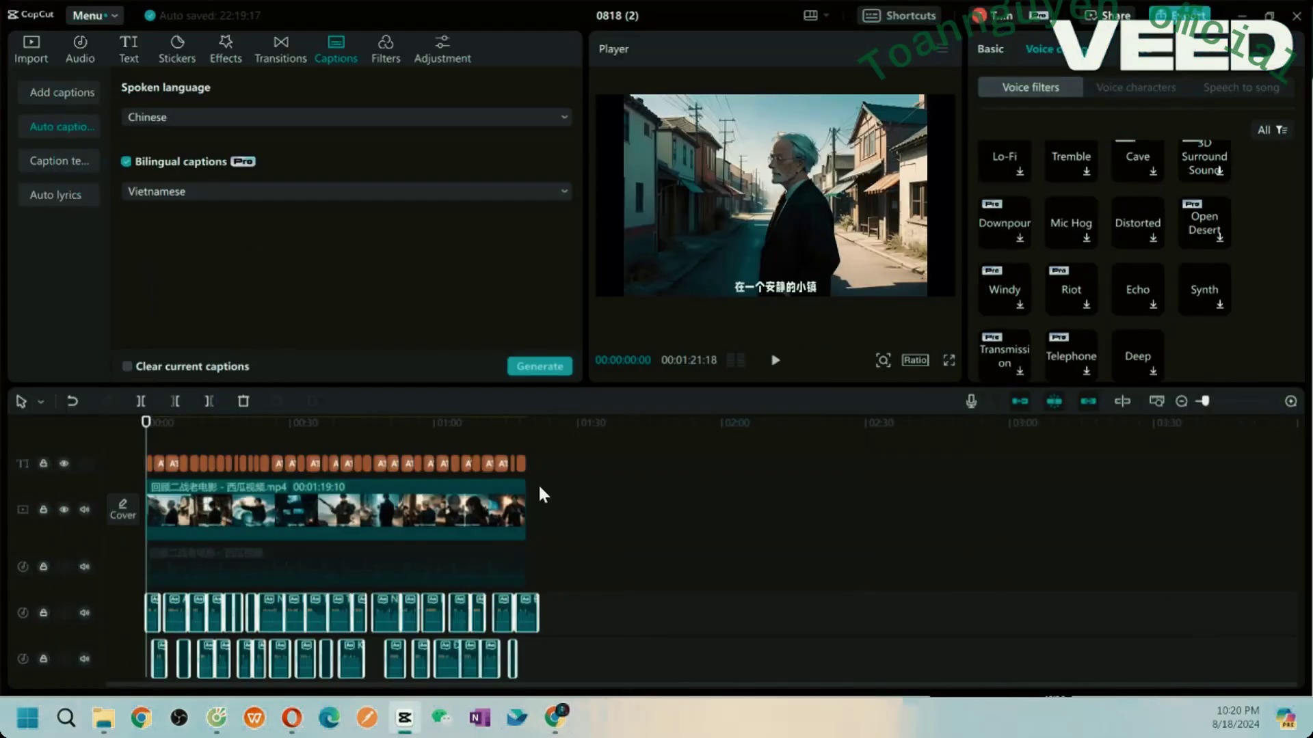
Step: Preview the video up to about 00:00:07:12 and show the clip's Basic volume and fade settings
click(775, 360)
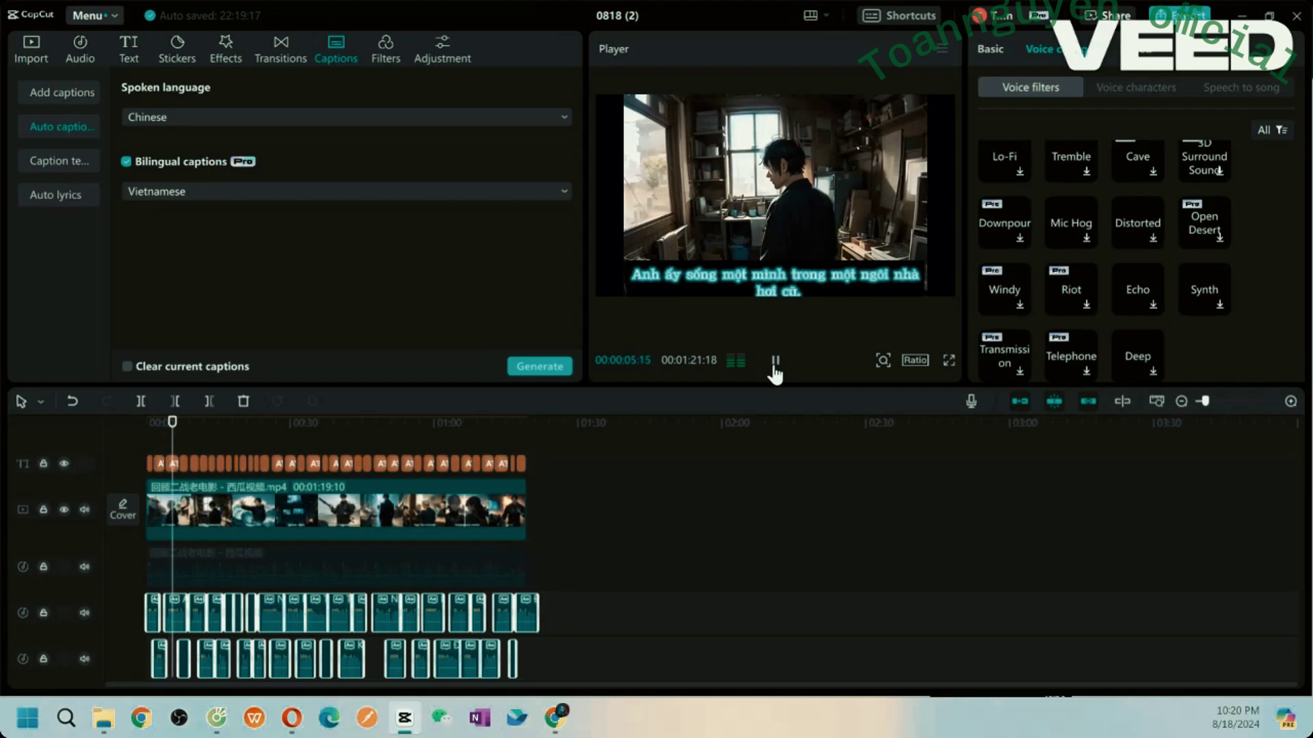
click(775, 362)
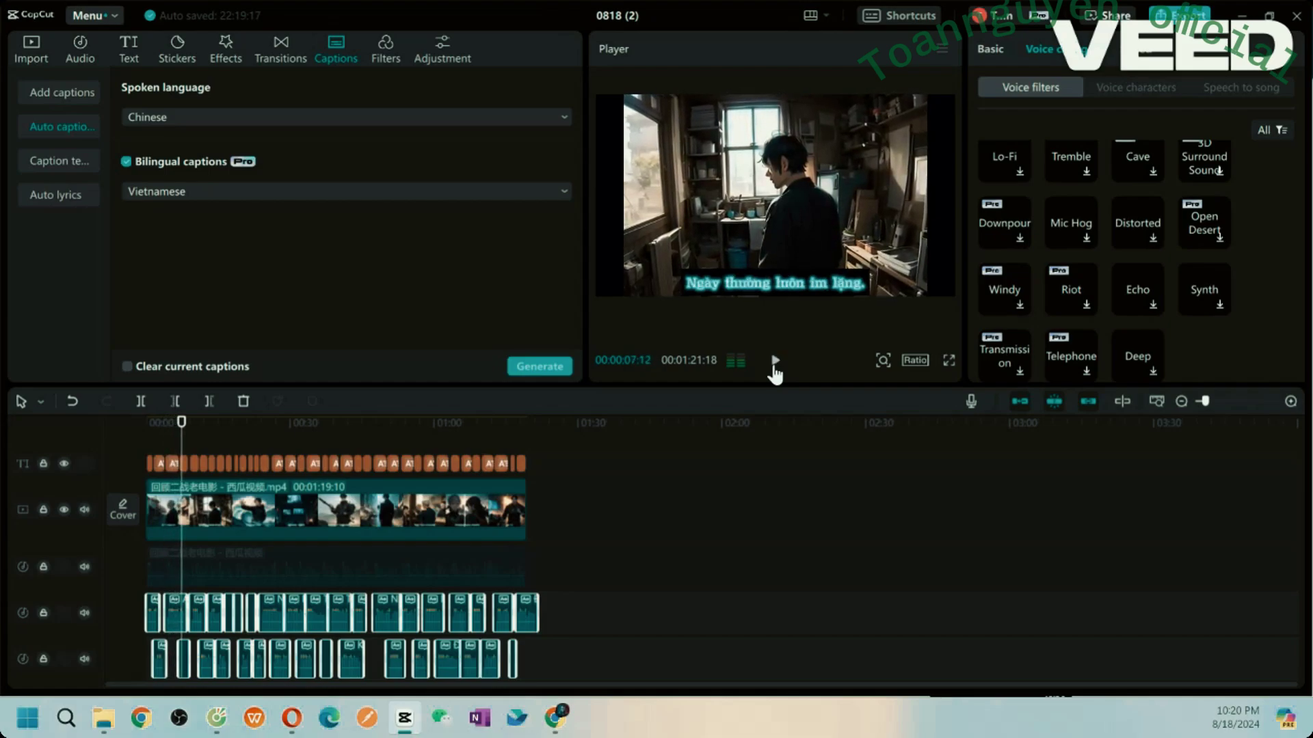
scroll(1180, 249, up, 5)
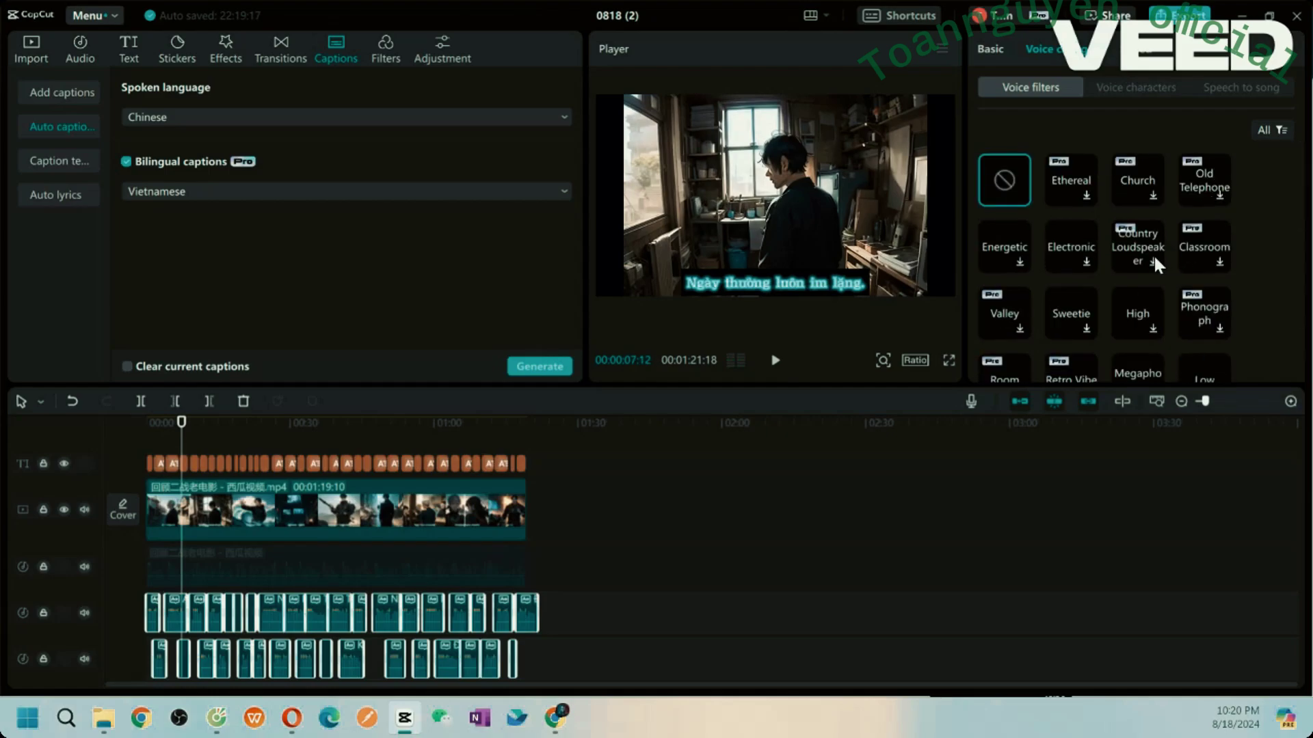
click(998, 49)
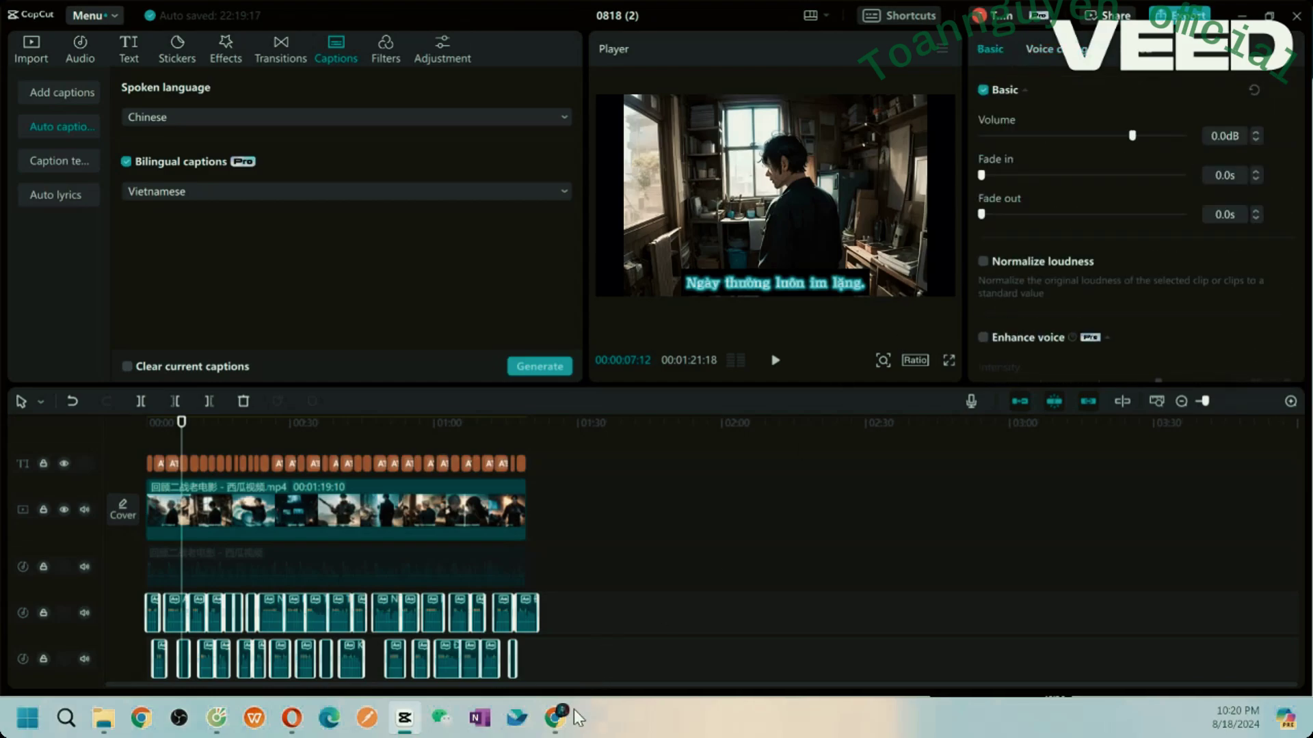
mouse_move(573, 709)
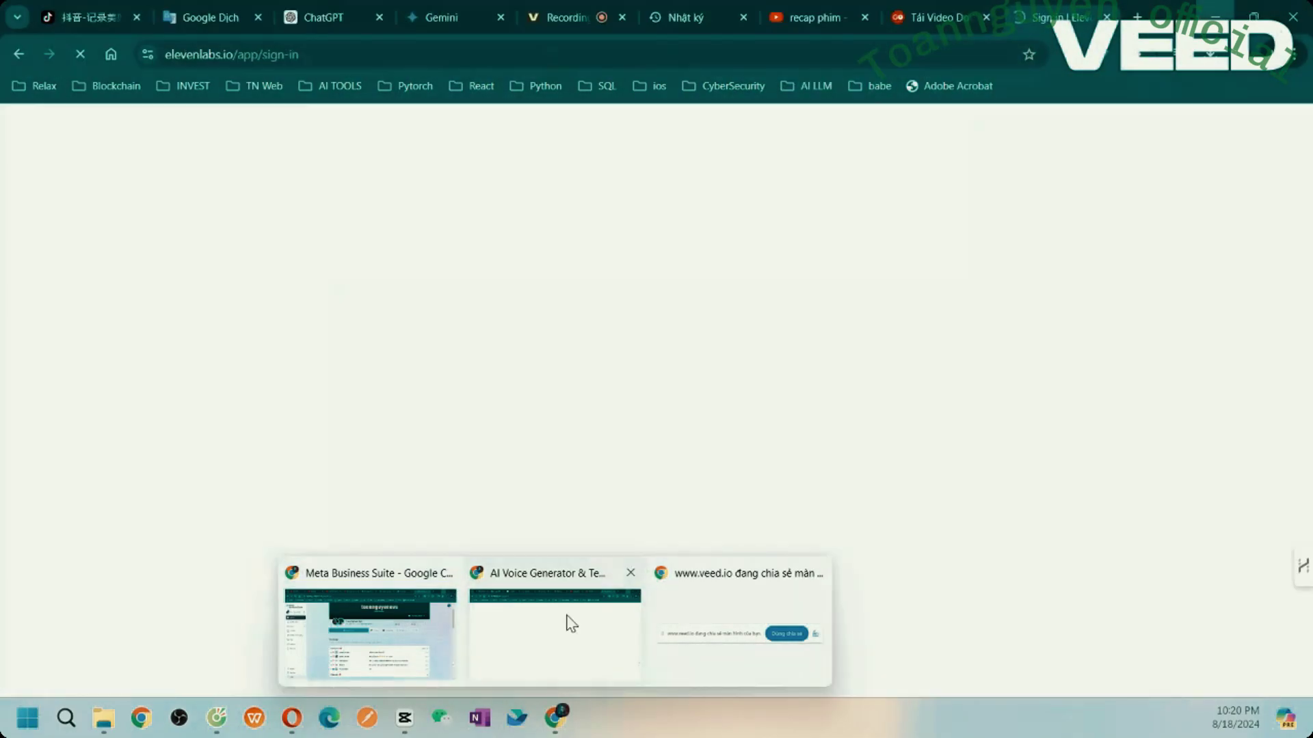
Step: Check the VEED recording tab in Chrome, then minimize the browser back to CapCut
click(566, 620)
click(588, 17)
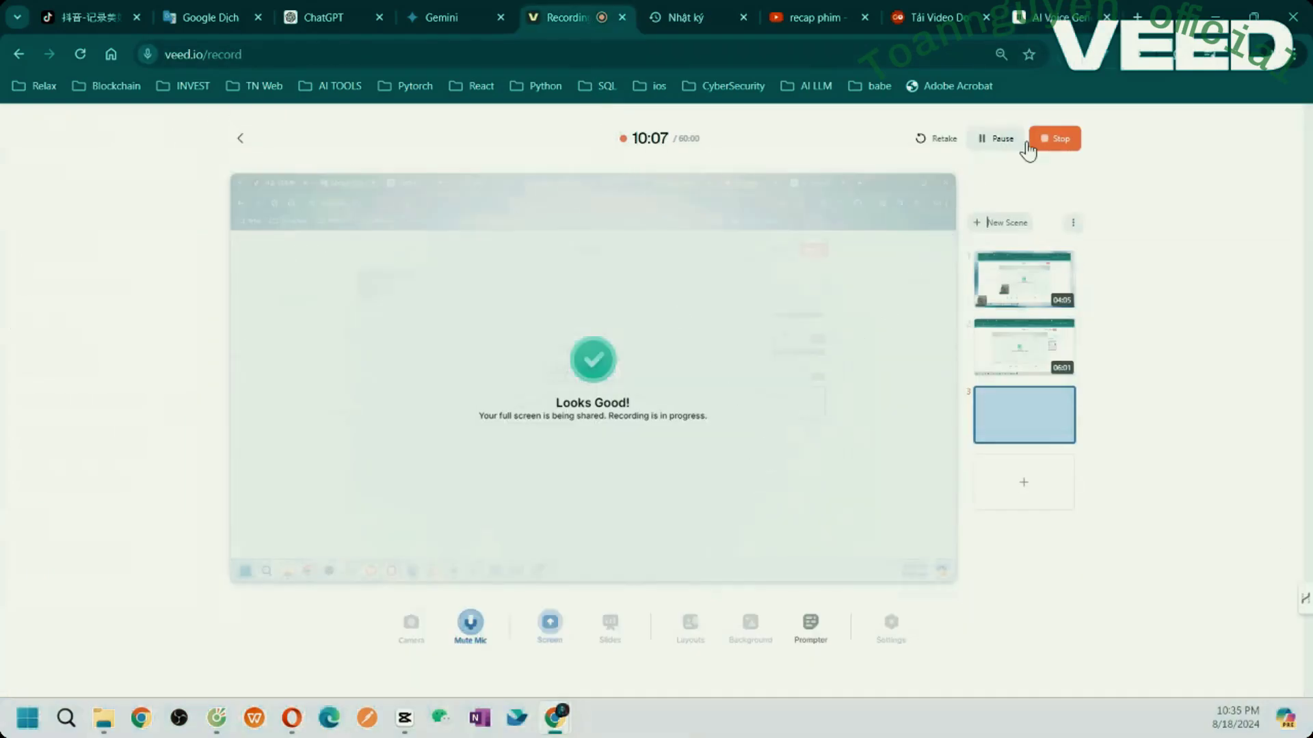
click(1221, 13)
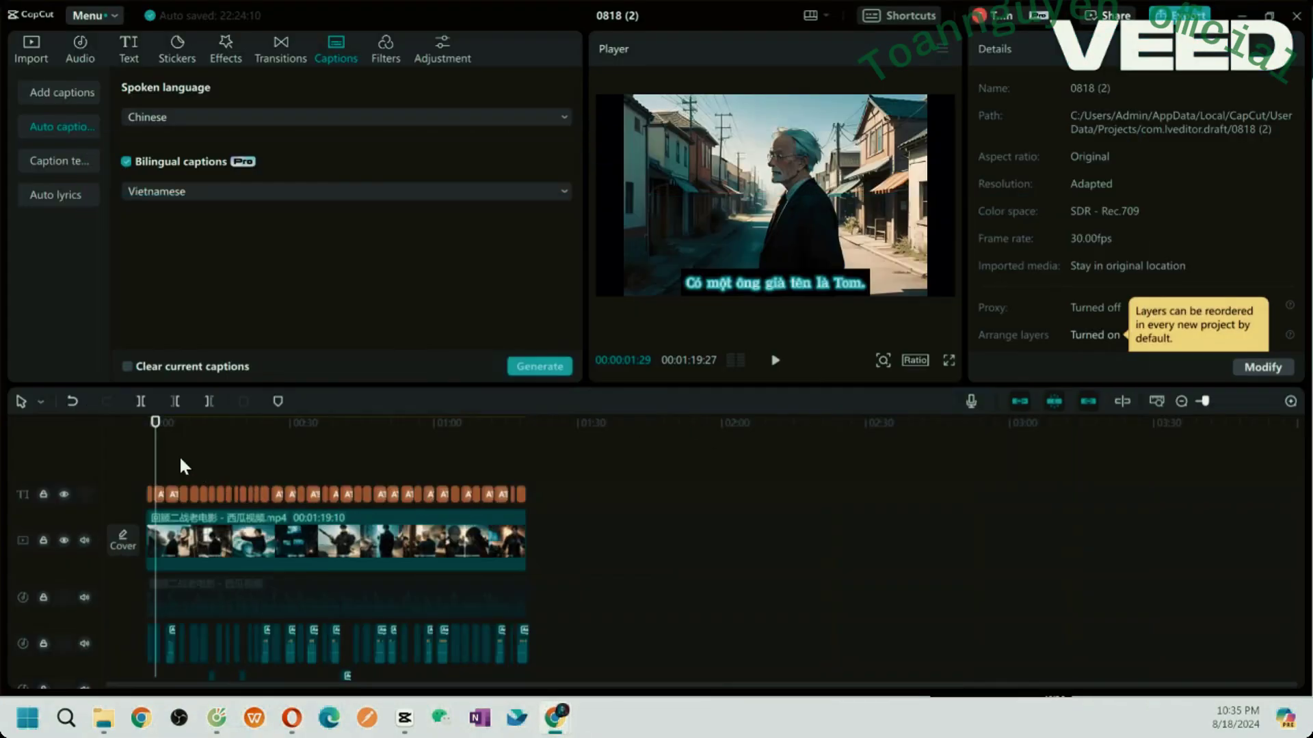
Step: Select the caption track and scroll through its Text-to-speech voice list, rewinding the preview afterwards
drag(157, 459, 294, 450)
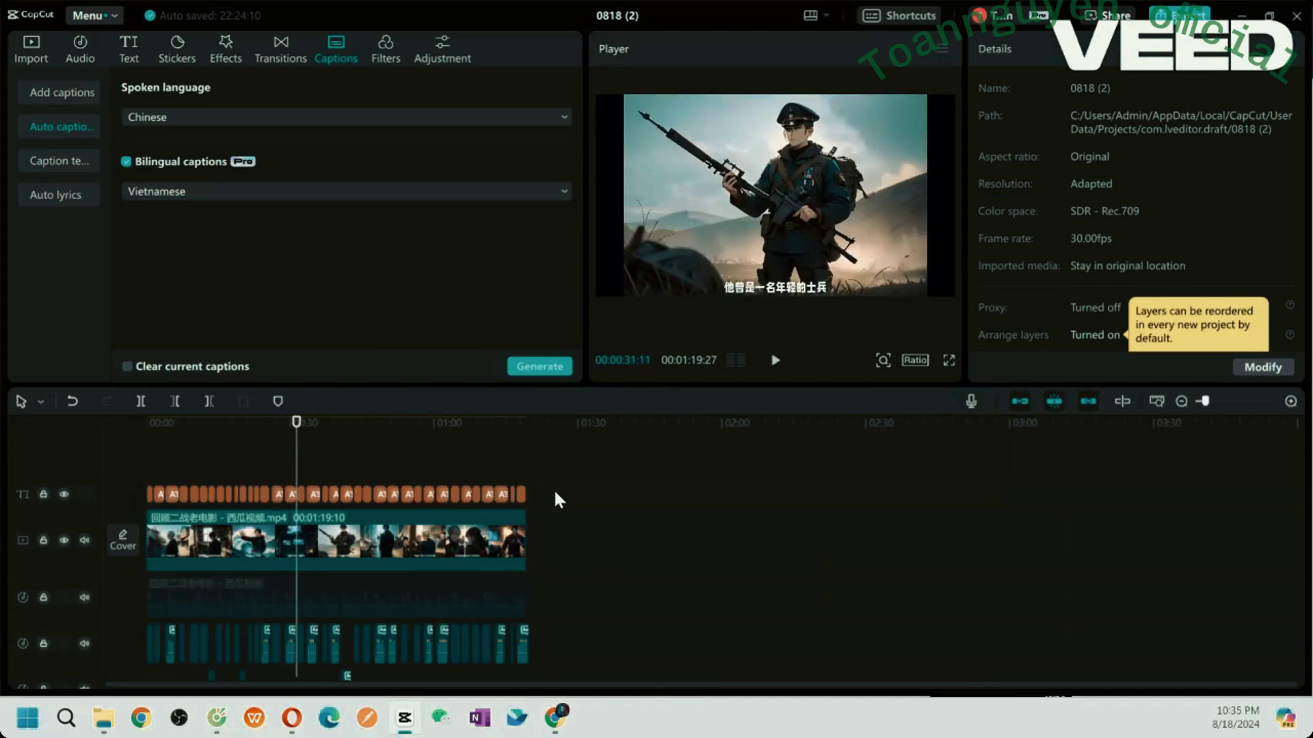
click(552, 488)
click(190, 491)
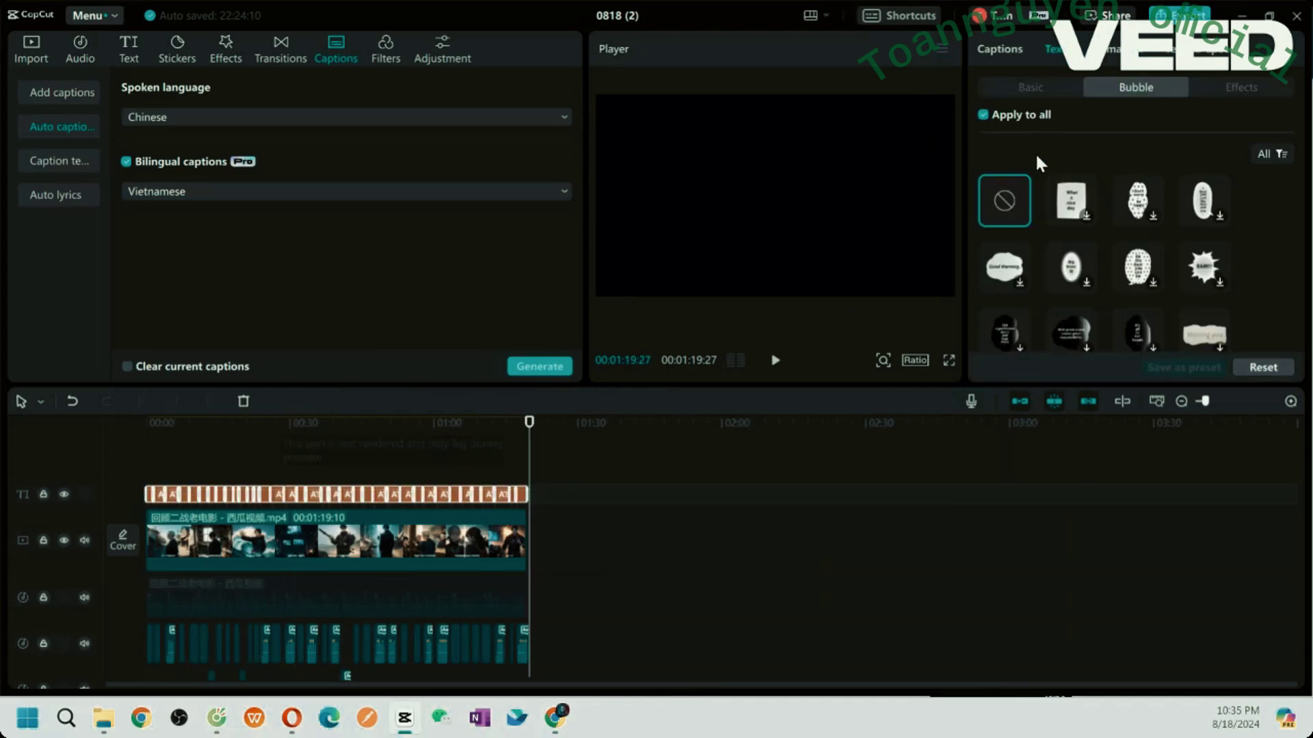
click(1218, 51)
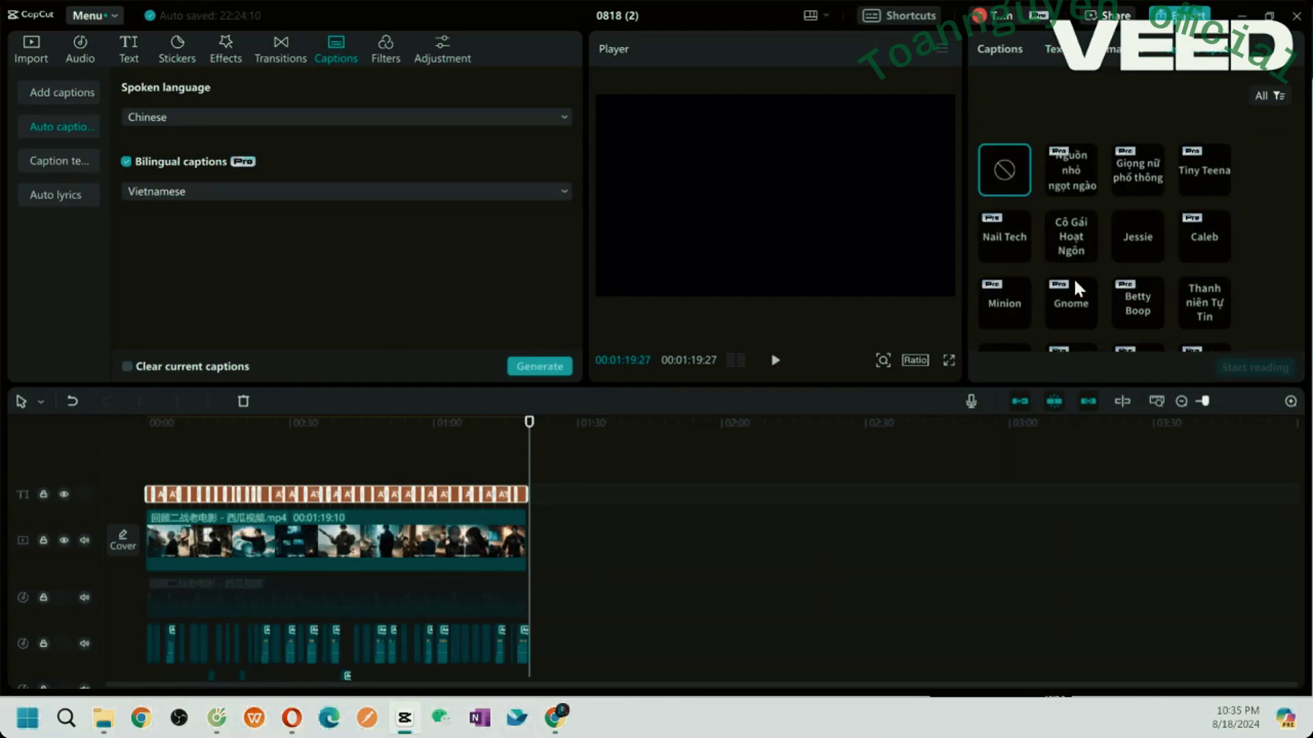
scroll(1110, 290, down, 5)
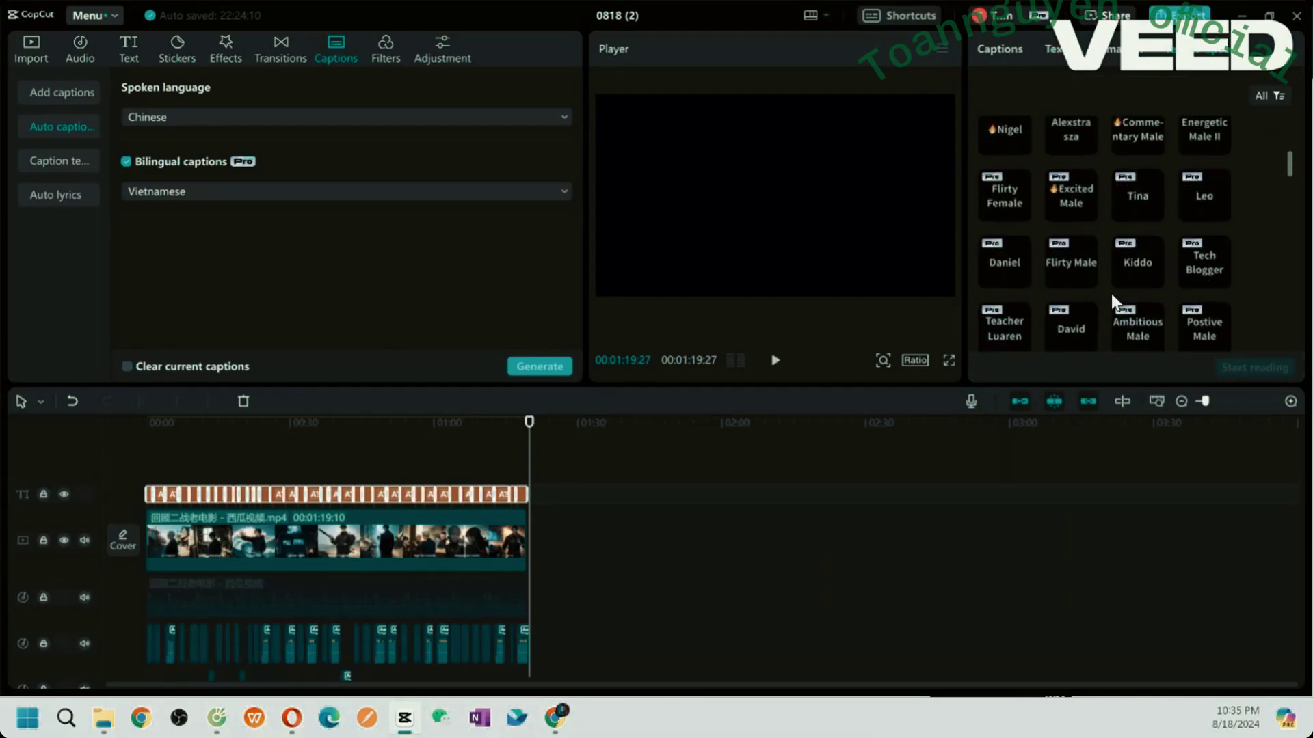
scroll(1133, 227, up, 8)
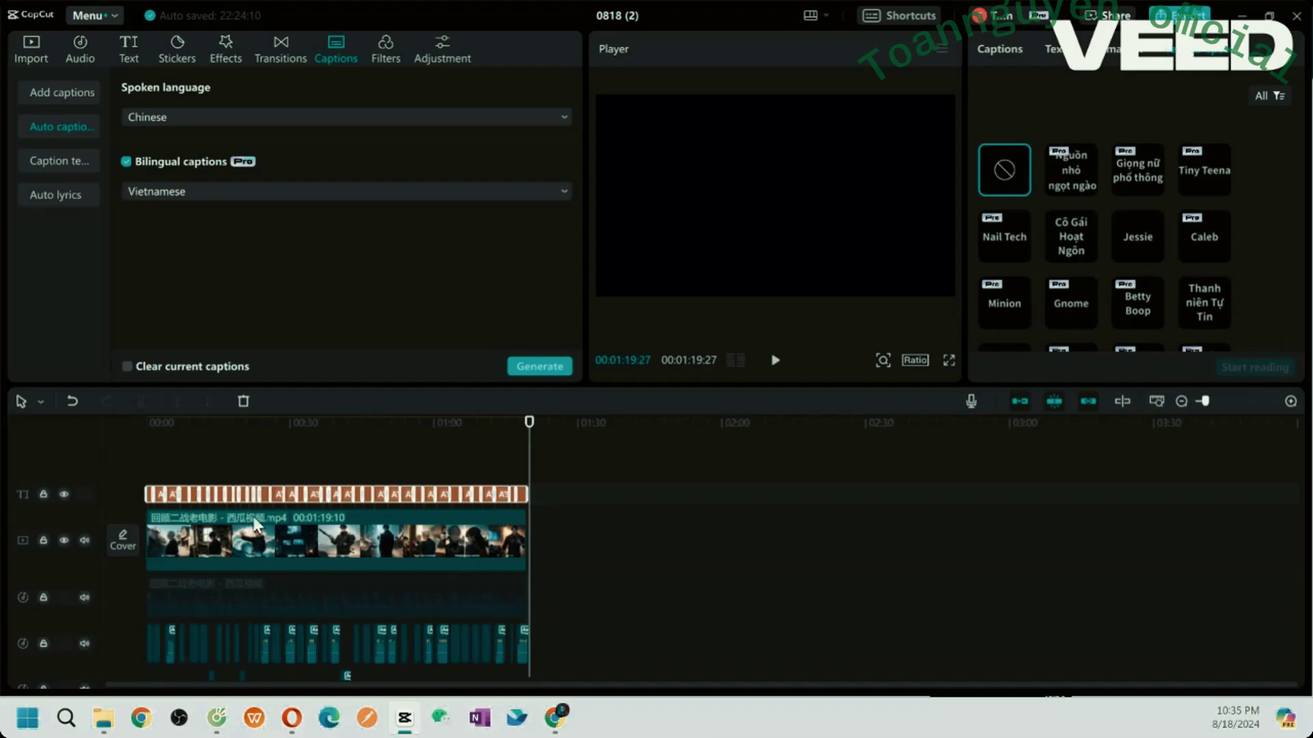
scroll(1070, 287, down, 5)
scroll(1125, 309, down, 3)
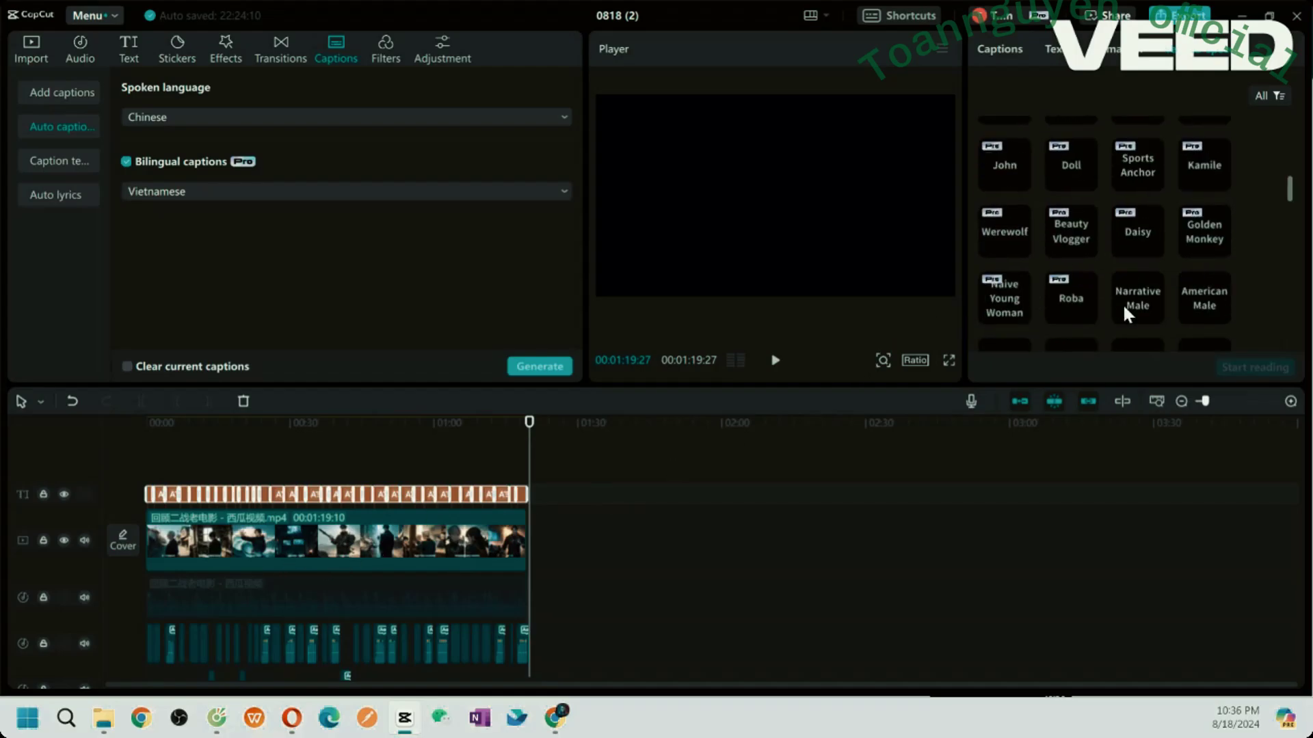
scroll(1098, 293, down, 1)
scroll(1097, 292, down, 2)
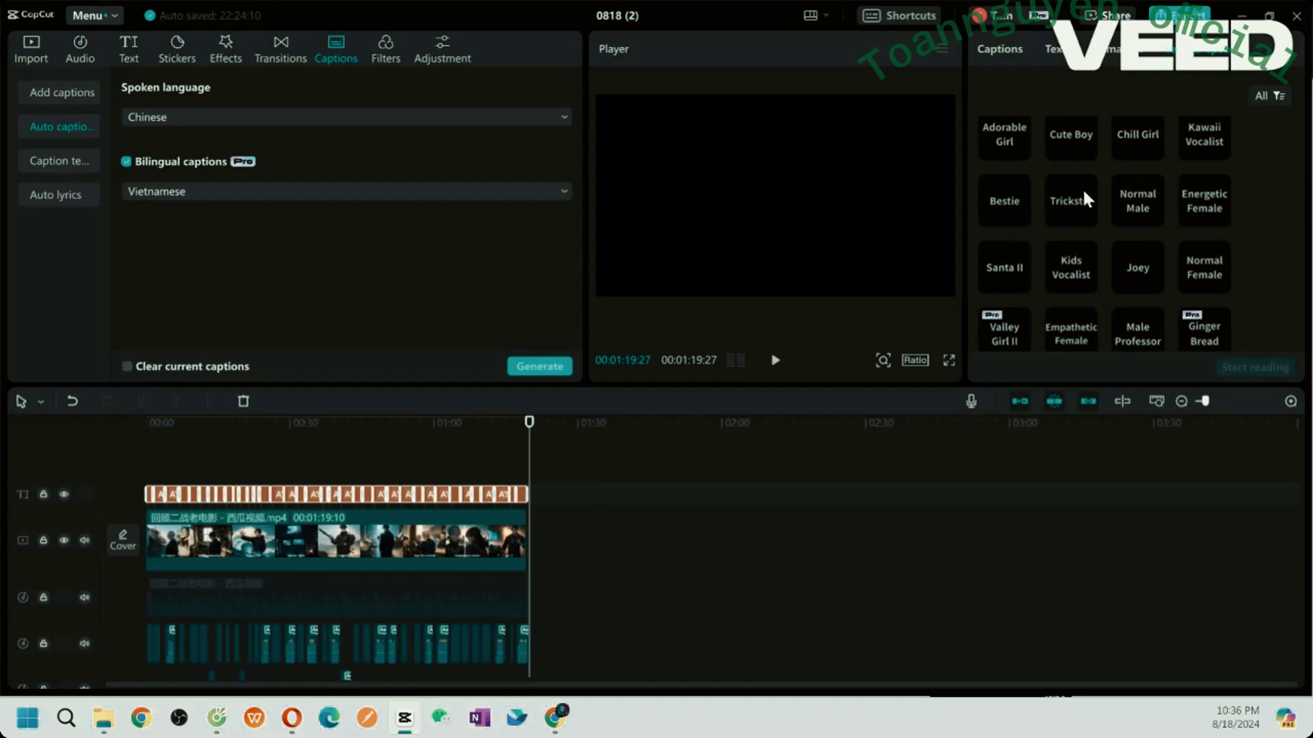
drag(529, 451, 123, 463)
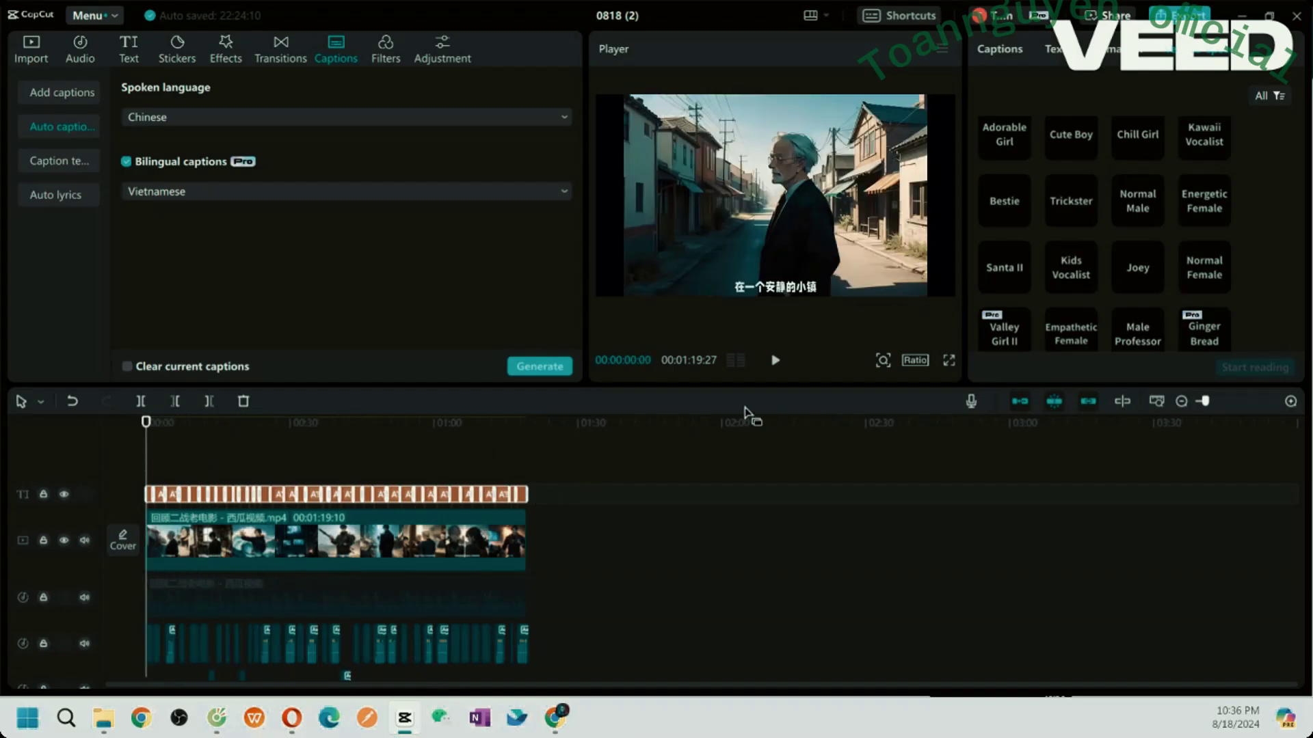
click(775, 360)
click(776, 362)
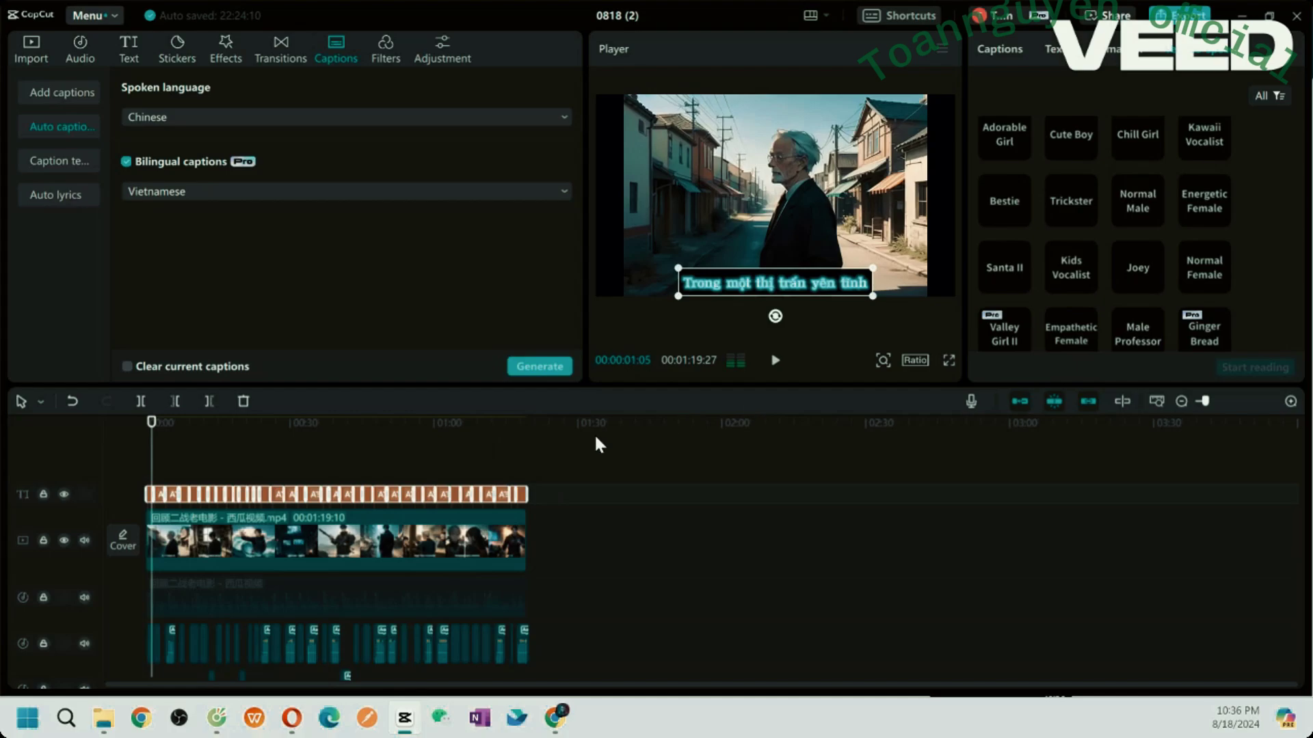
mouse_move(152, 455)
mouse_down()
mouse_move(523, 456)
mouse_move(427, 456)
mouse_up()
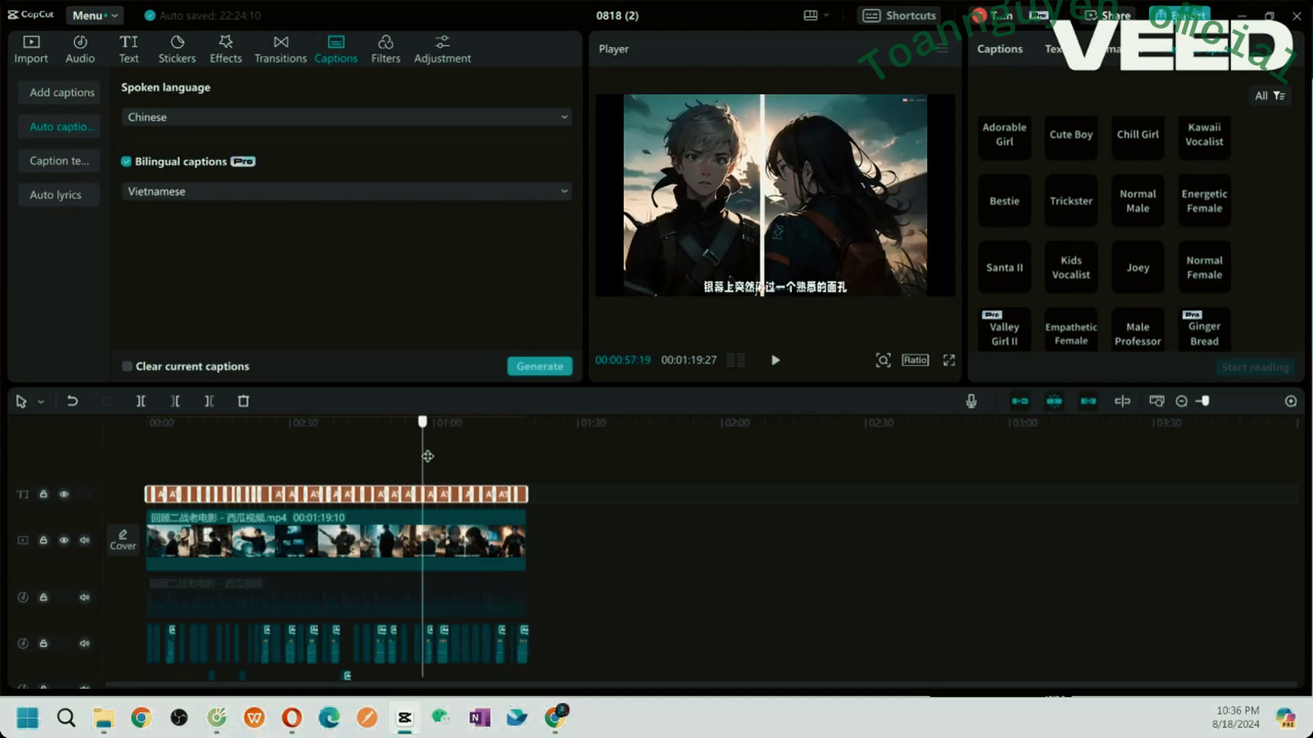
drag(428, 456, 436, 456)
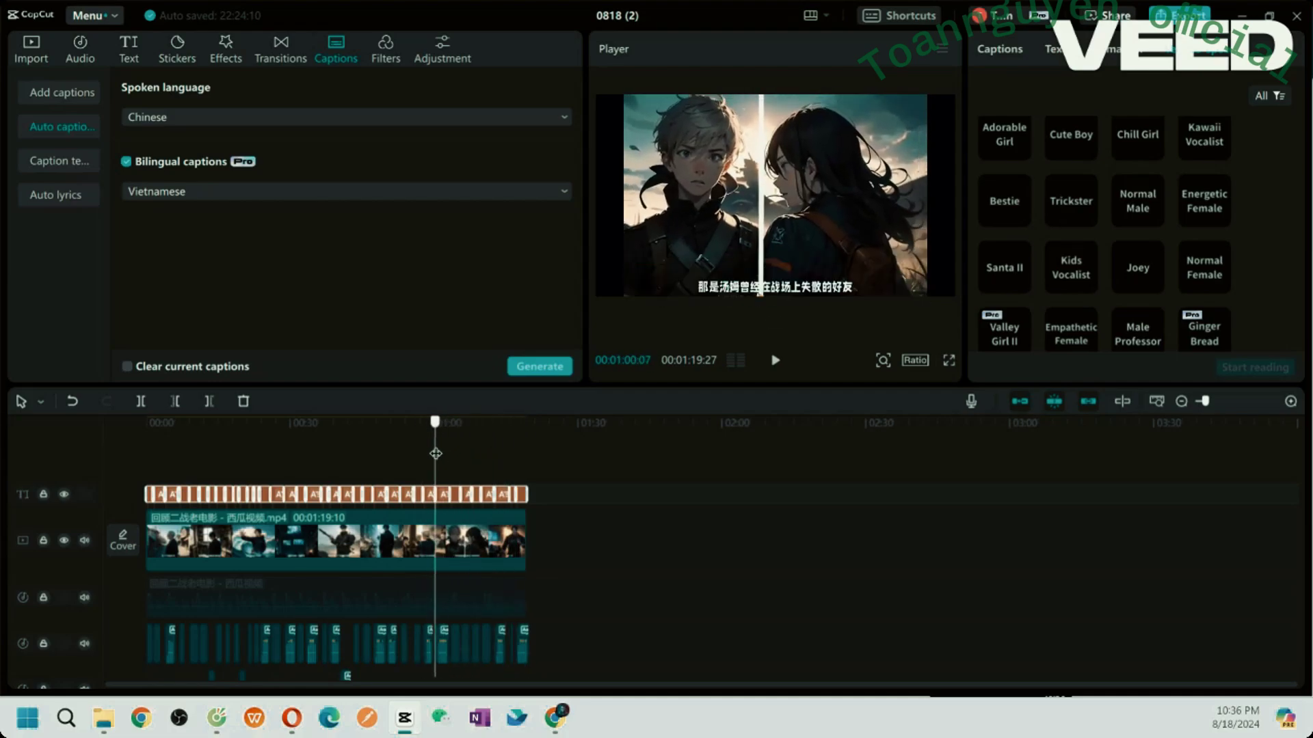
click(771, 360)
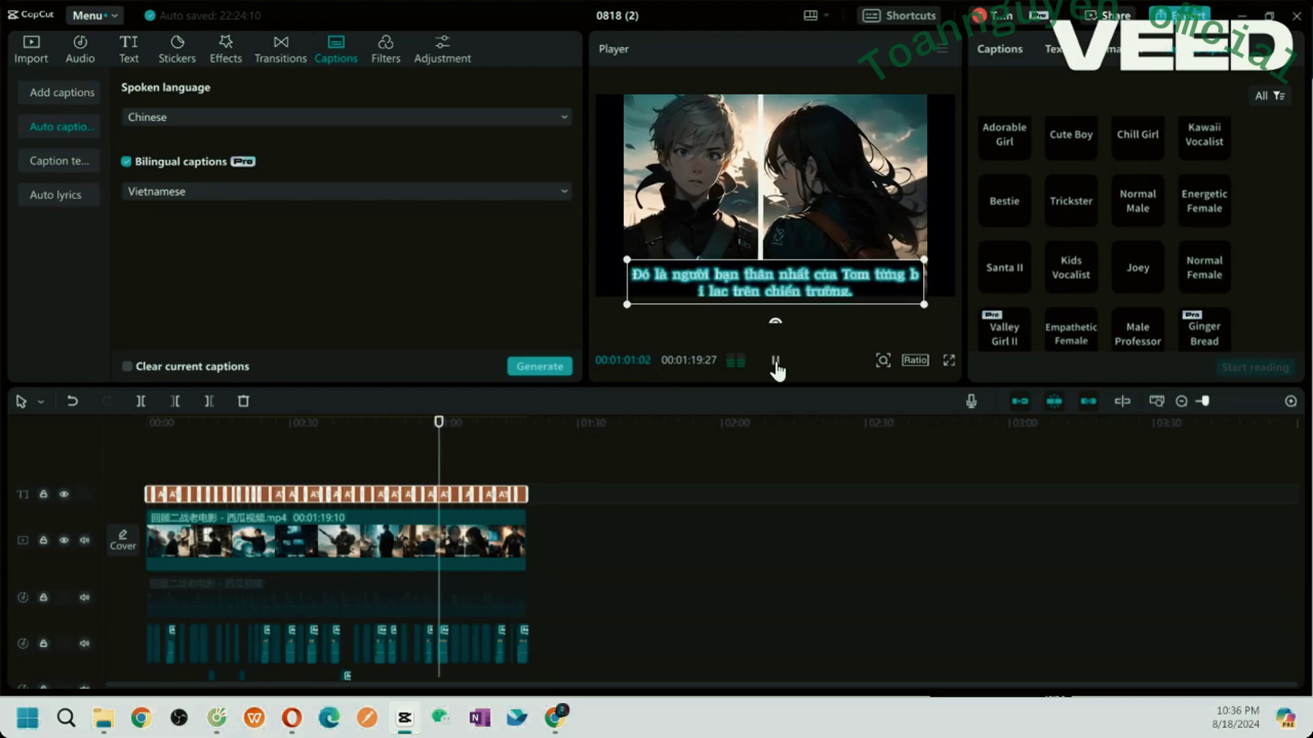
click(776, 363)
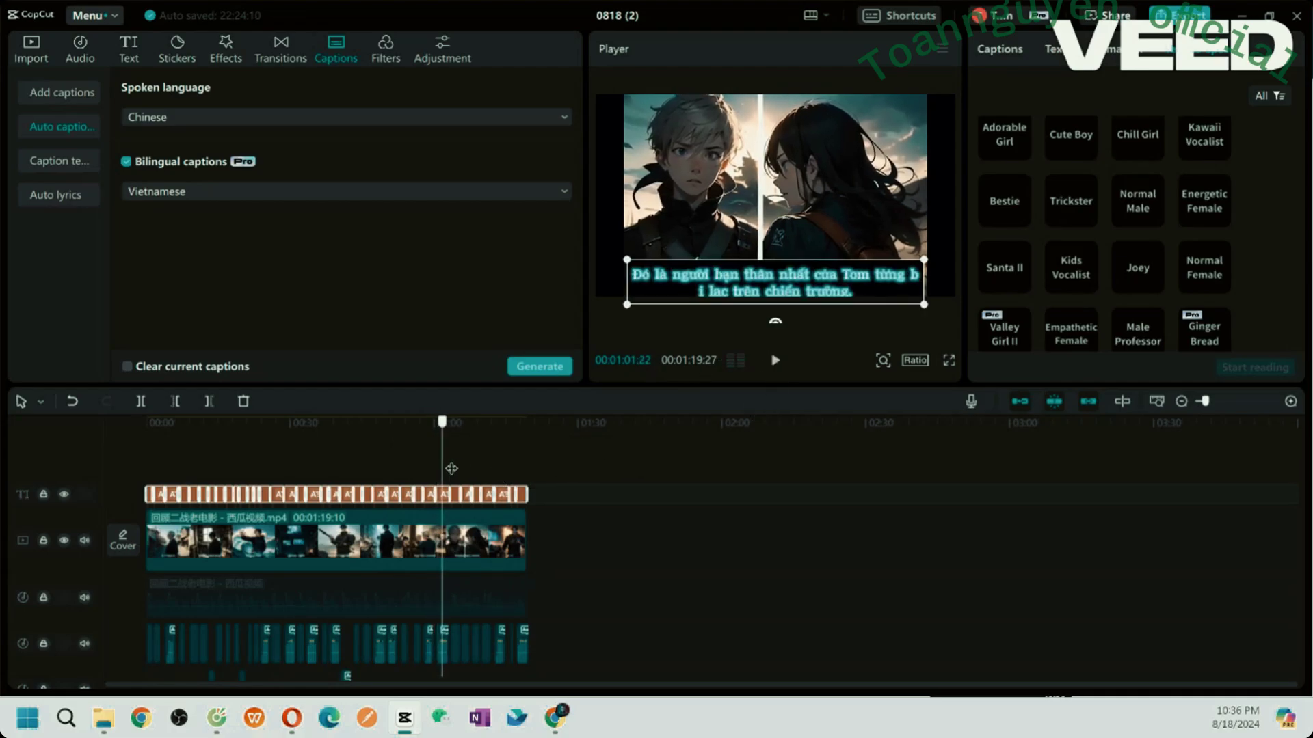
mouse_move(447, 468)
mouse_down()
mouse_move(509, 460)
mouse_move(327, 467)
mouse_move(499, 461)
mouse_up()
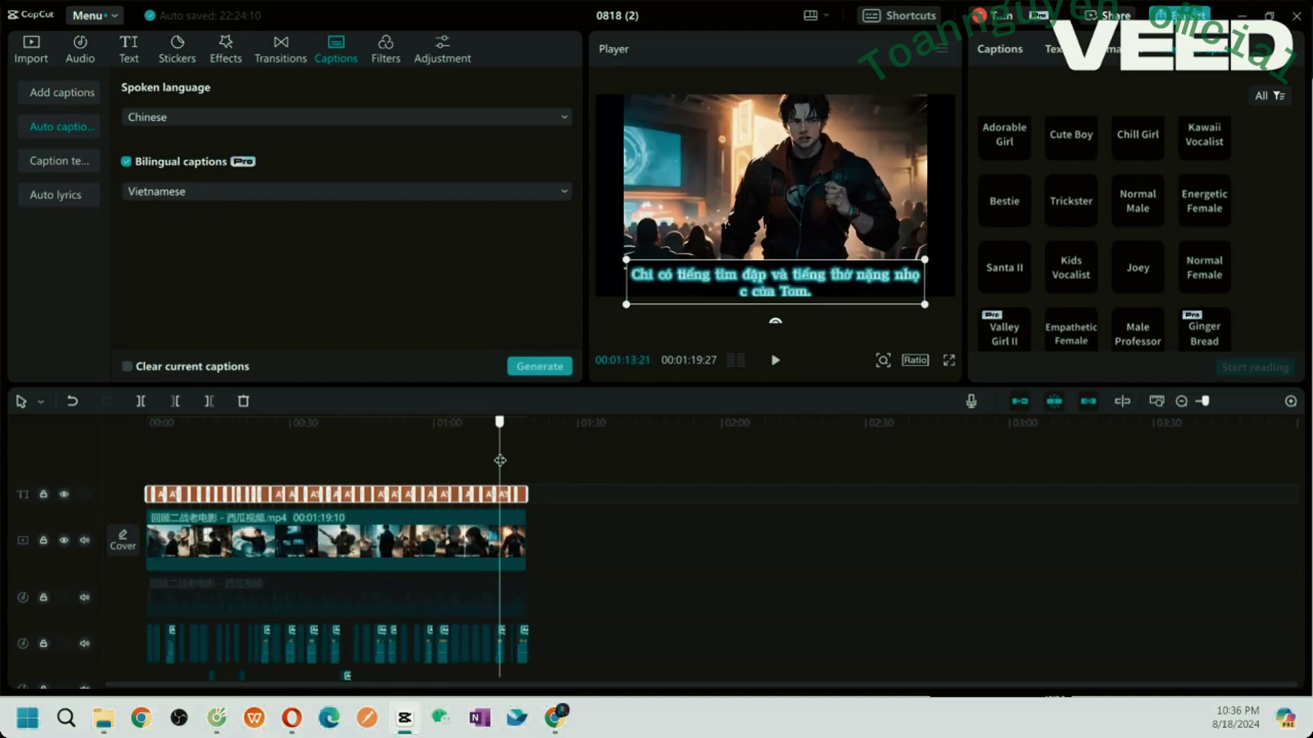
mouse_move(499, 461)
mouse_down()
mouse_move(423, 486)
mouse_move(216, 489)
mouse_up()
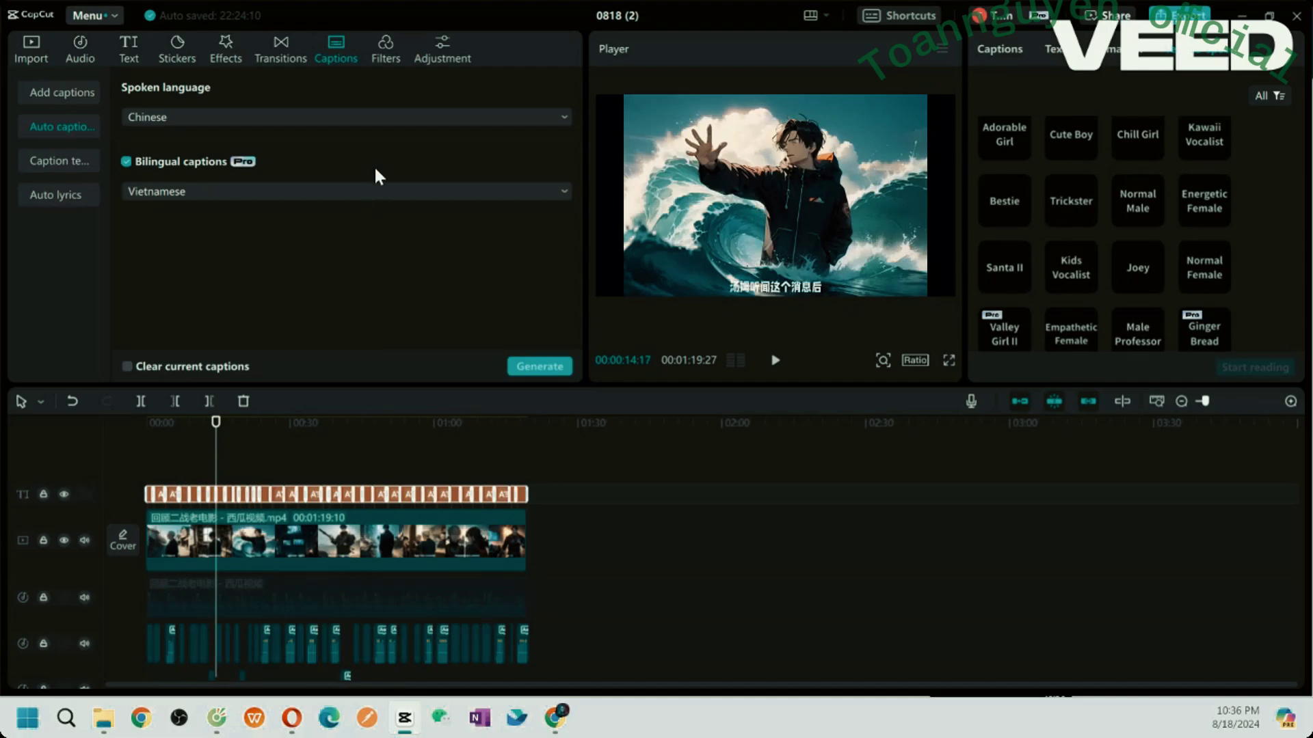
Step: Drag the Oppenheimer filter from the Filters library onto the video clip
click(386, 55)
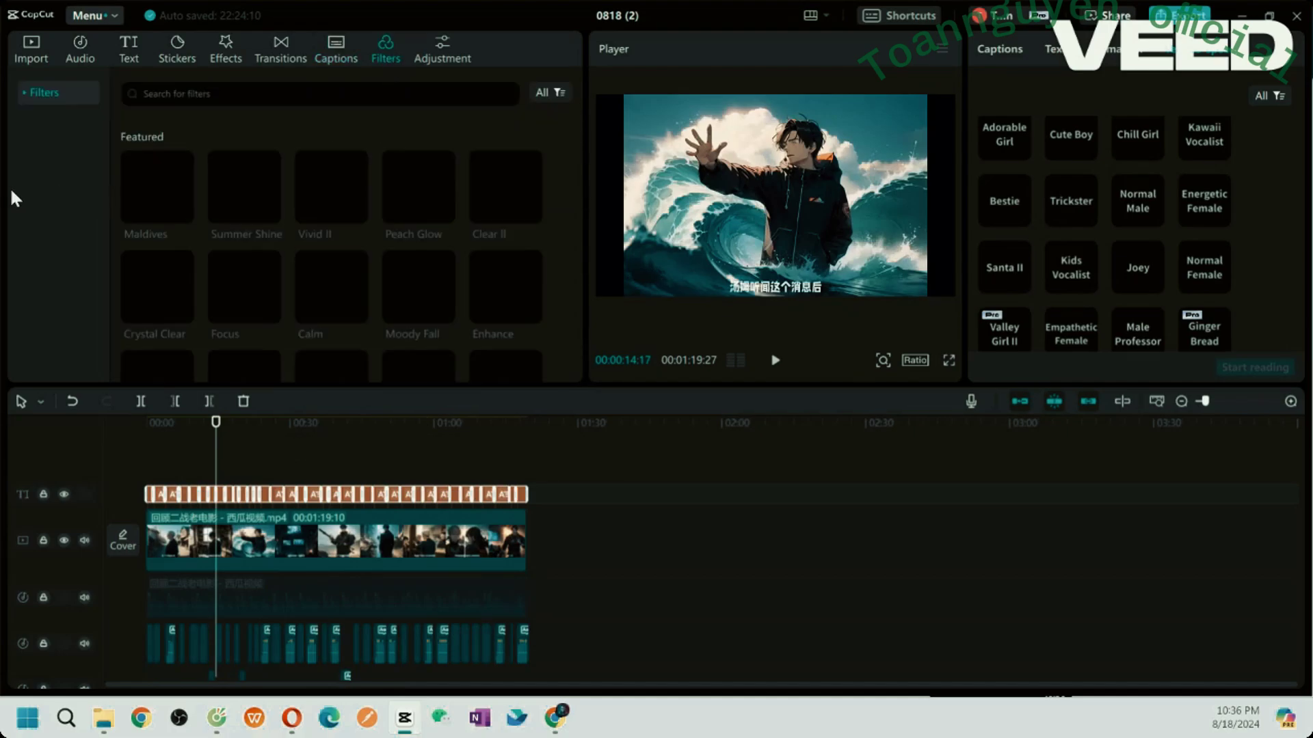
scroll(273, 253, down, 1)
scroll(285, 271, down, 3)
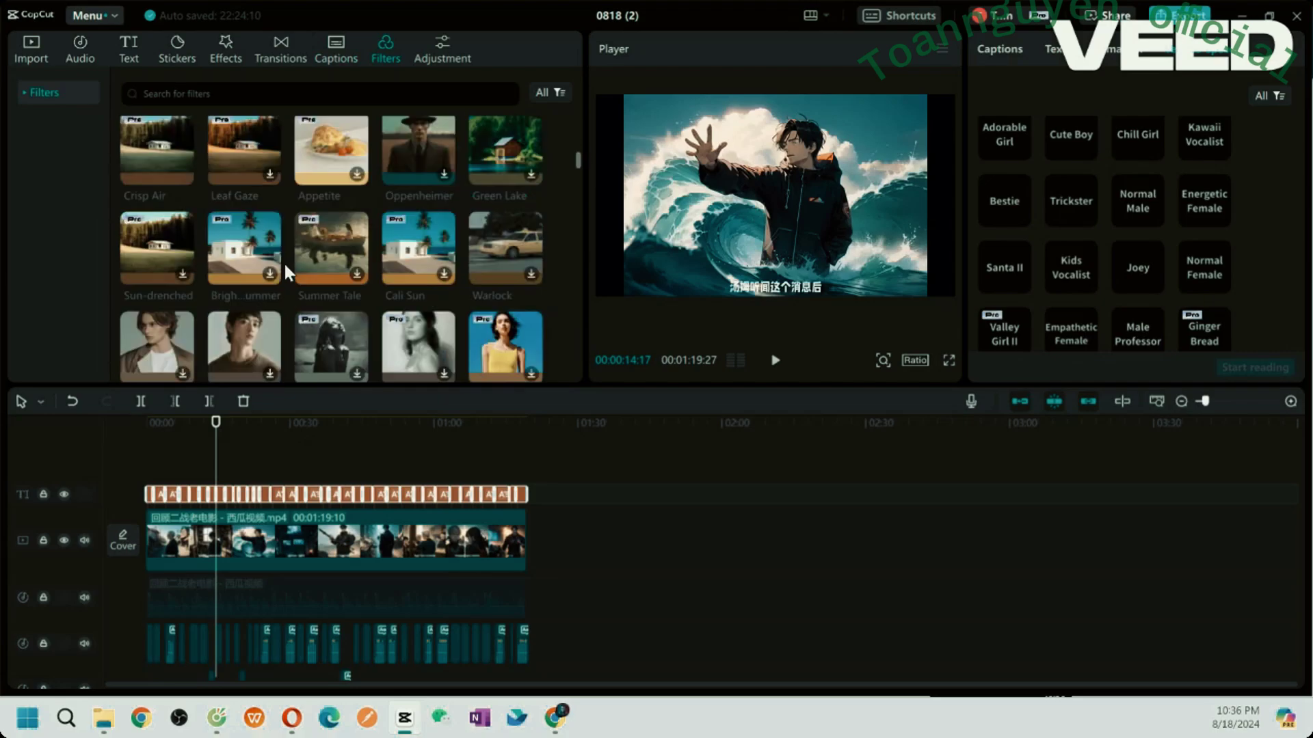
scroll(332, 256, up, 2)
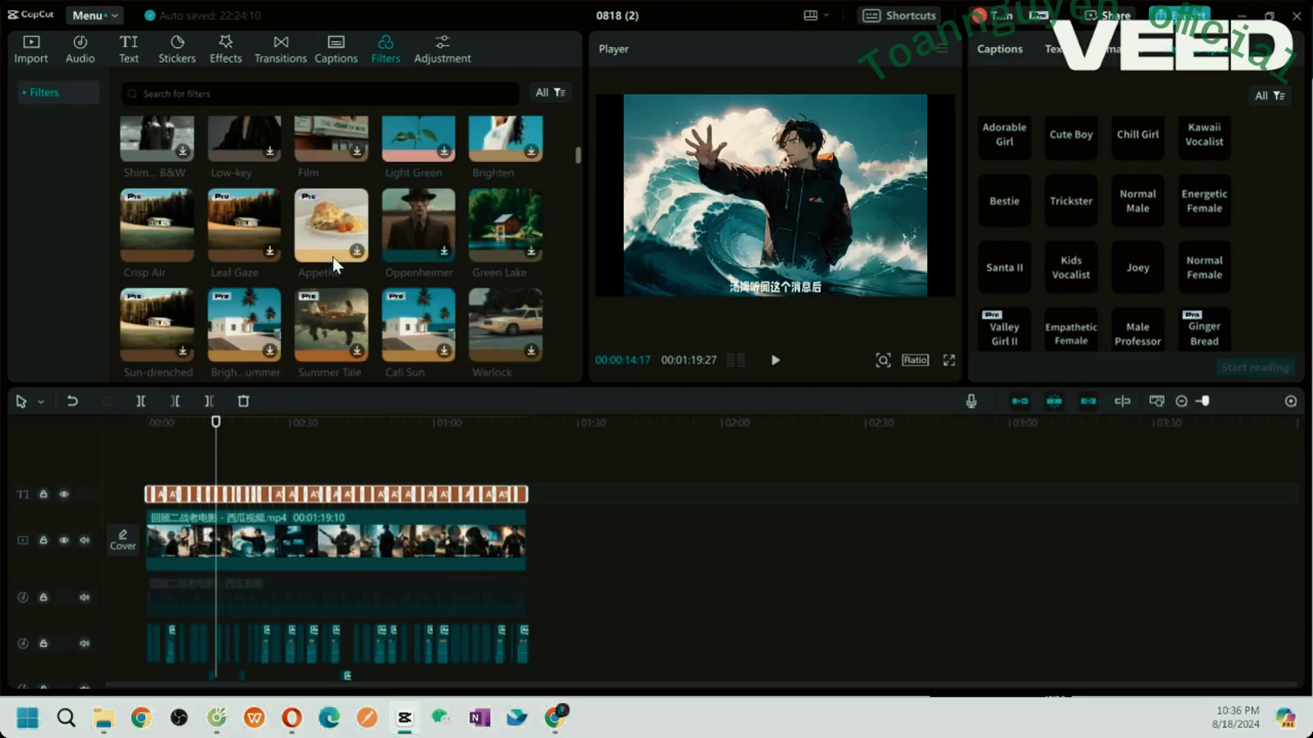
click(412, 234)
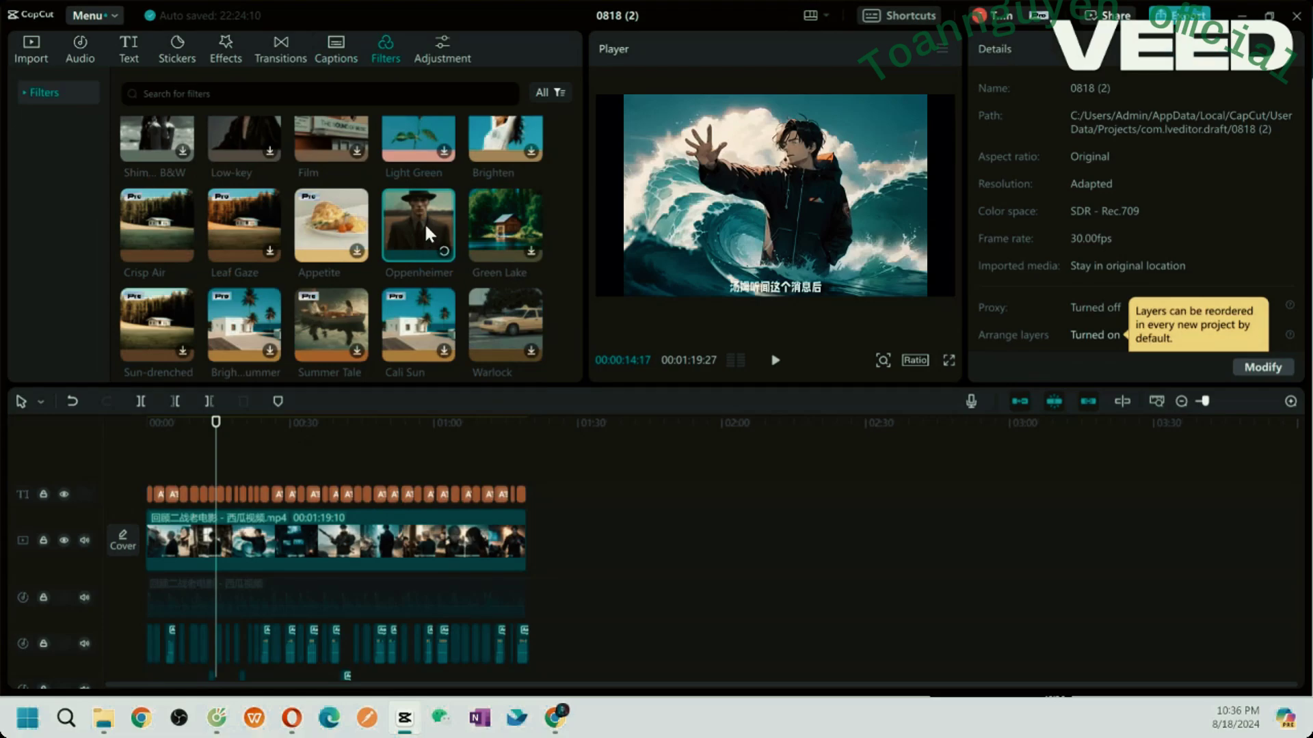
drag(424, 223, 176, 550)
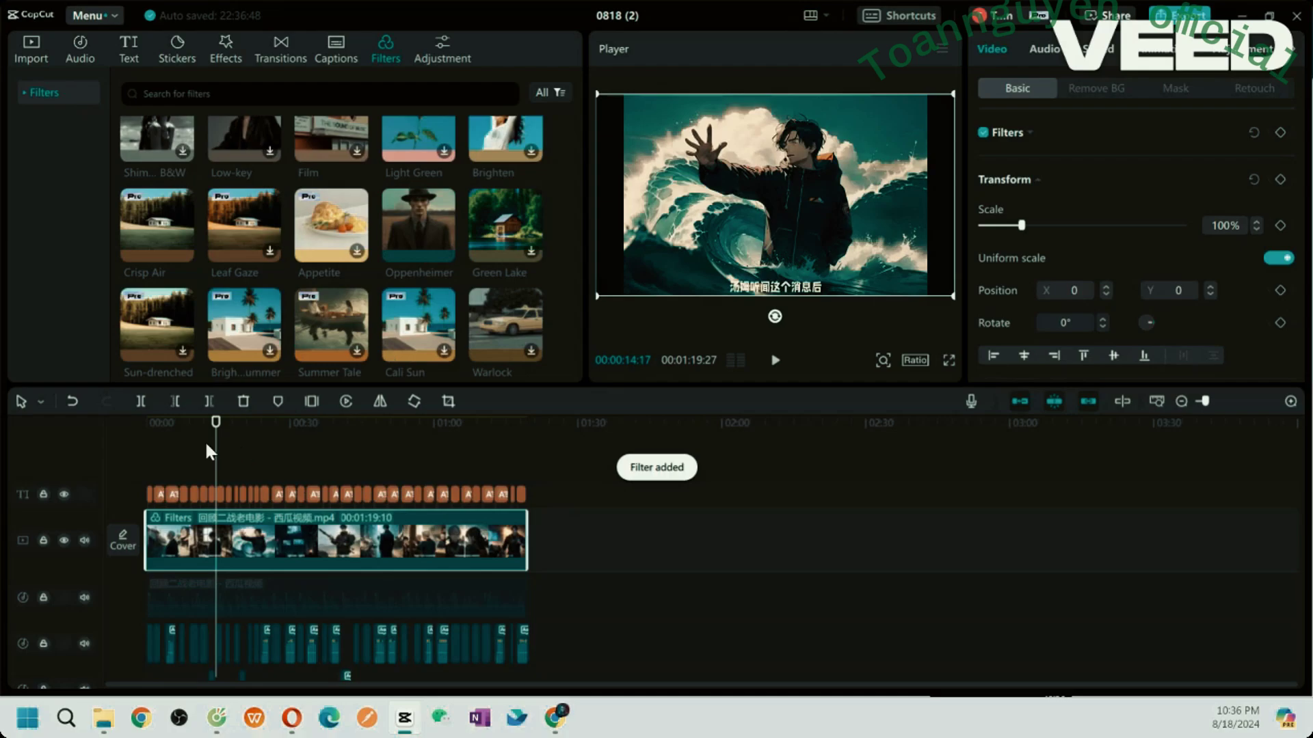
Step: Preview the Oppenheimer-filtered video from near the start, then open the Audio library
mouse_move(216, 445)
mouse_down()
mouse_move(514, 442)
mouse_move(472, 457)
mouse_move(173, 468)
mouse_up()
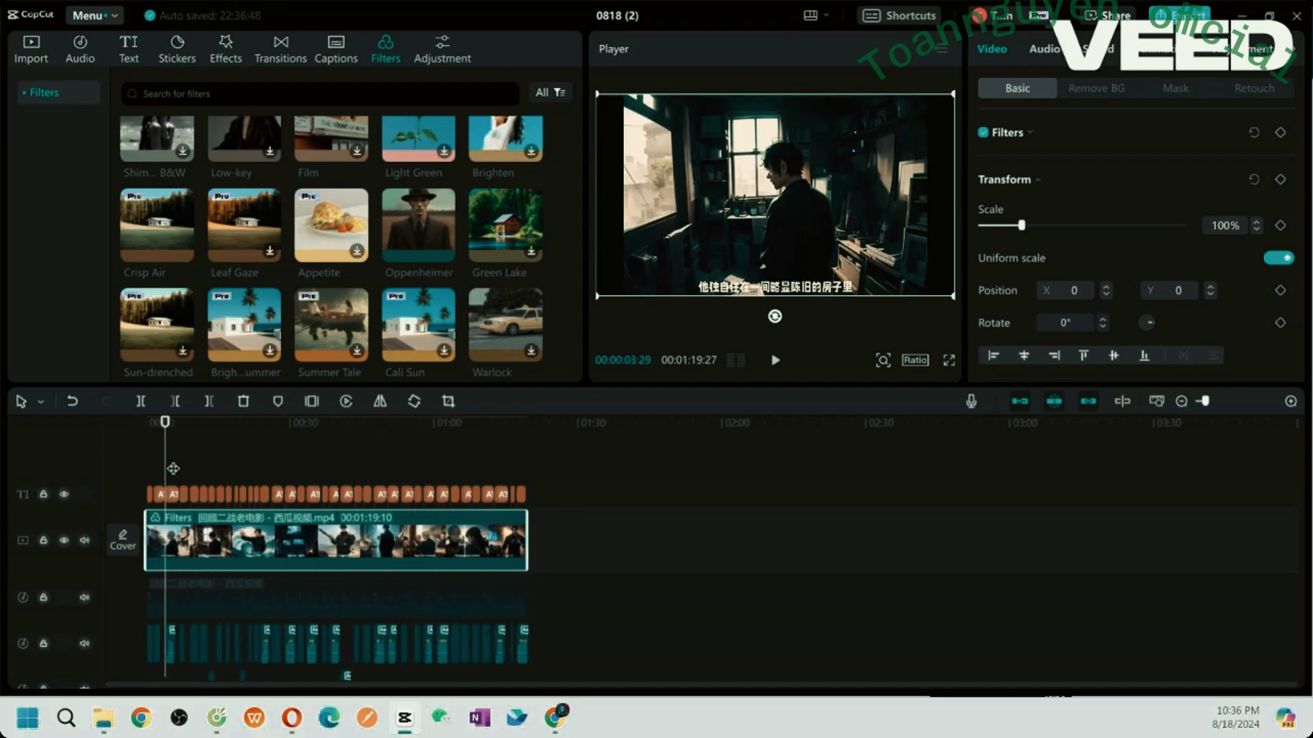
click(775, 361)
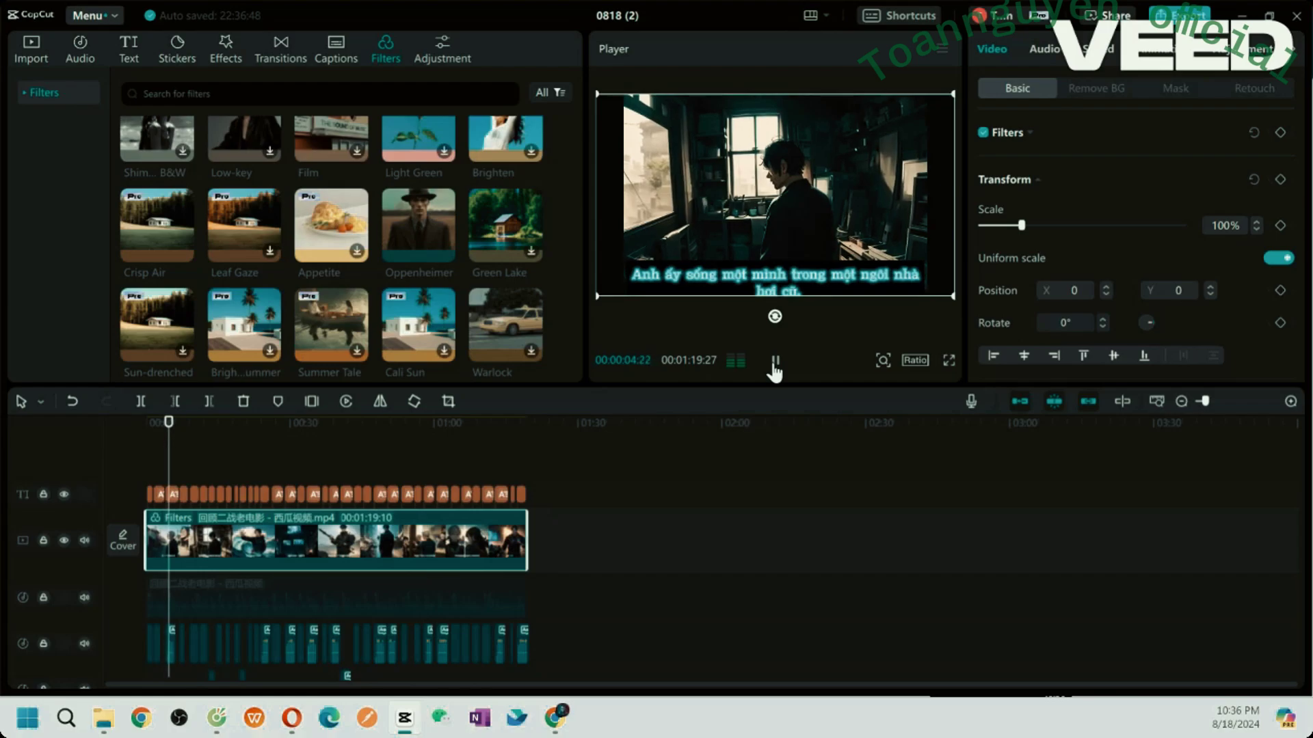
click(774, 361)
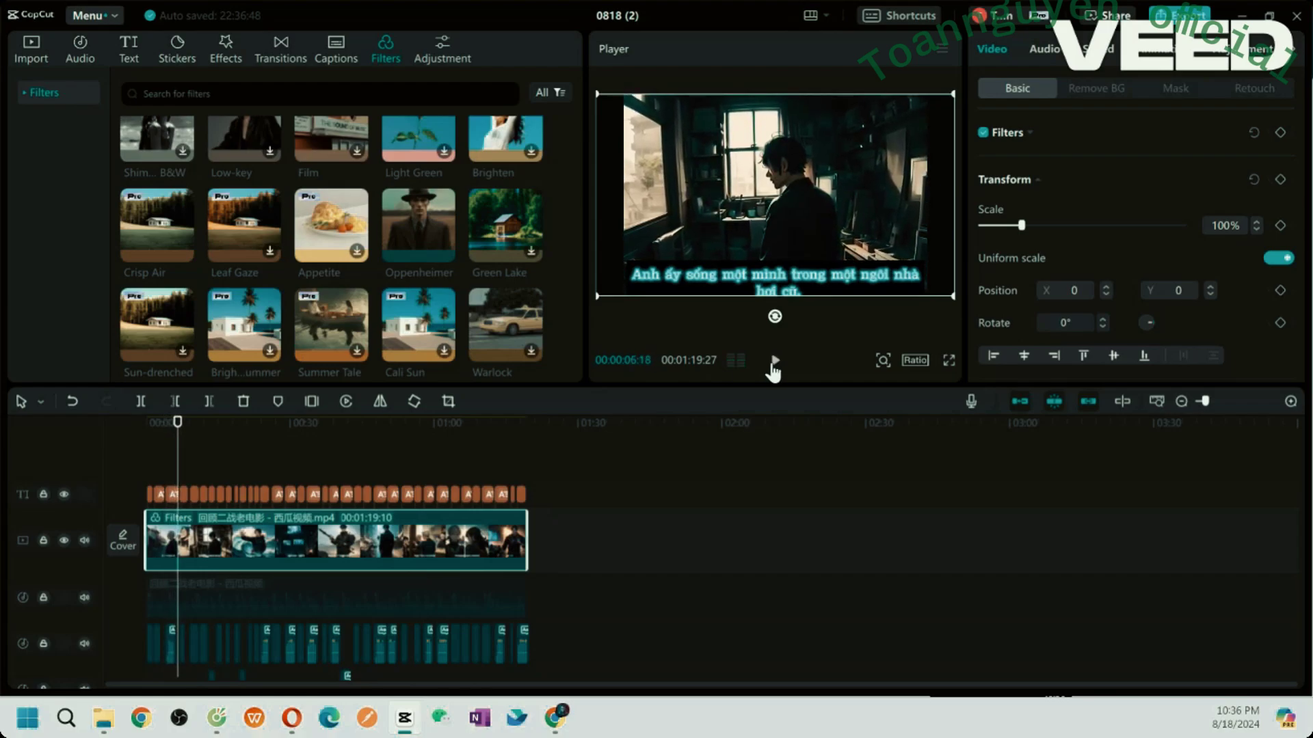
click(80, 62)
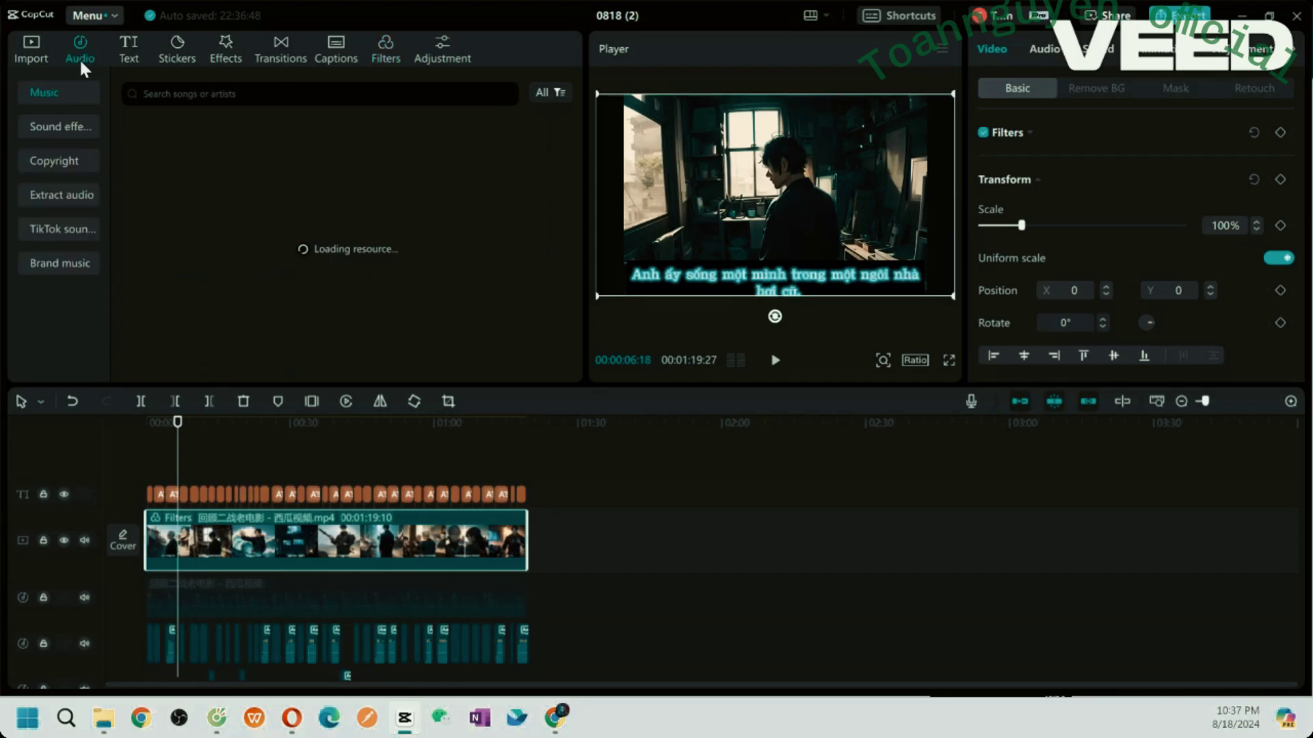
Step: Browse the Audio sections, then the Trận đánh battle and Chuyển tiếp transition sound effects
click(56, 162)
click(52, 195)
click(62, 232)
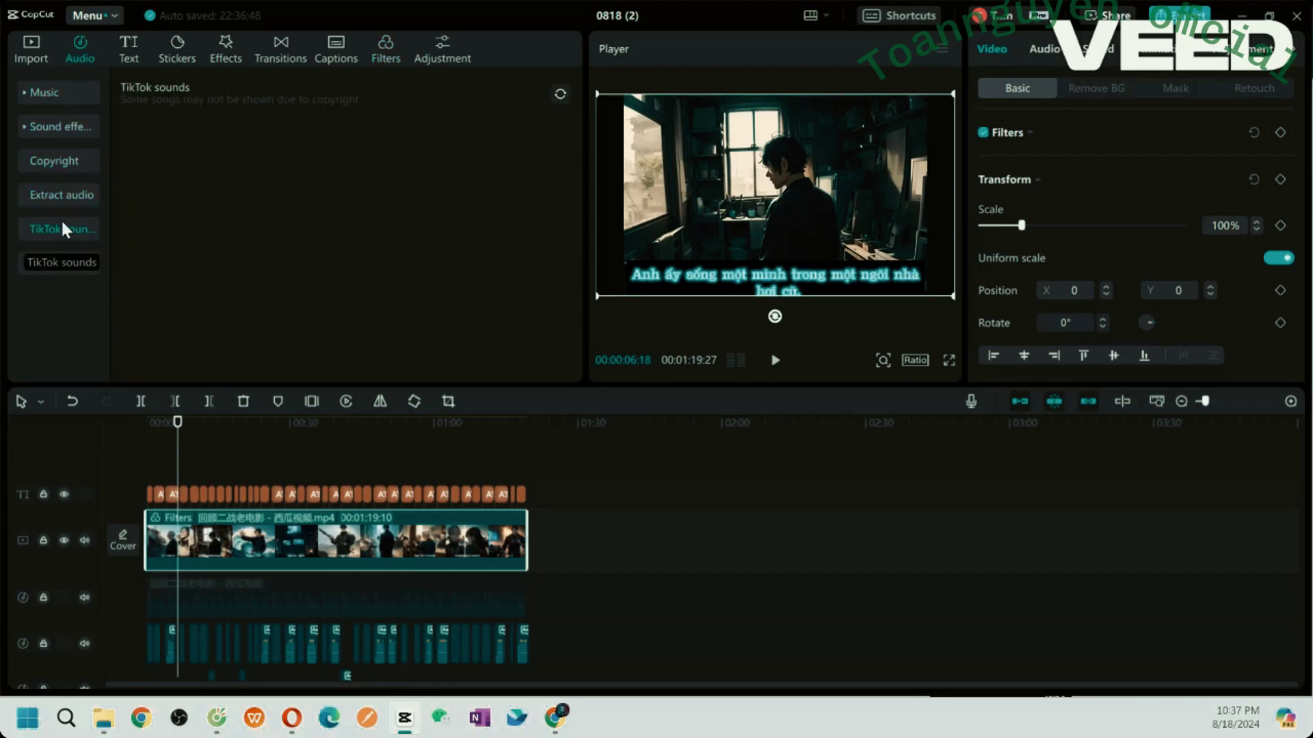
click(59, 128)
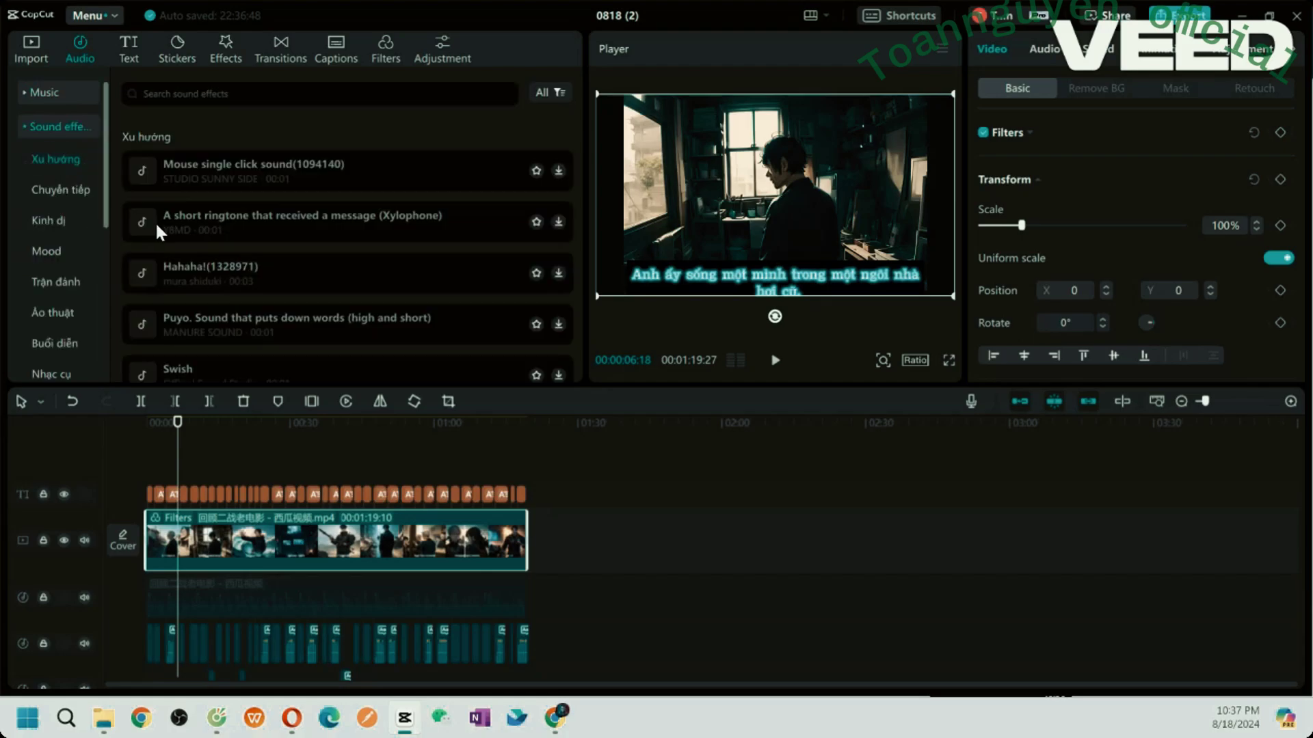
scroll(211, 244, down, 3)
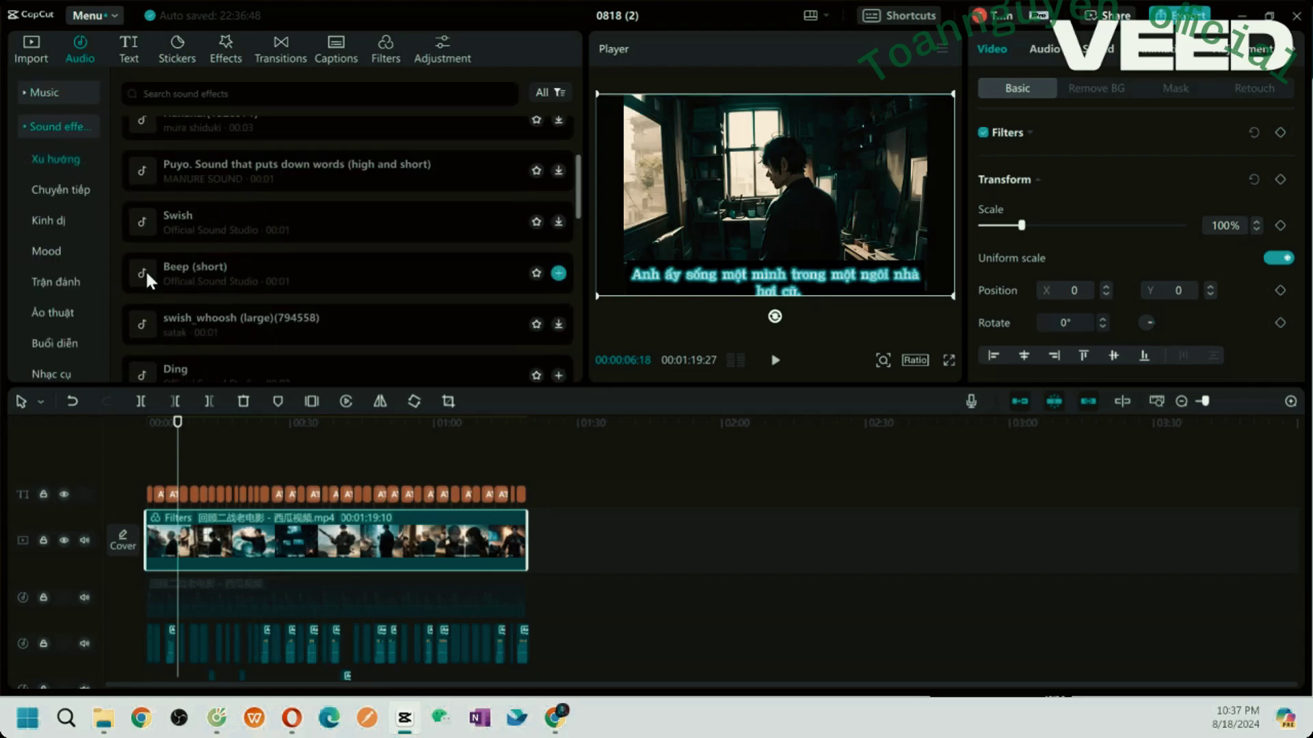
click(56, 283)
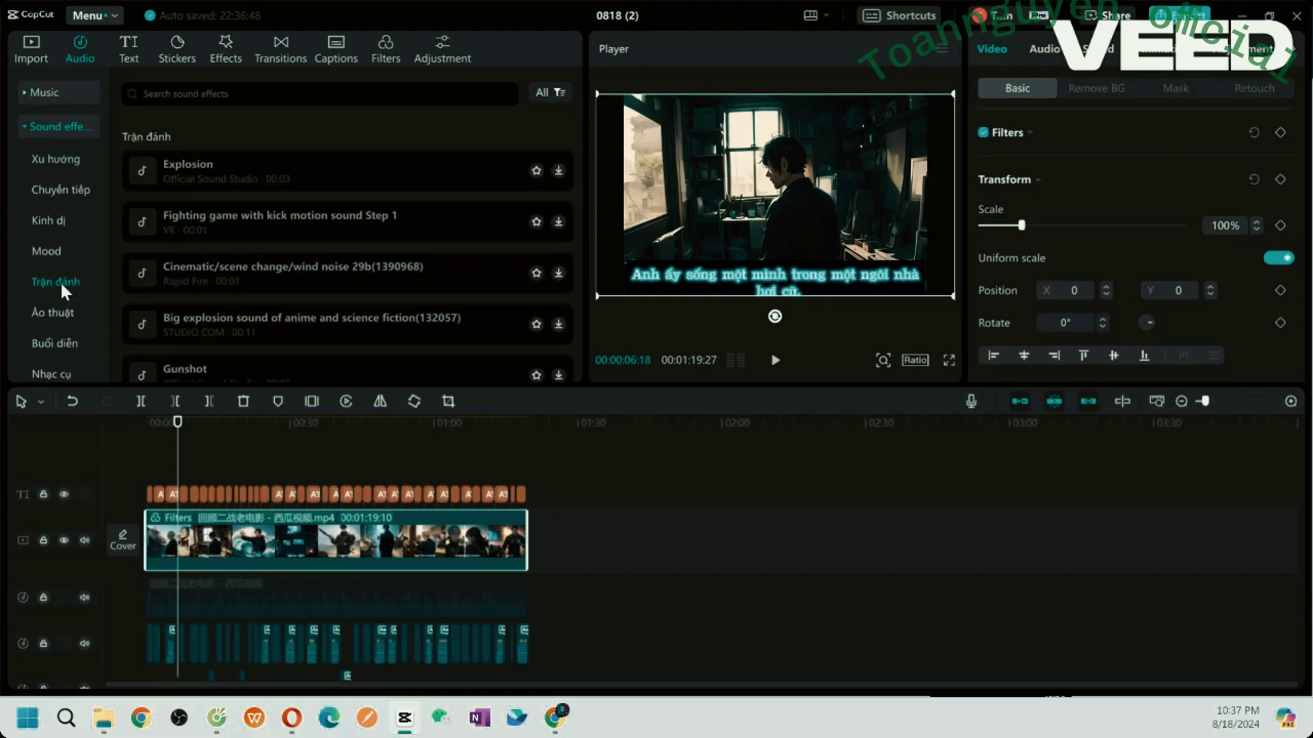
click(61, 190)
scroll(67, 296, down, 3)
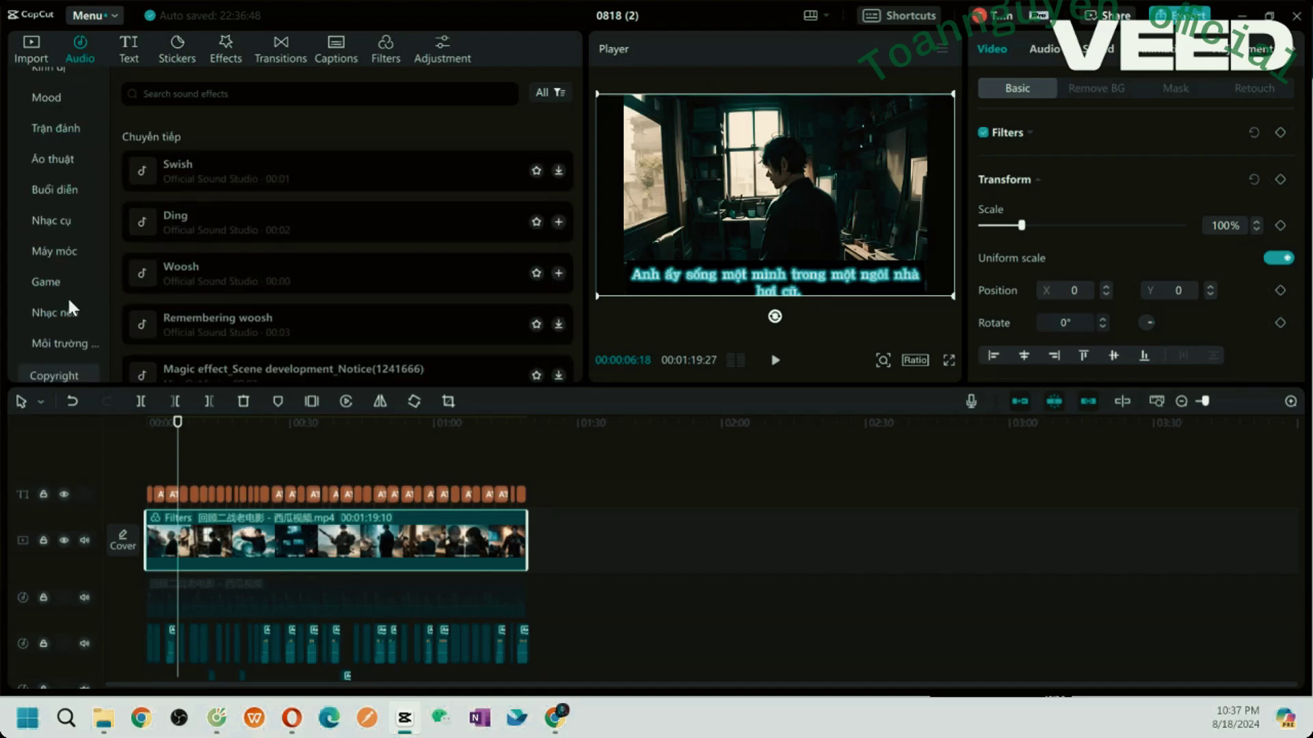
scroll(67, 287, down, 1)
scroll(79, 282, up, 1)
Step: Look through the Nhạc nền and Xu hướng categories, returning to Trận đánh battle effects
click(60, 311)
scroll(260, 282, down, 5)
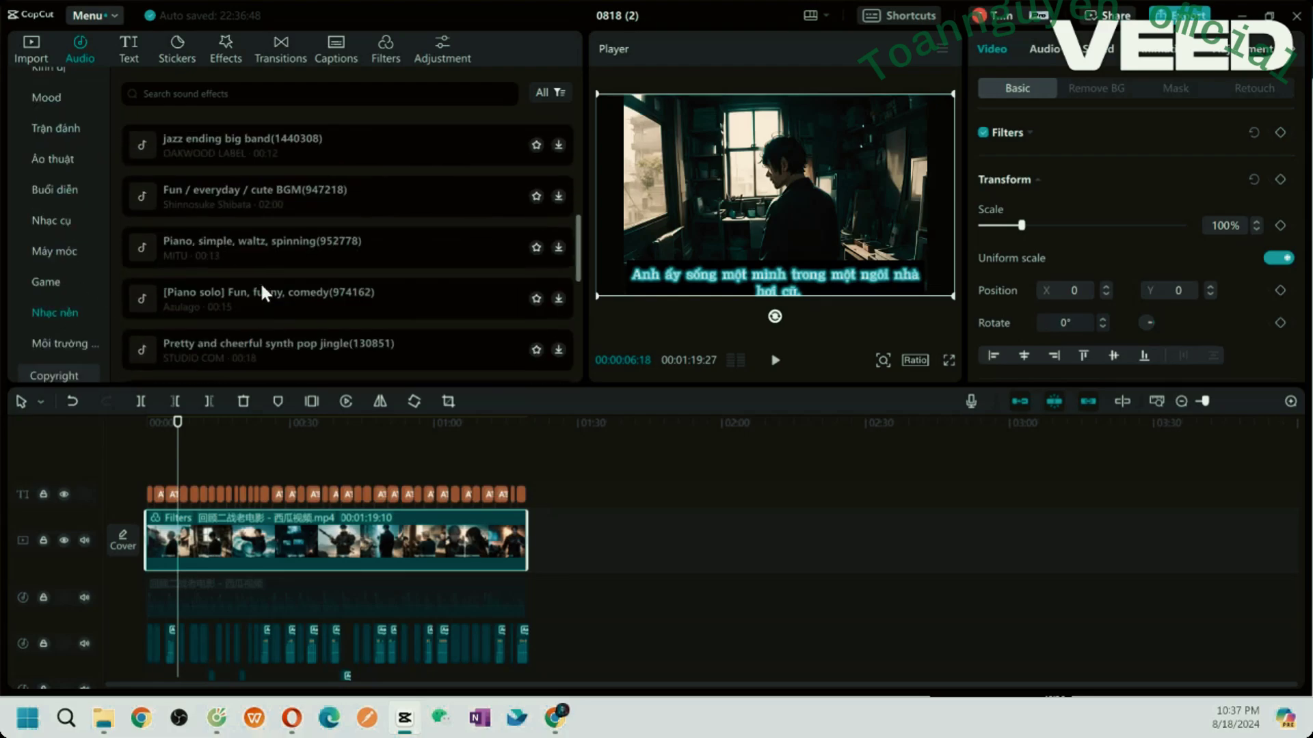
scroll(260, 281, up, 3)
scroll(60, 174, up, 3)
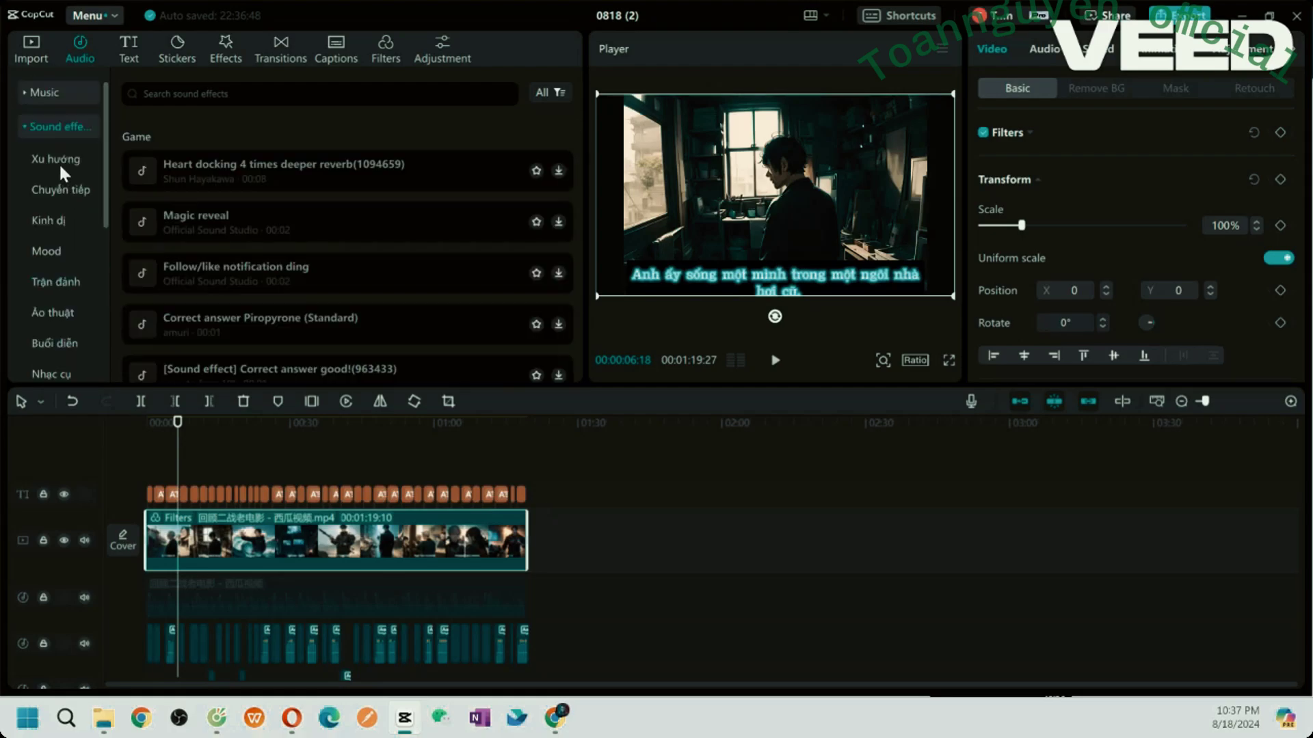
click(59, 163)
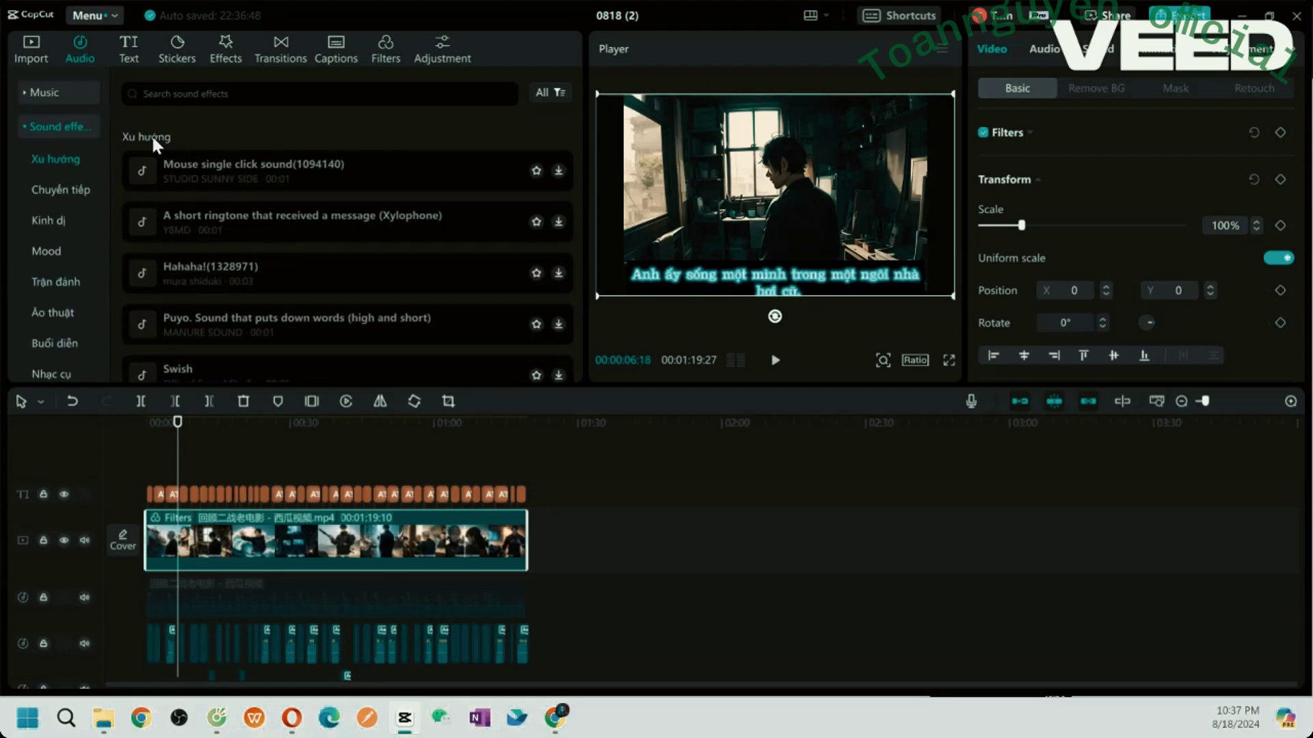
click(54, 286)
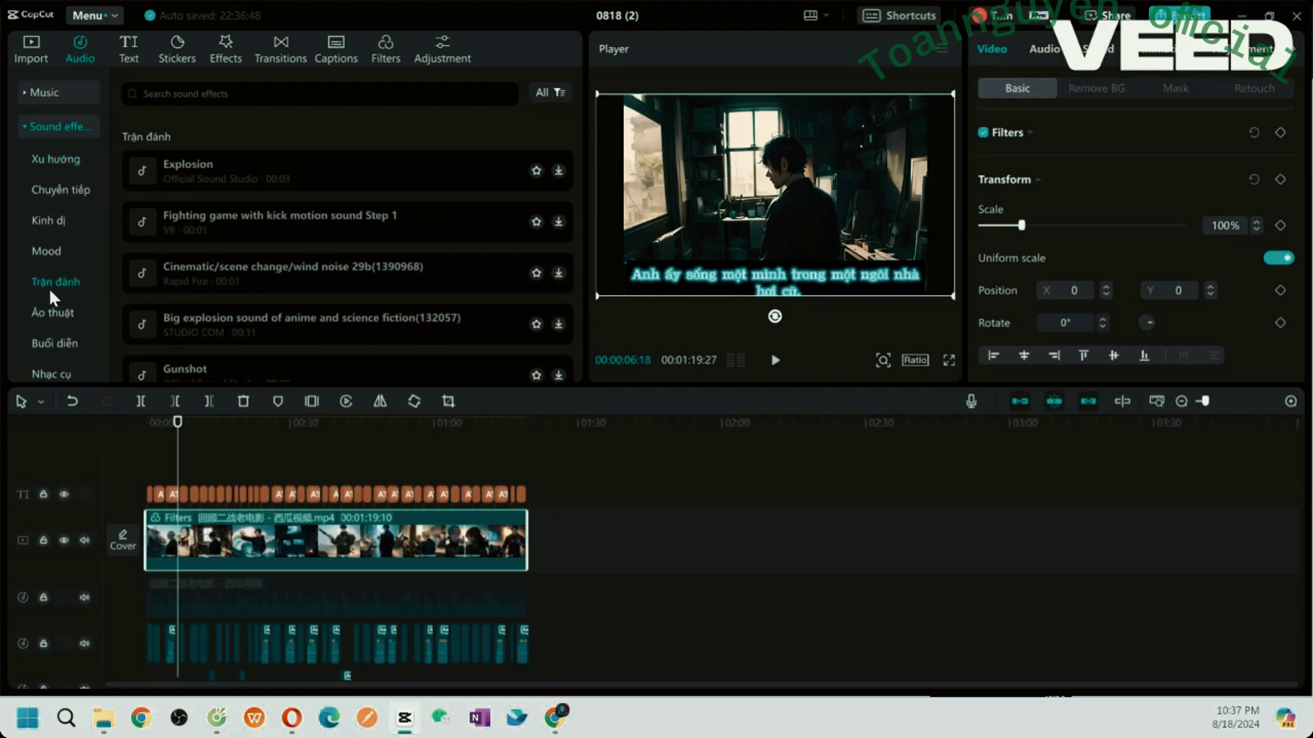
Step: Audition the Explosion, fighting-game kick and cinematic scene change effects, then open Vlog music
click(206, 177)
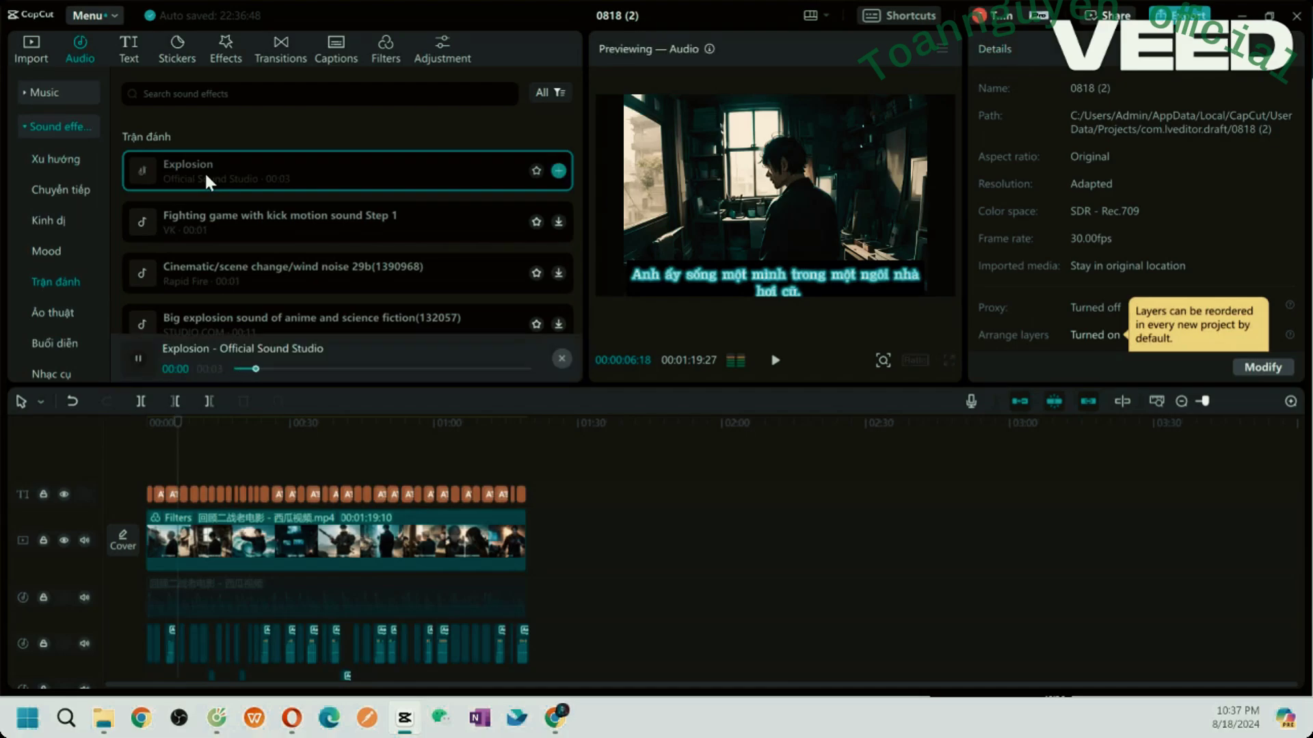
click(208, 230)
scroll(216, 287, down, 3)
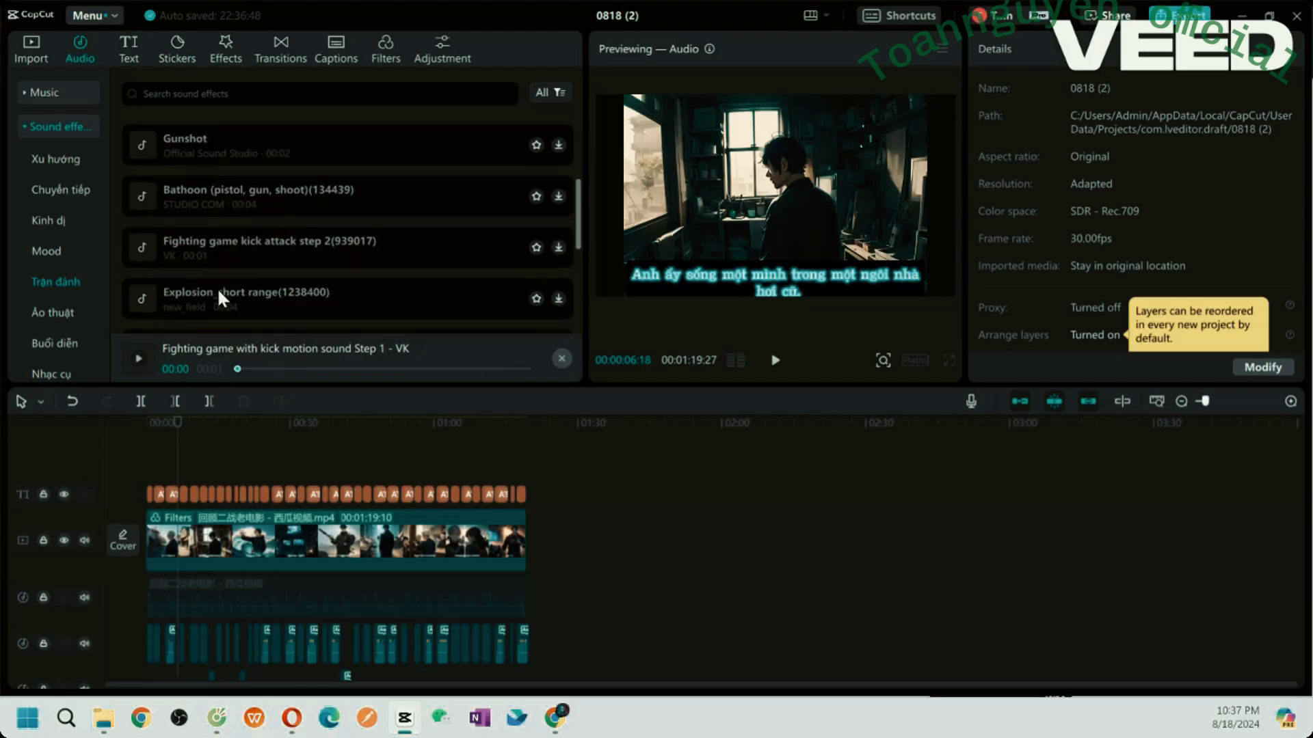
scroll(216, 288, up, 2)
click(241, 193)
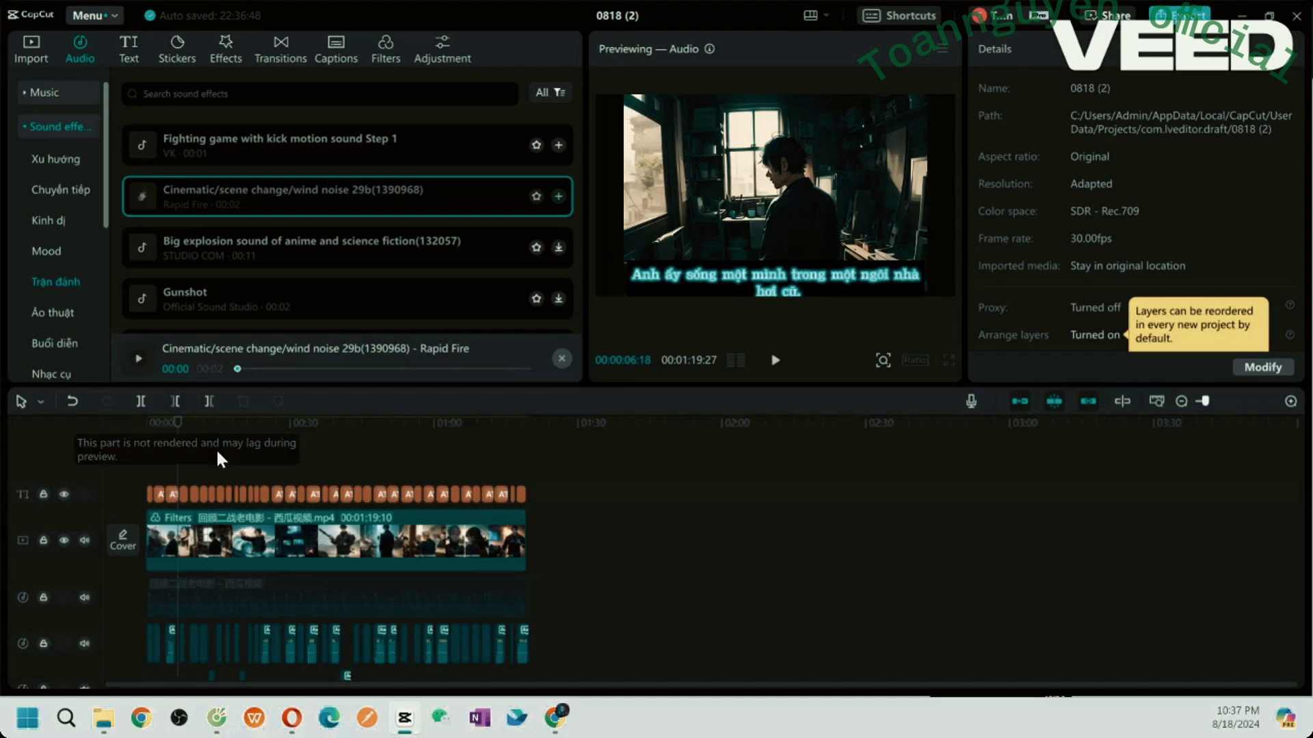
click(48, 94)
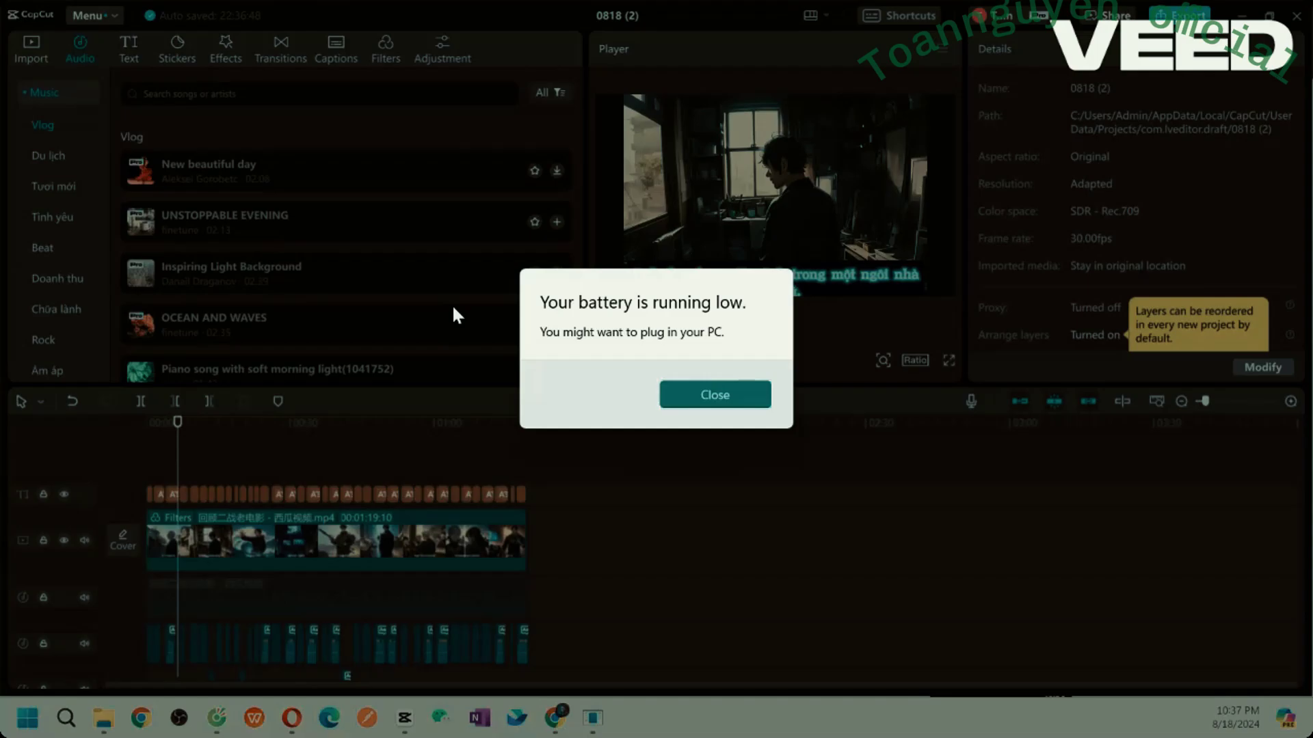
Step: Dismiss the low-battery warning, add the OCEAN AND WAVES track, and return to the Import panel
key(Return)
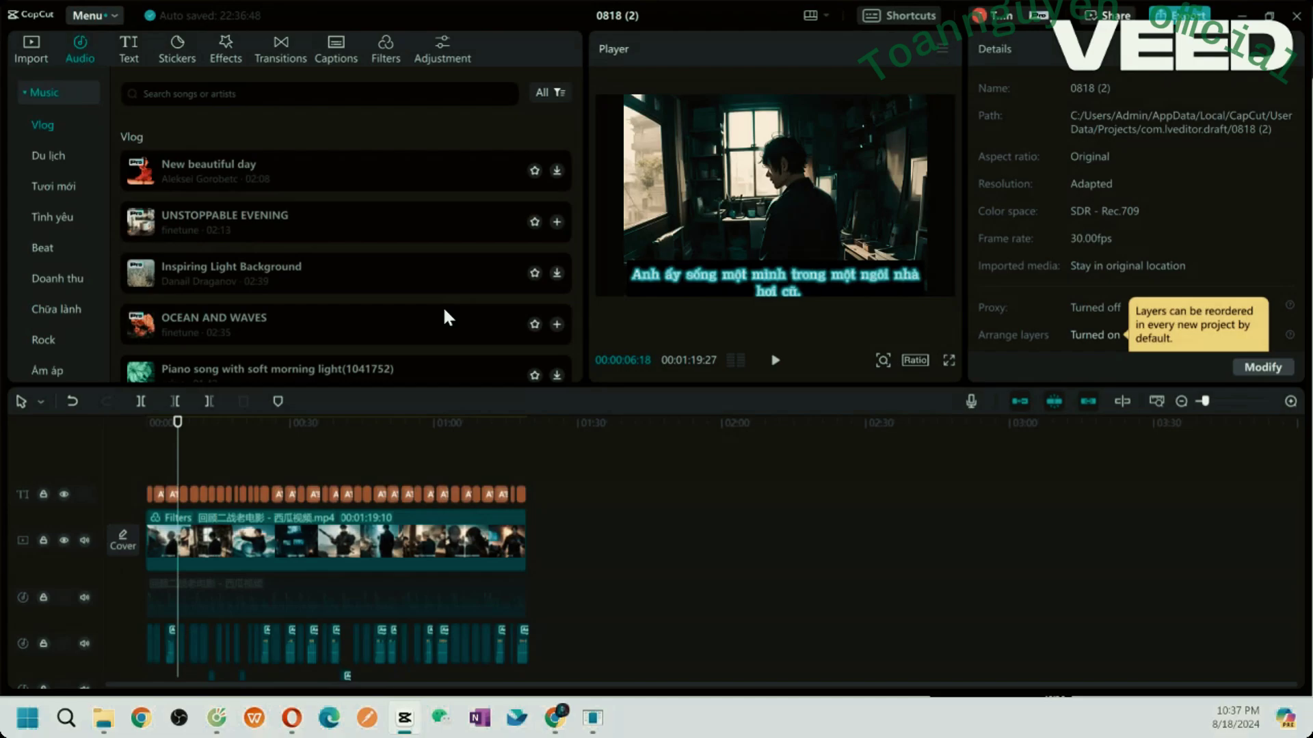
click(444, 314)
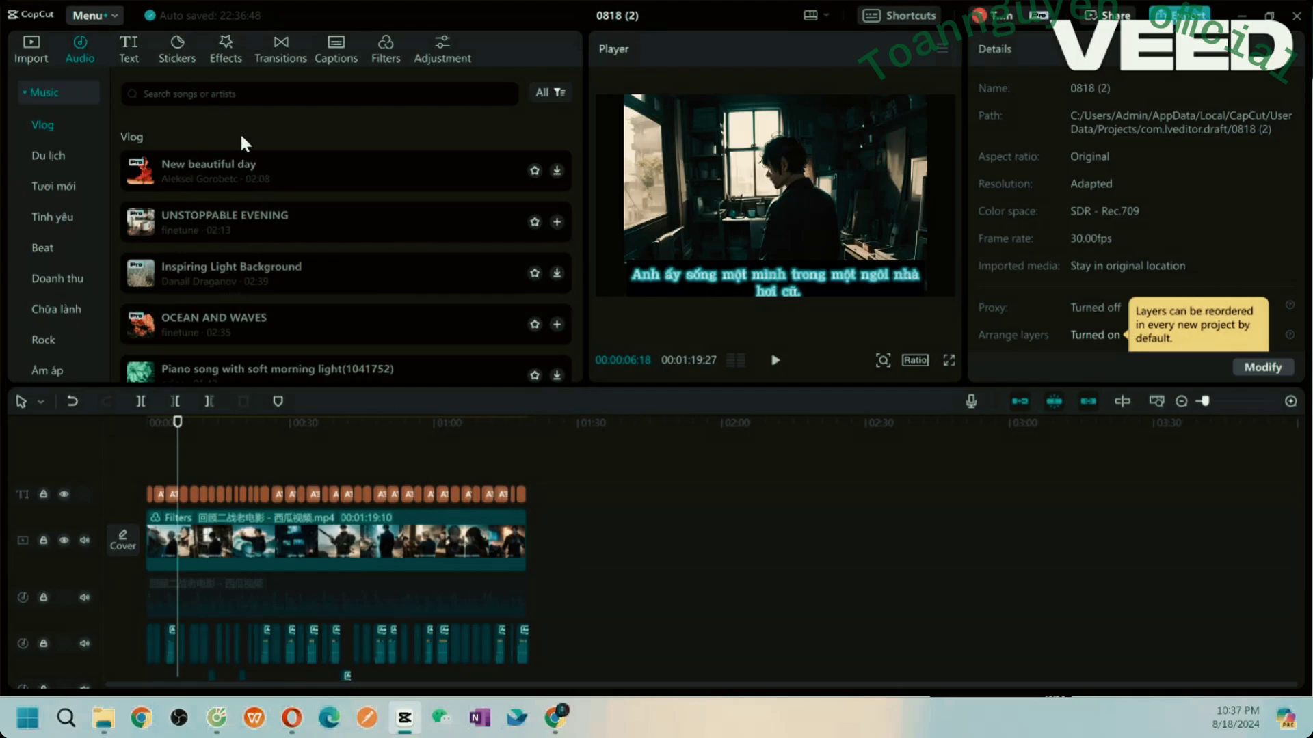
click(38, 57)
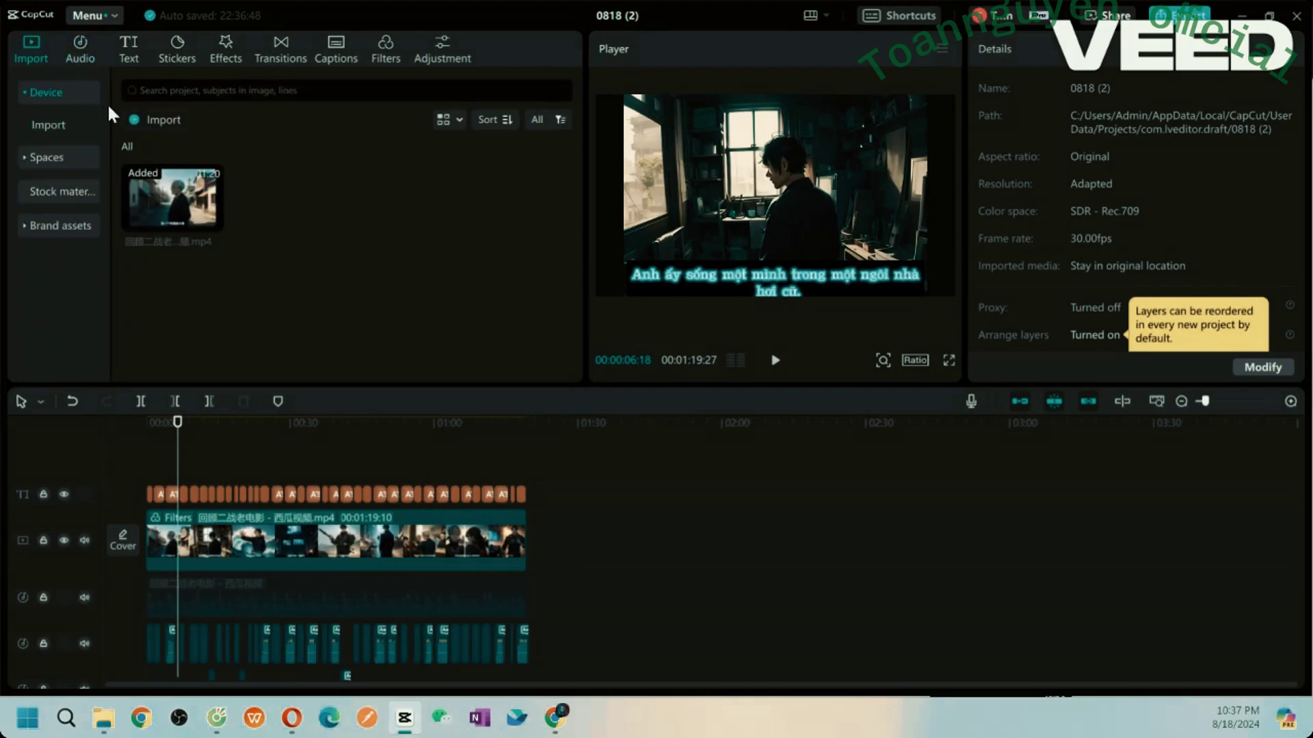
Step: In the import dialog, navigate to 3. RUN YOUTUBE CHANNEL > 01 Music Free License > VUI VE
click(162, 119)
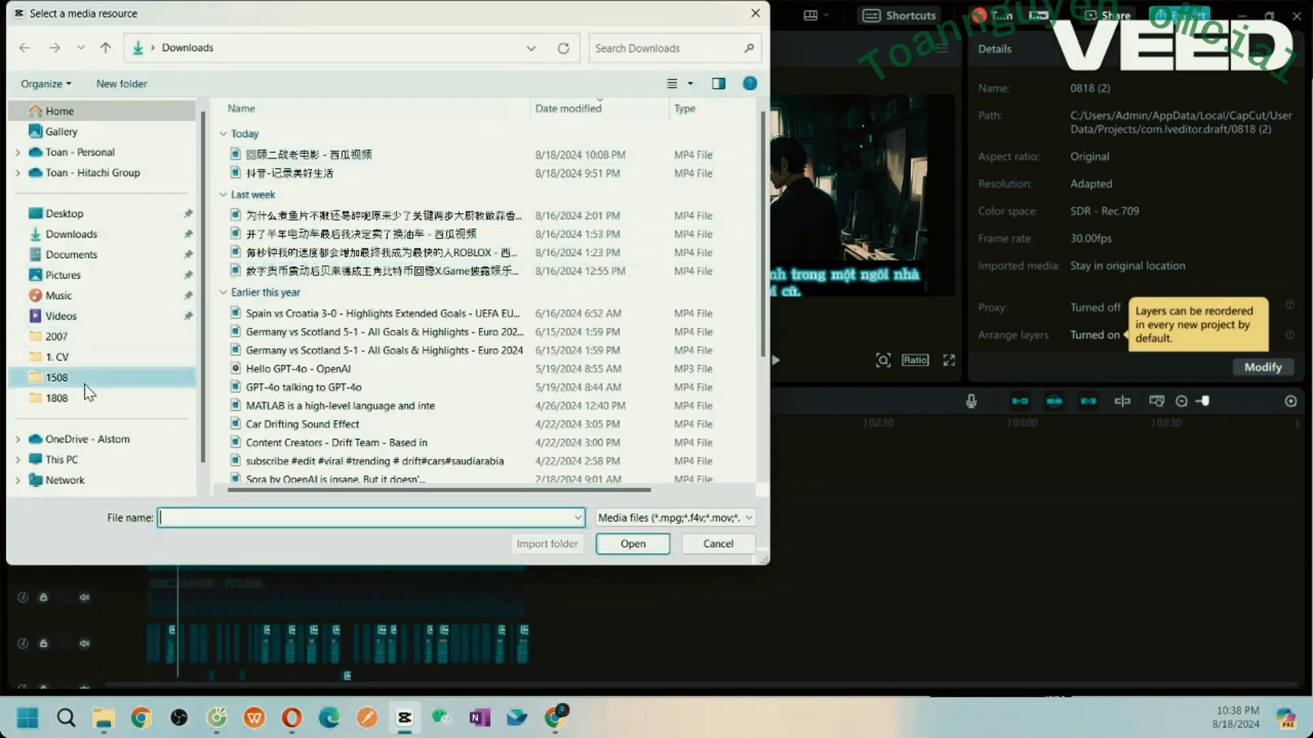
click(86, 379)
click(350, 48)
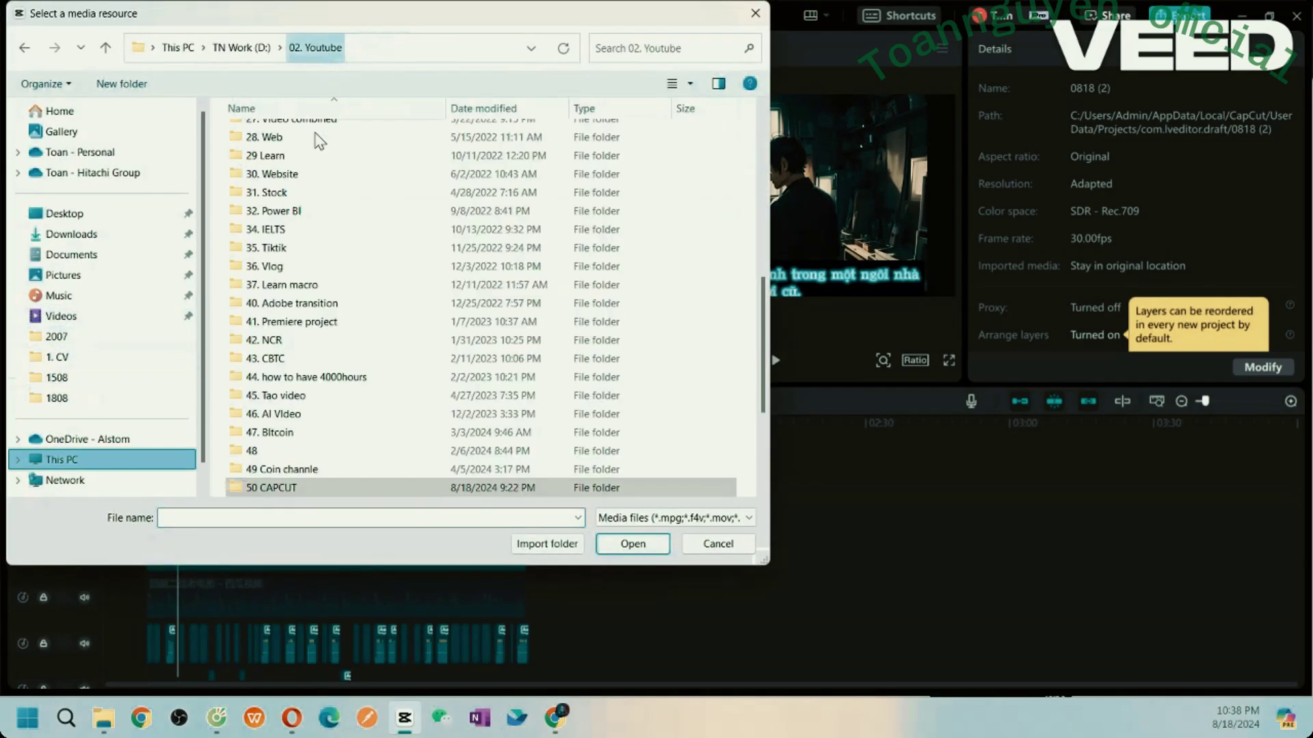
scroll(322, 219, up, 9)
click(305, 156)
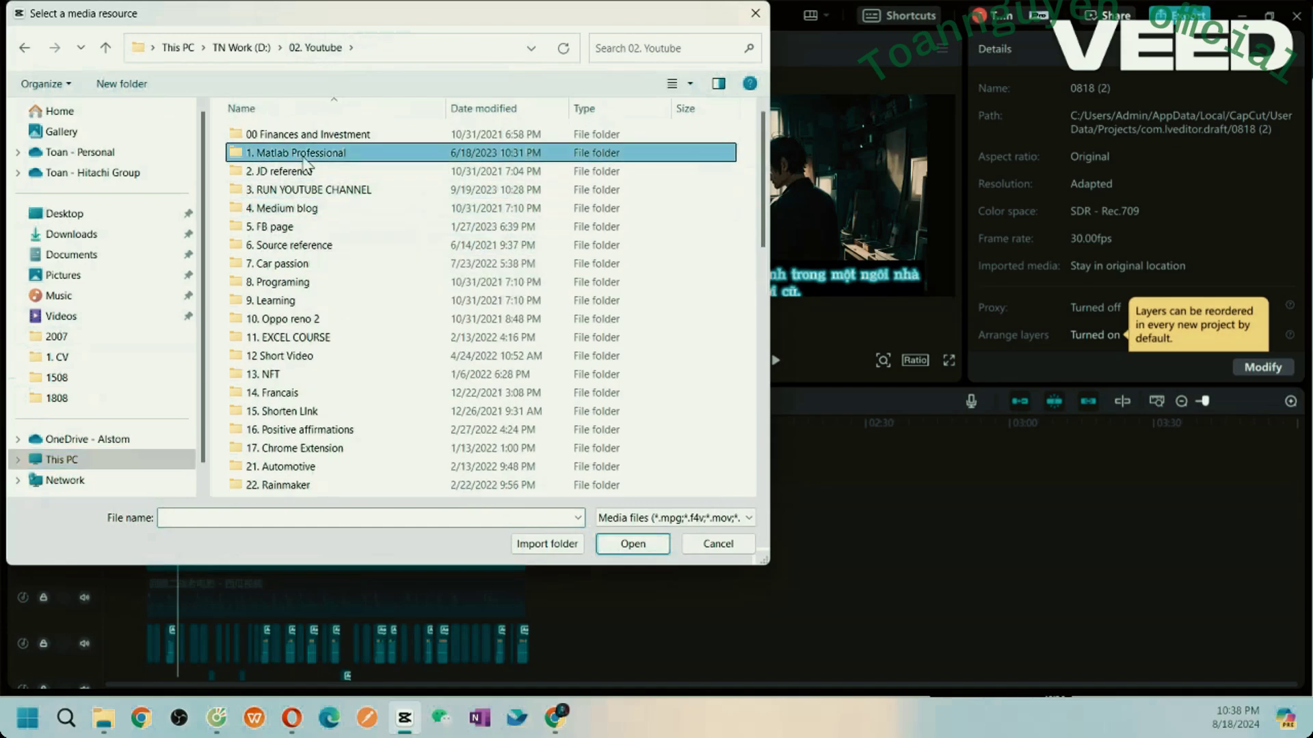
double_click(304, 154)
click(322, 48)
double_click(294, 190)
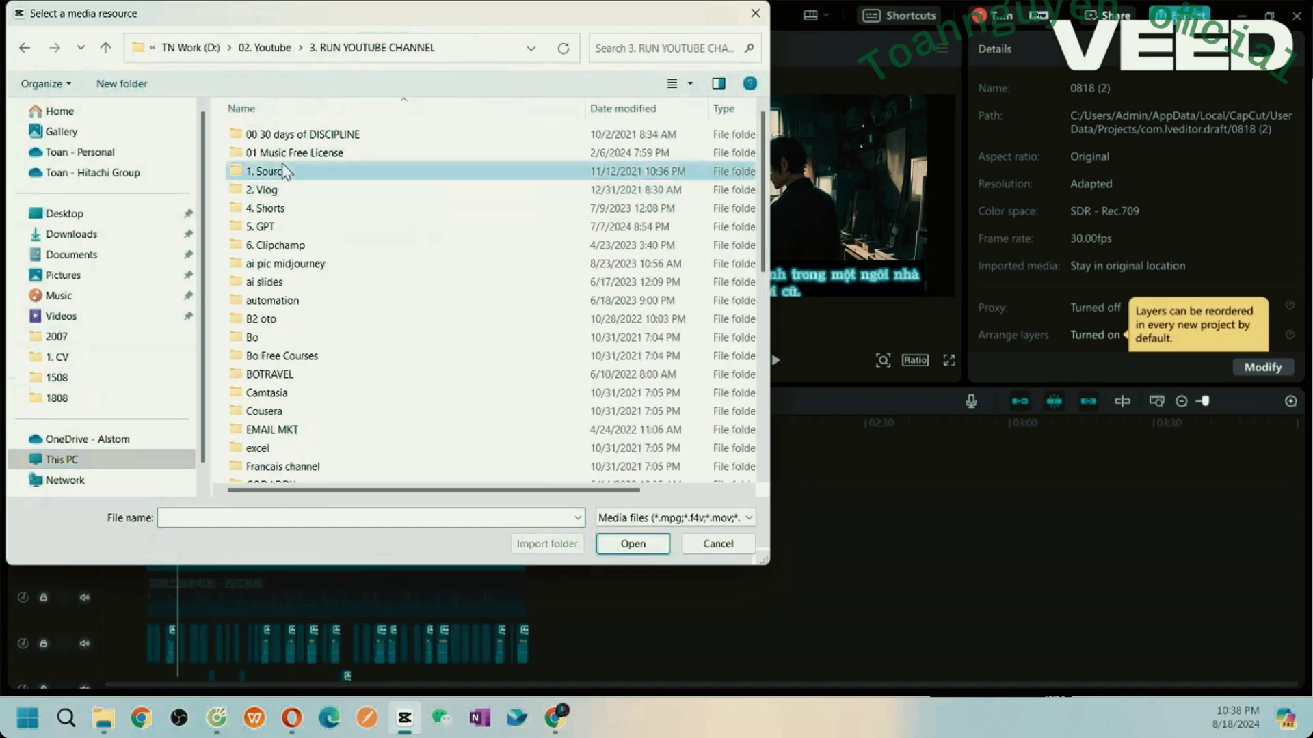
double_click(290, 154)
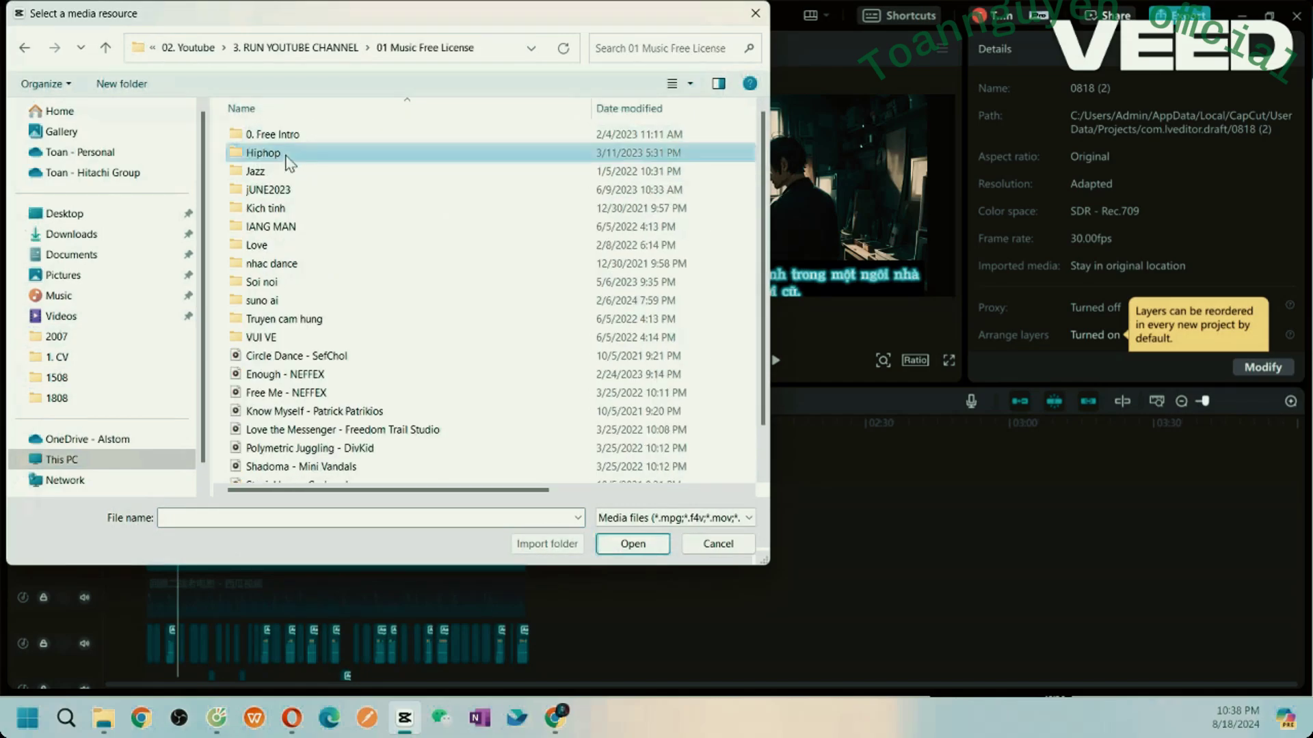
click(334, 337)
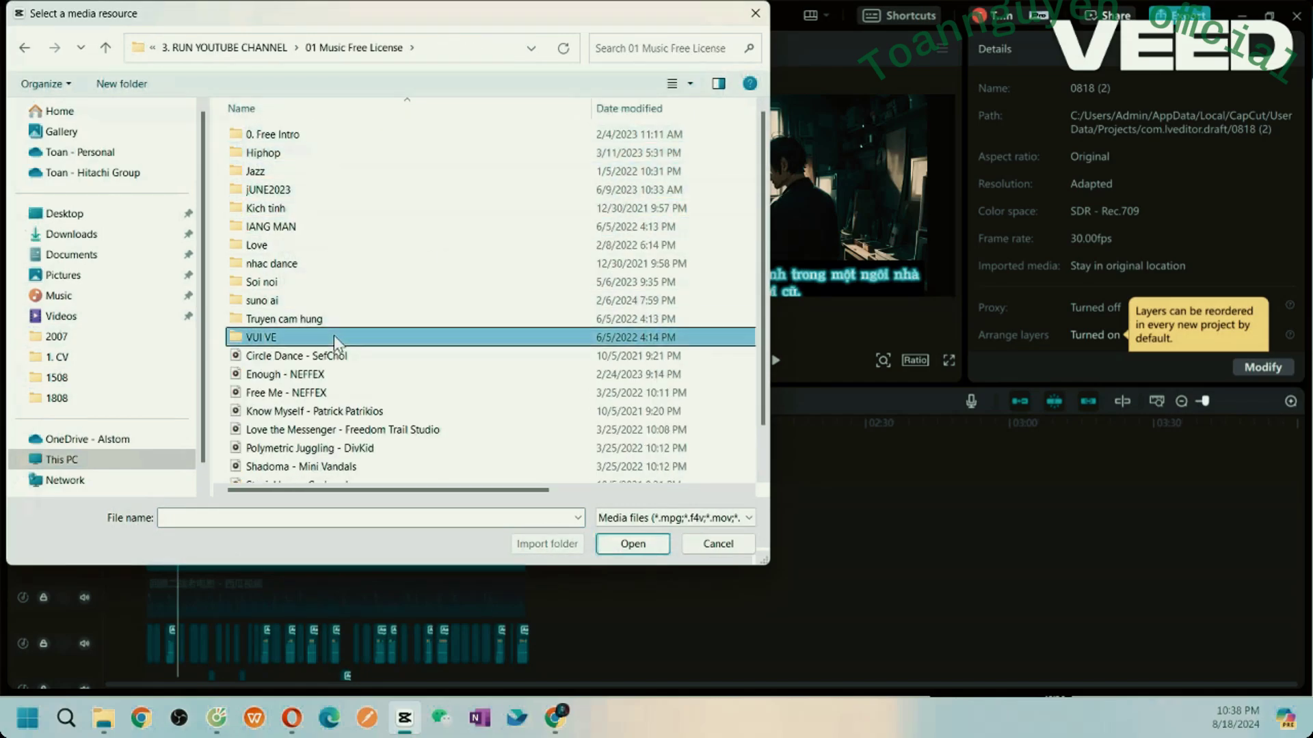
double_click(334, 337)
click(301, 153)
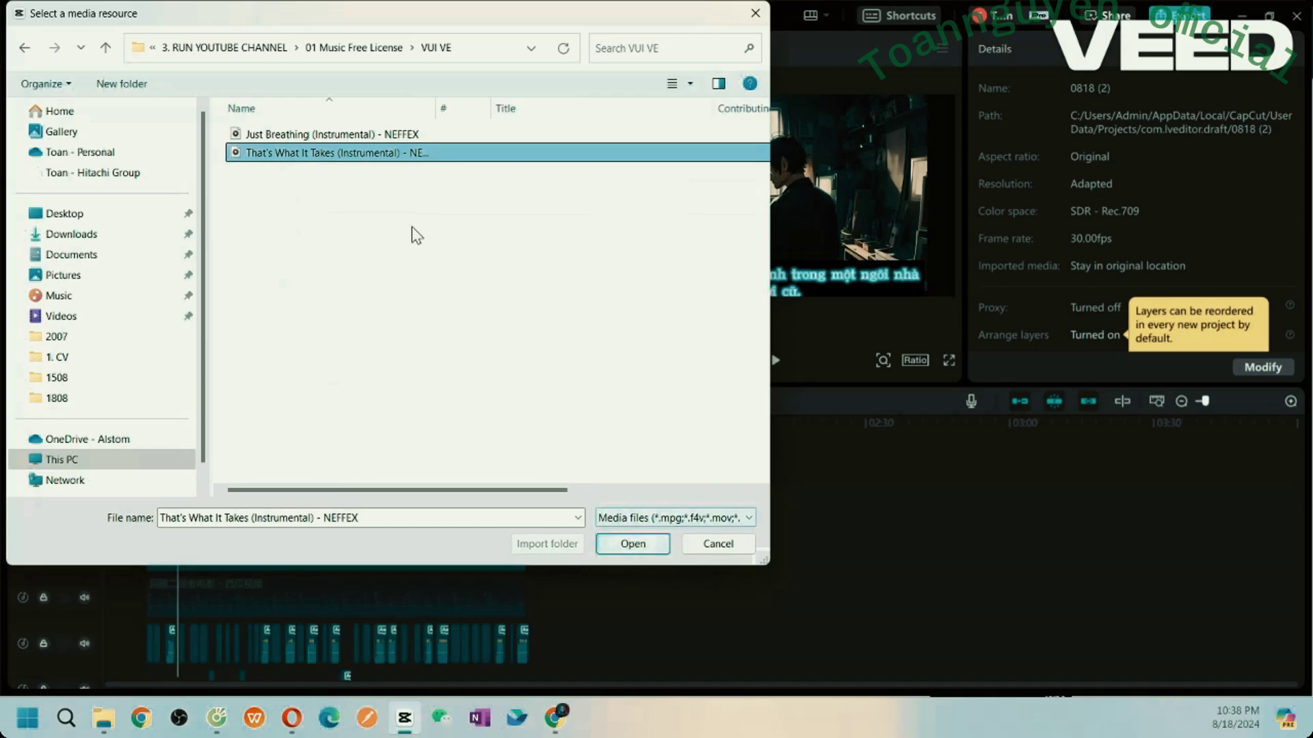
Step: Import NEFFEX's Just Breathing and That's What It Takes and lay them on the timeline
drag(378, 219, 259, 133)
click(633, 543)
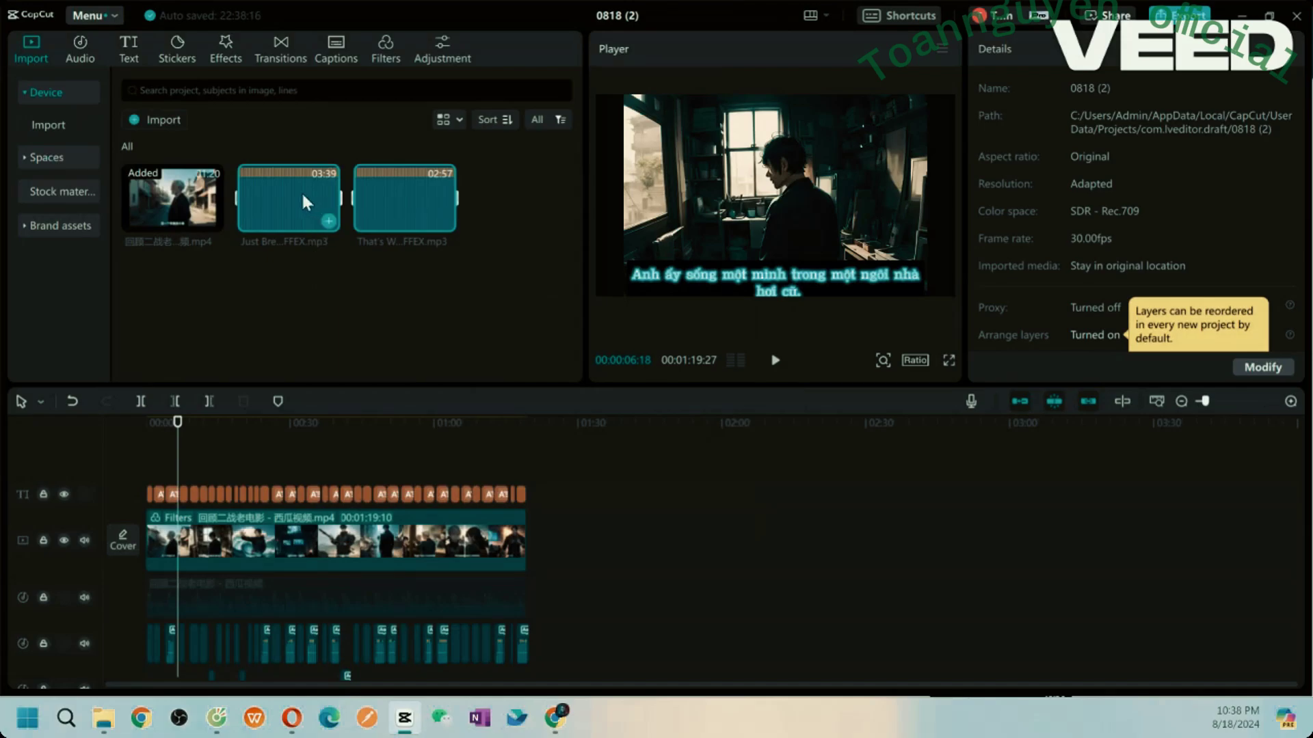
mouse_move(300, 191)
mouse_down()
mouse_move(147, 480)
mouse_move(190, 461)
mouse_up()
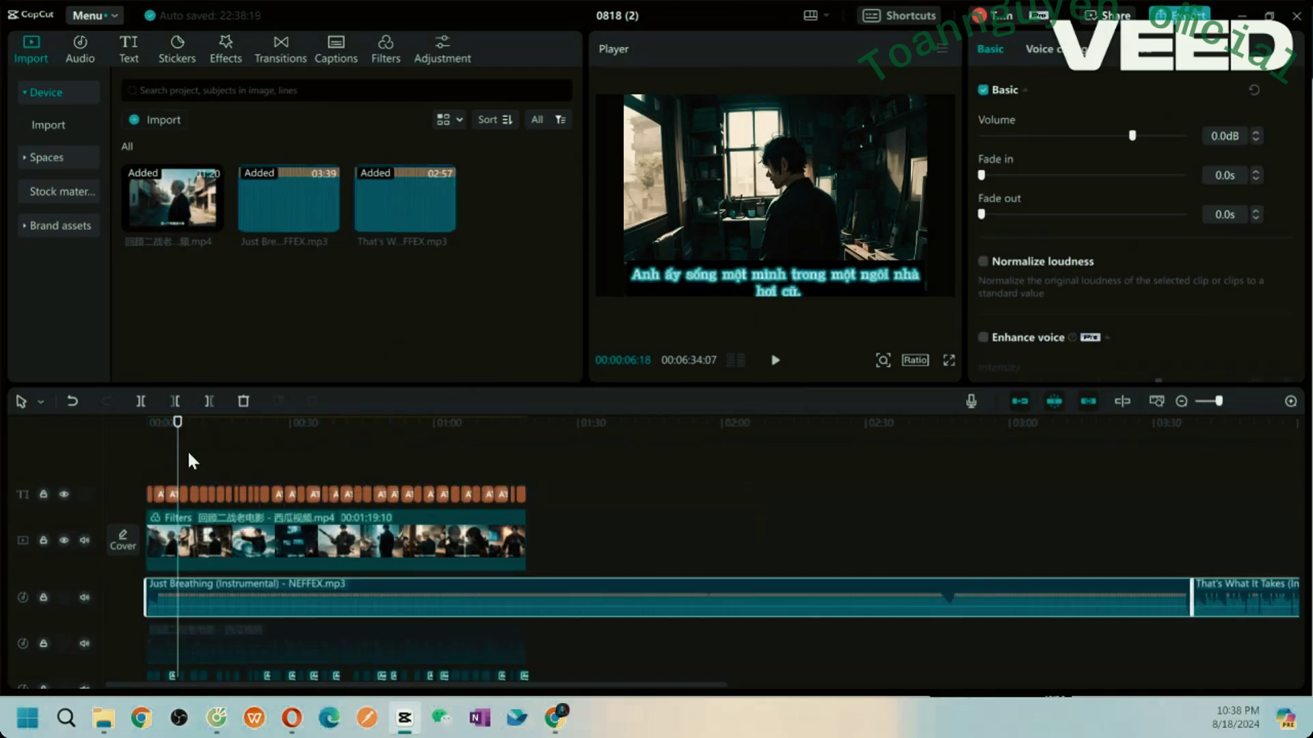
scroll(188, 457, down, 1)
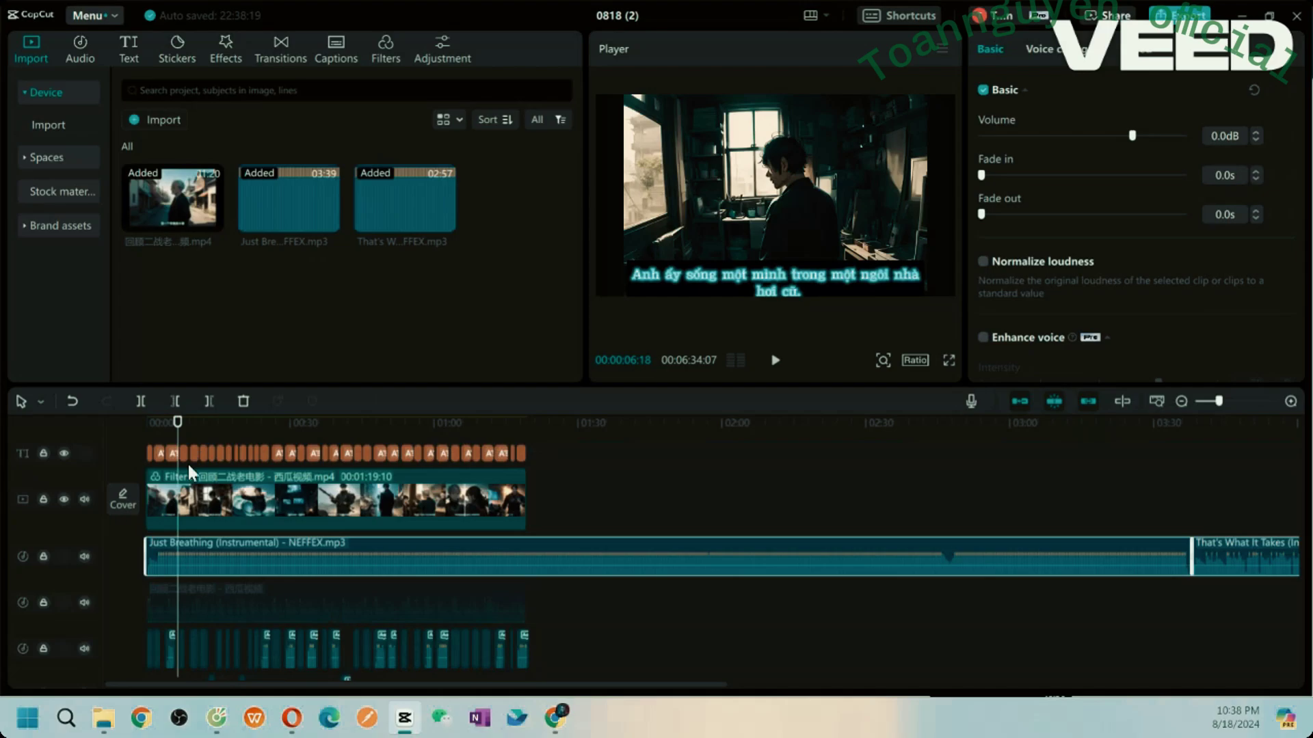
scroll(188, 465, down, 1)
scroll(232, 523, up, 1)
Step: Delete the Chinese-named audio clip and cut the music at the video's end, 01:19:10
click(267, 608)
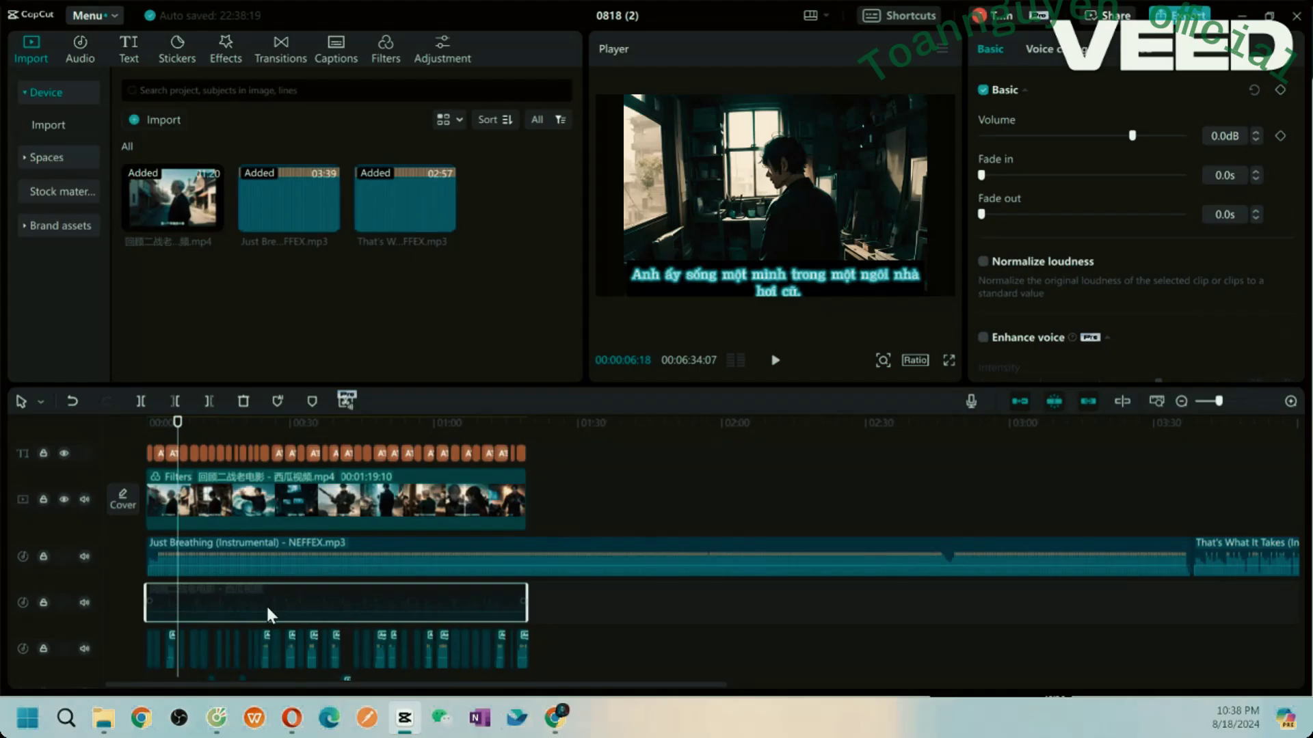
key(Delete)
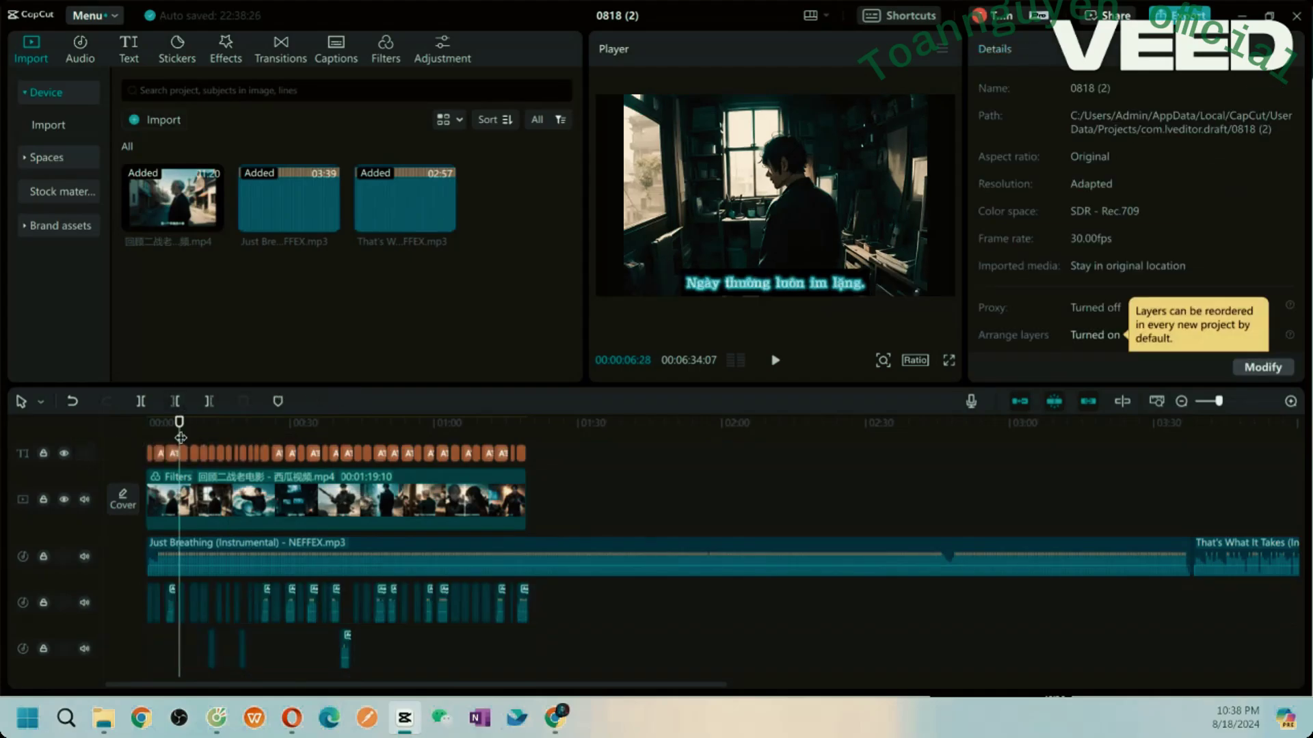
drag(182, 427, 531, 416)
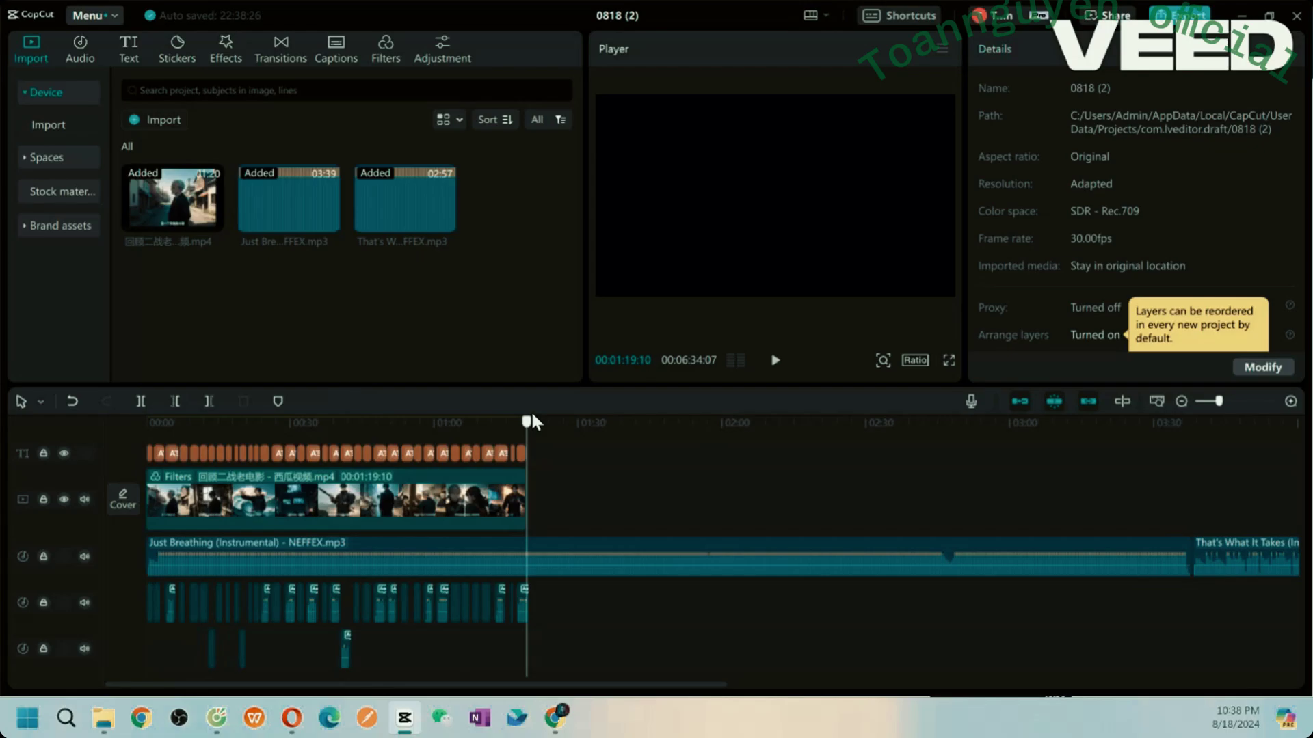
click(140, 400)
click(659, 559)
key(Delete)
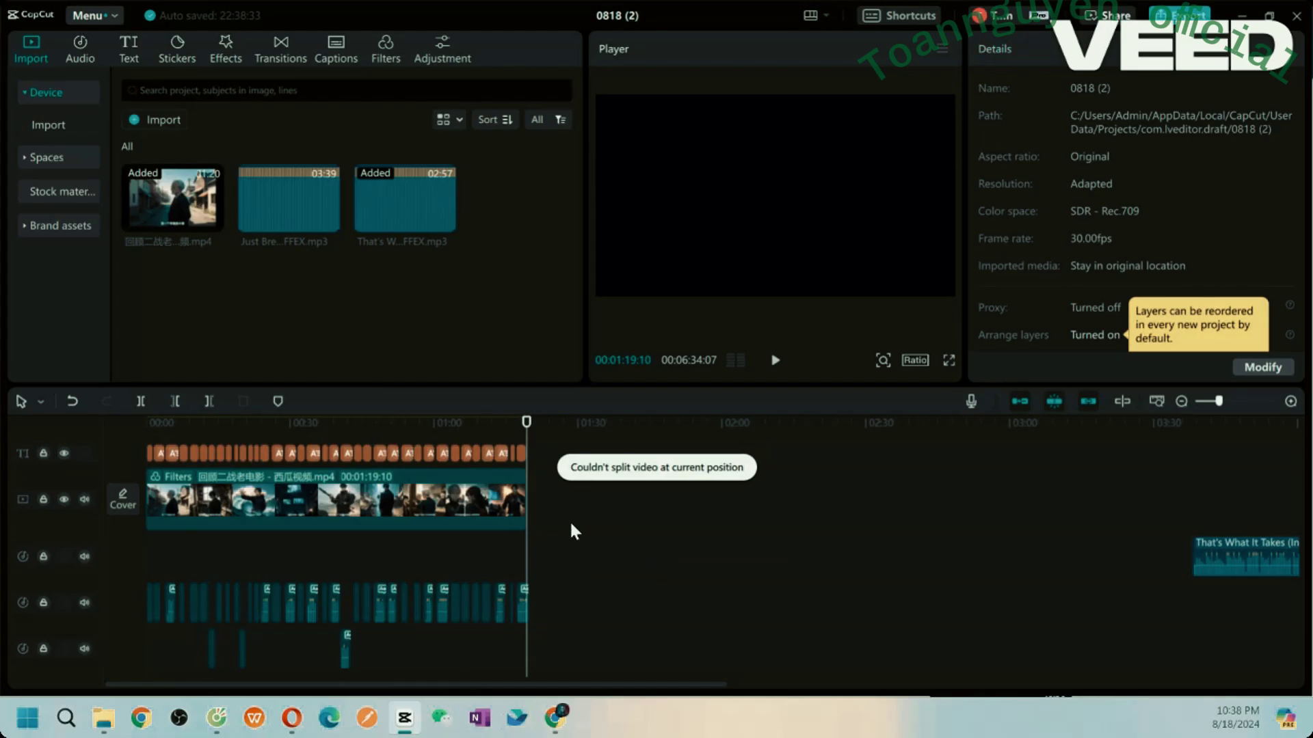
key(ctrl+z)
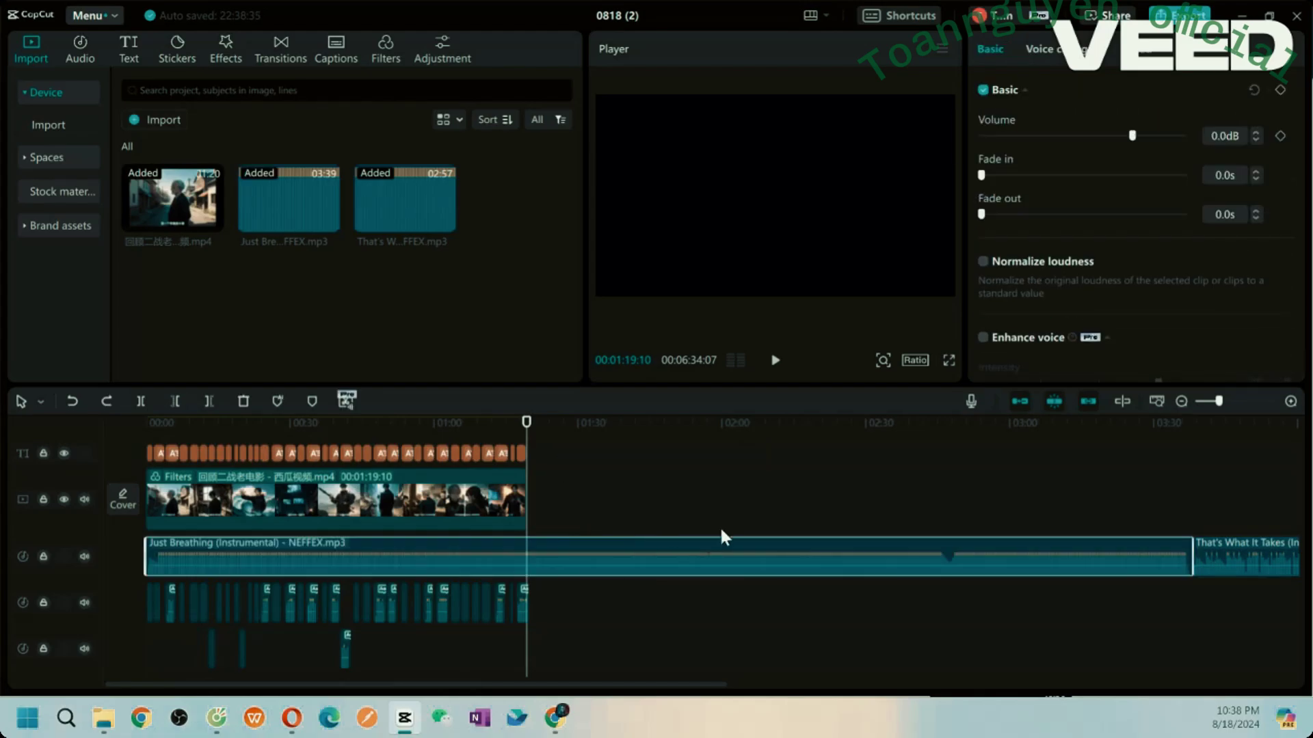
Step: Remove That's What It Takes and delete the Just Breathing part past 01:19:10
click(1227, 556)
key(Delete)
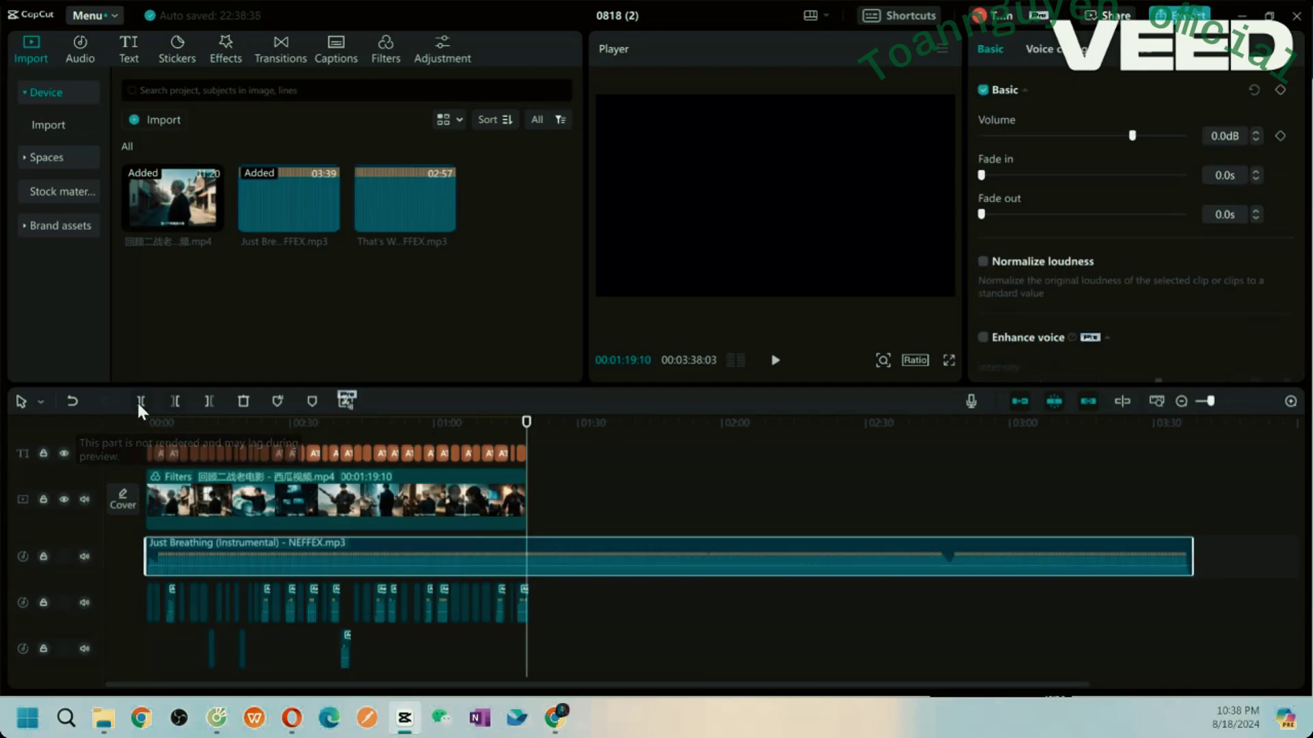
click(140, 402)
key(Delete)
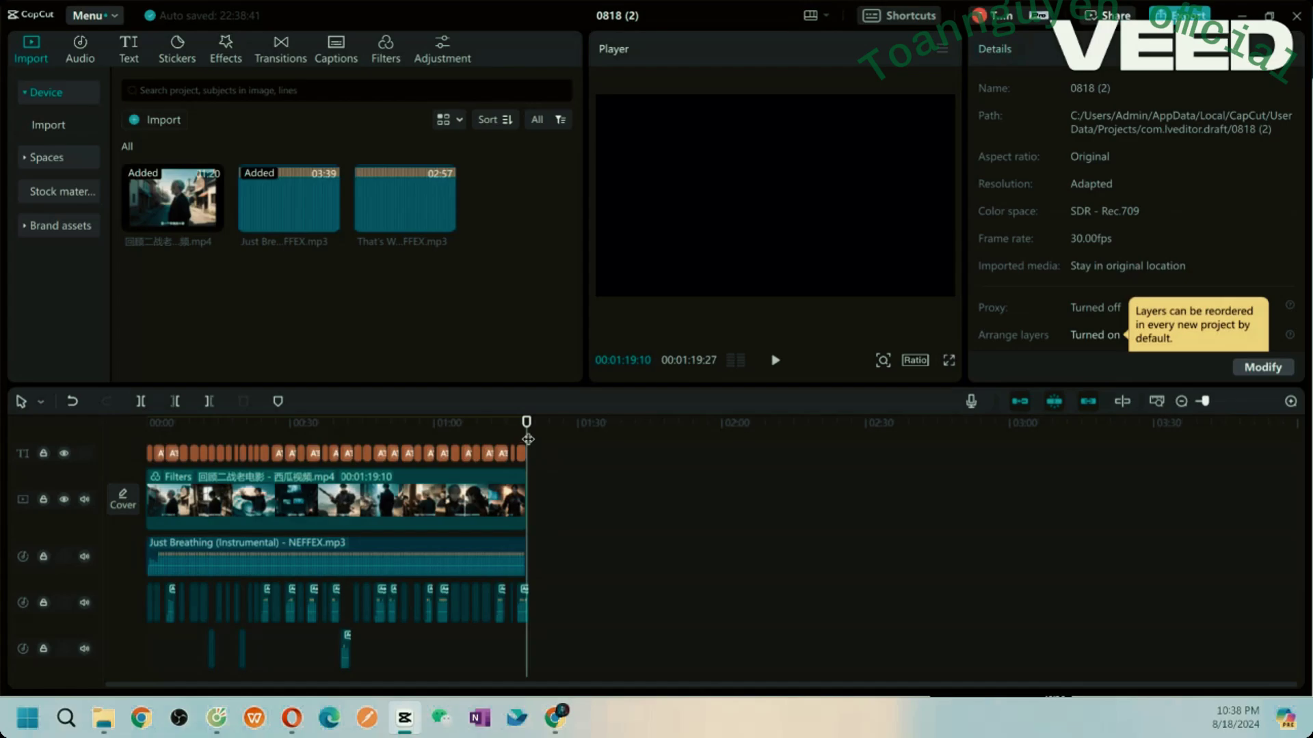
Step: Lower Just Breathing's volume to -19.9dB and play the preview to check the level
click(147, 423)
click(396, 571)
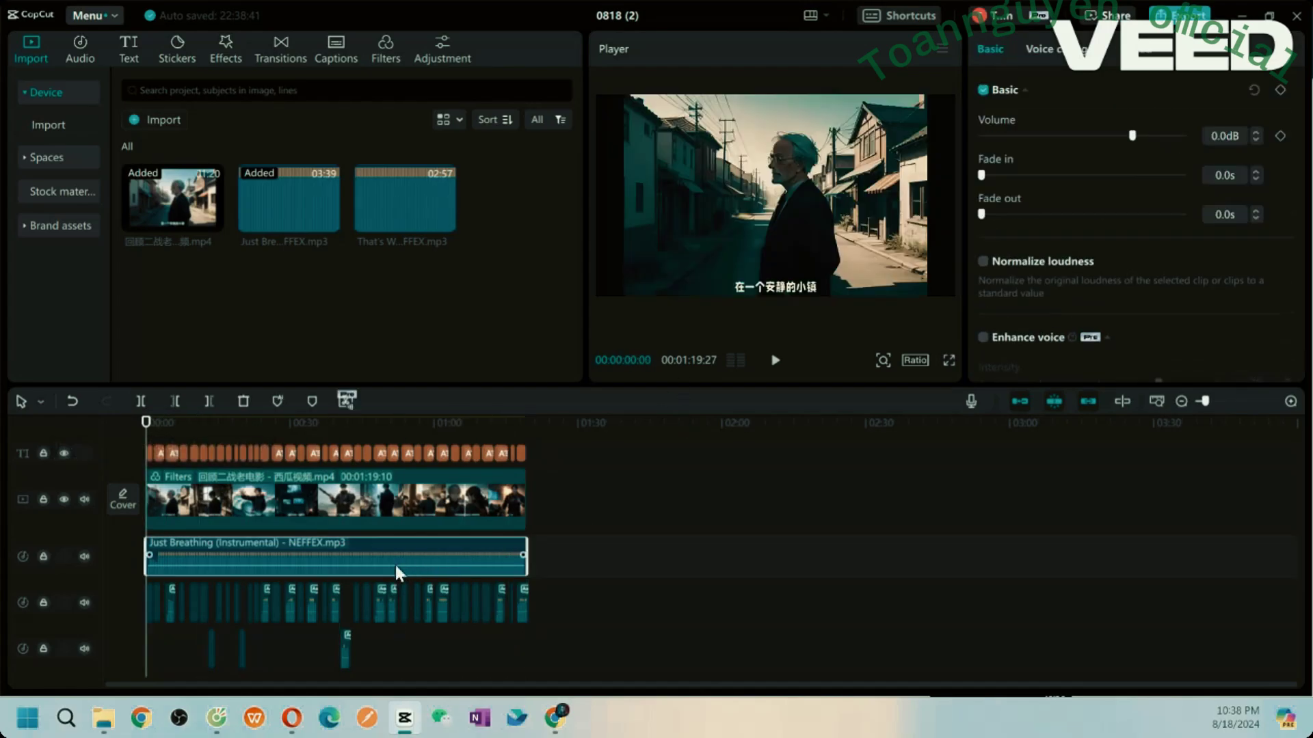
drag(382, 567, 374, 573)
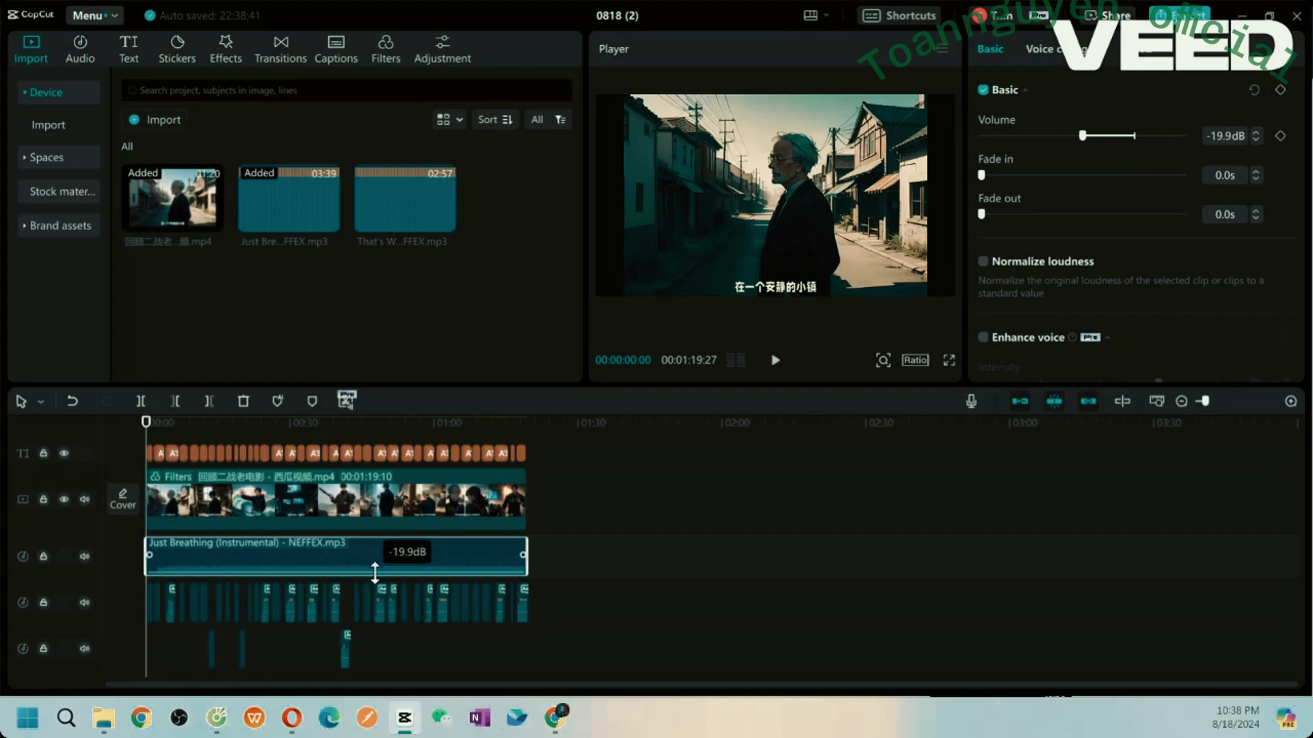
click(775, 362)
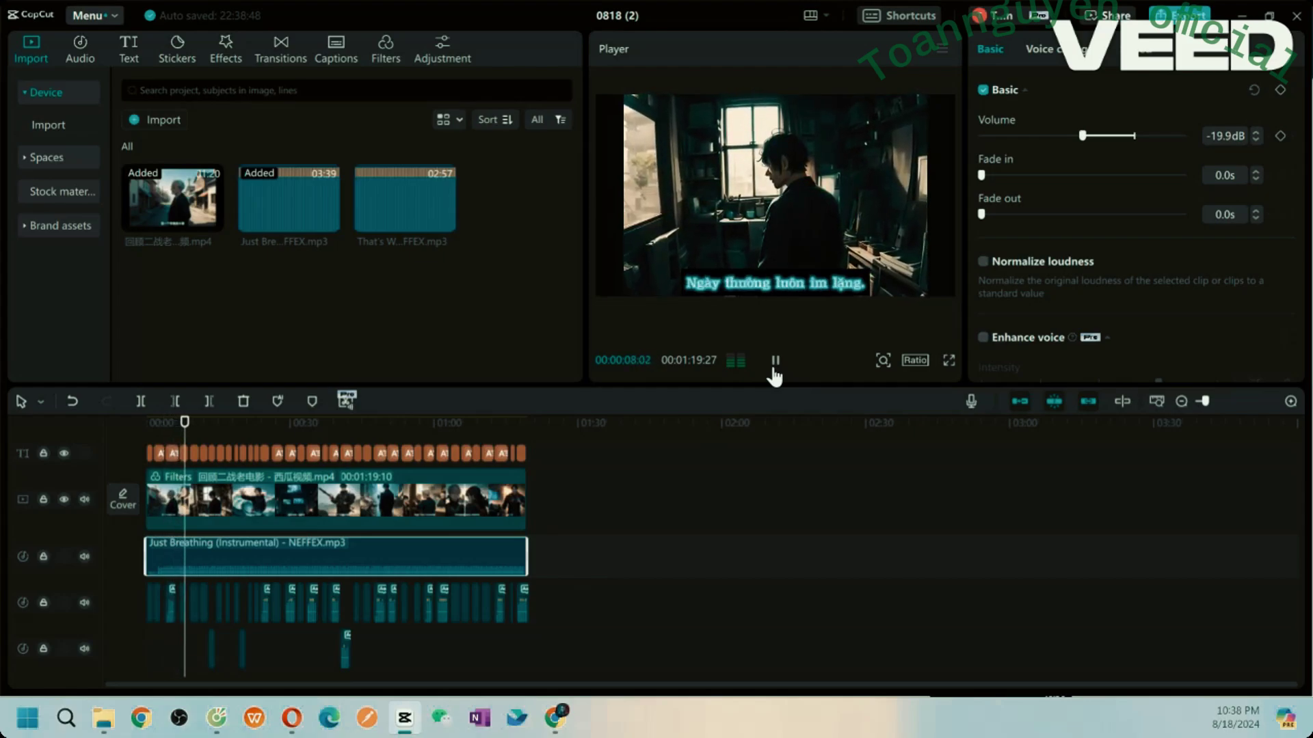
click(773, 370)
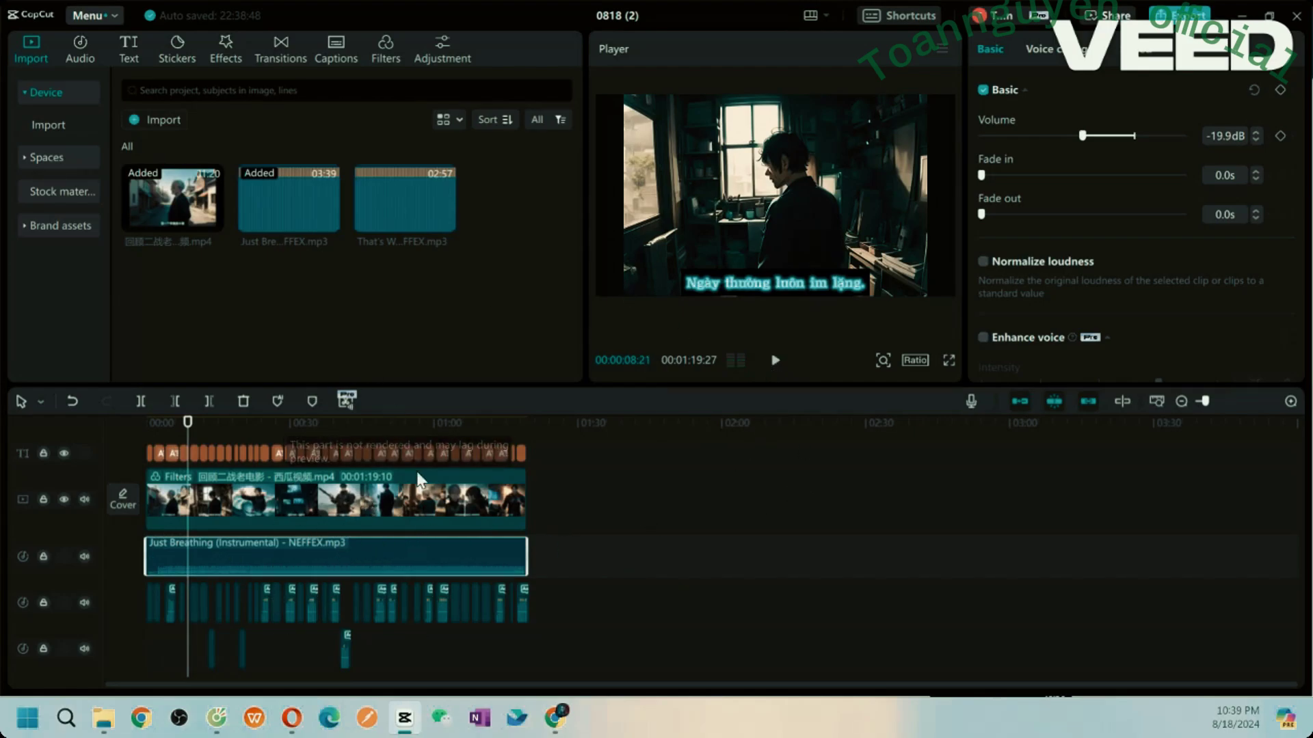
mouse_move(220, 573)
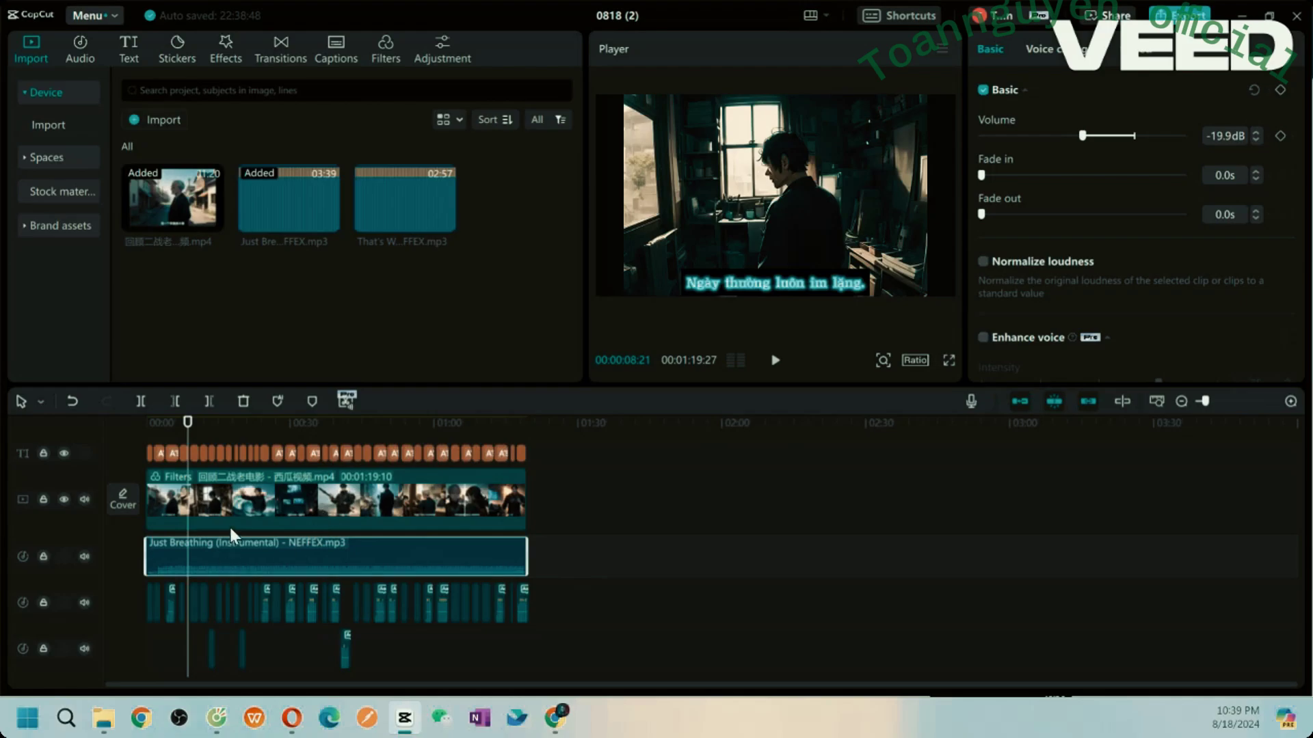
Step: Add a default text layer and stretch it across the whole video clip
click(137, 58)
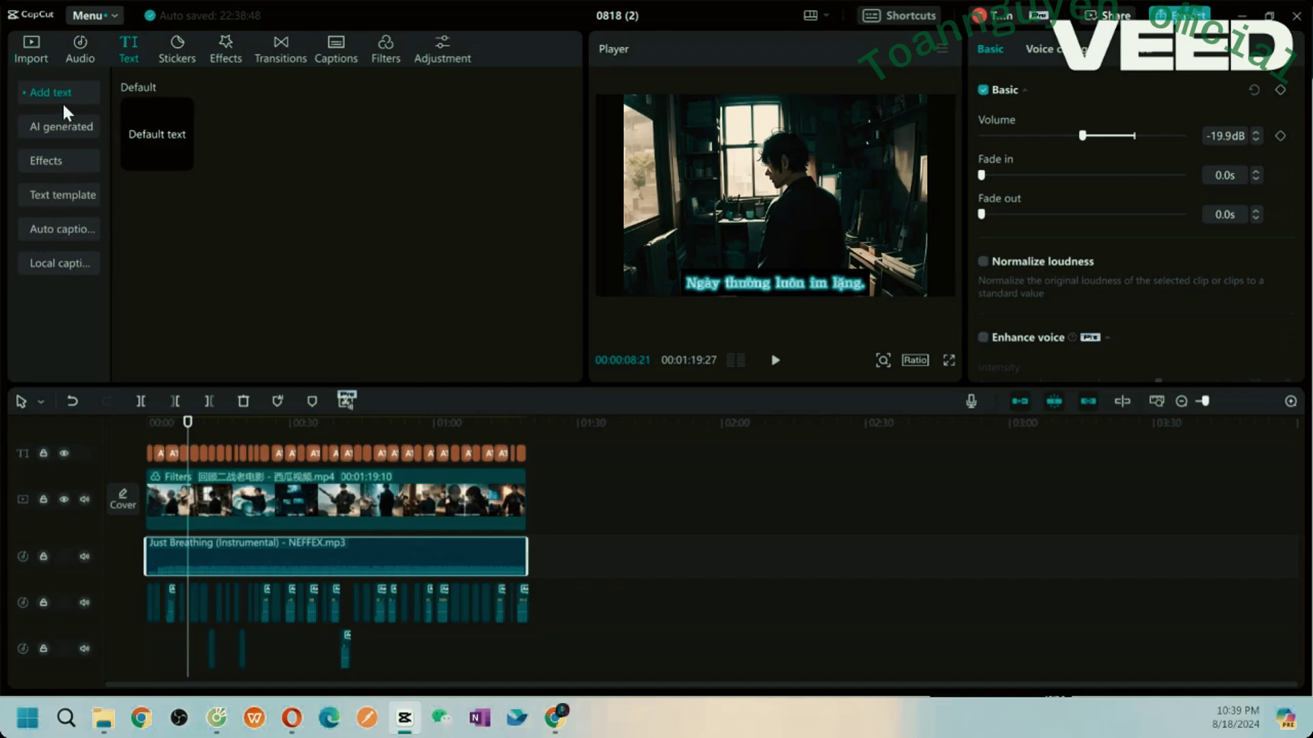
drag(157, 134, 272, 370)
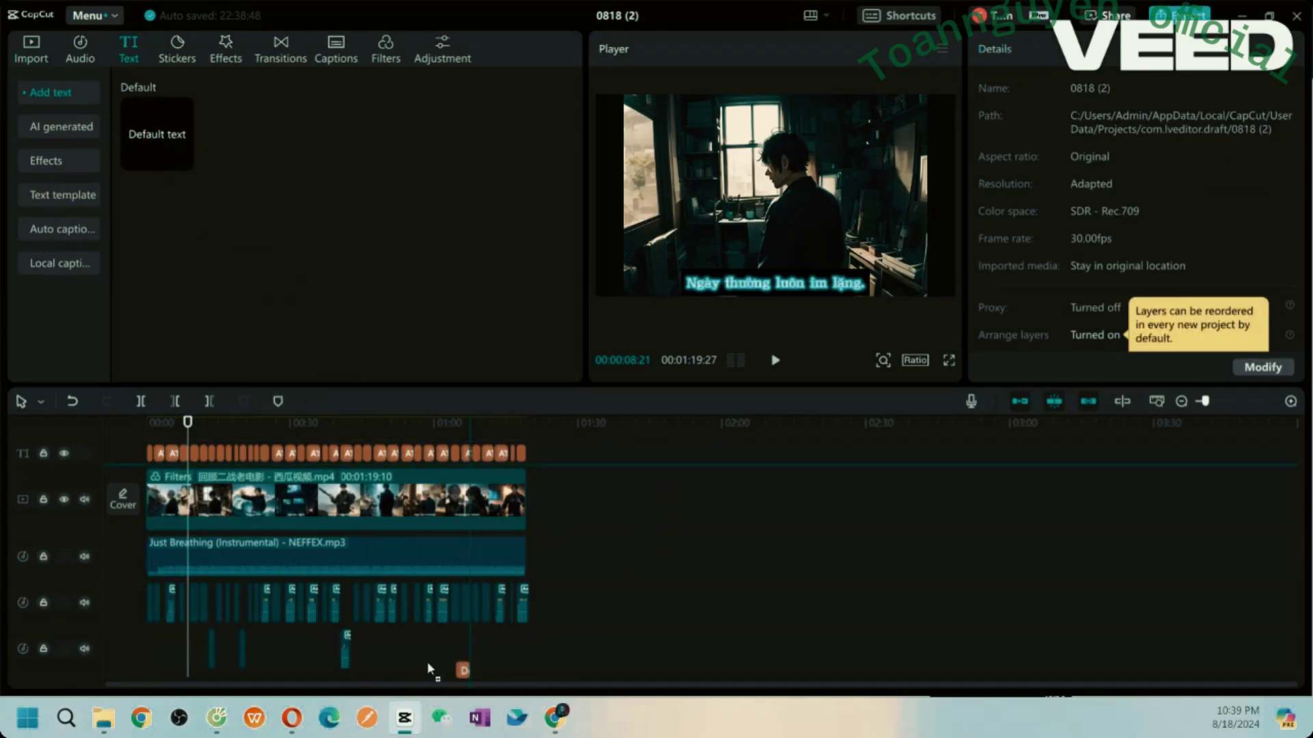
drag(147, 443, 524, 449)
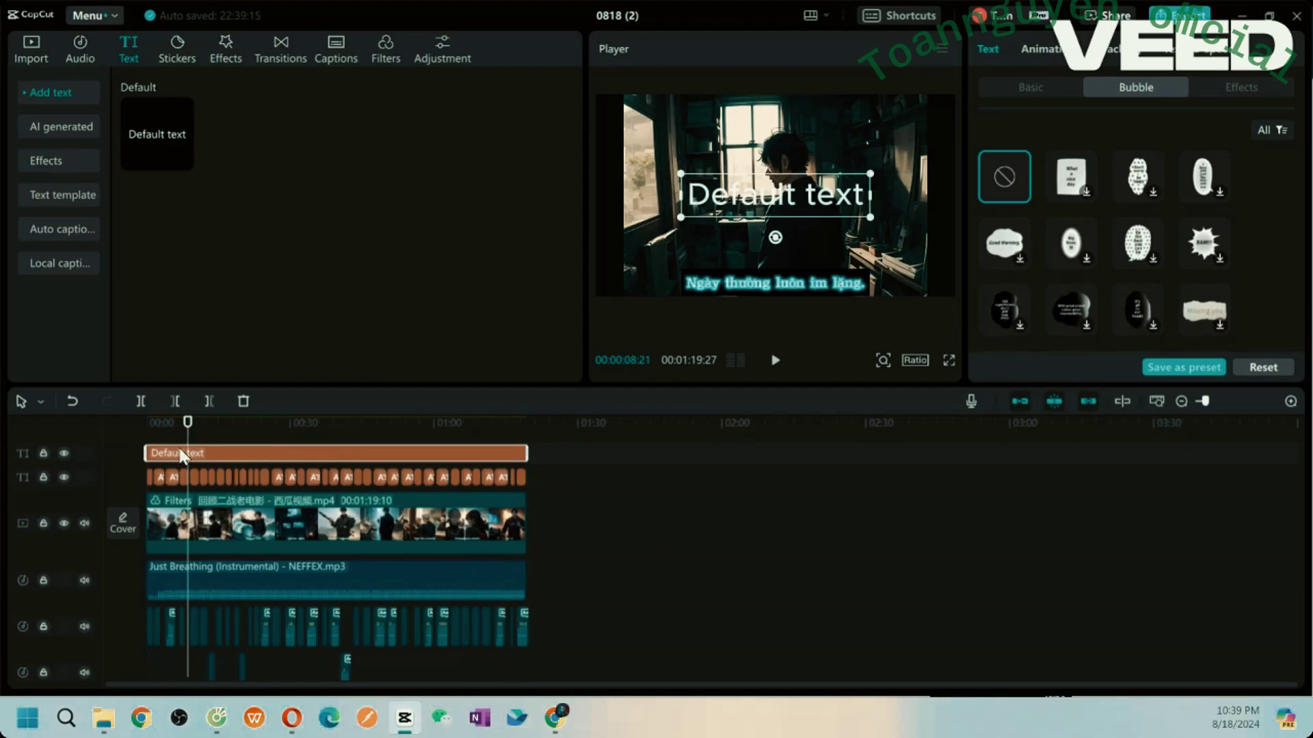
Step: Replace the default text with 'Toannguyen Official' and select all of it
double_click(718, 199)
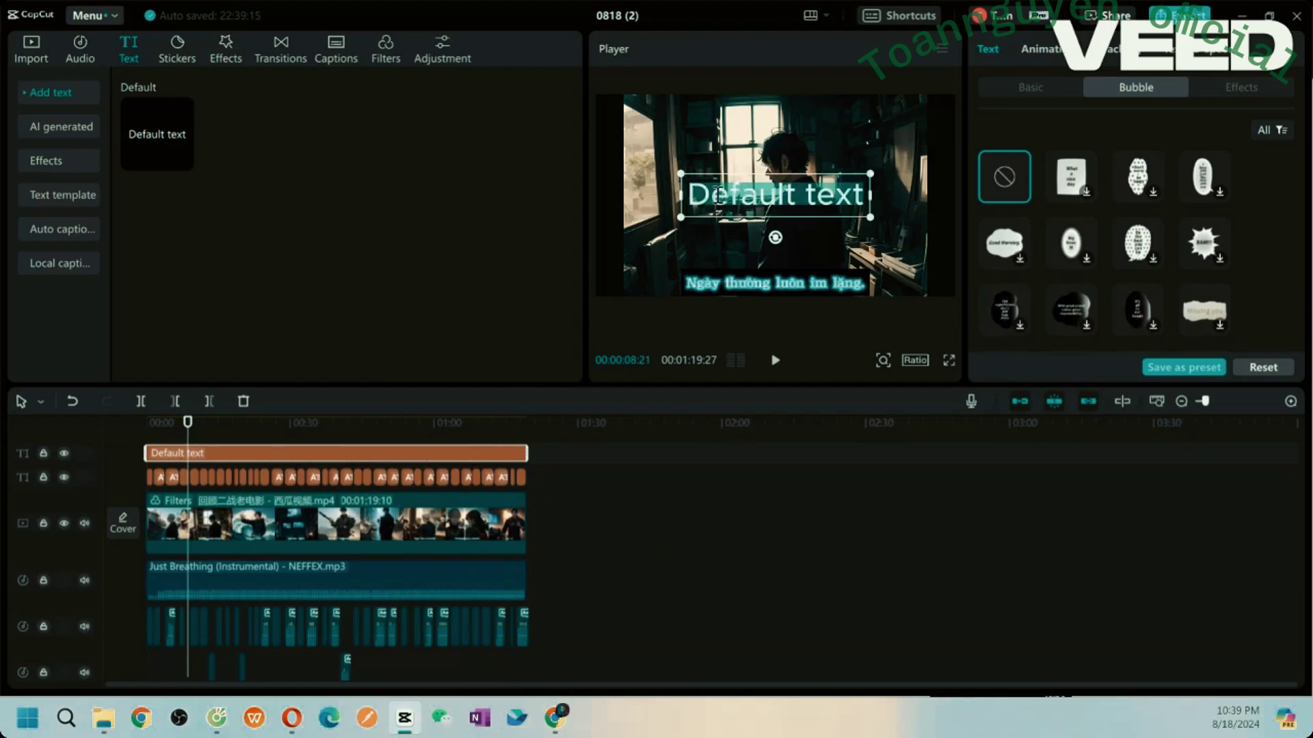
text(Toann)
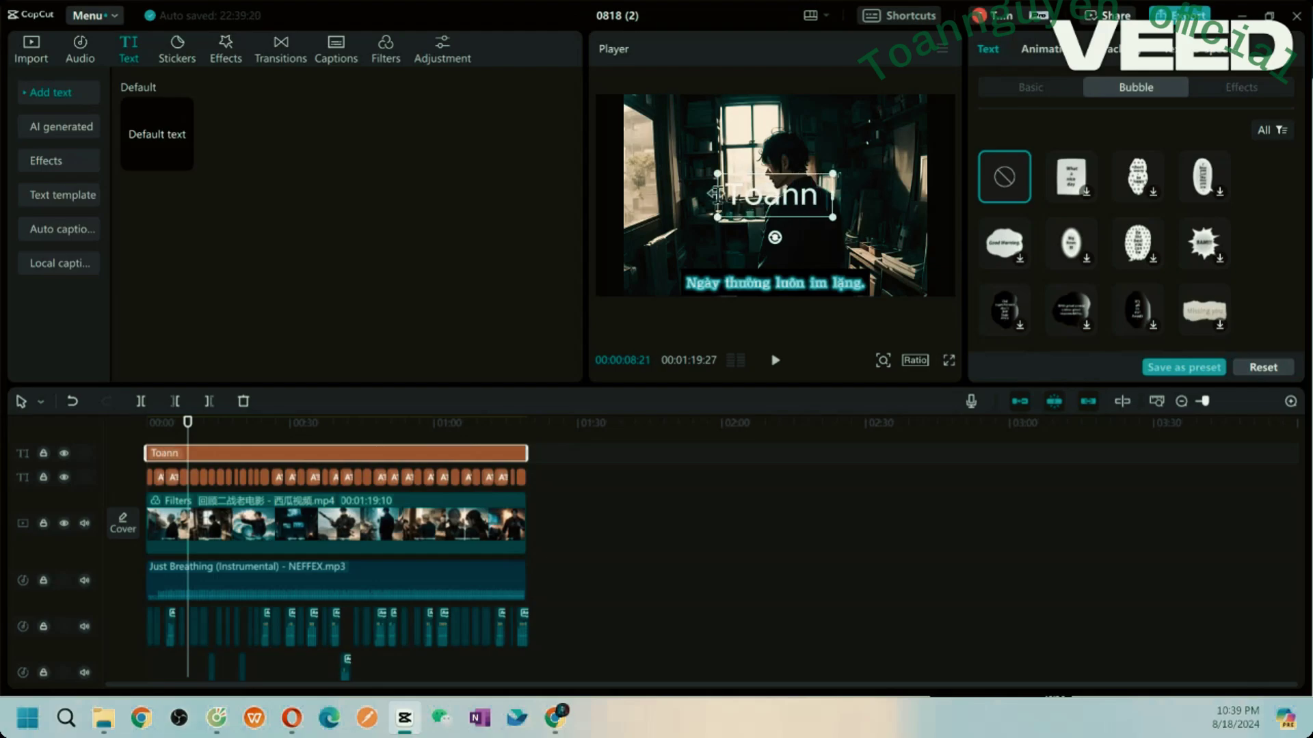
text(guyen)
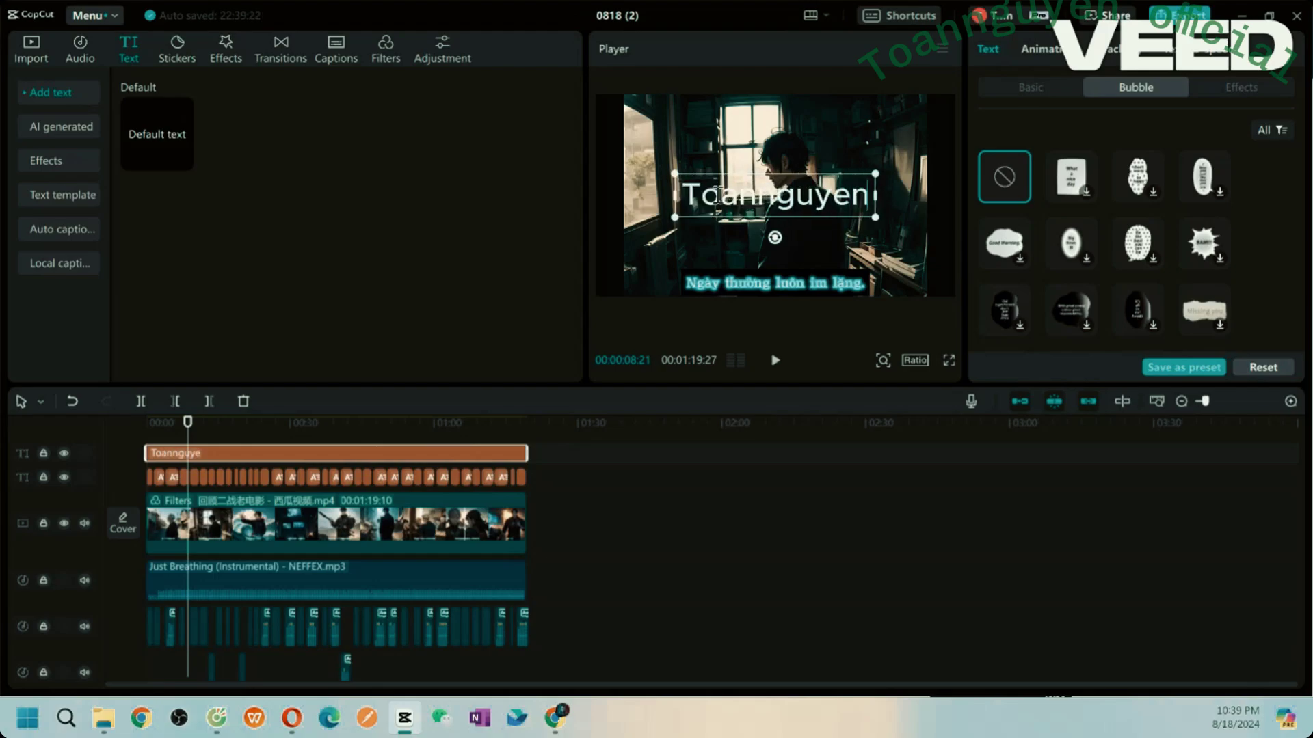
text( Official)
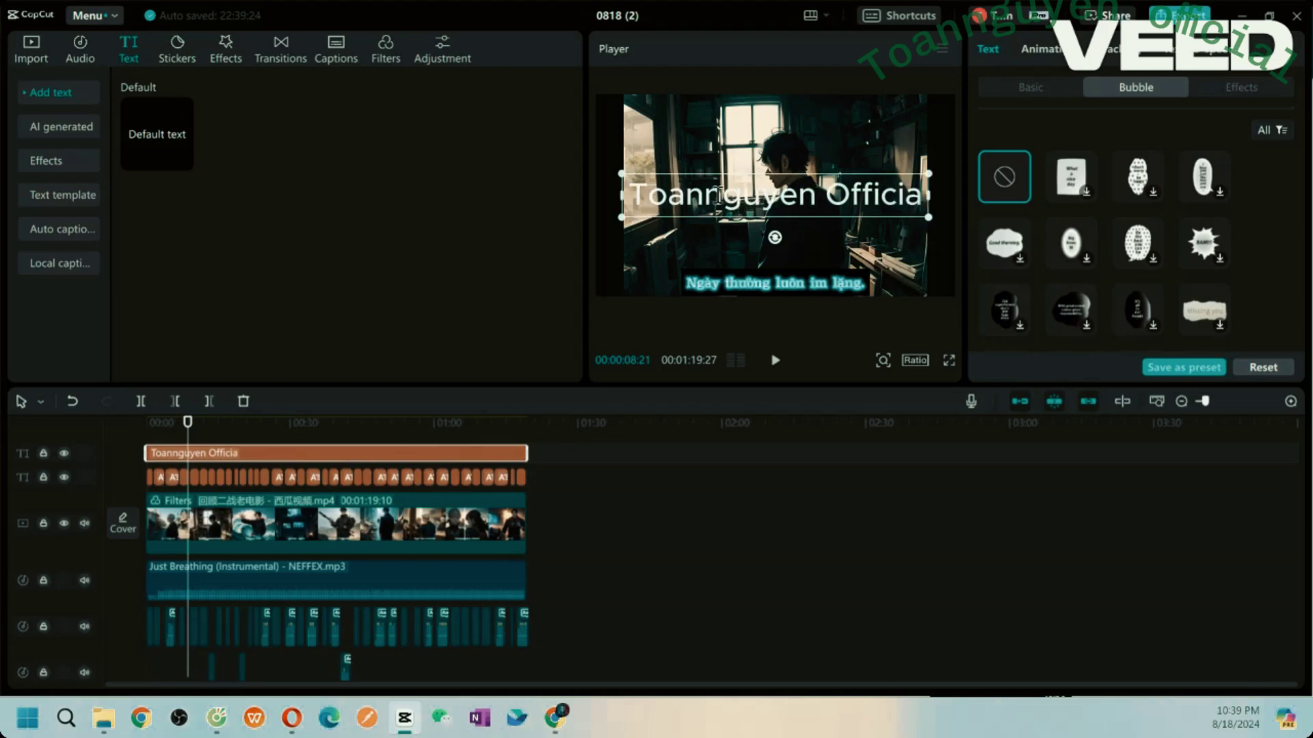
key(ctrl+a)
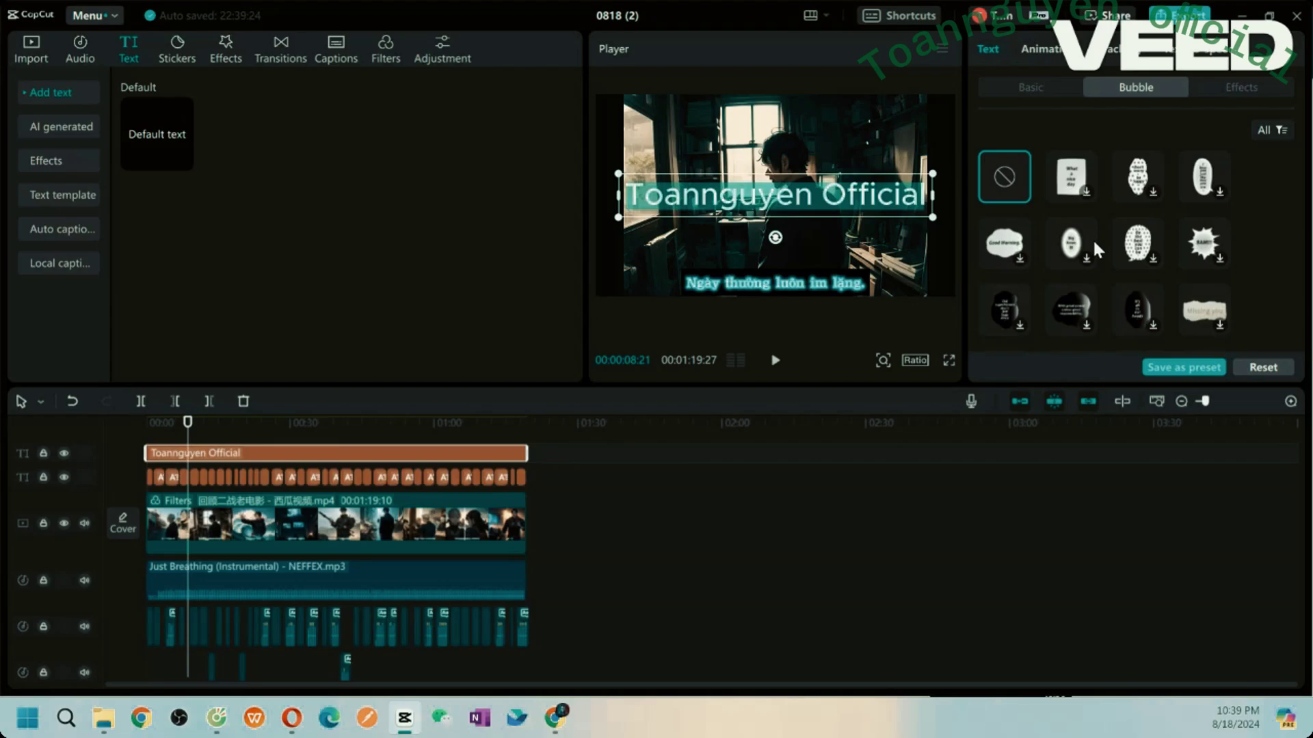
click(1031, 87)
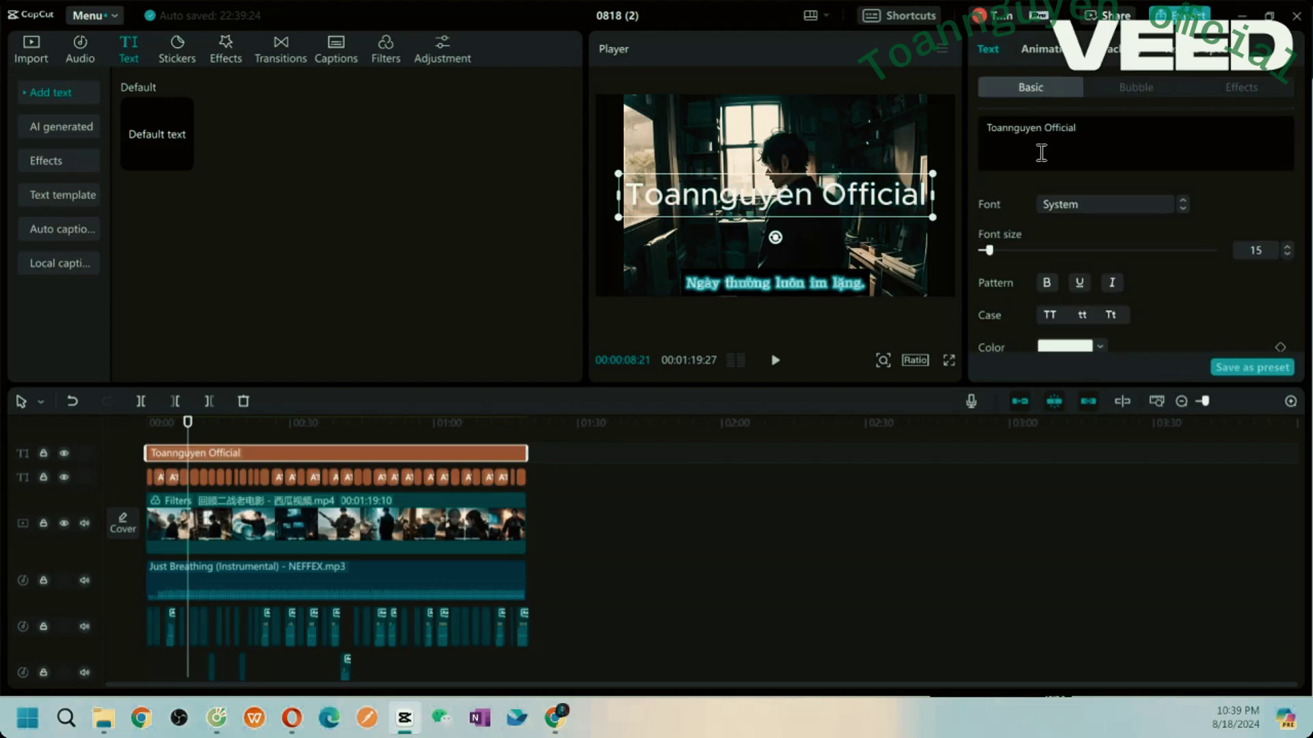
Step: Set the font to THBaiJamjureeCP and move the shrunken text to the top-right corner
click(1064, 204)
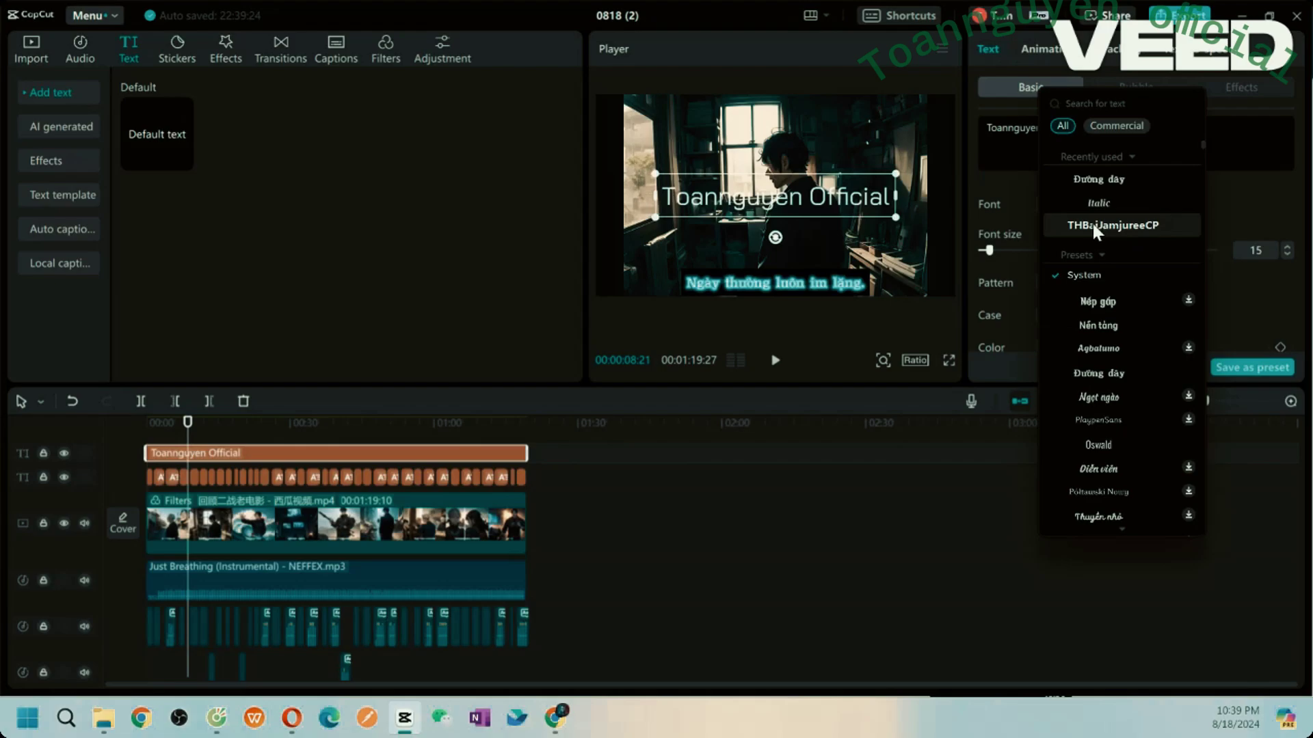
click(1093, 225)
mouse_move(898, 218)
mouse_down()
mouse_move(835, 207)
mouse_move(783, 110)
mouse_move(937, 115)
mouse_up()
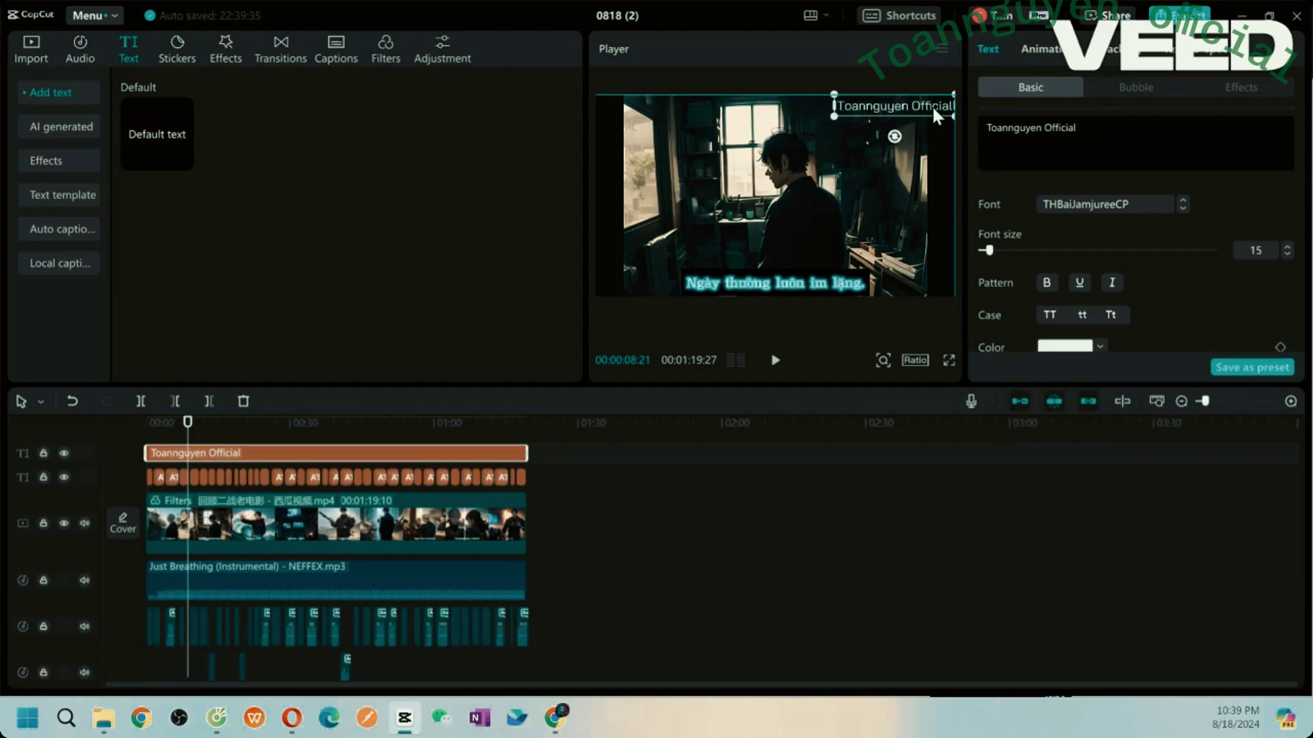
drag(932, 105, 929, 104)
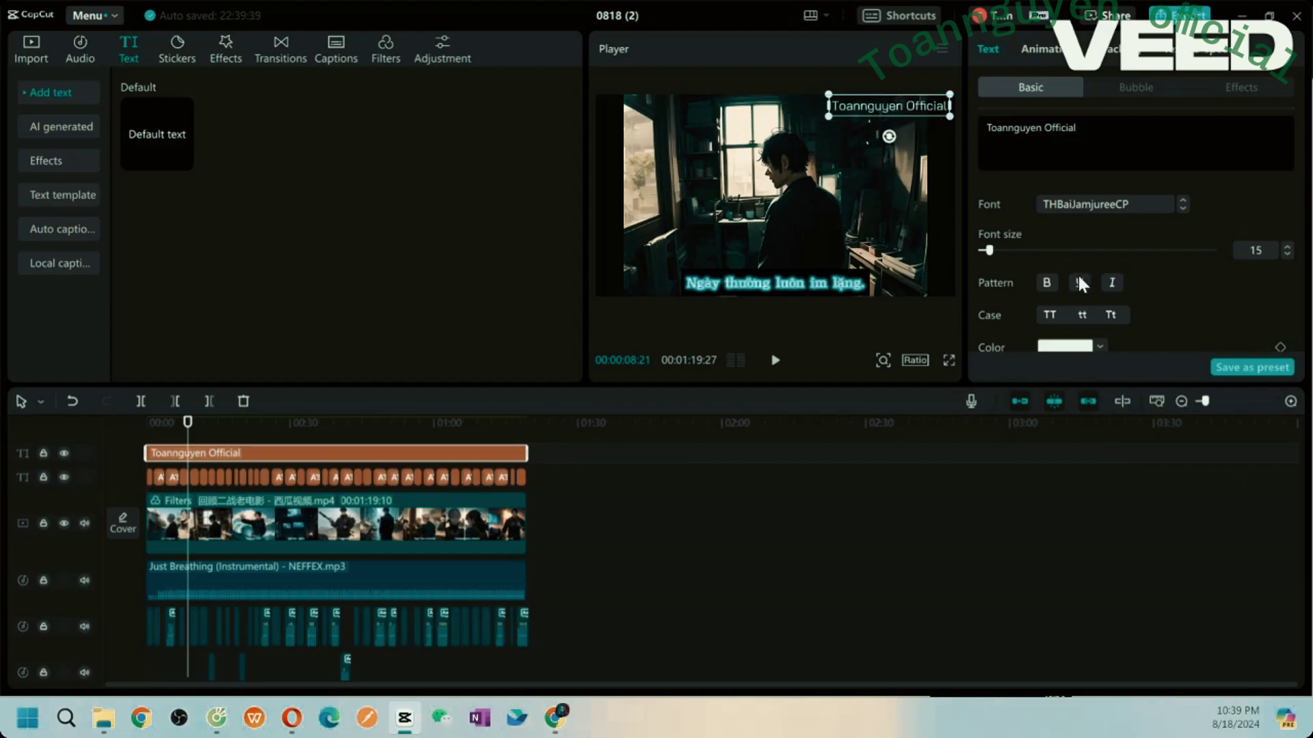
drag(1007, 251, 989, 253)
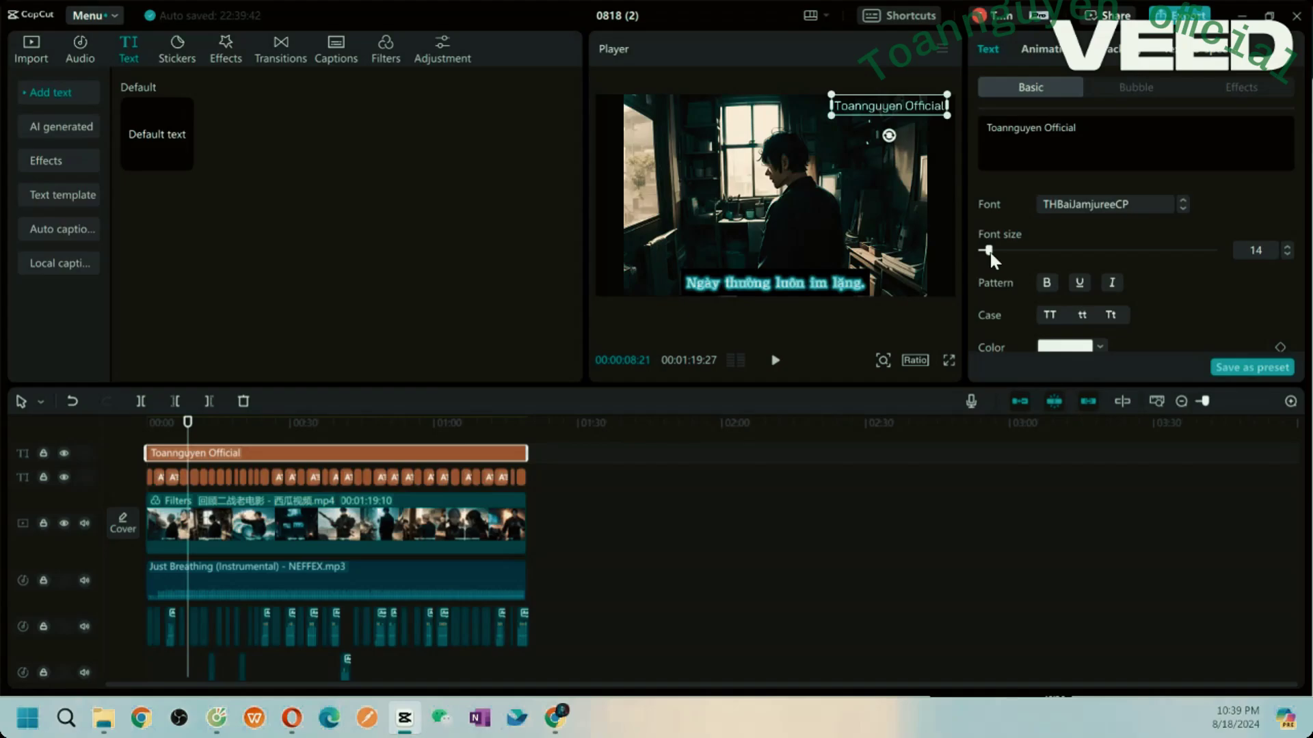
scroll(1216, 301, down, 5)
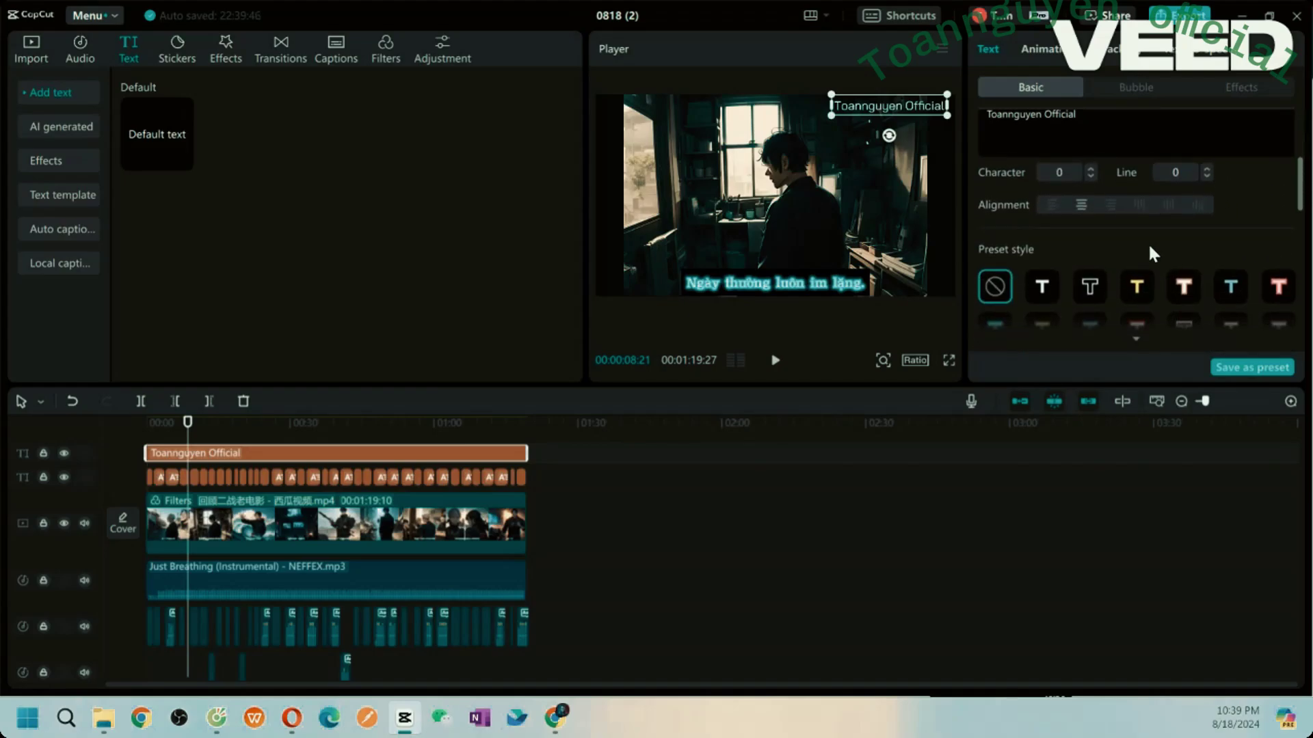
scroll(1147, 243, up, 2)
Step: Make the watermark text lowercase and colour it blue
click(1083, 168)
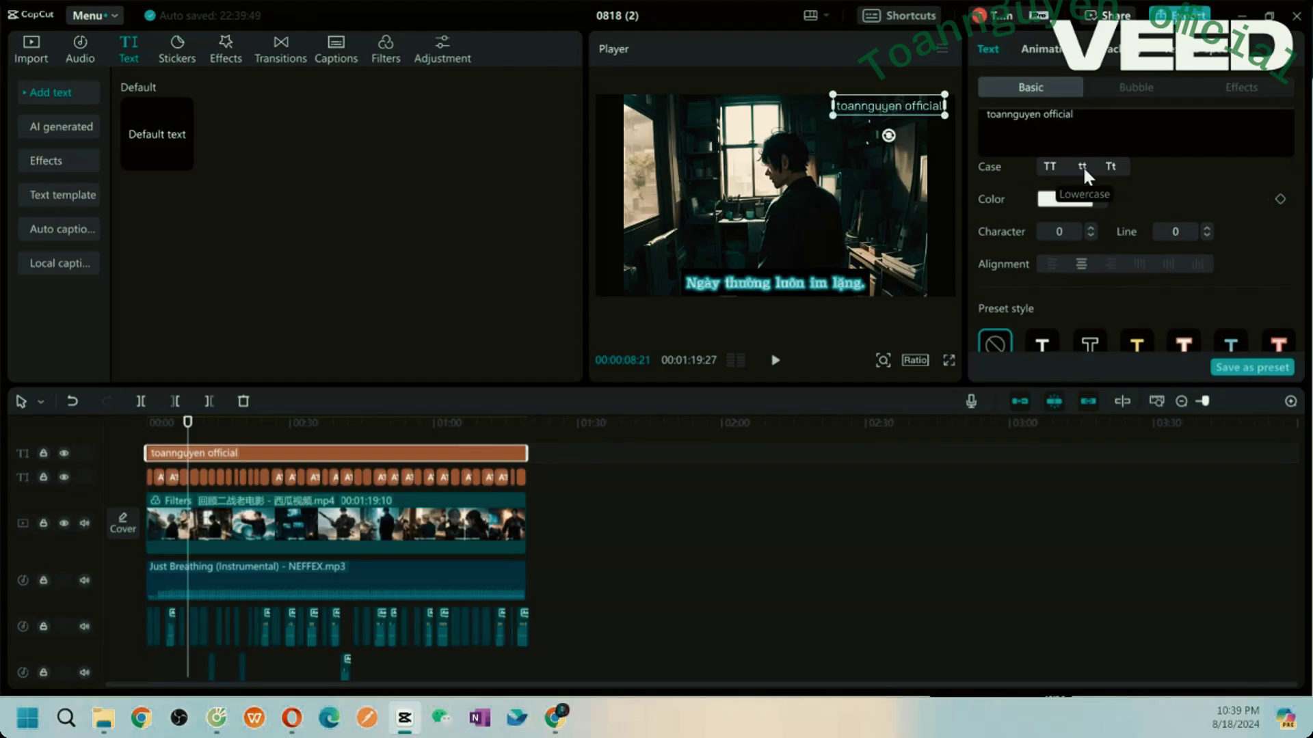
click(1094, 199)
click(1133, 246)
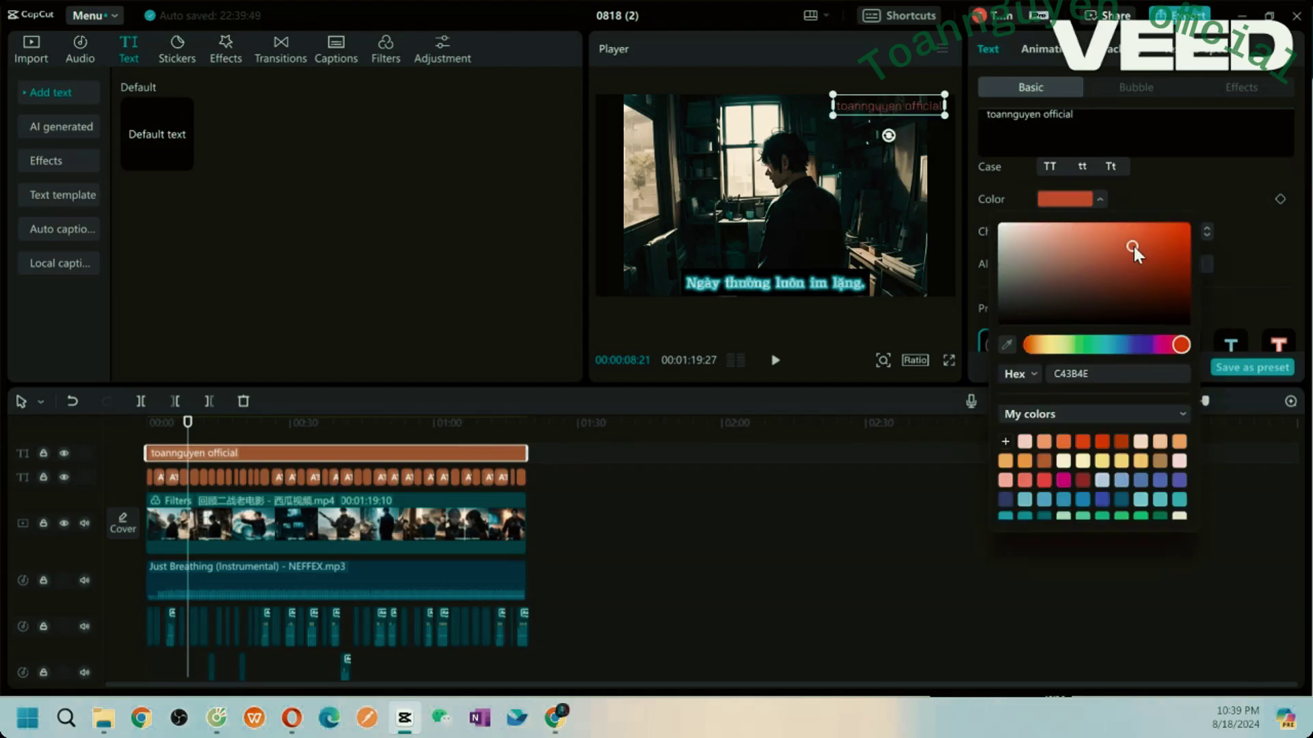
click(1198, 190)
click(1106, 201)
click(1143, 344)
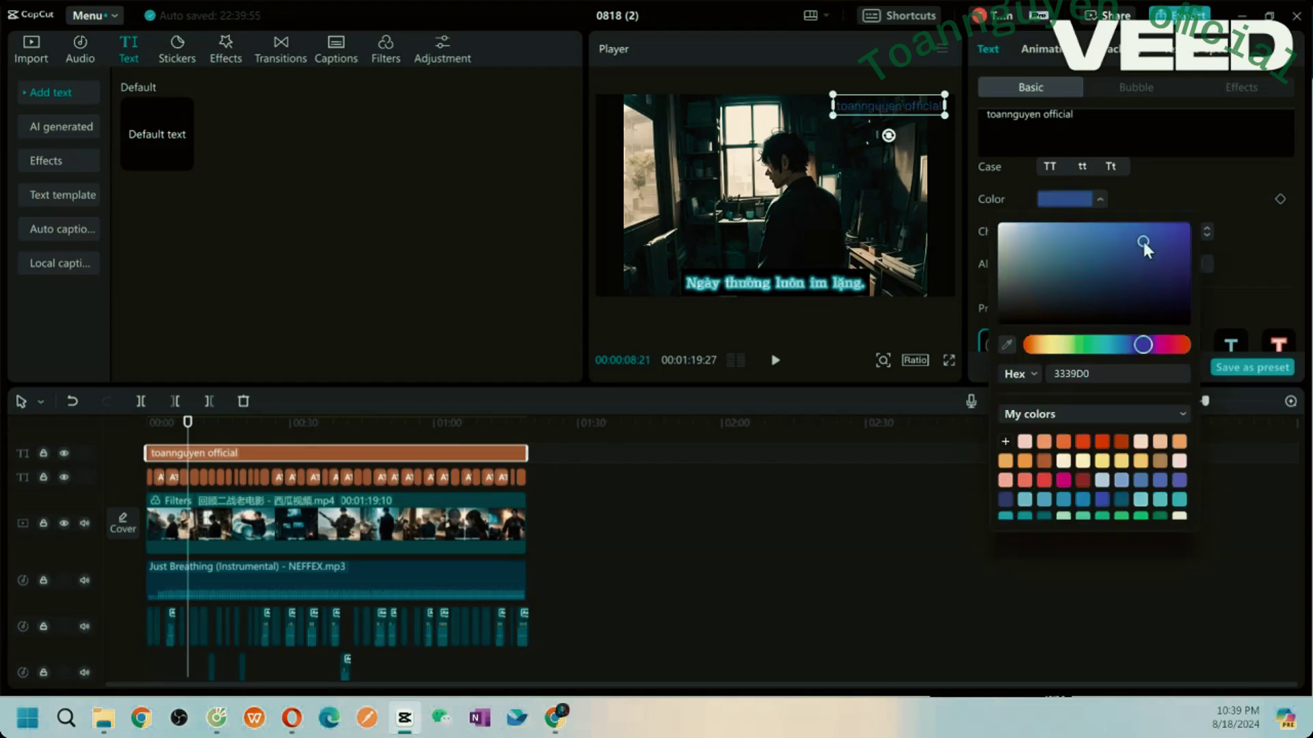
drag(1142, 240, 1122, 229)
click(1164, 186)
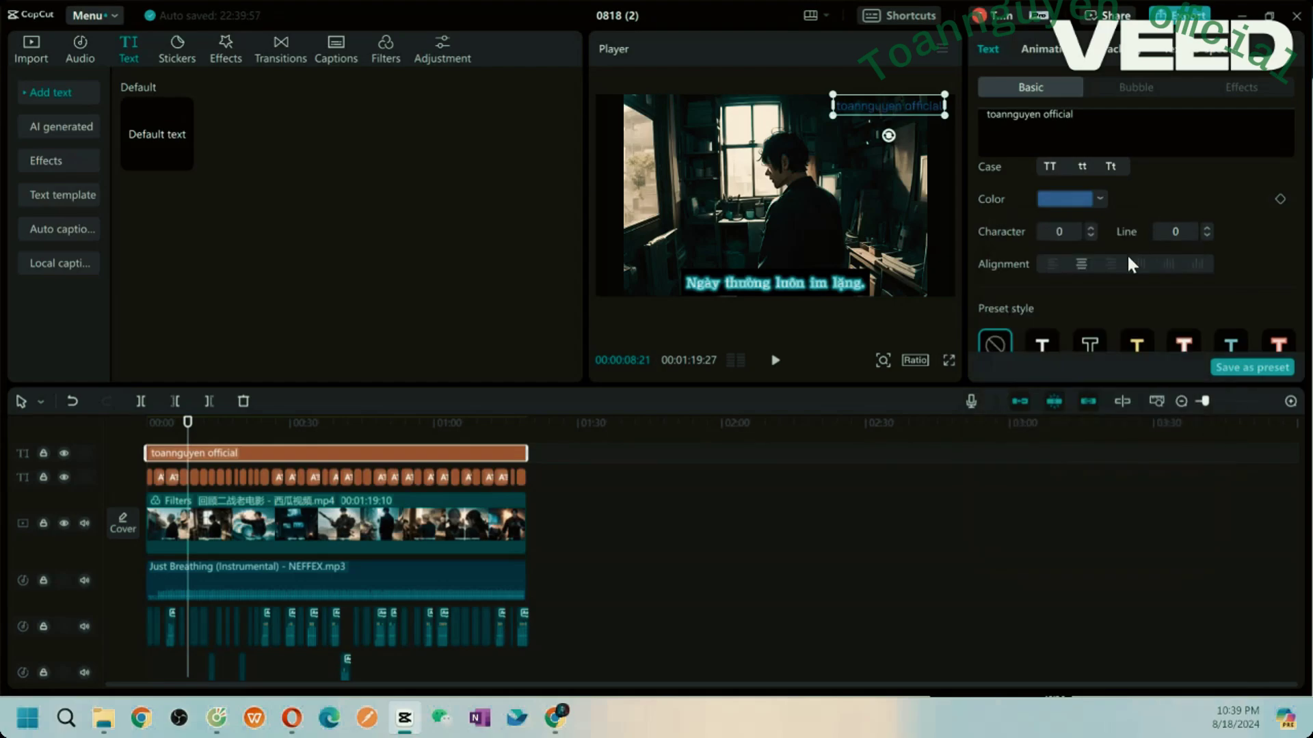
Step: Turn on Glow with the second preset and Shadow, and set font size 15
scroll(1076, 264, down, 1)
scroll(1065, 272, down, 1)
scroll(1053, 279, down, 3)
scroll(1054, 280, down, 5)
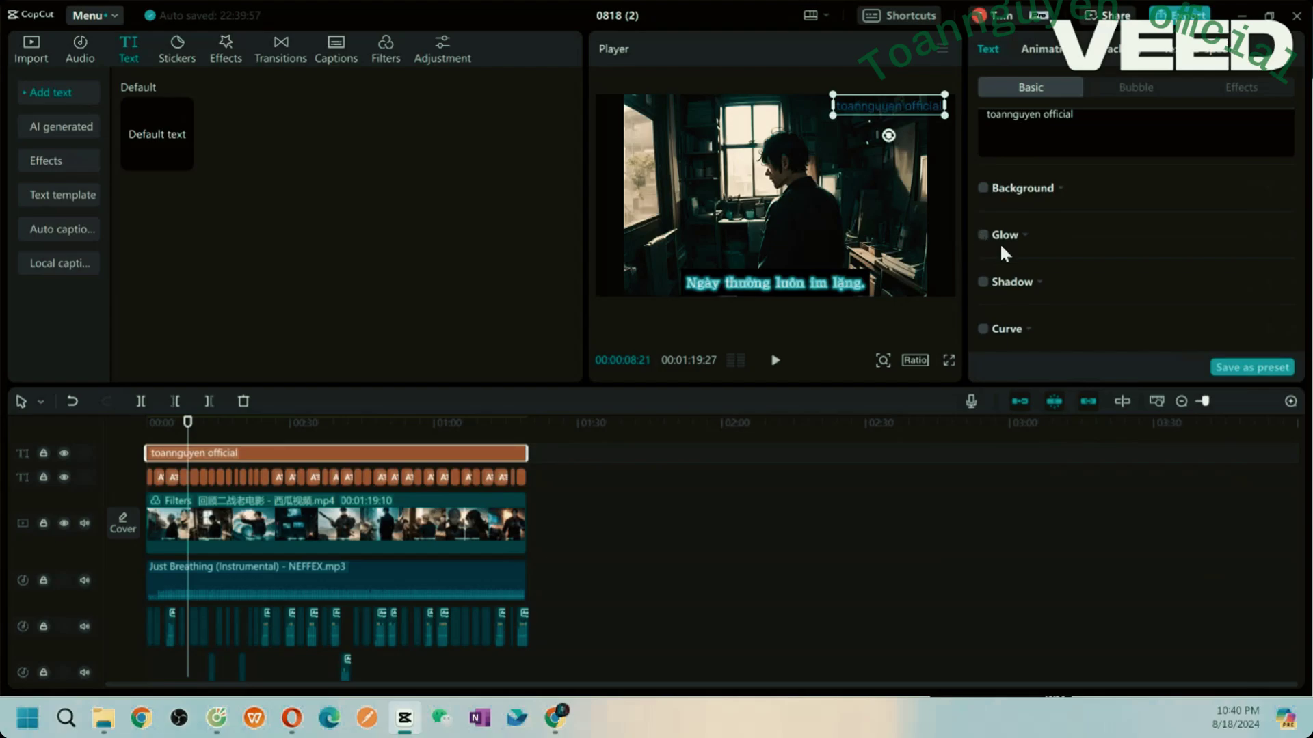
click(983, 235)
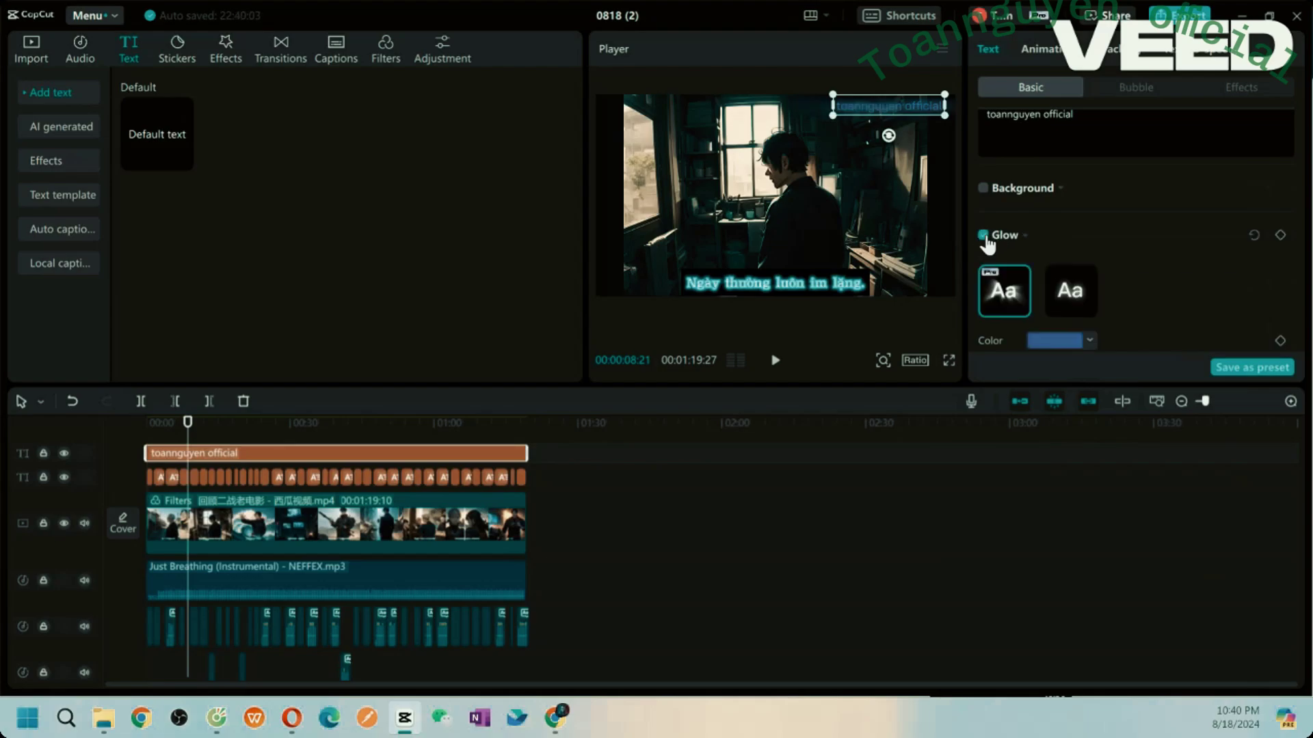
click(1059, 291)
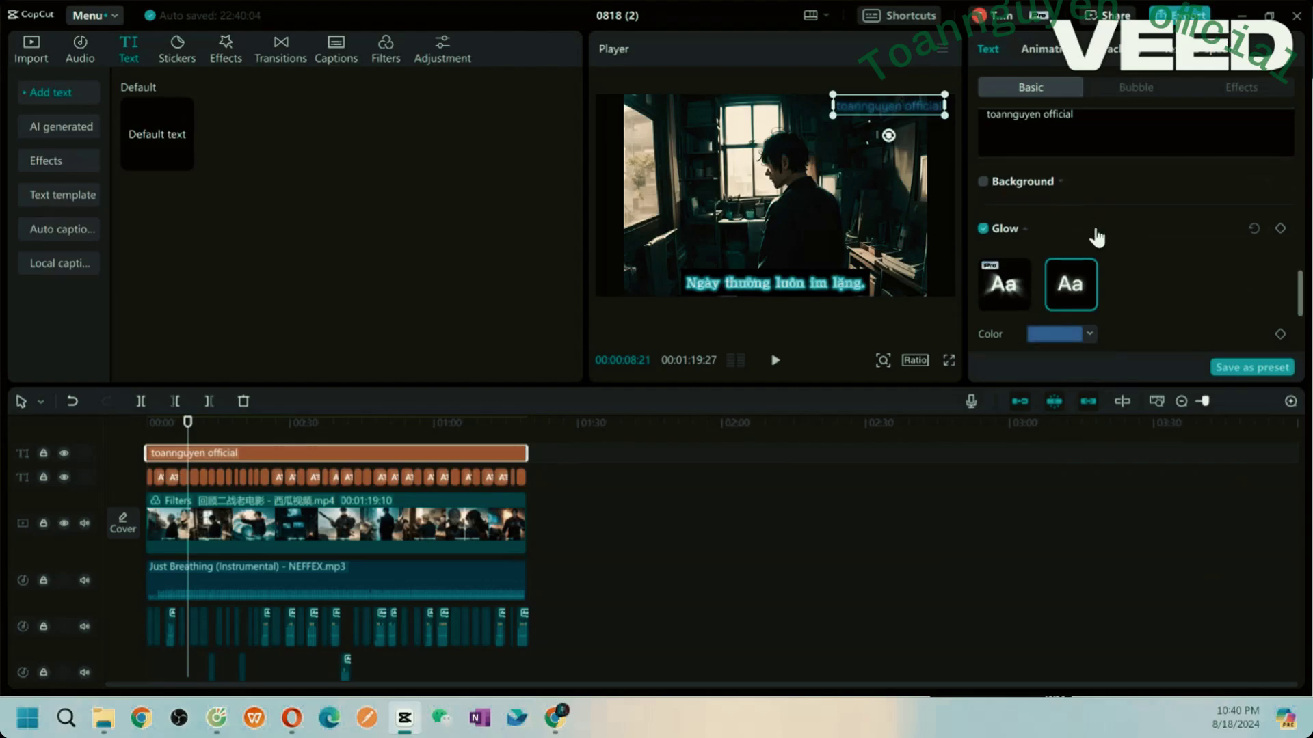
scroll(1087, 232, down, 5)
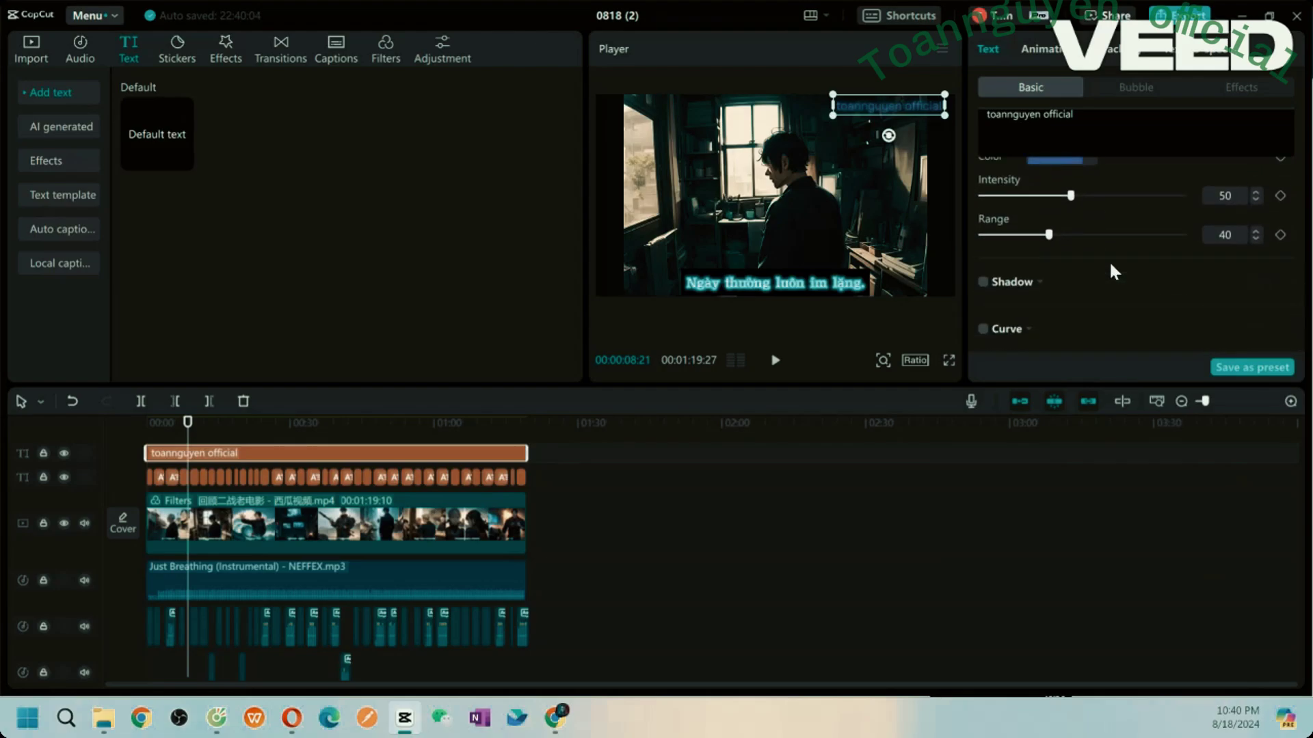
click(983, 282)
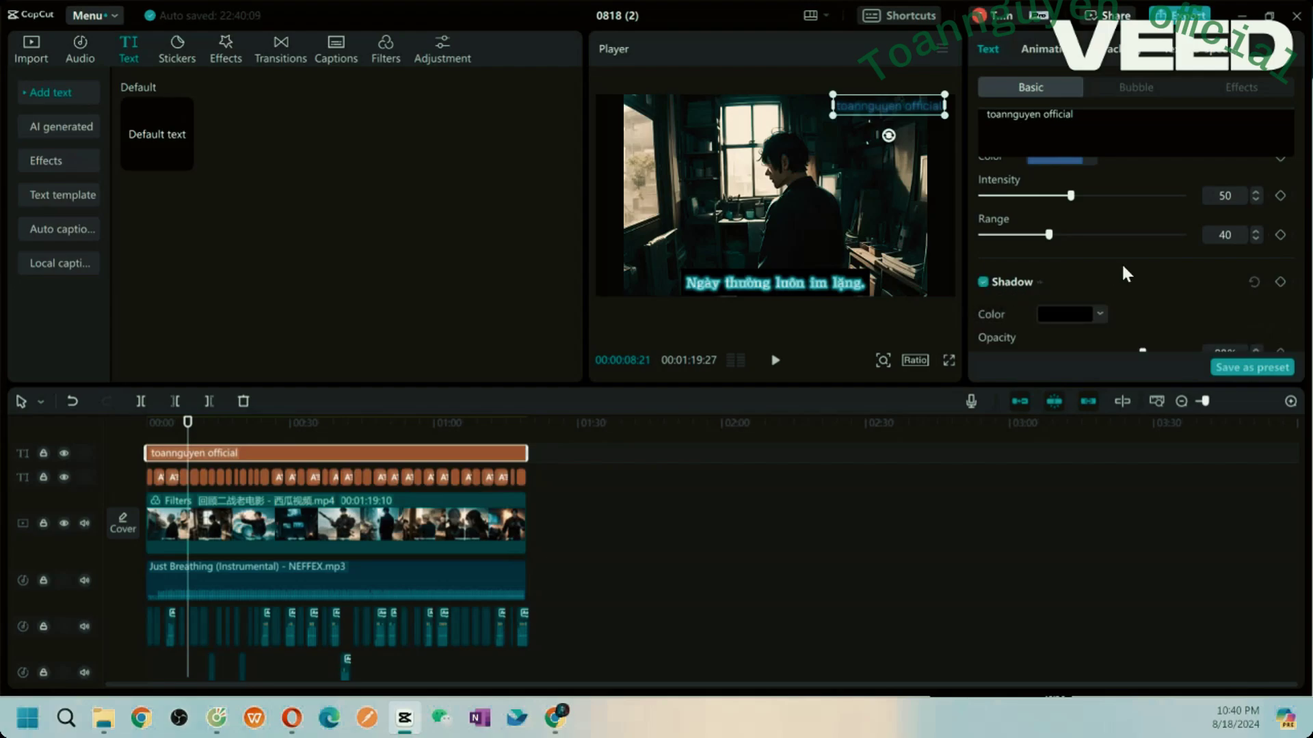
scroll(1121, 262, up, 8)
scroll(1121, 261, down, 2)
scroll(1122, 264, up, 3)
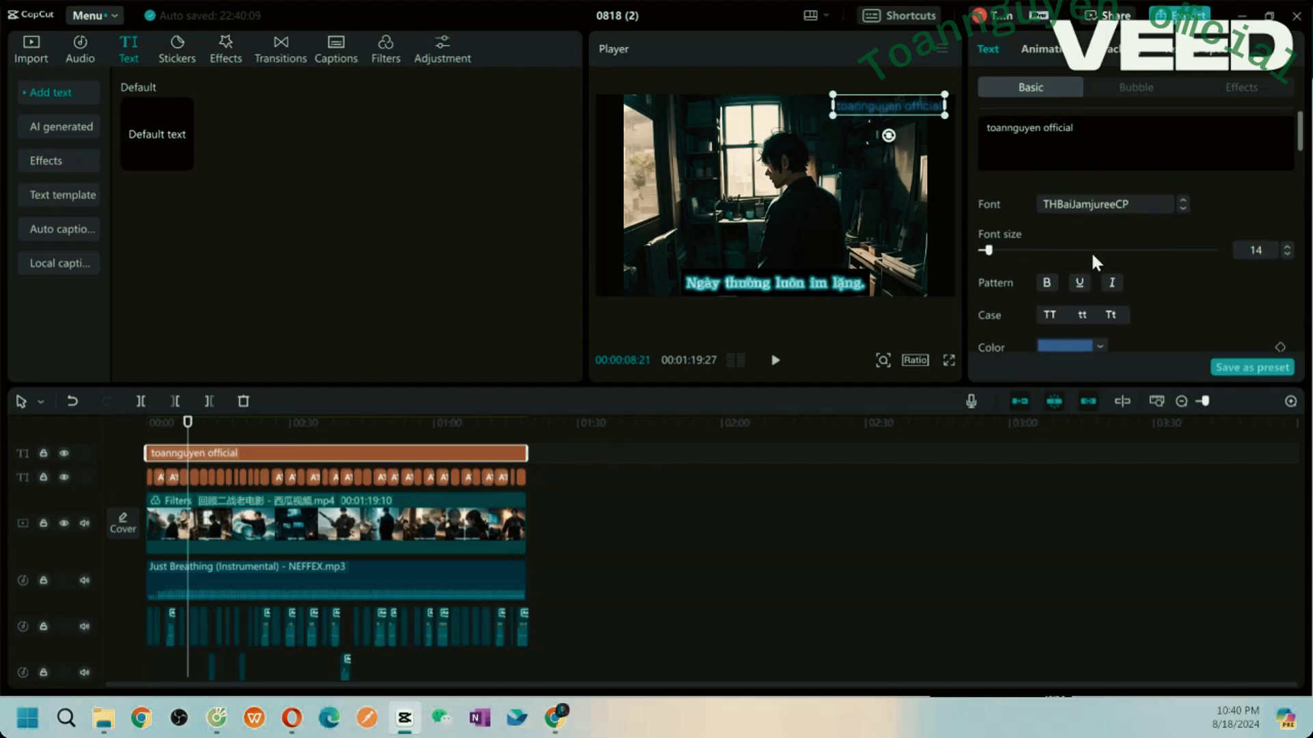
click(1288, 247)
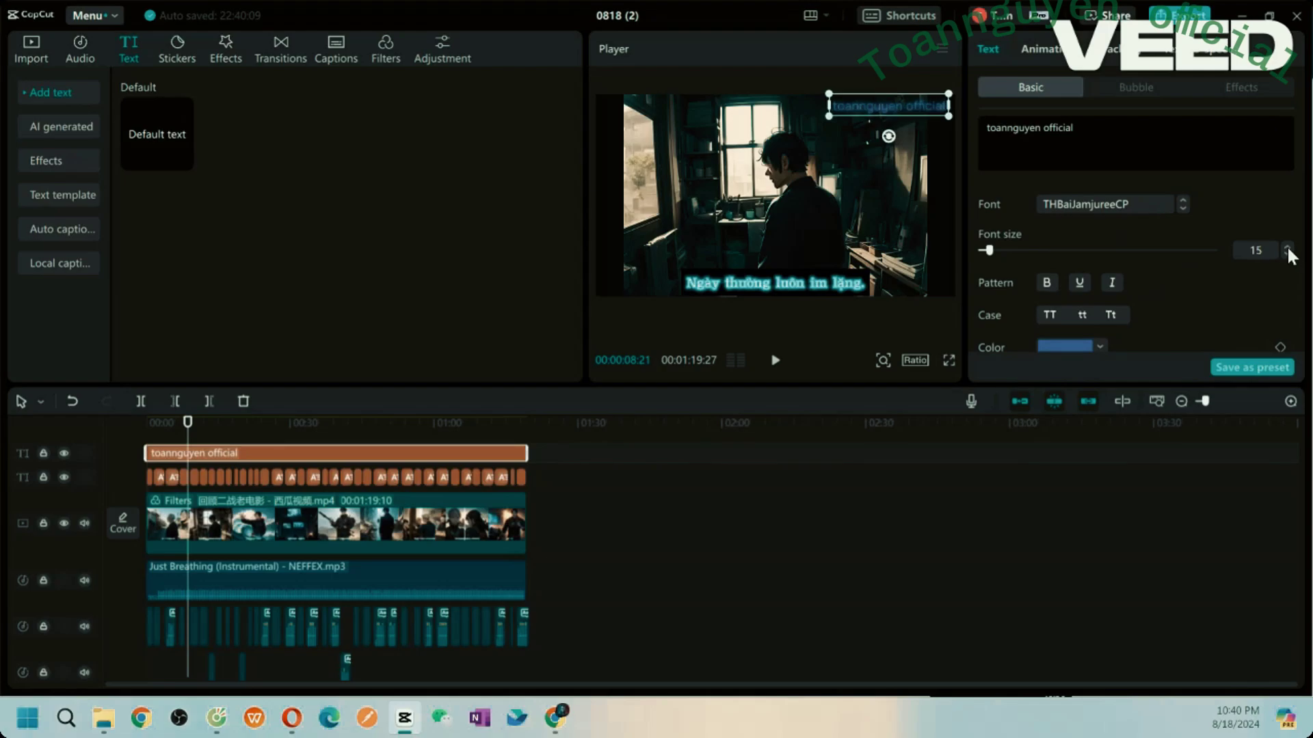
click(935, 191)
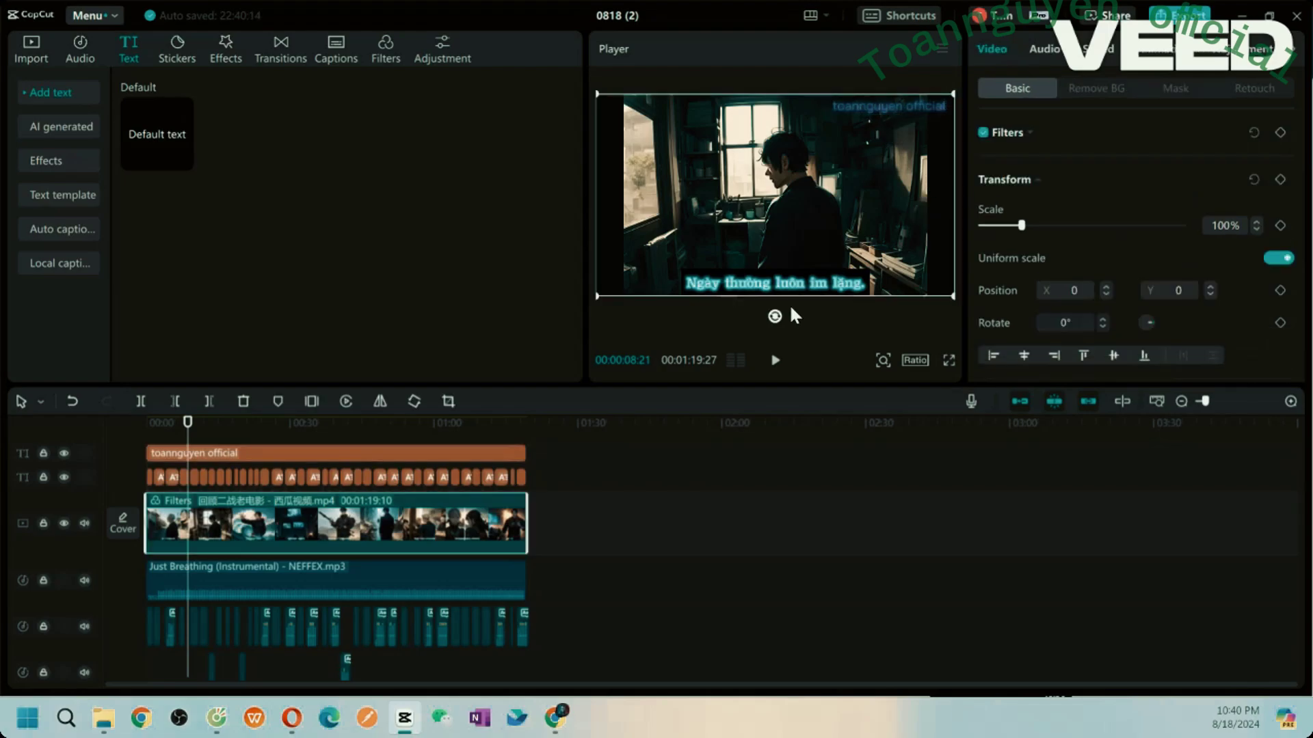
Step: Play and pause the watermarked video, then switch to Chrome's VEED recording tab
click(776, 360)
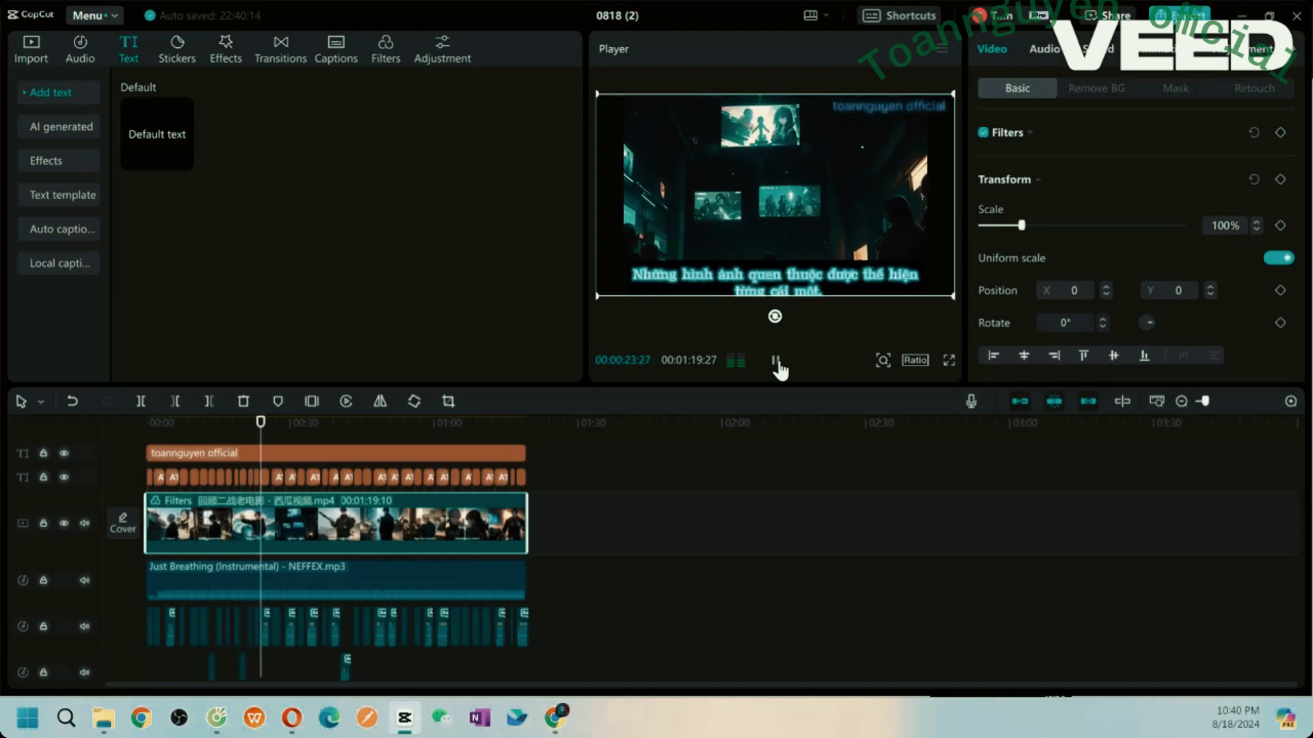
click(776, 361)
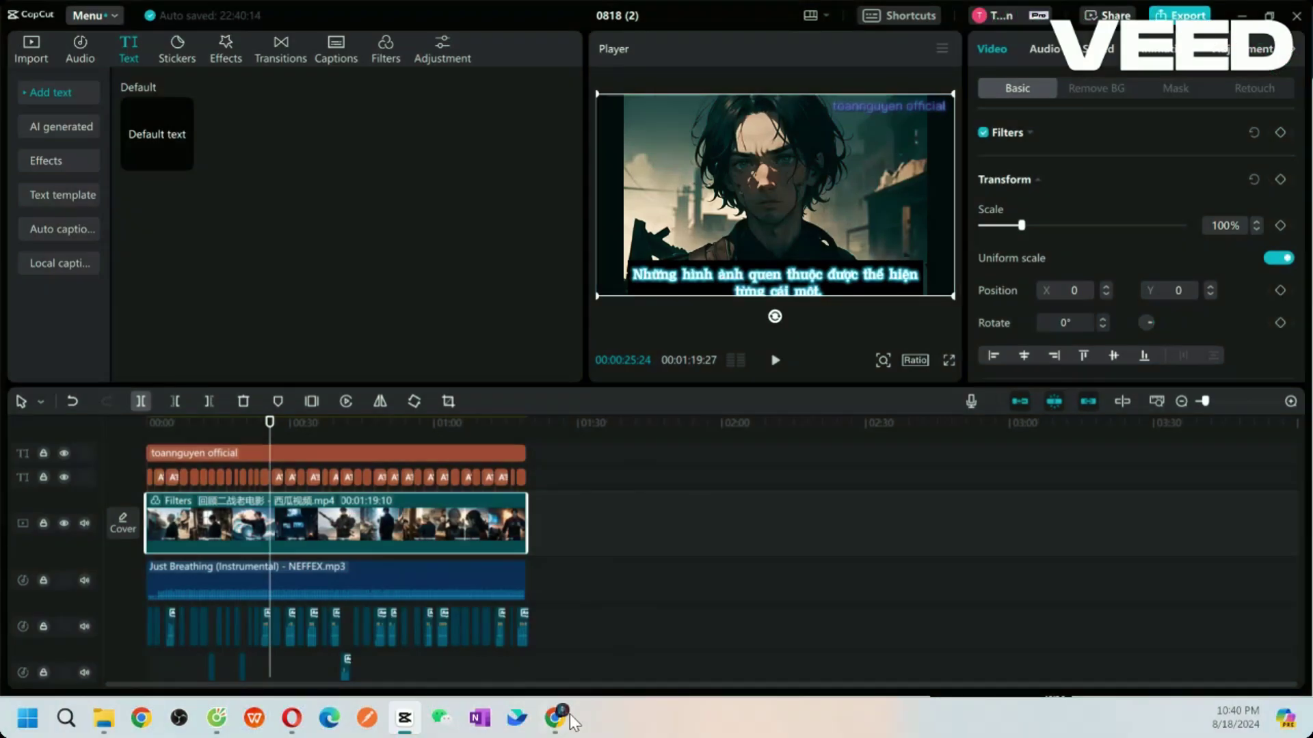
mouse_move(565, 726)
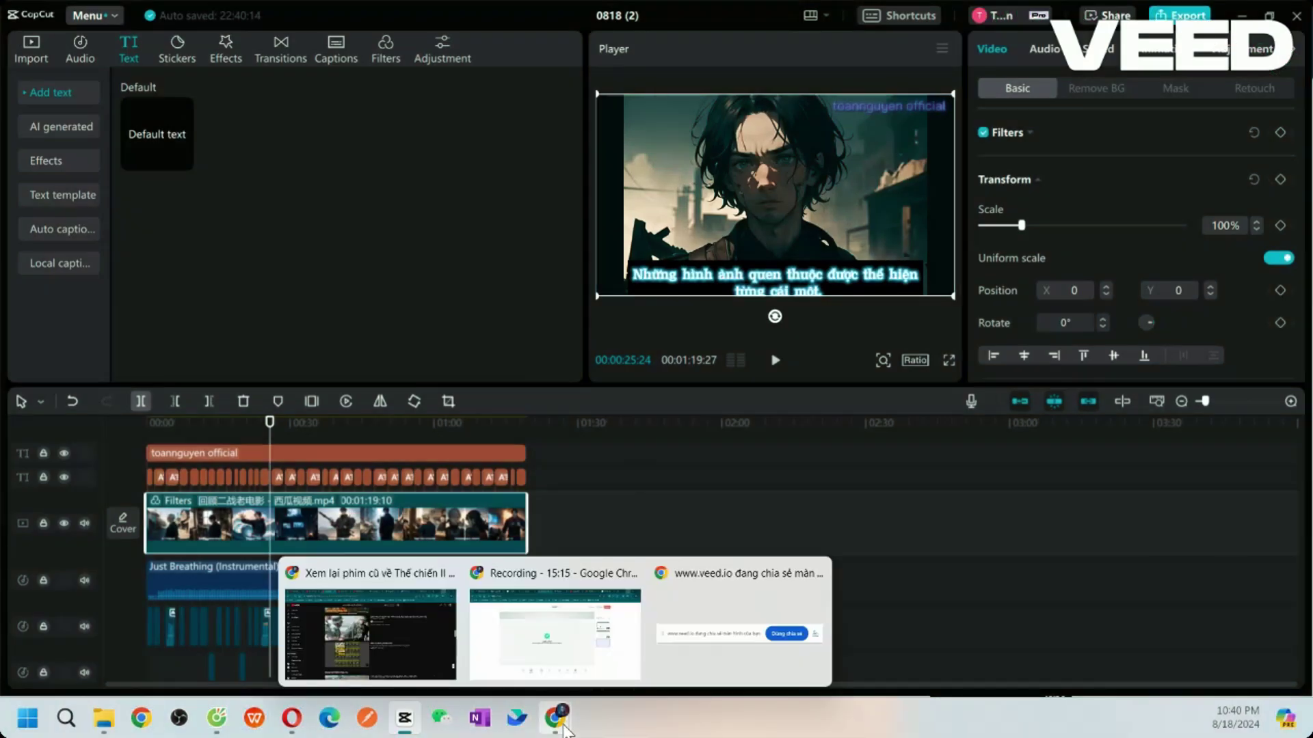
click(565, 640)
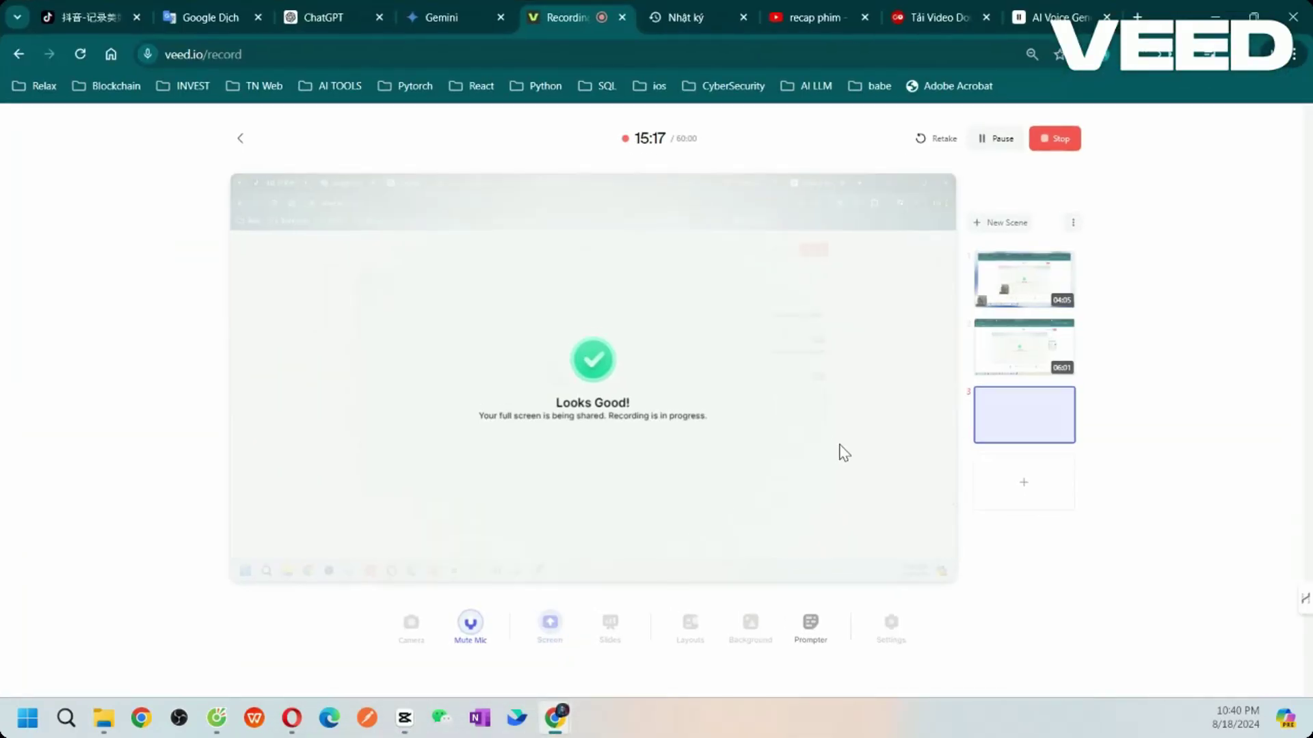